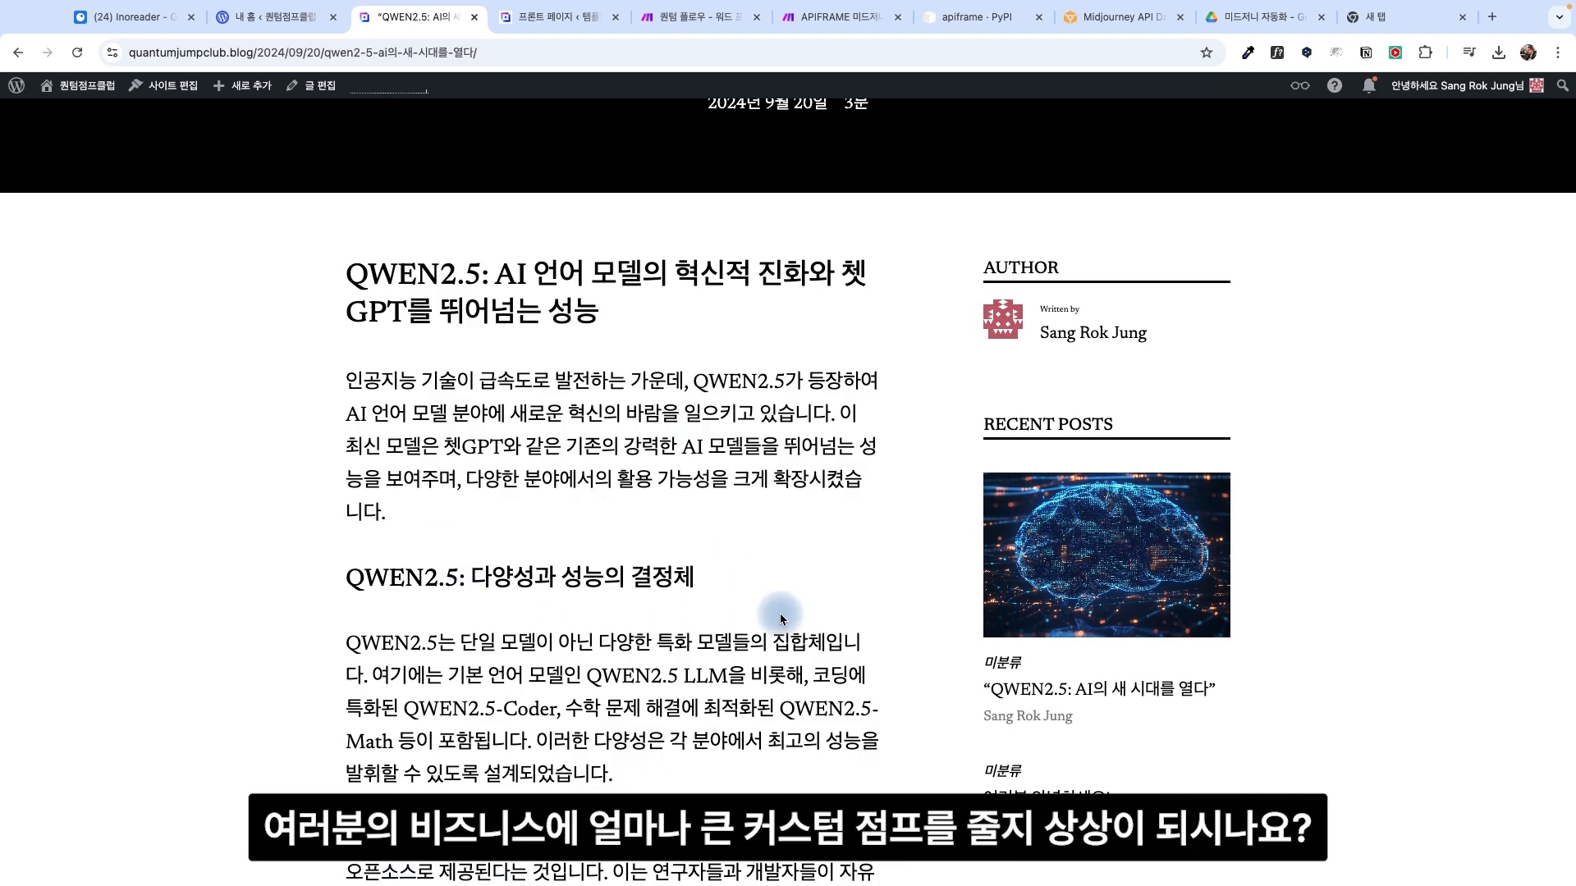
scroll(725, 474, down, 5)
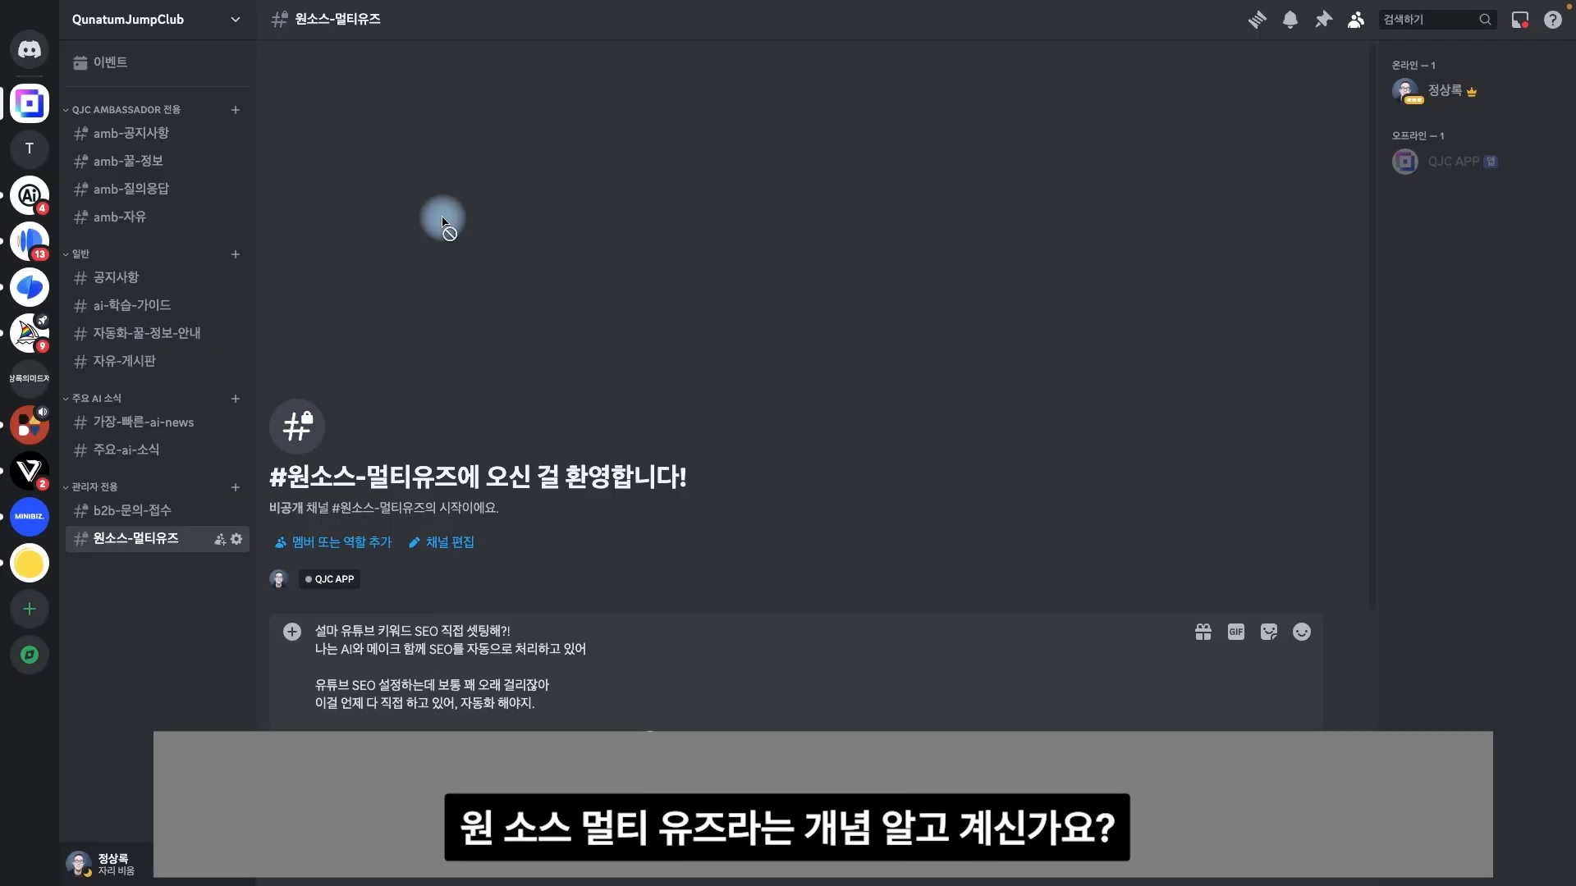
Step: Attach the two YouTube SEO automation screenshots to the drafted message in the 원소스-멀티유즈 Discord channel and post it
key(super+v)
key(super+v)
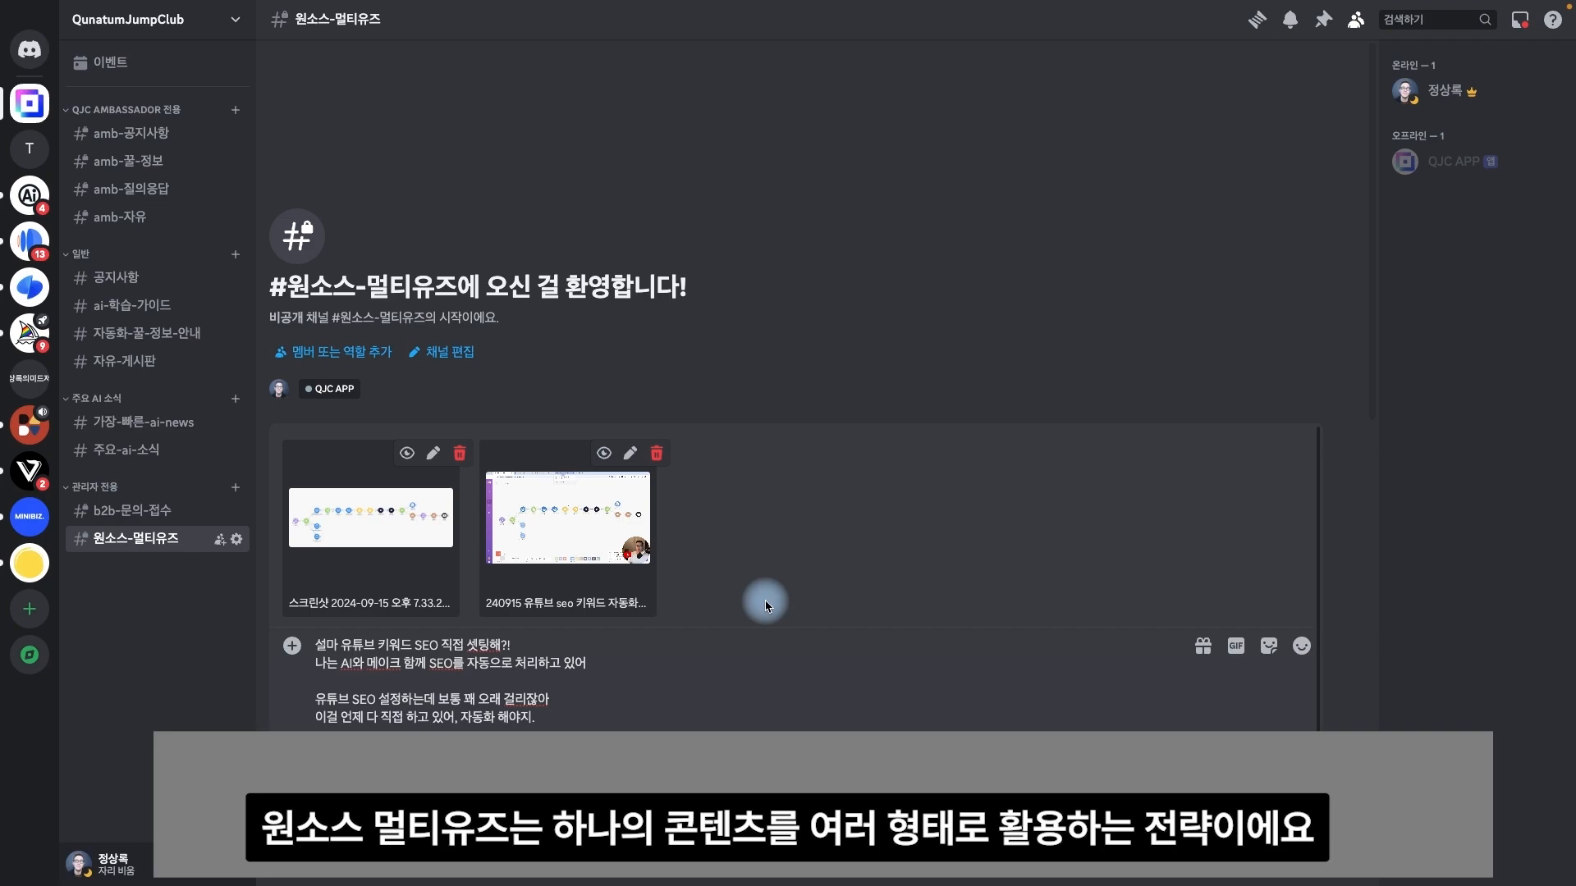
key(Return)
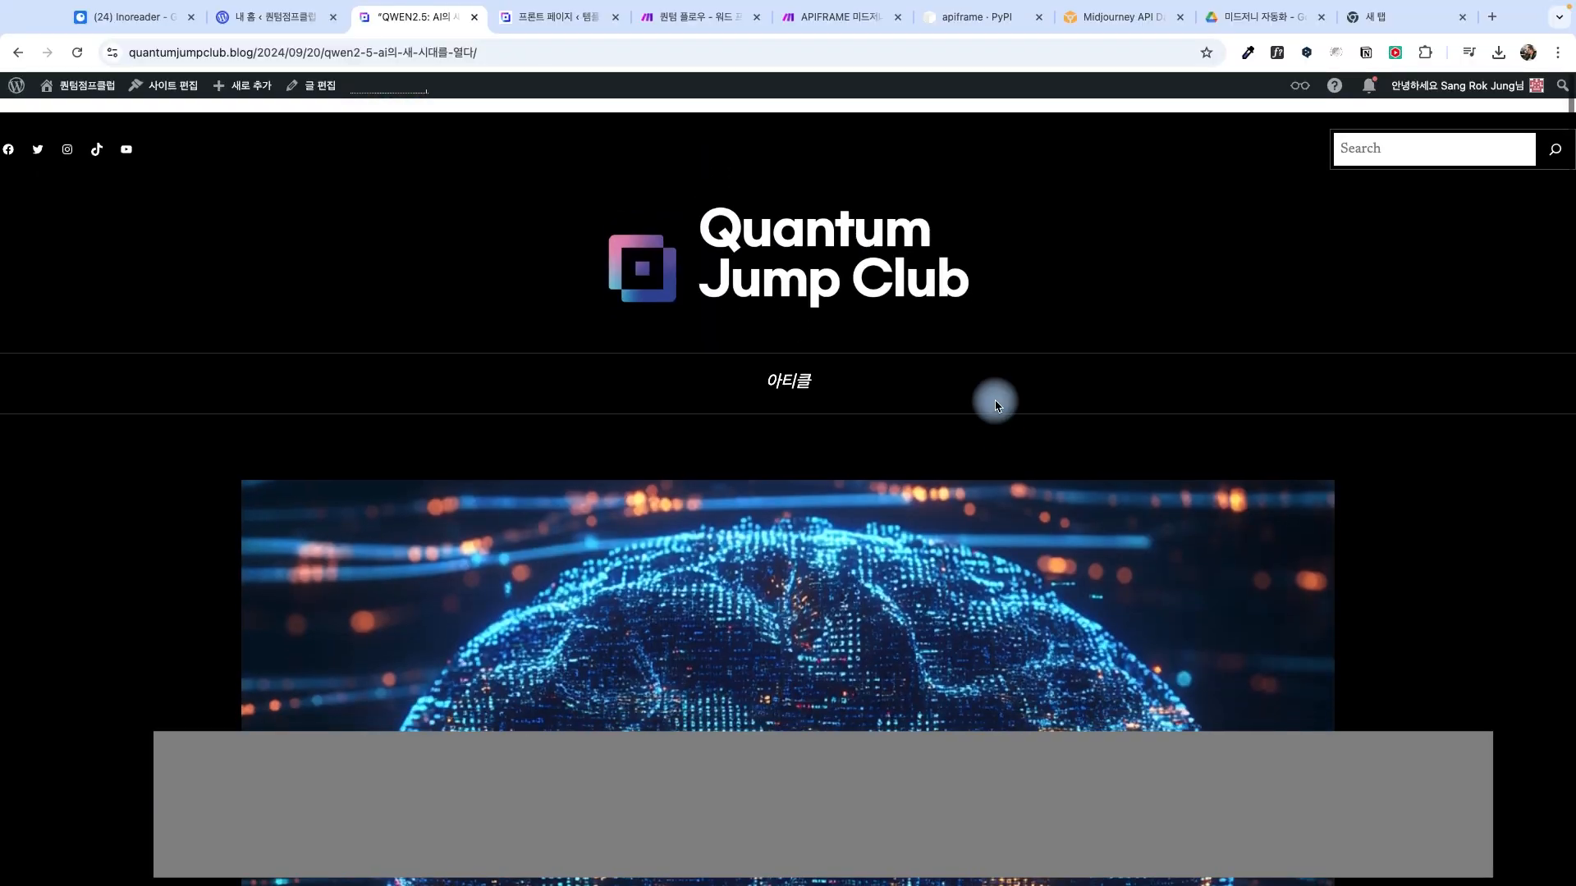
Step: Switch to the browser and examine the published QWEN2.5 blog post from its header image through the article body
scroll(750, 411, down, 10)
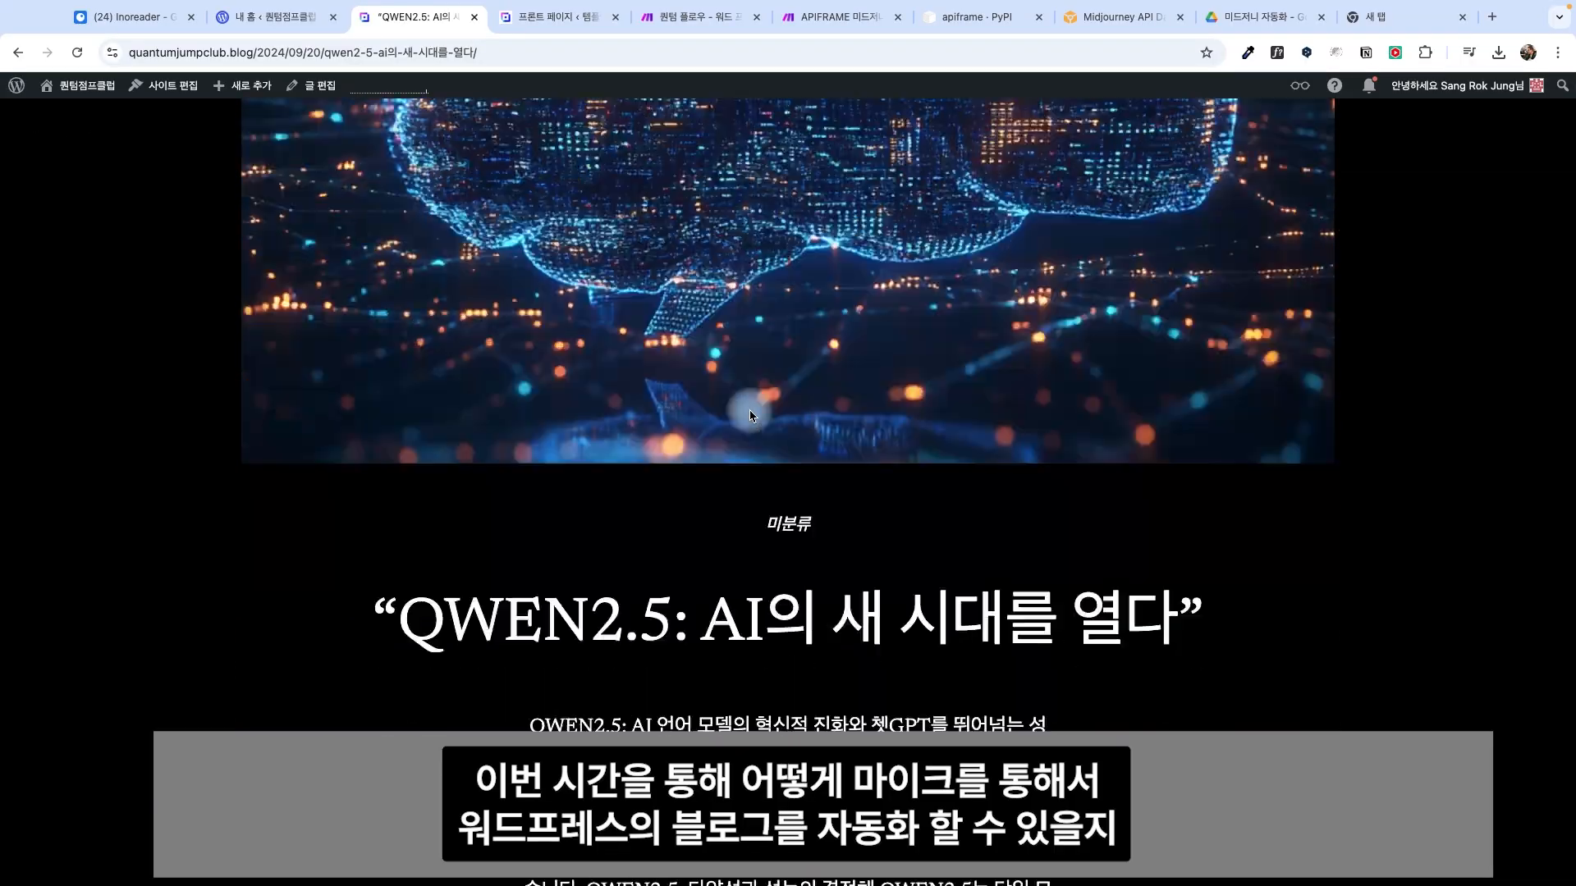
scroll(804, 483, down, 4)
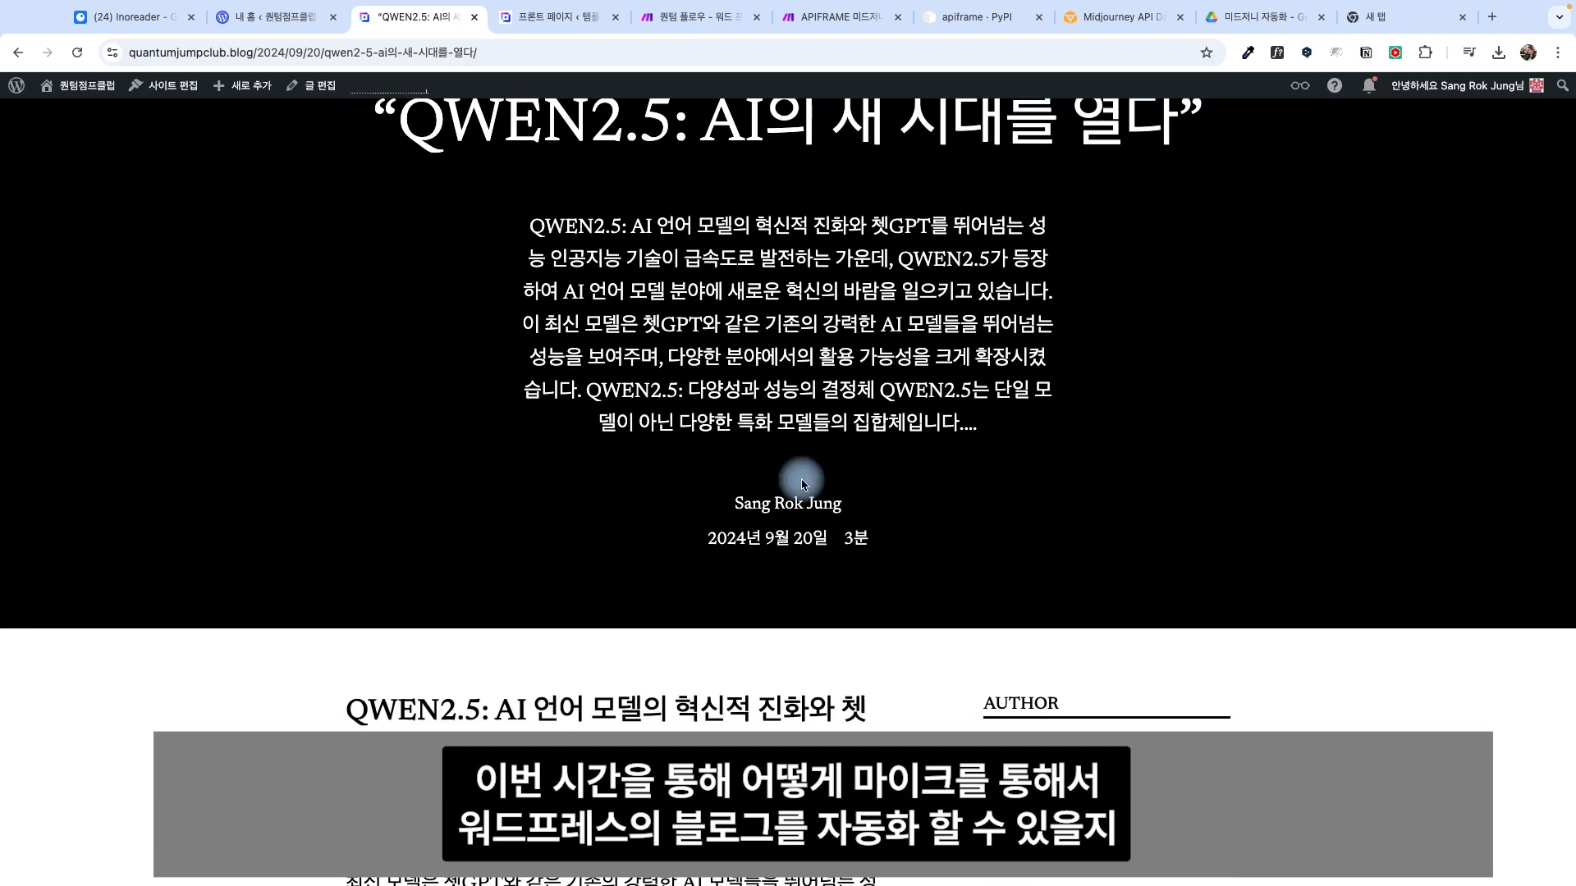
scroll(802, 483, up, 5)
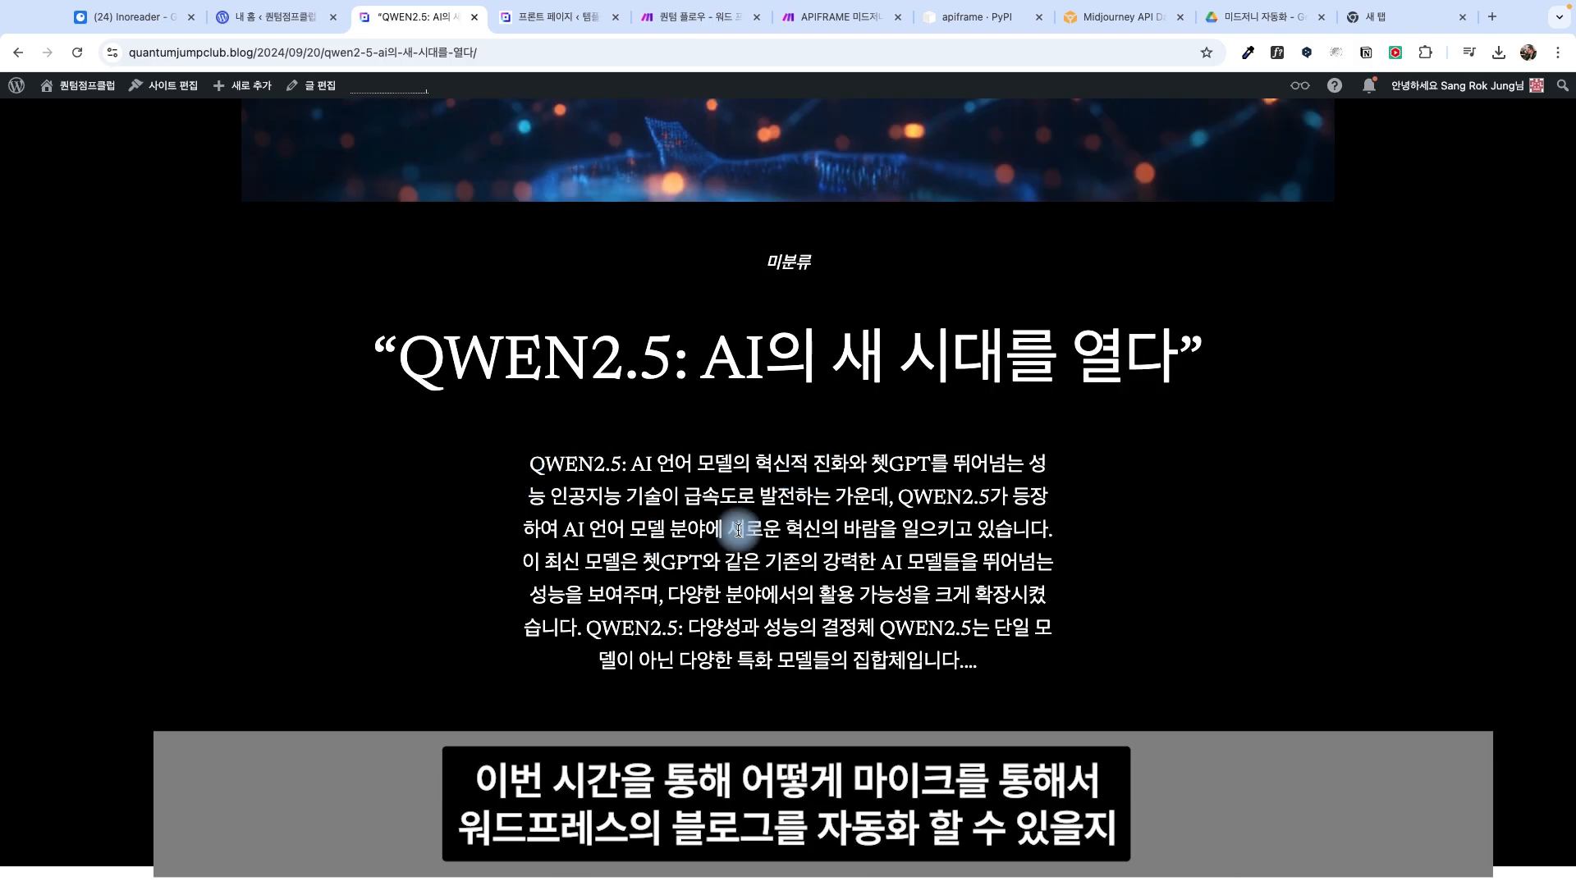
scroll(706, 501, down, 9)
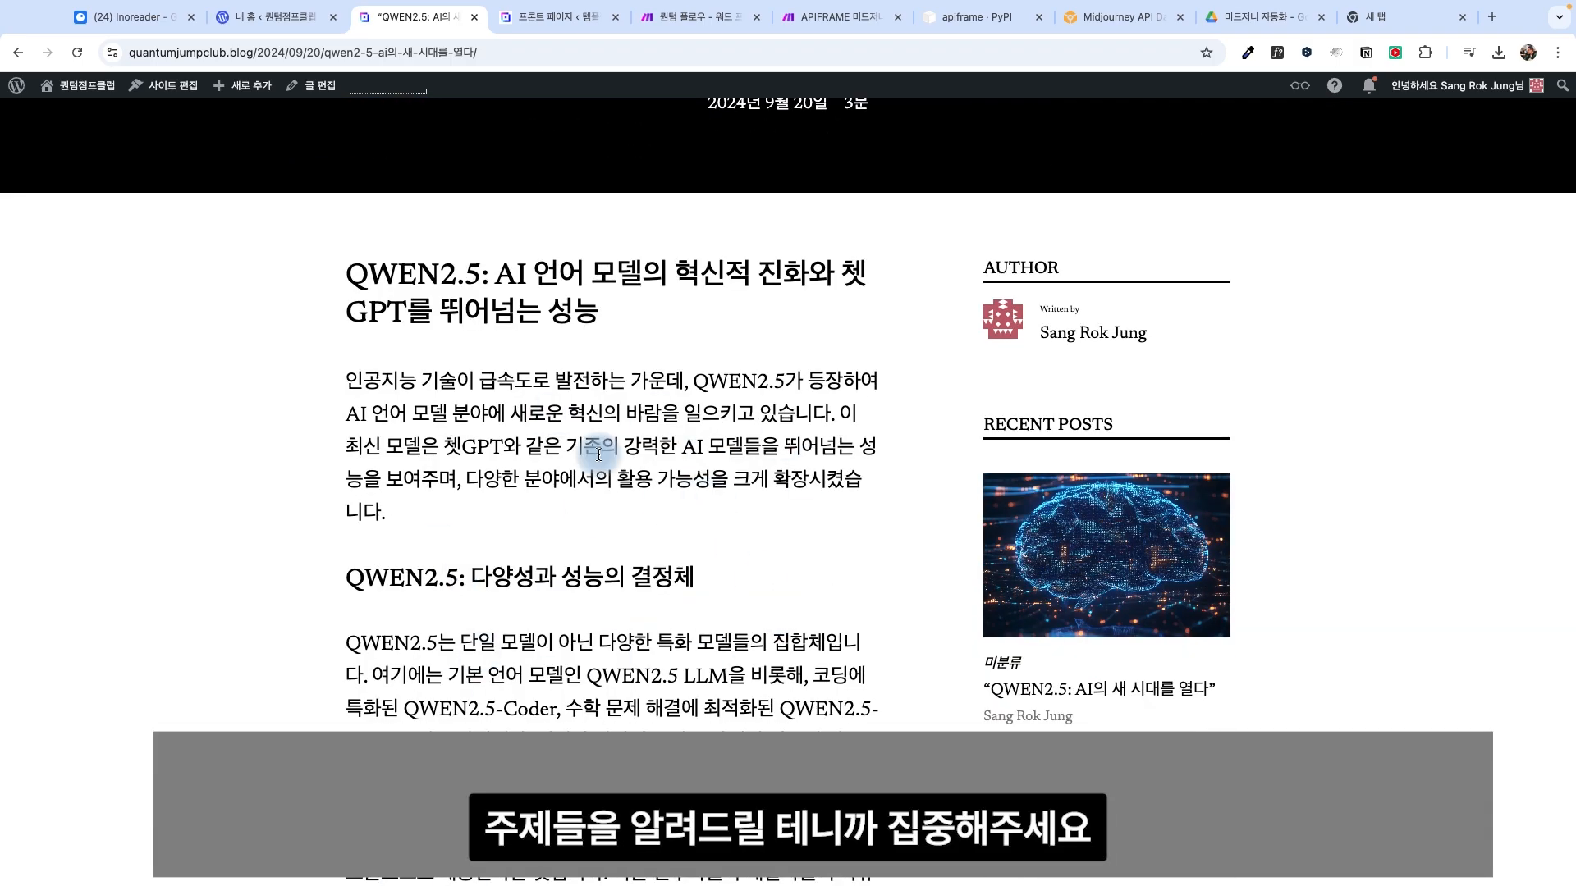
scroll(709, 490, down, 4)
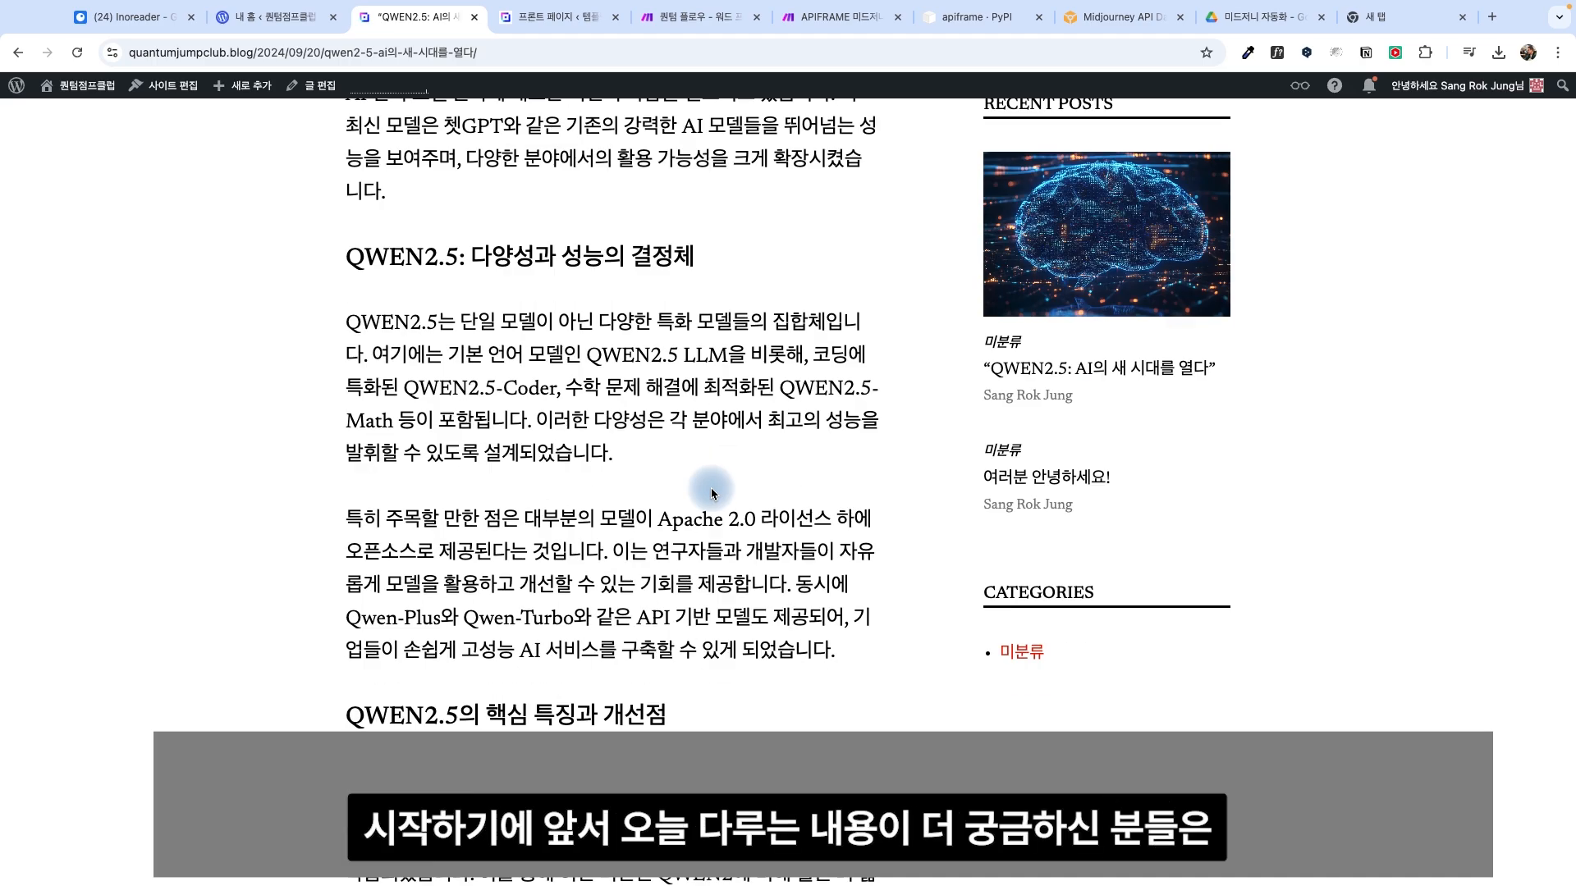
scroll(710, 492, down, 15)
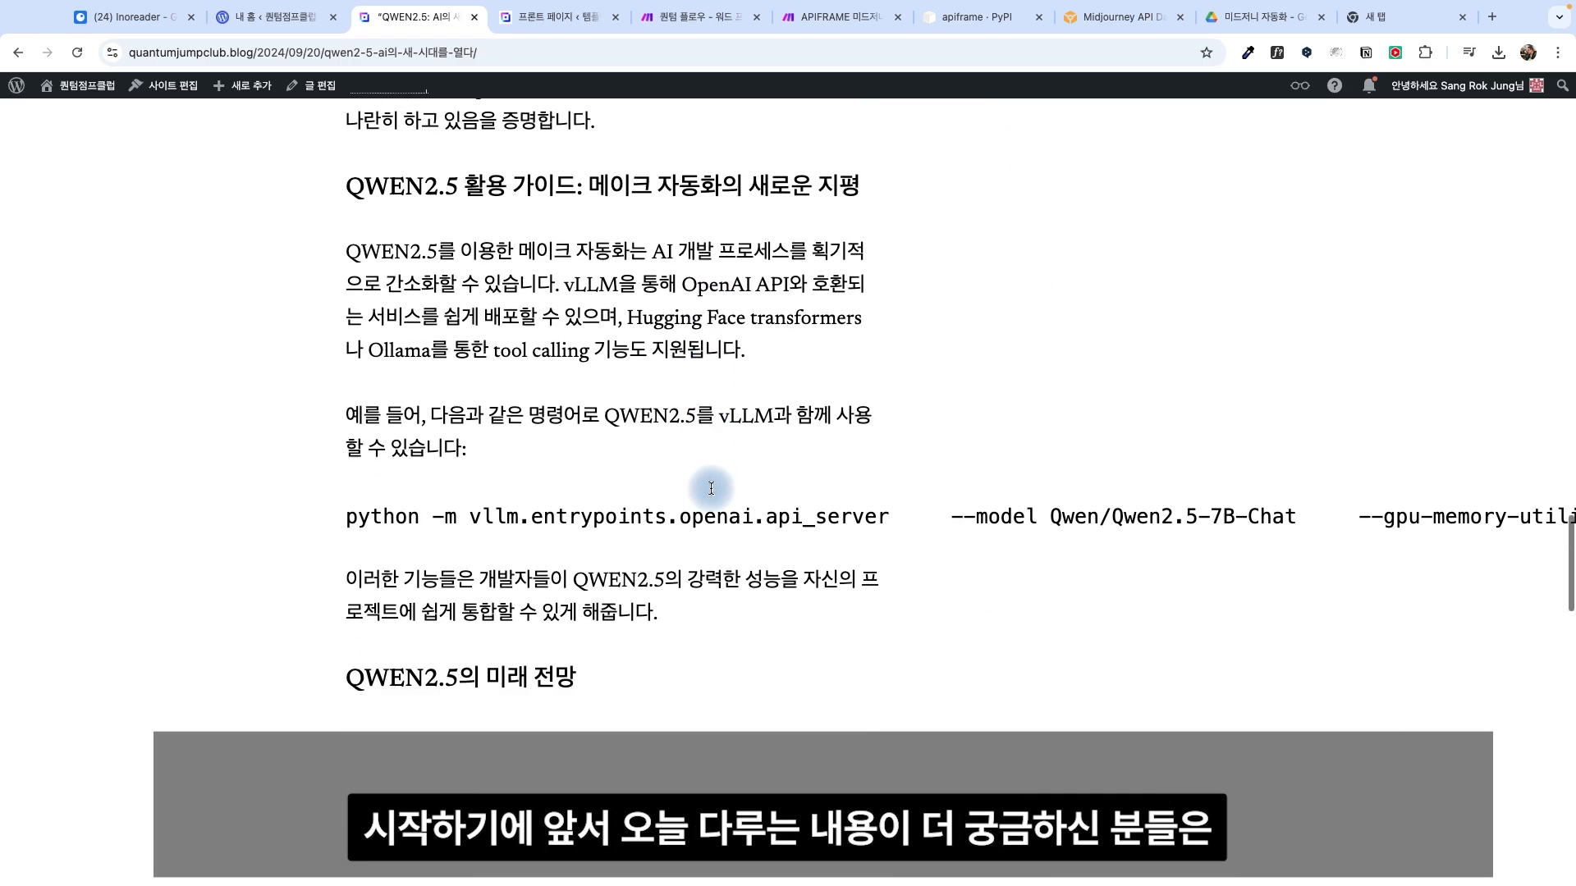
scroll(710, 488, down, 15)
scroll(711, 491, up, 20)
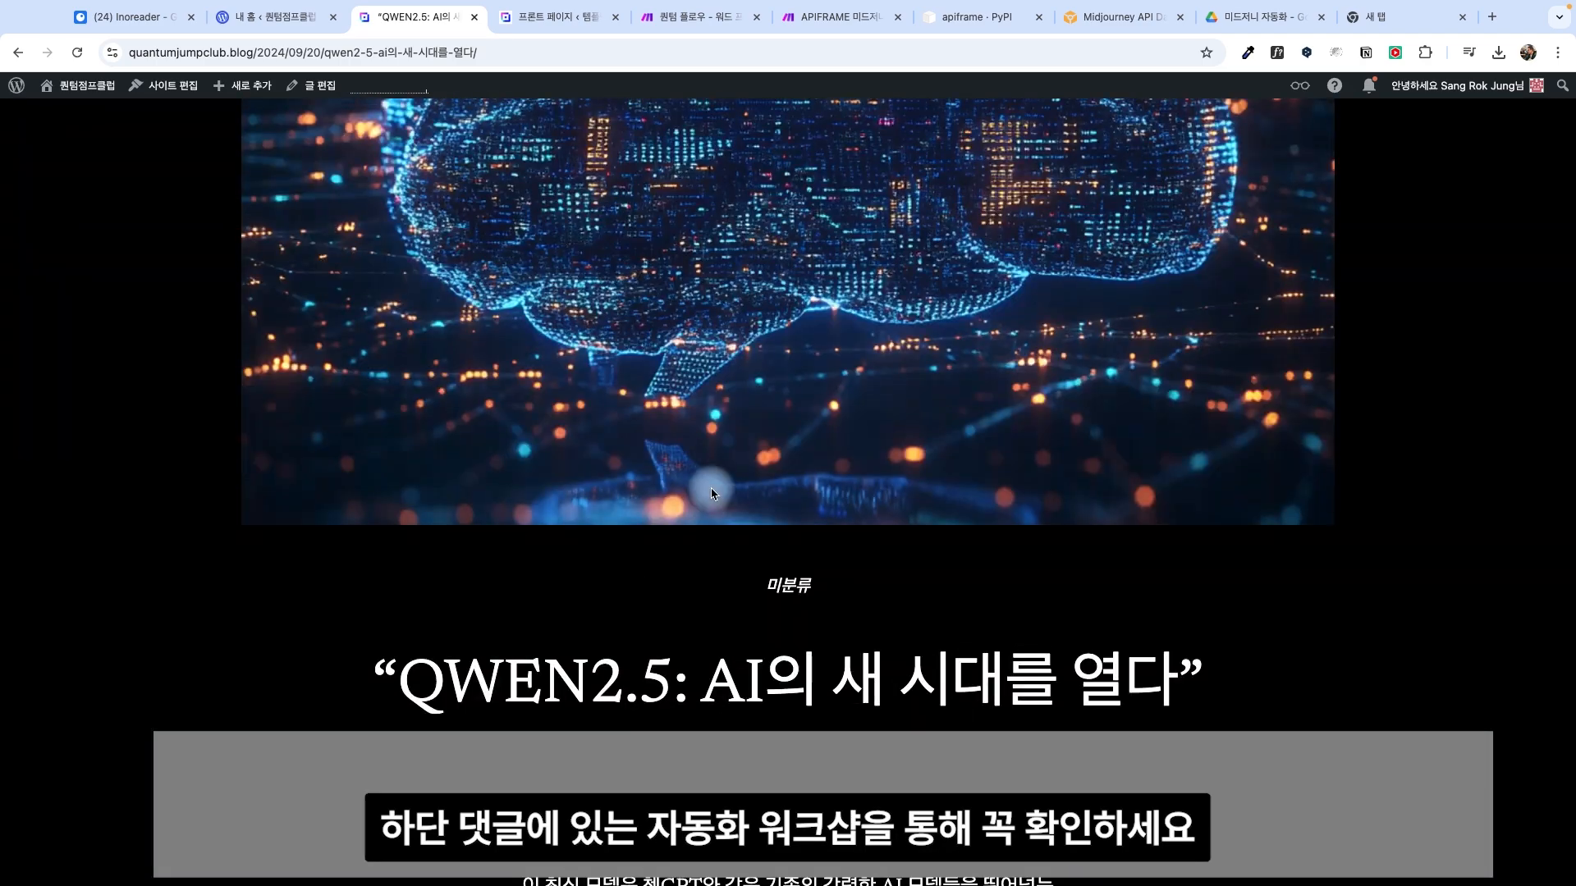
scroll(710, 492, up, 7)
scroll(837, 461, down, 3)
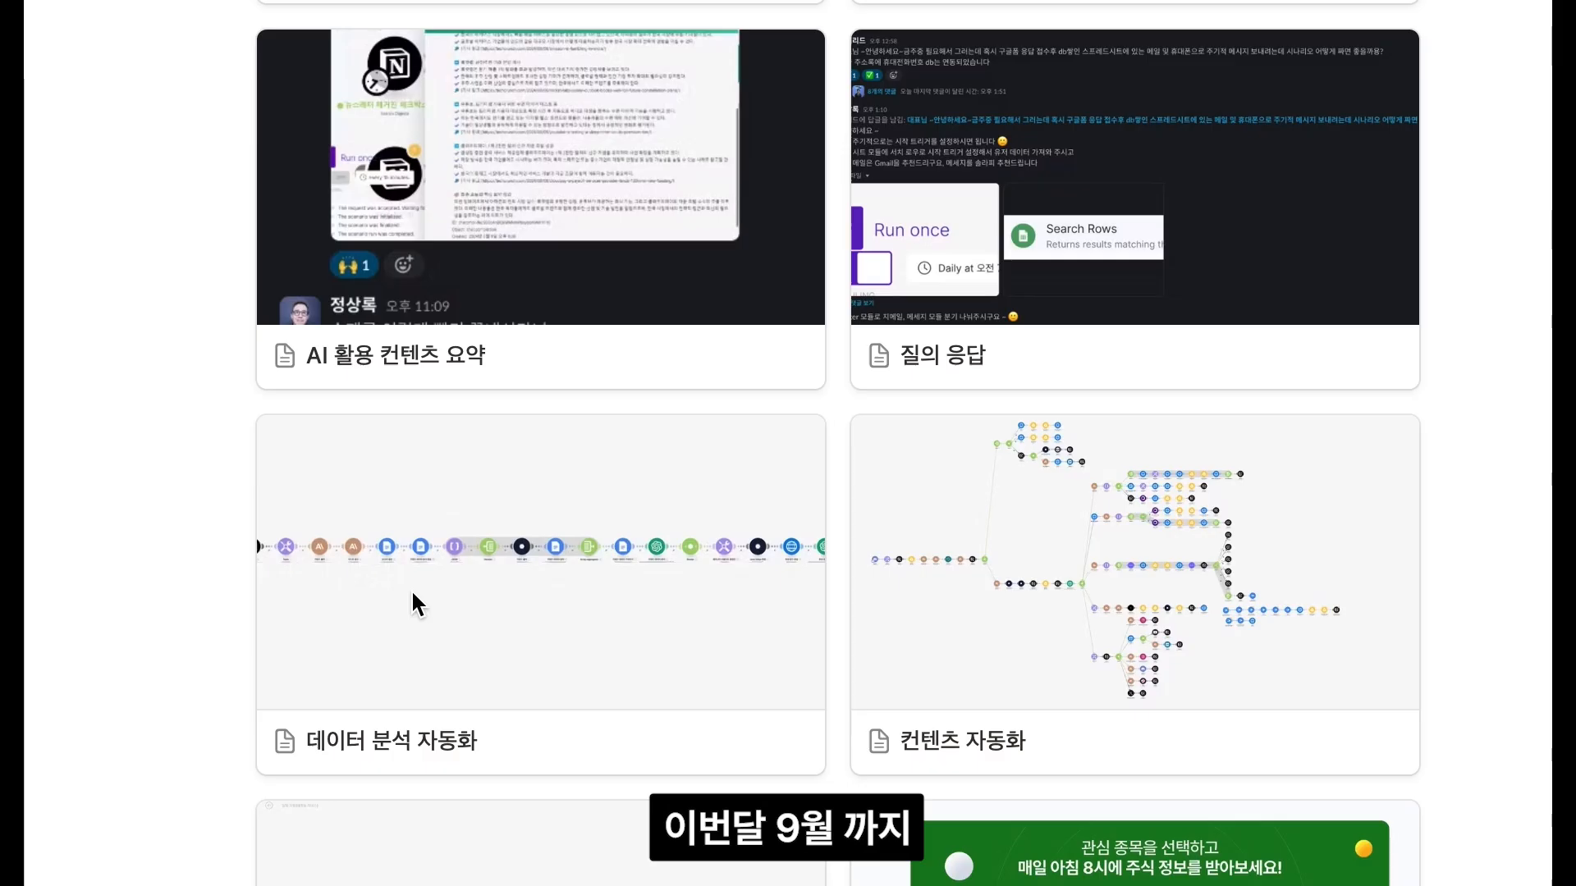
Step: Look through the gallery of automation examples, the testimonials and the reasons to become an ambassador
scroll(410, 588, down, 5)
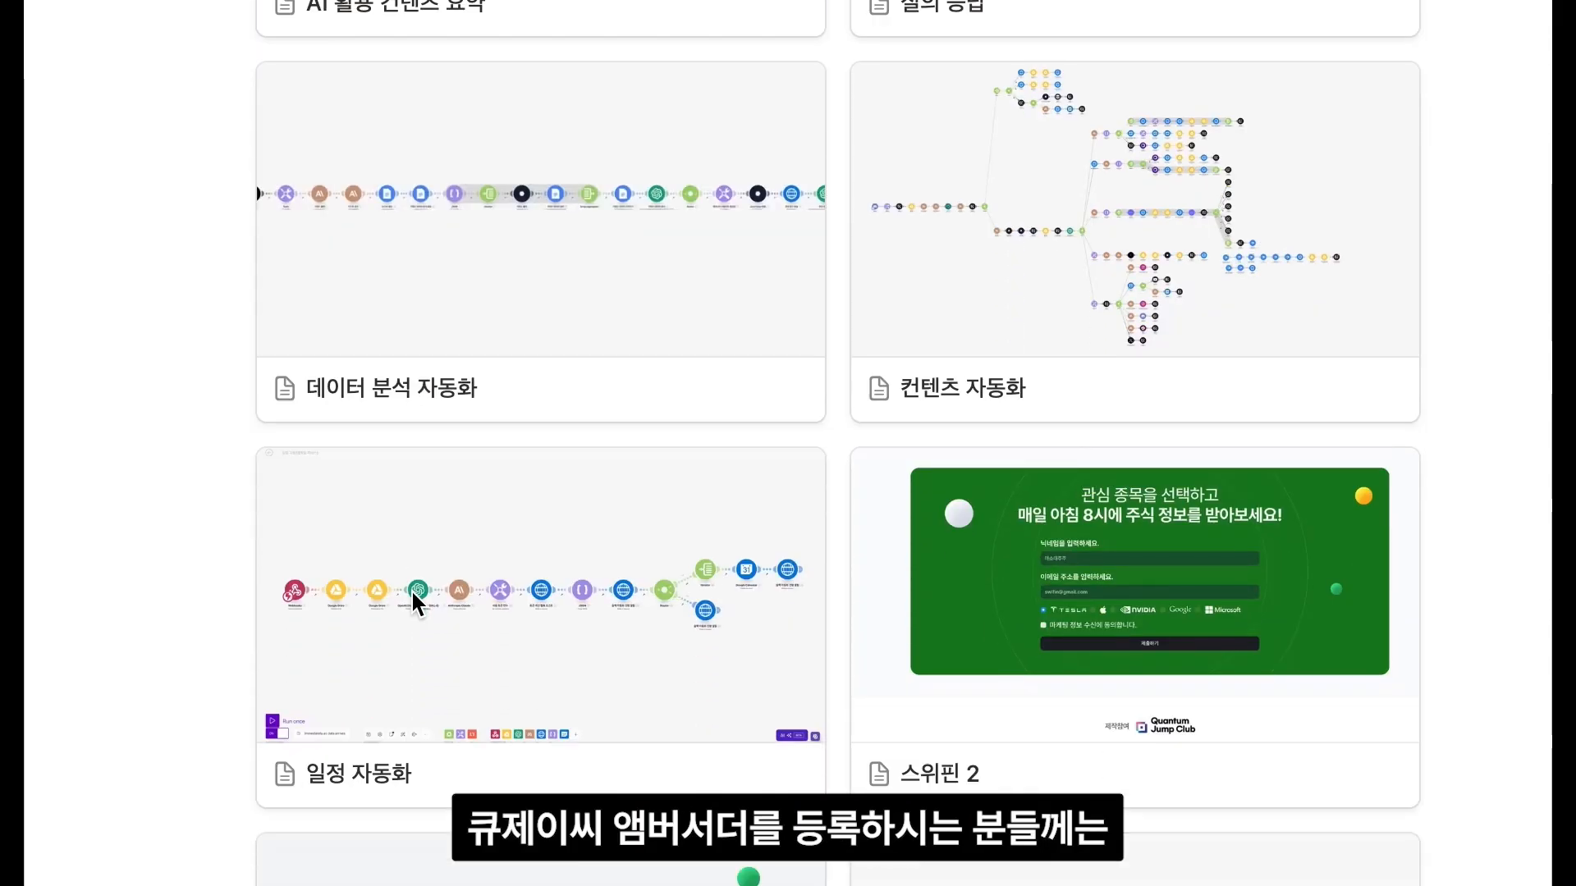
scroll(411, 589, down, 6)
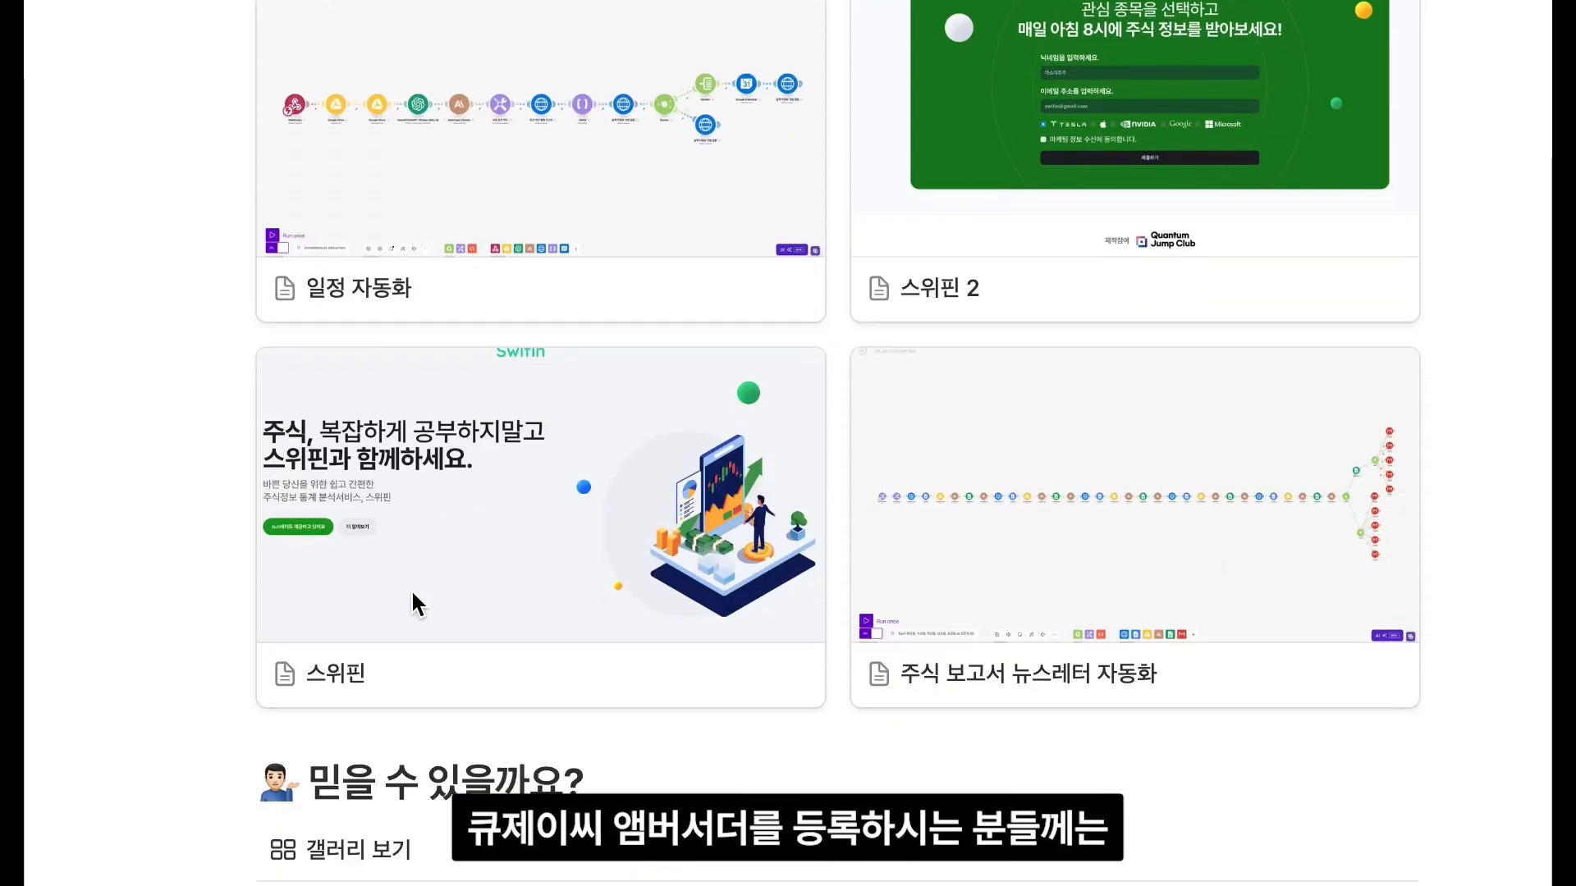
scroll(412, 593, down, 6)
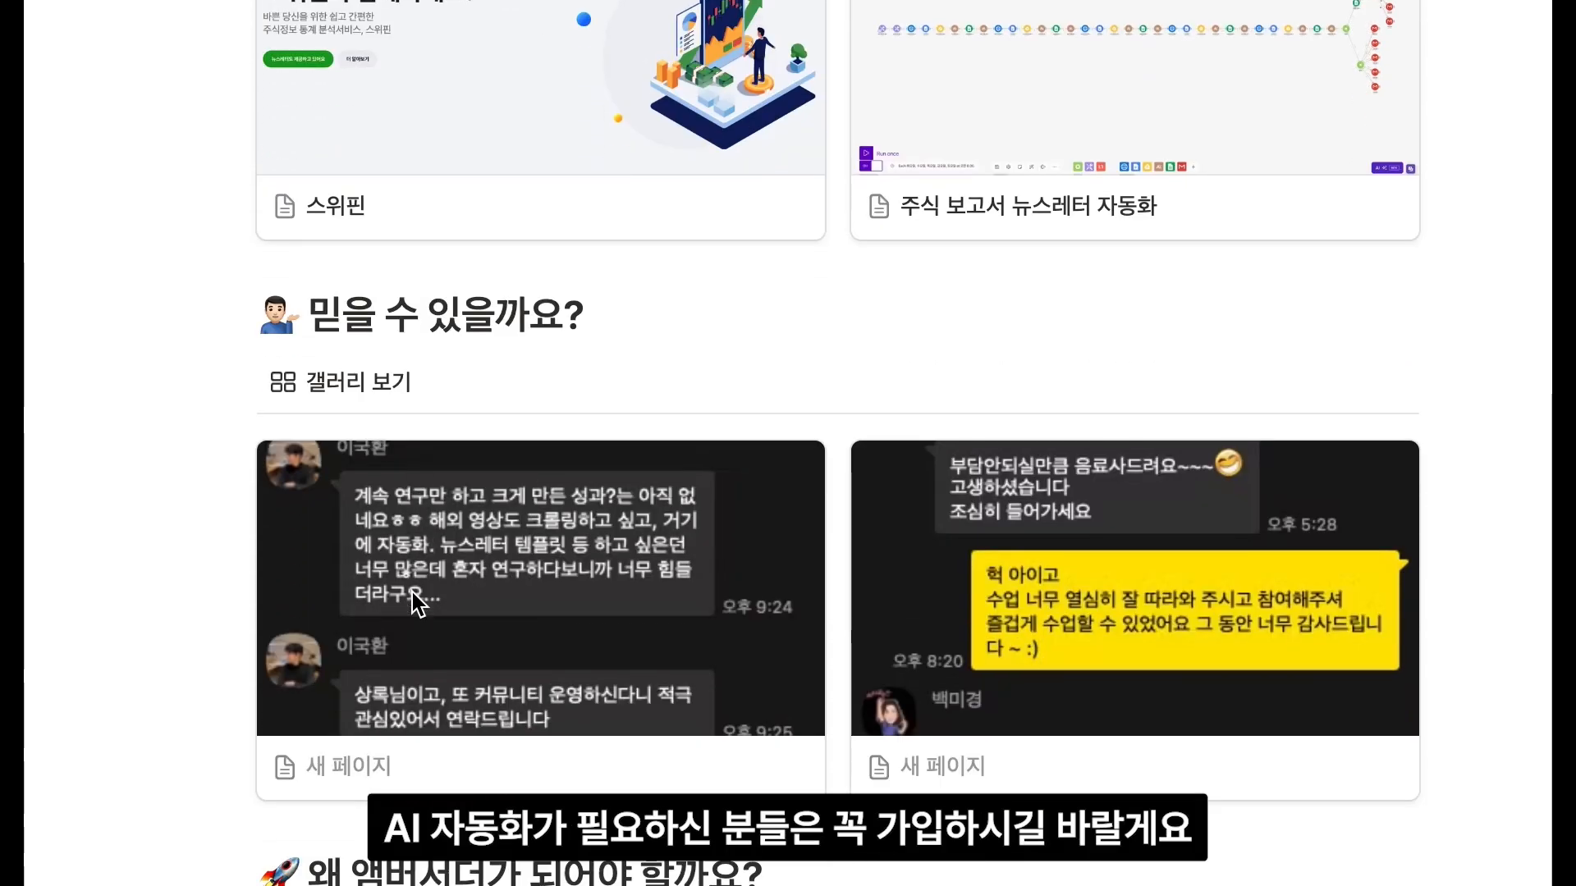
scroll(412, 592, down, 6)
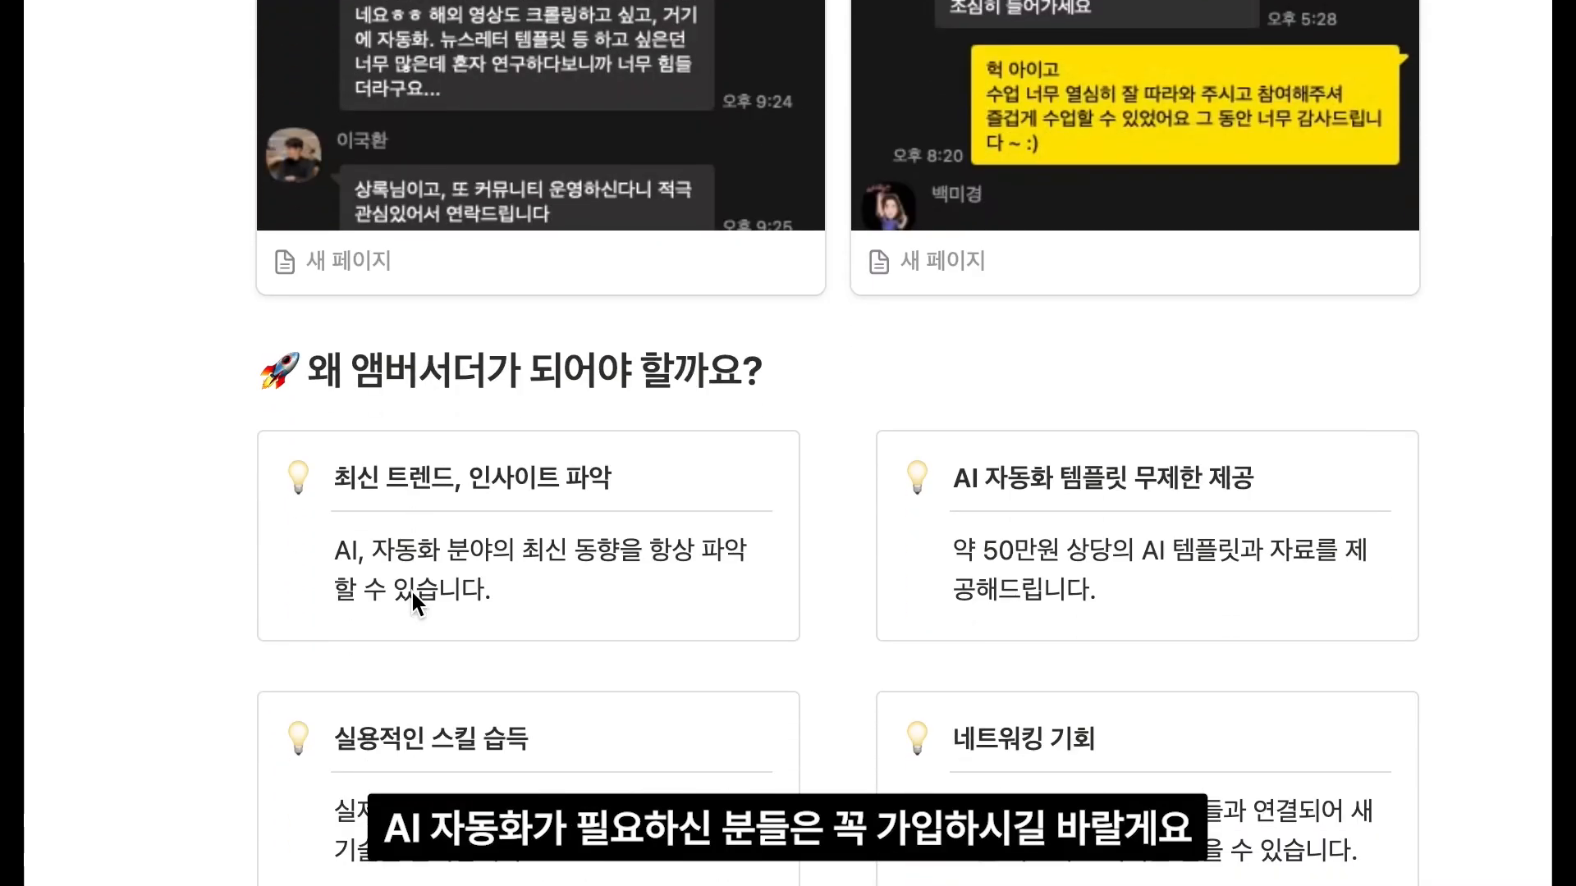
scroll(411, 589, down, 4)
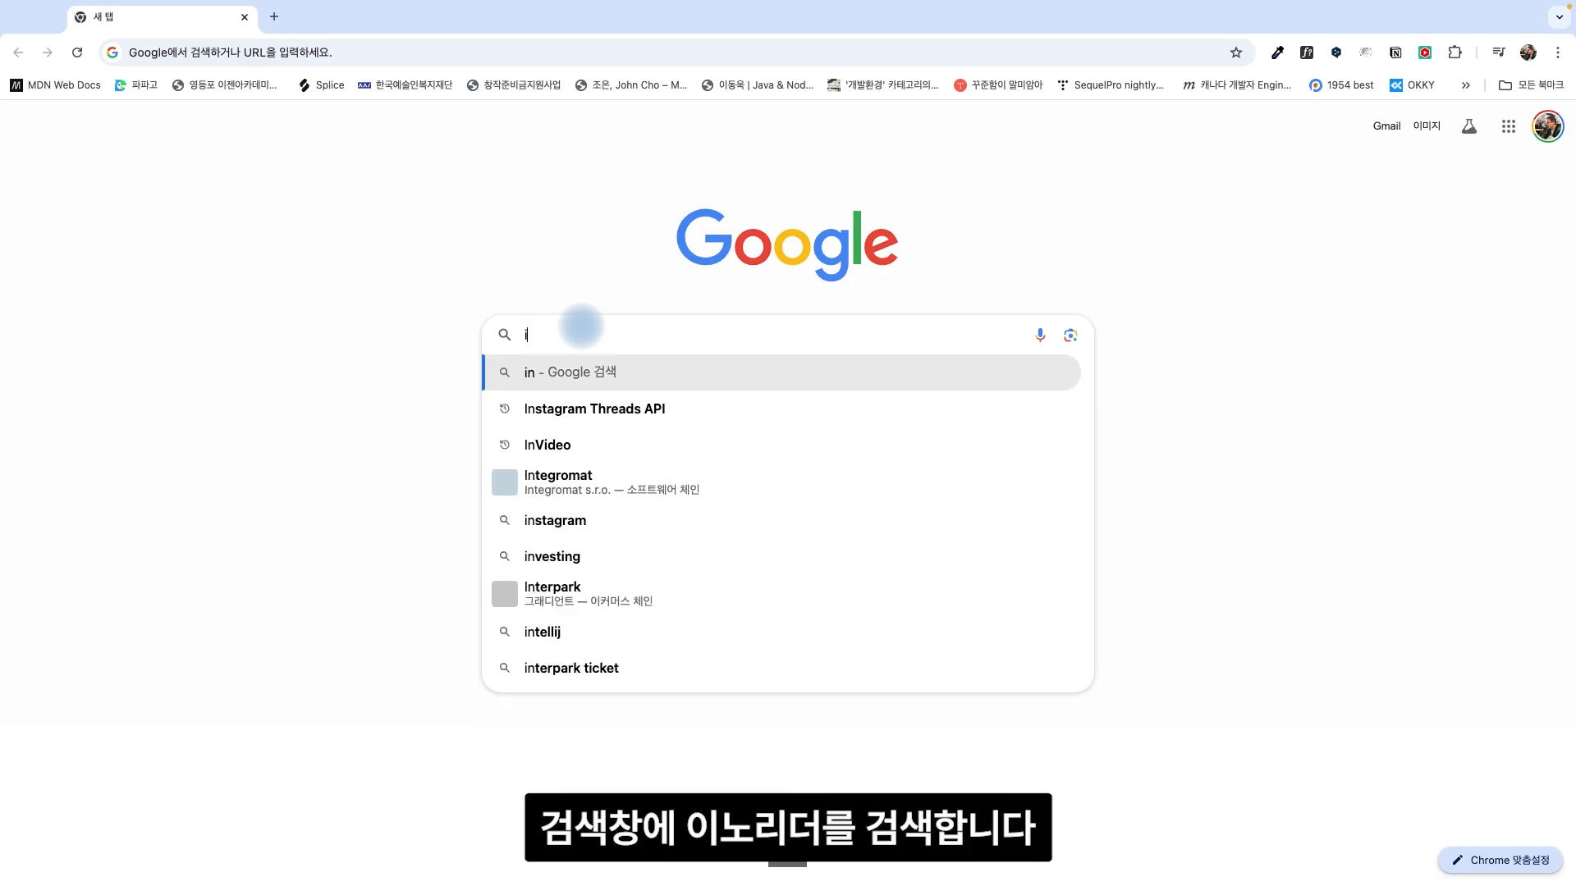
Step: Search Google for inoreader and open the Inoreader website
text(noreader)
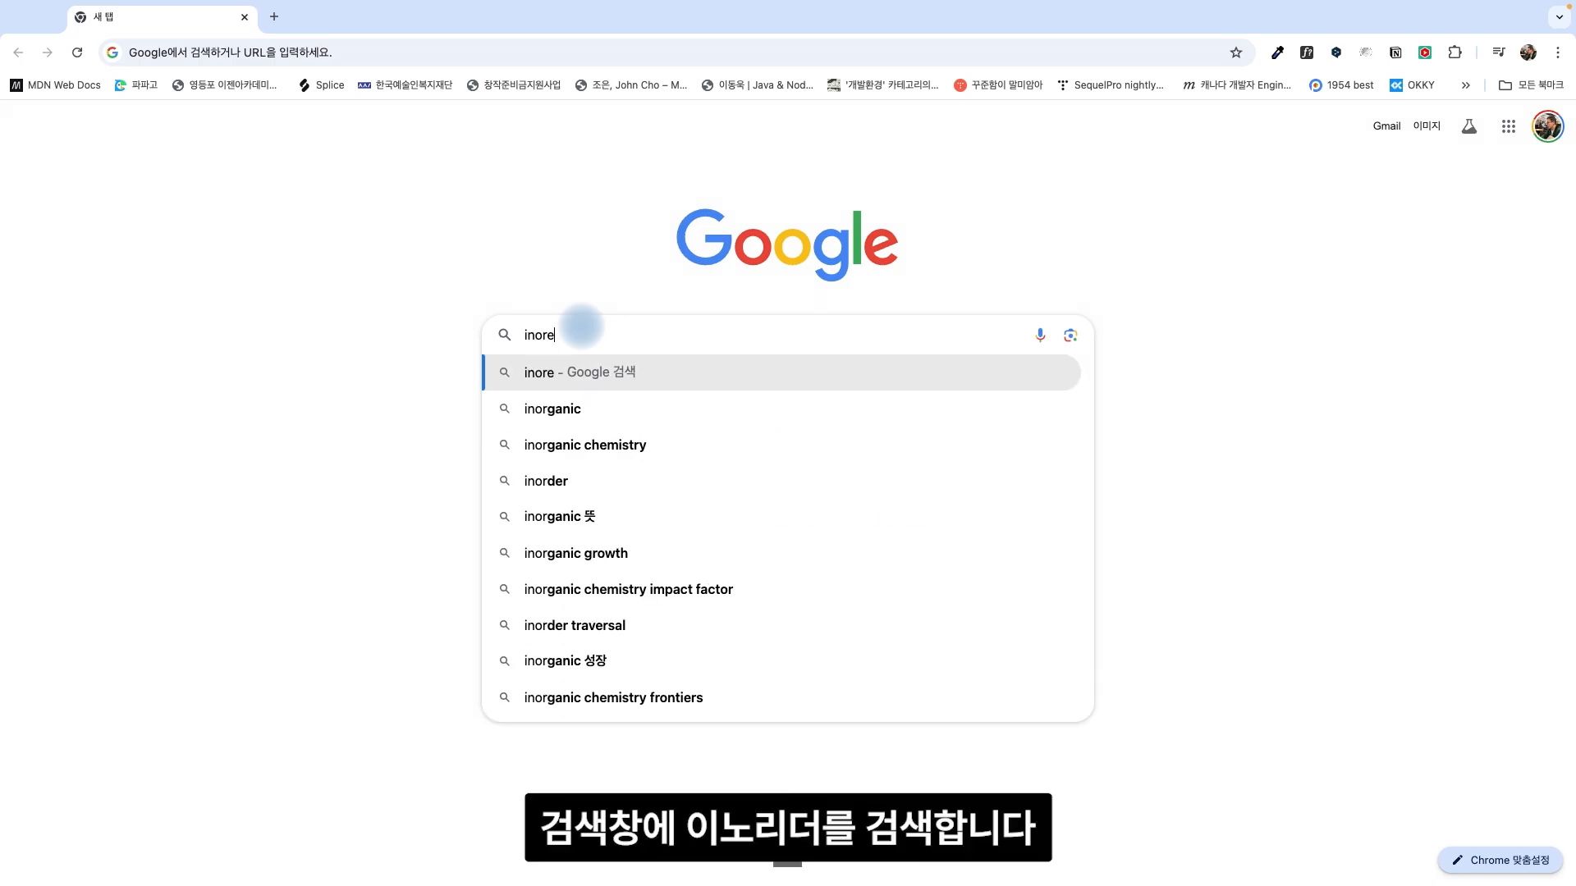
key(Return)
click(334, 256)
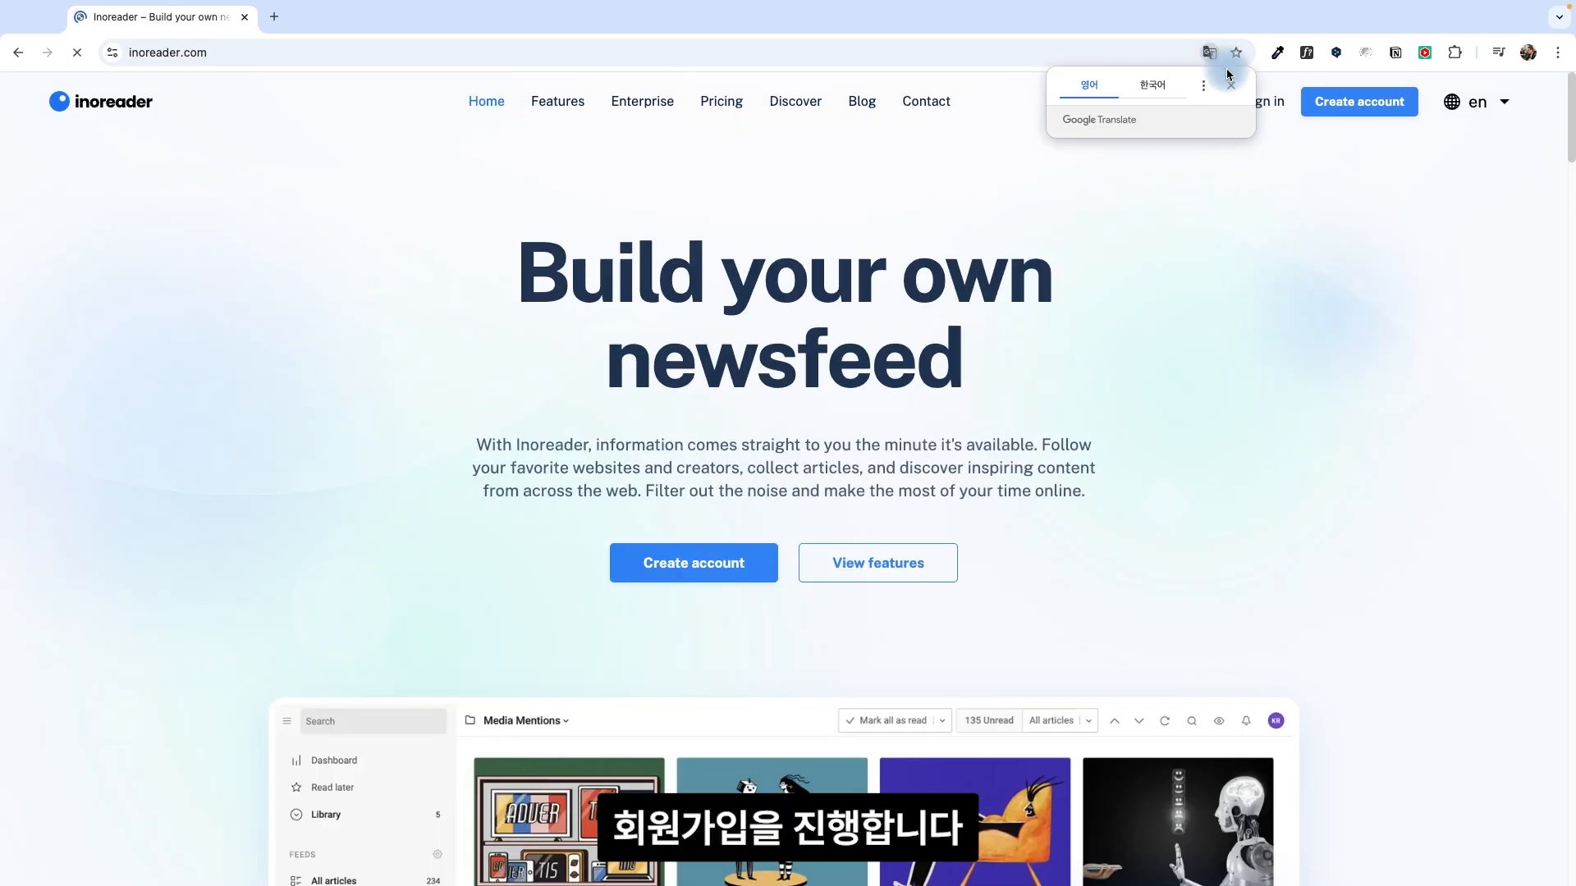
Step: Create an Inoreader account by signing up with a Google account, and dismiss the page translation offer
click(1387, 99)
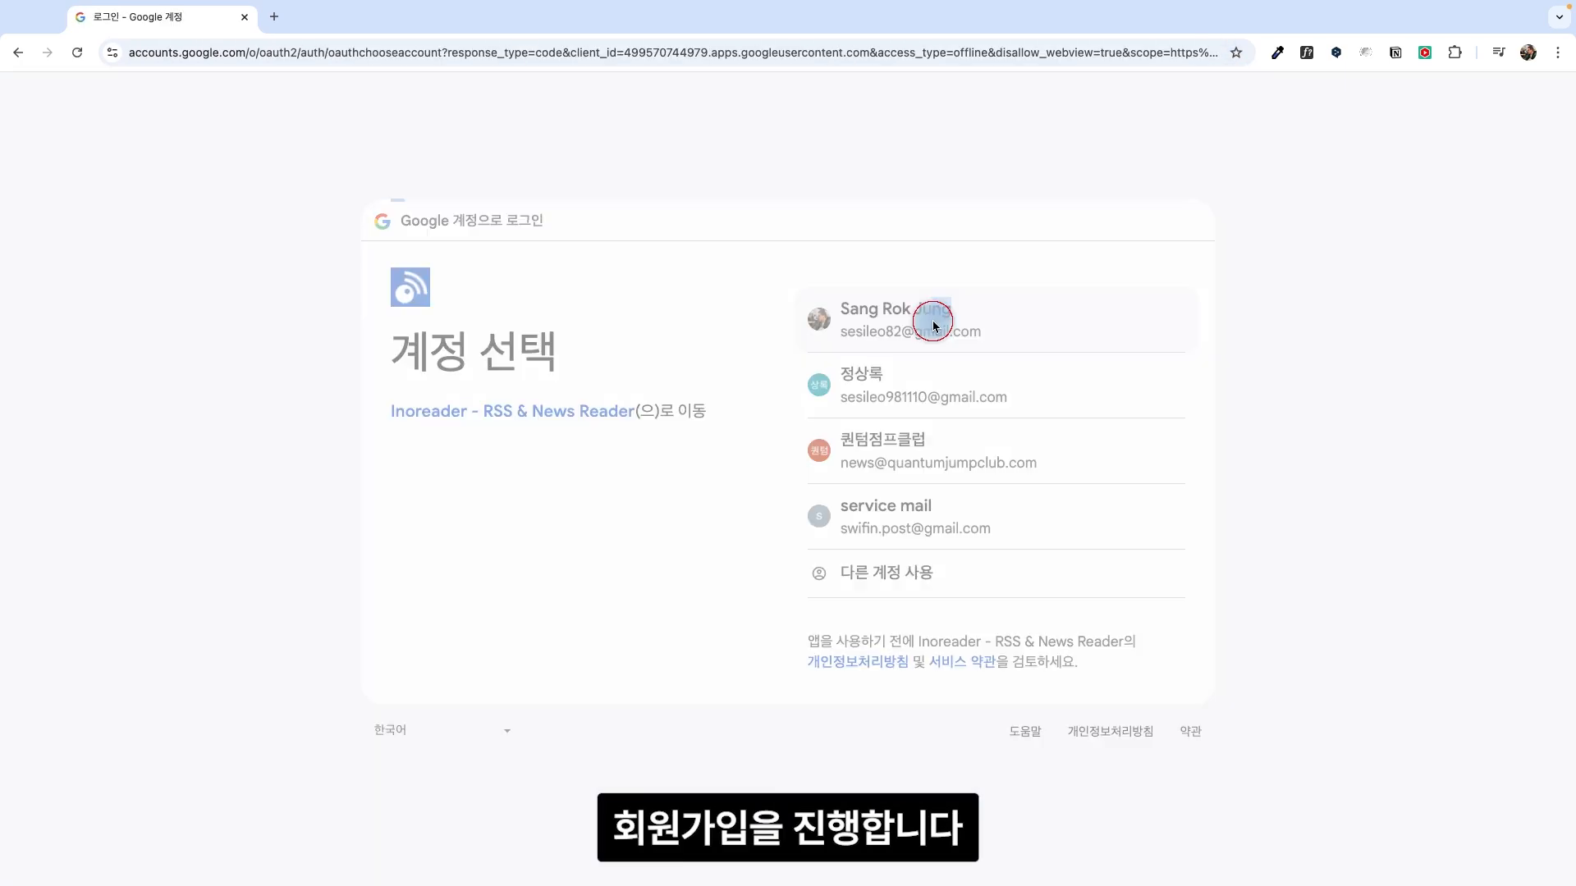
click(933, 326)
click(862, 632)
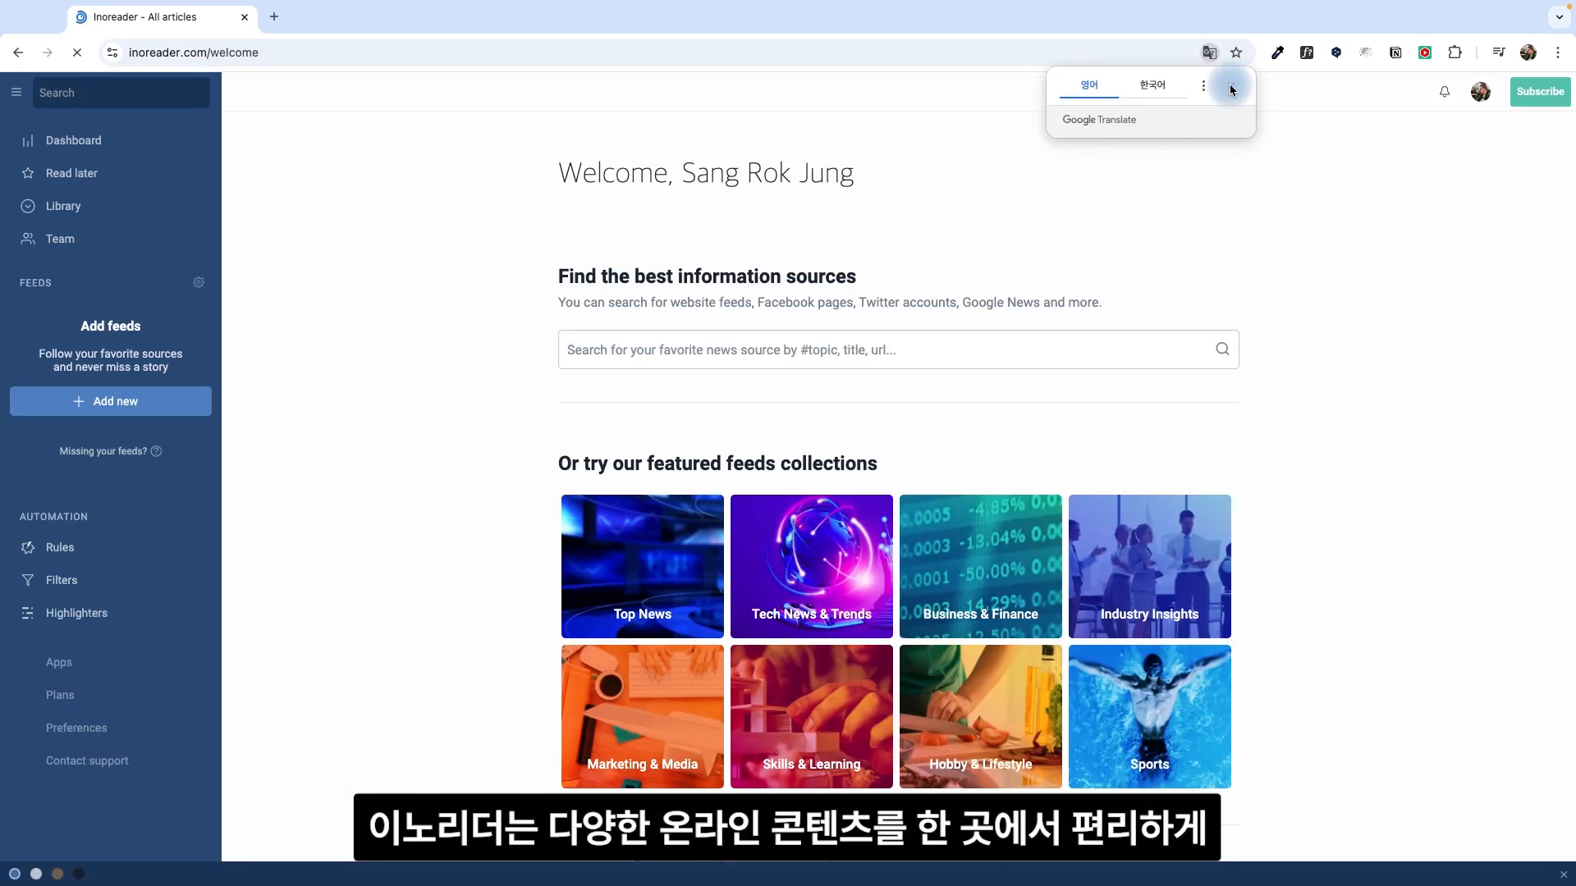
click(1234, 80)
Step: Browse the featured feed collections and examine the sources offered under Skills & Learning
scroll(731, 725, down, 2)
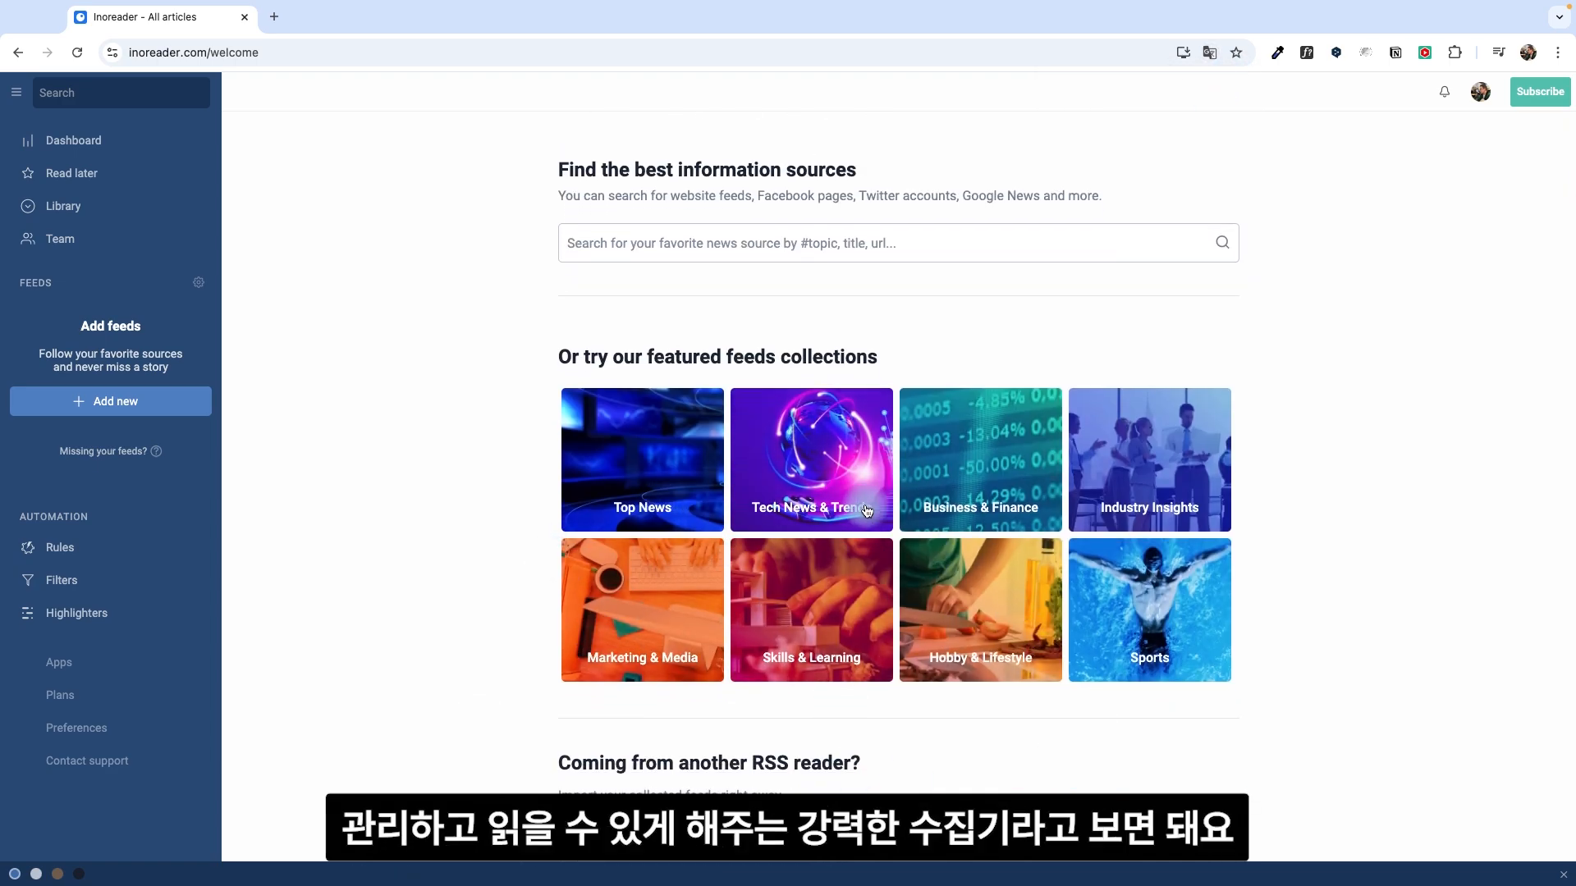
click(803, 597)
scroll(737, 446, down, 3)
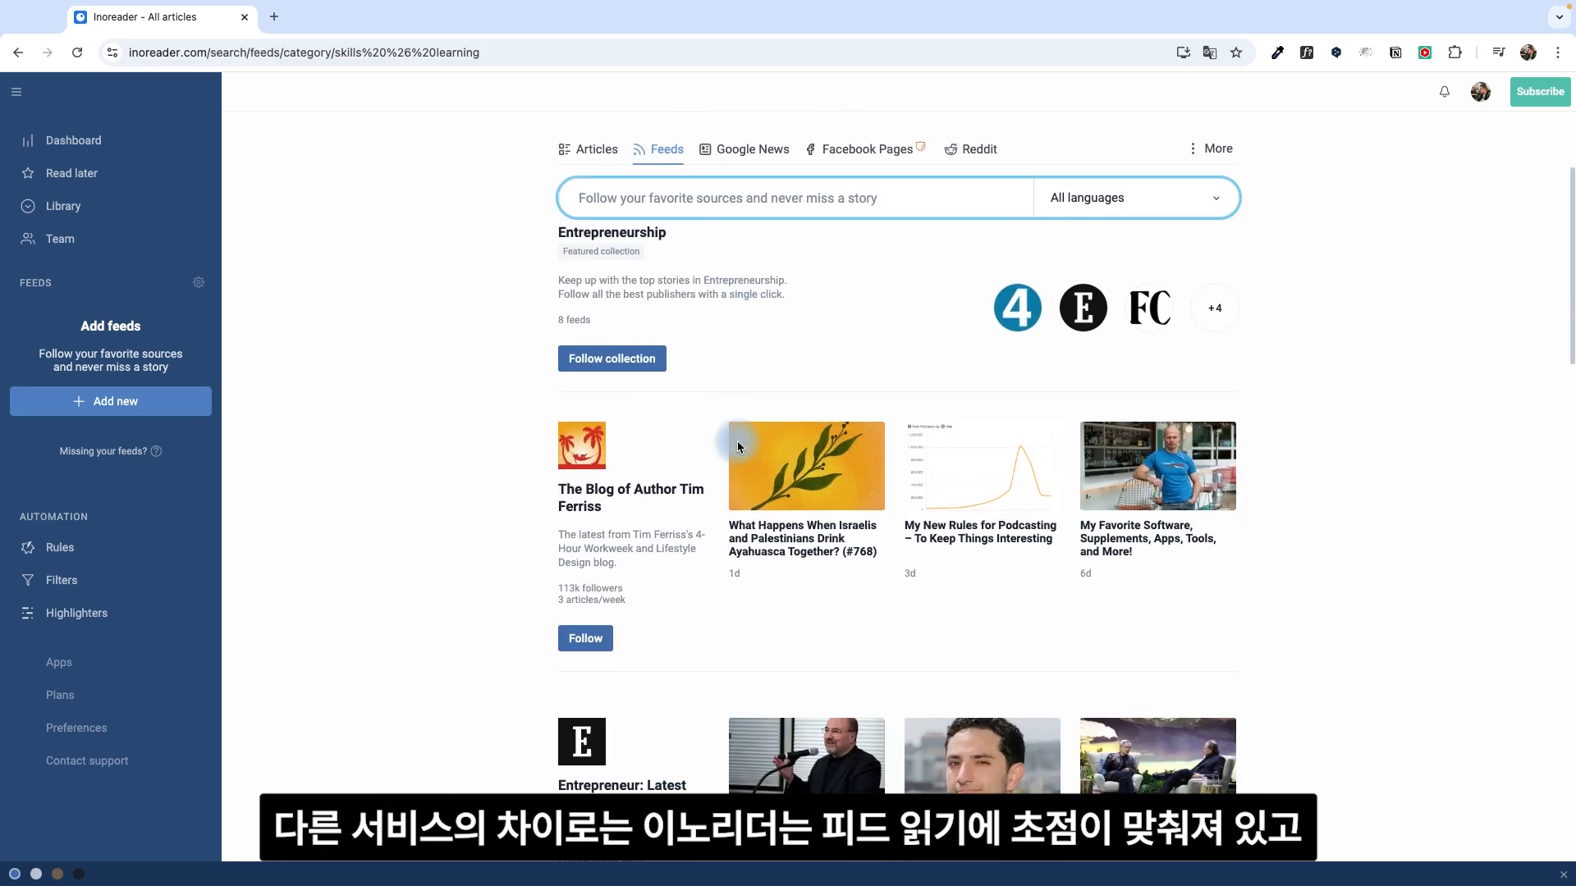
scroll(738, 317, up, 3)
click(766, 278)
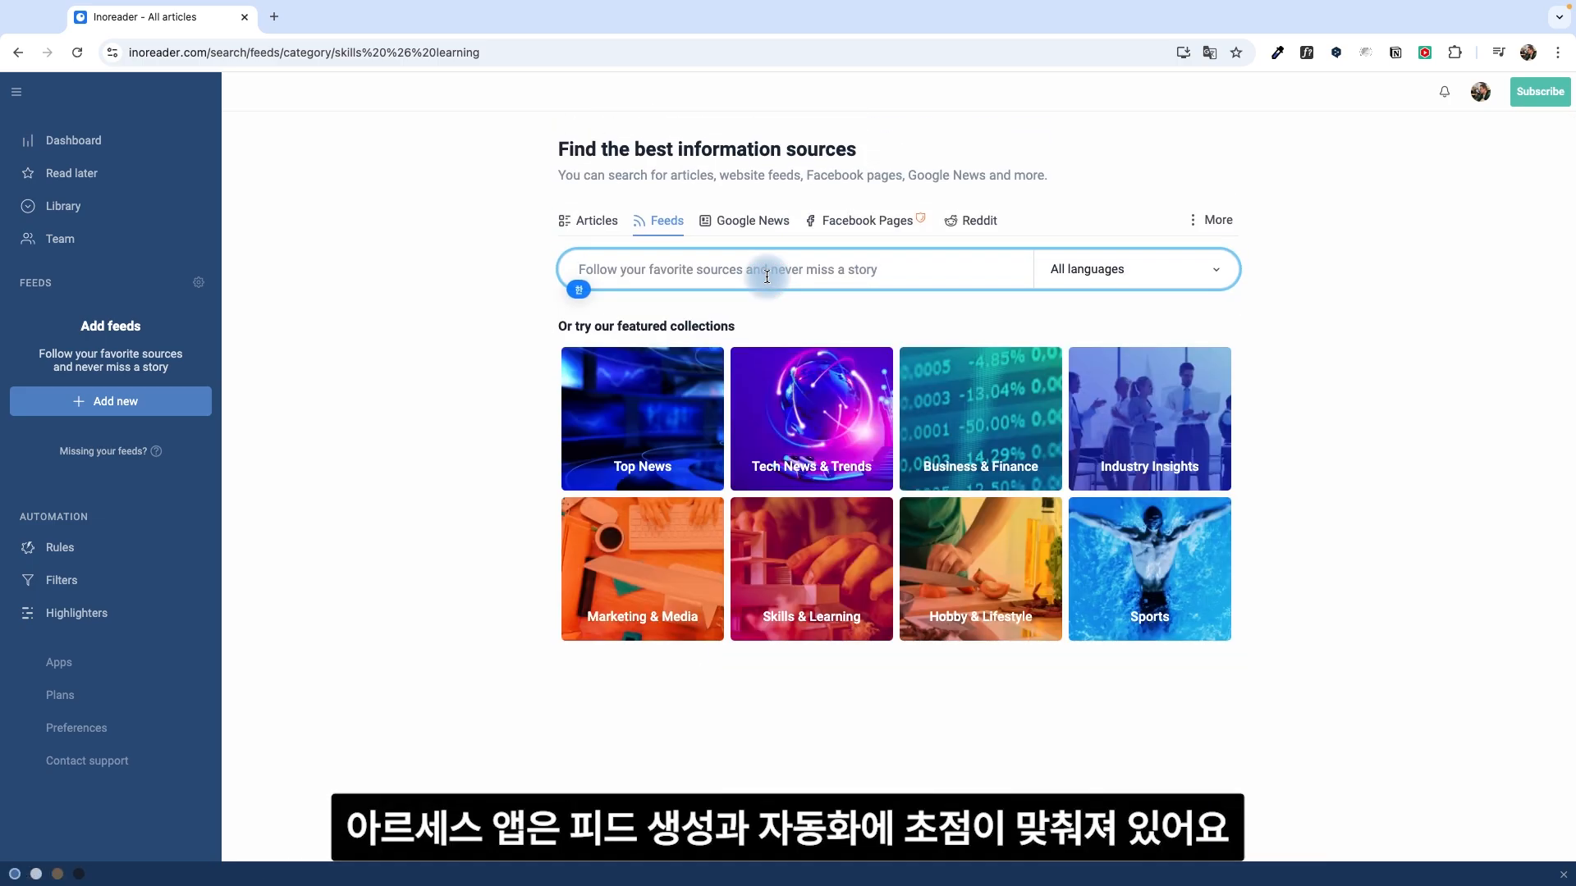
click(815, 558)
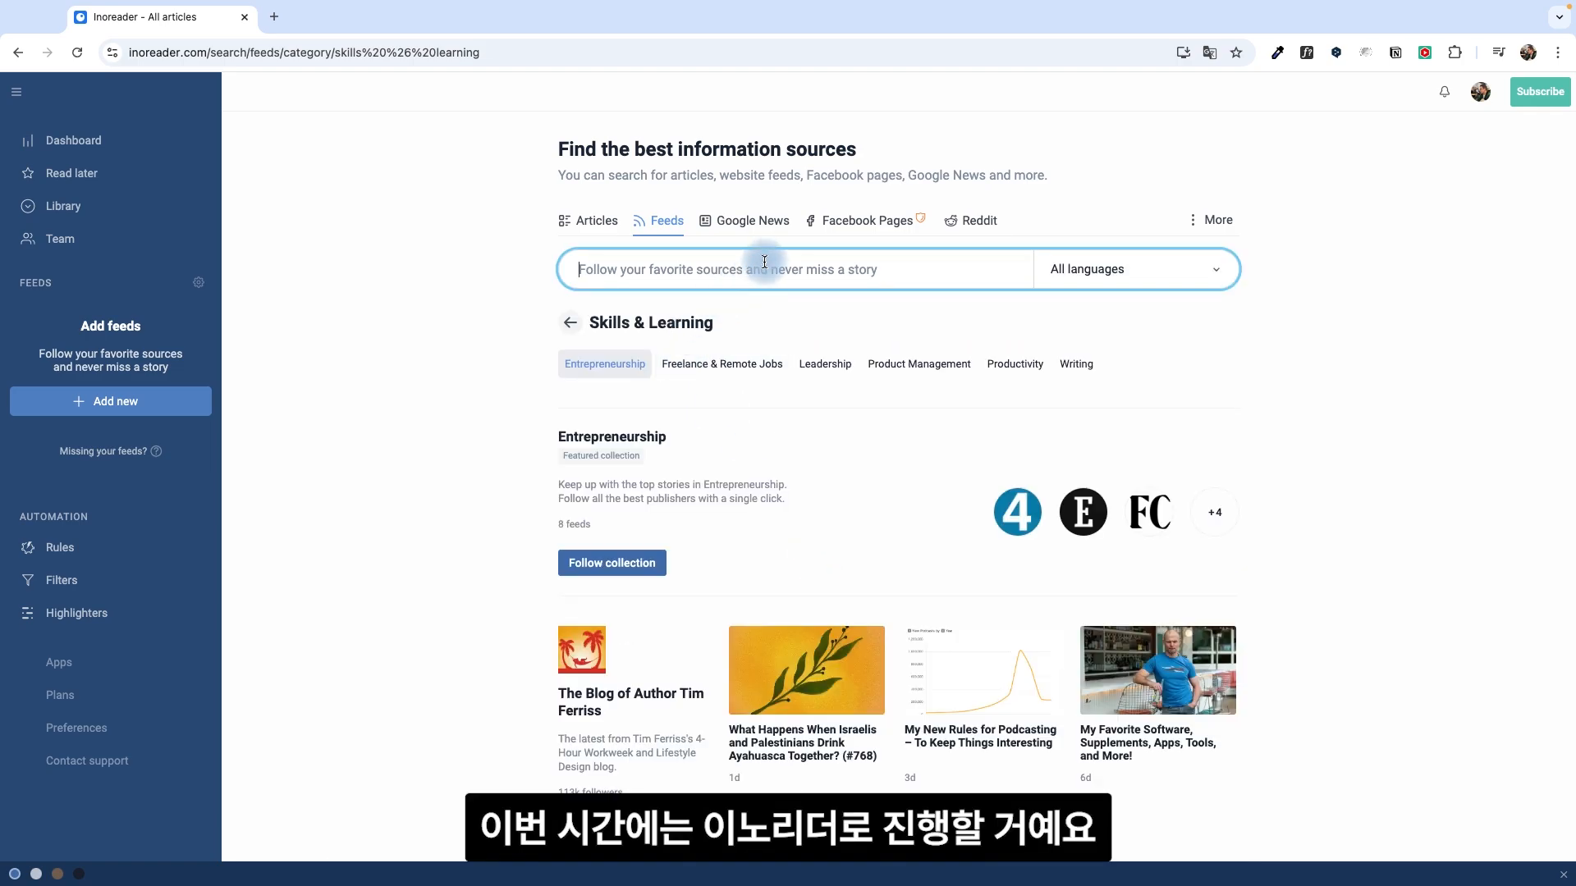
scroll(737, 370, down, 9)
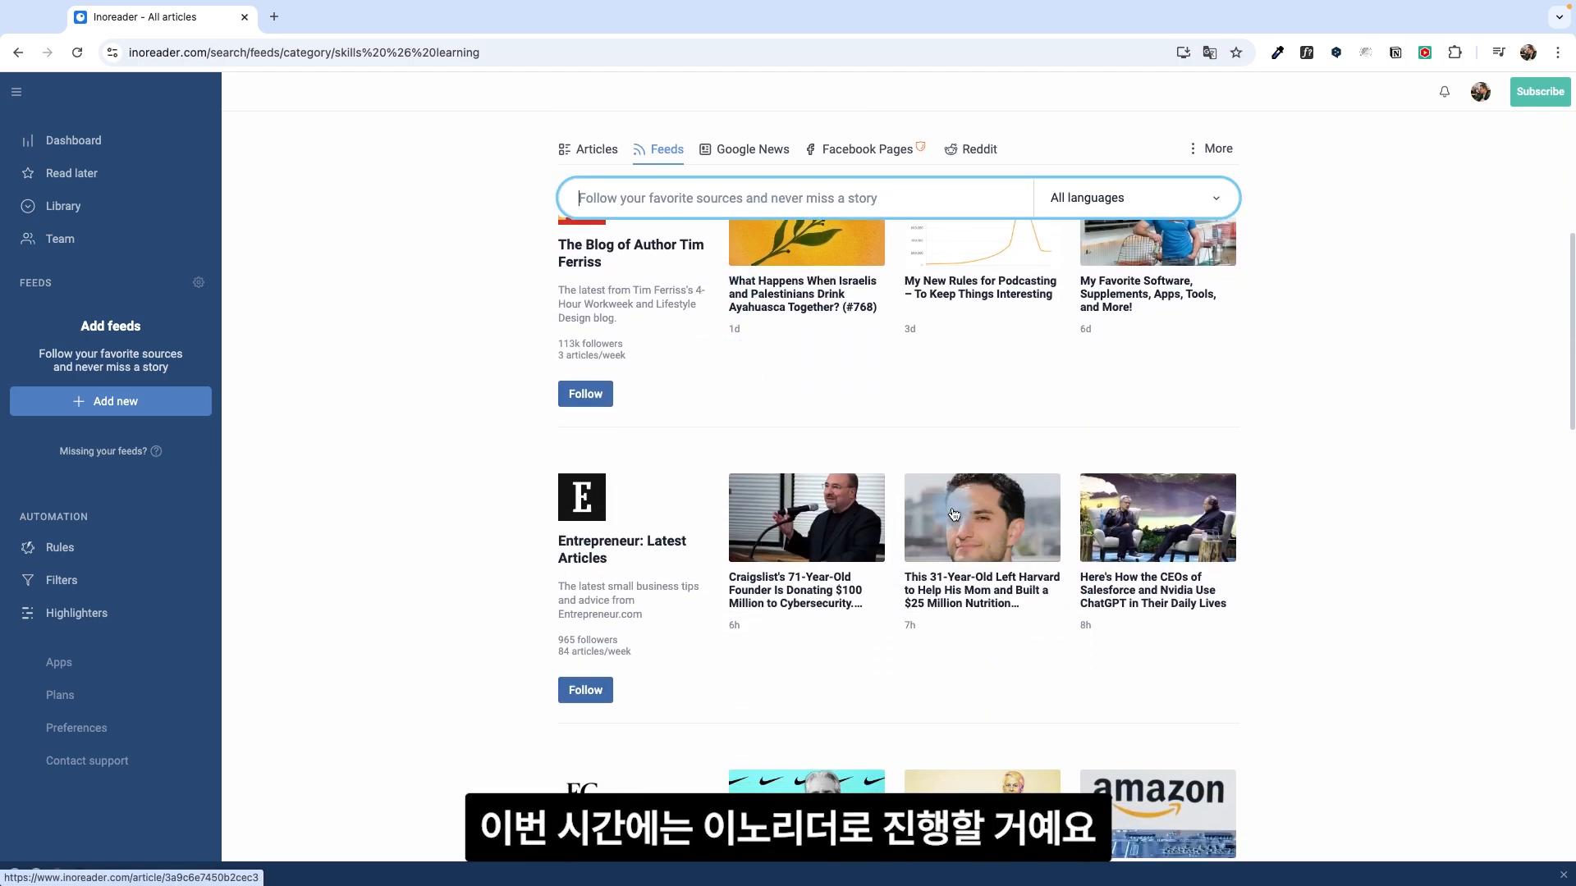
scroll(949, 505, down, 2)
scroll(948, 510, up, 10)
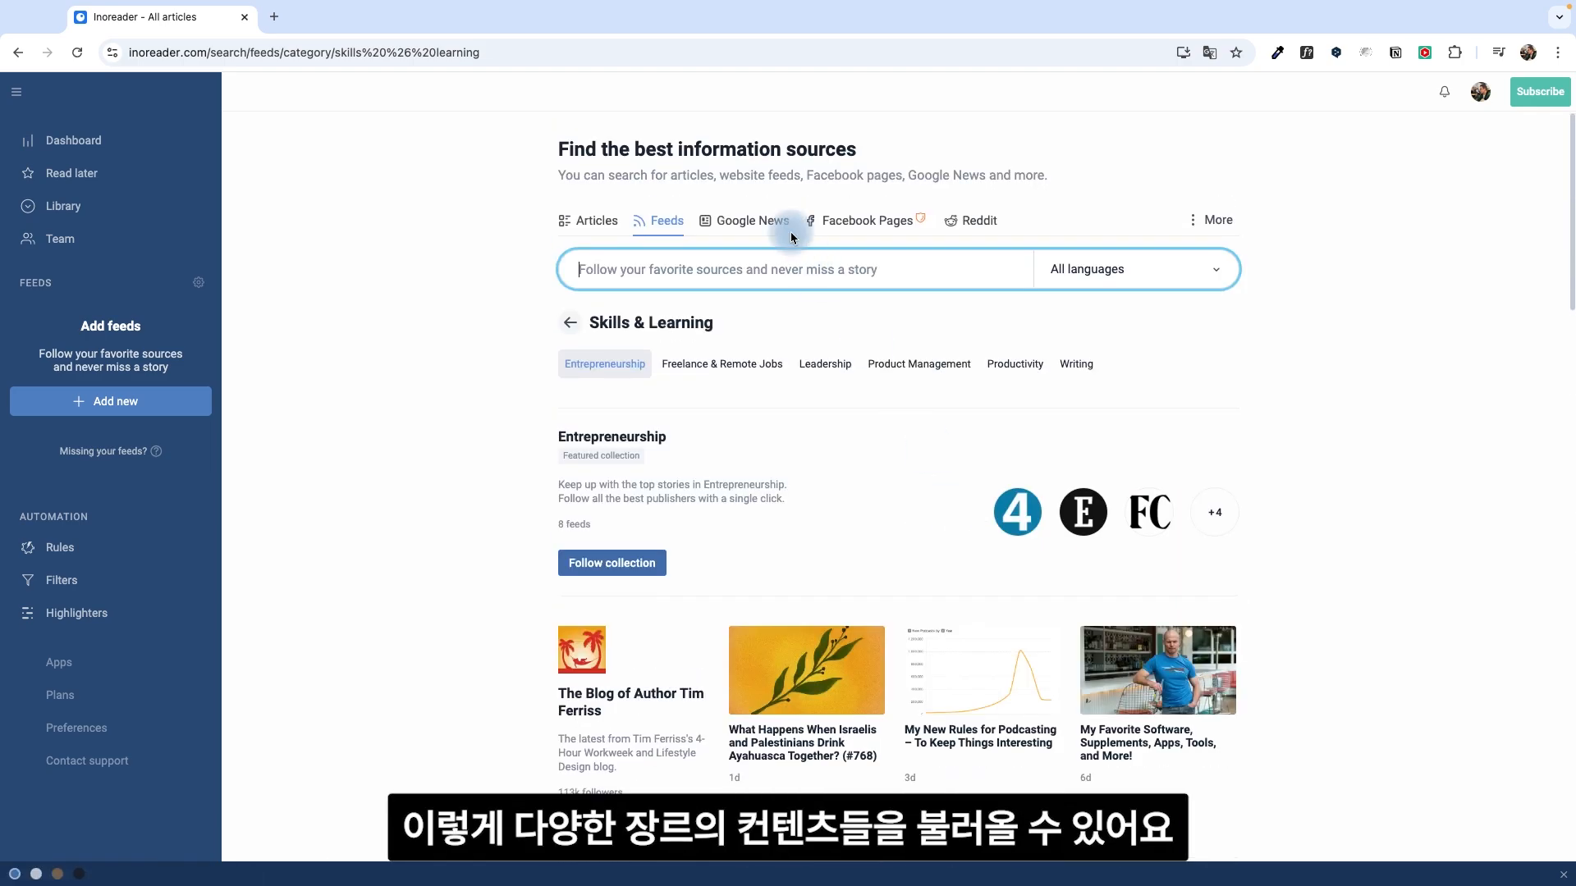
right_click(816, 275)
click(831, 281)
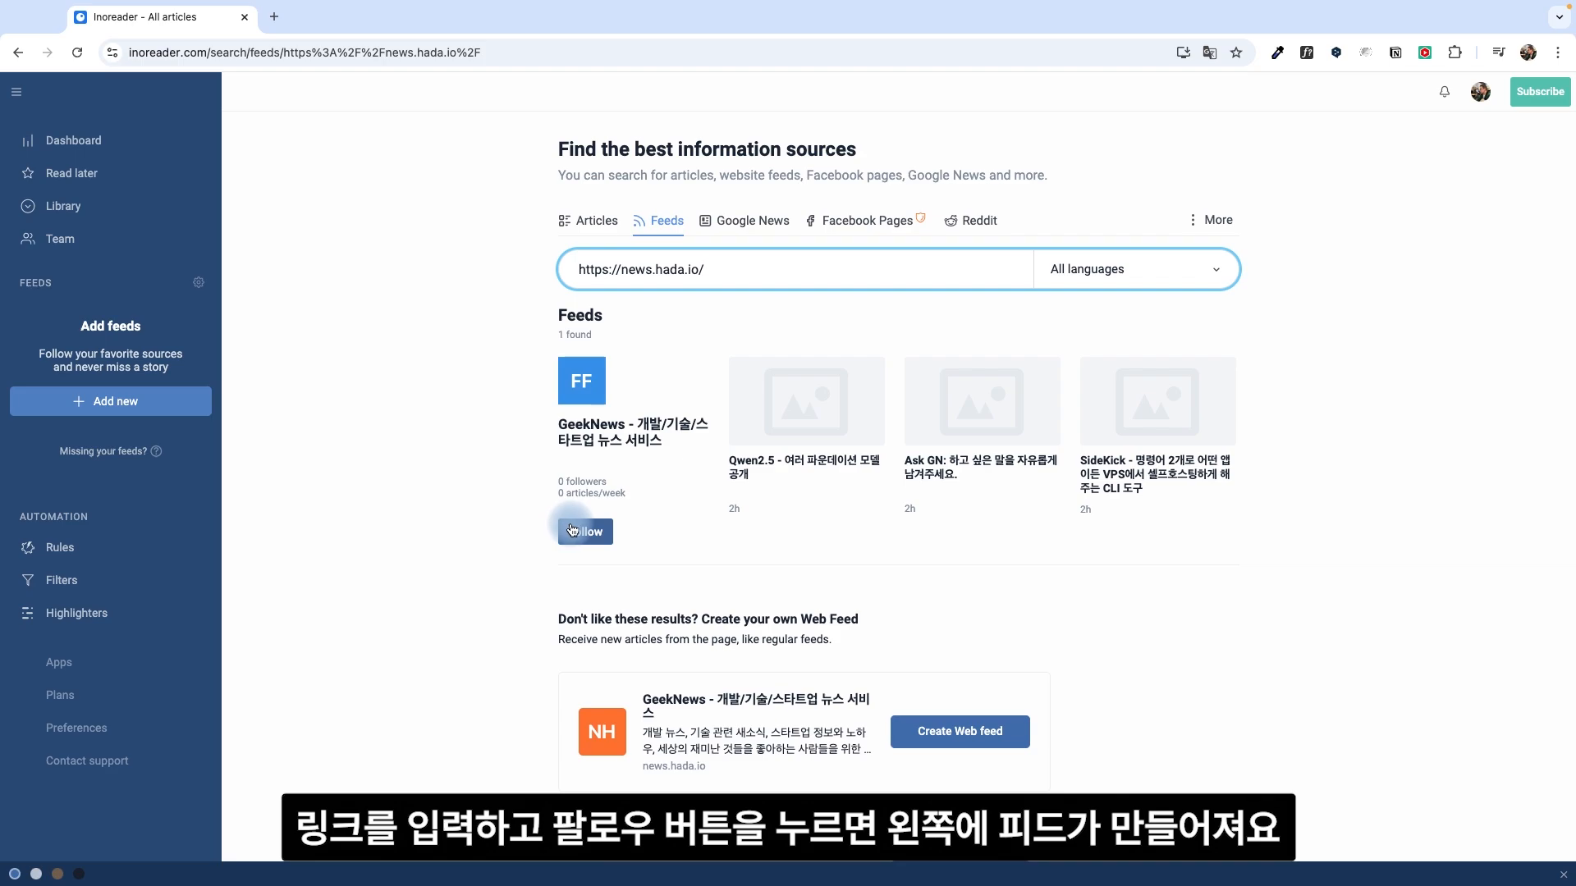
click(585, 533)
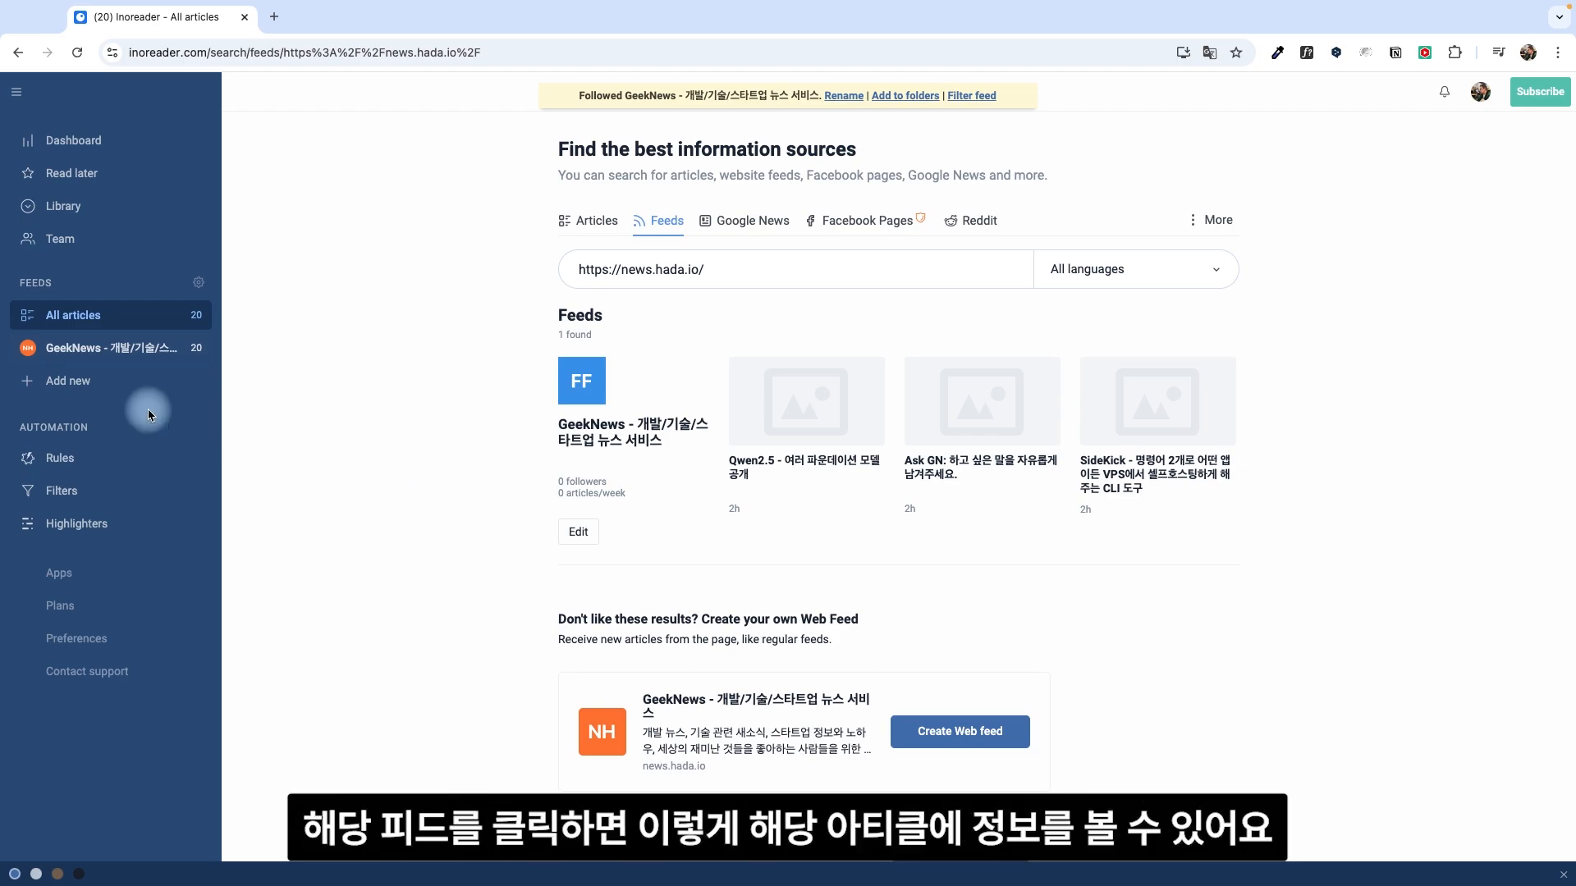
click(140, 349)
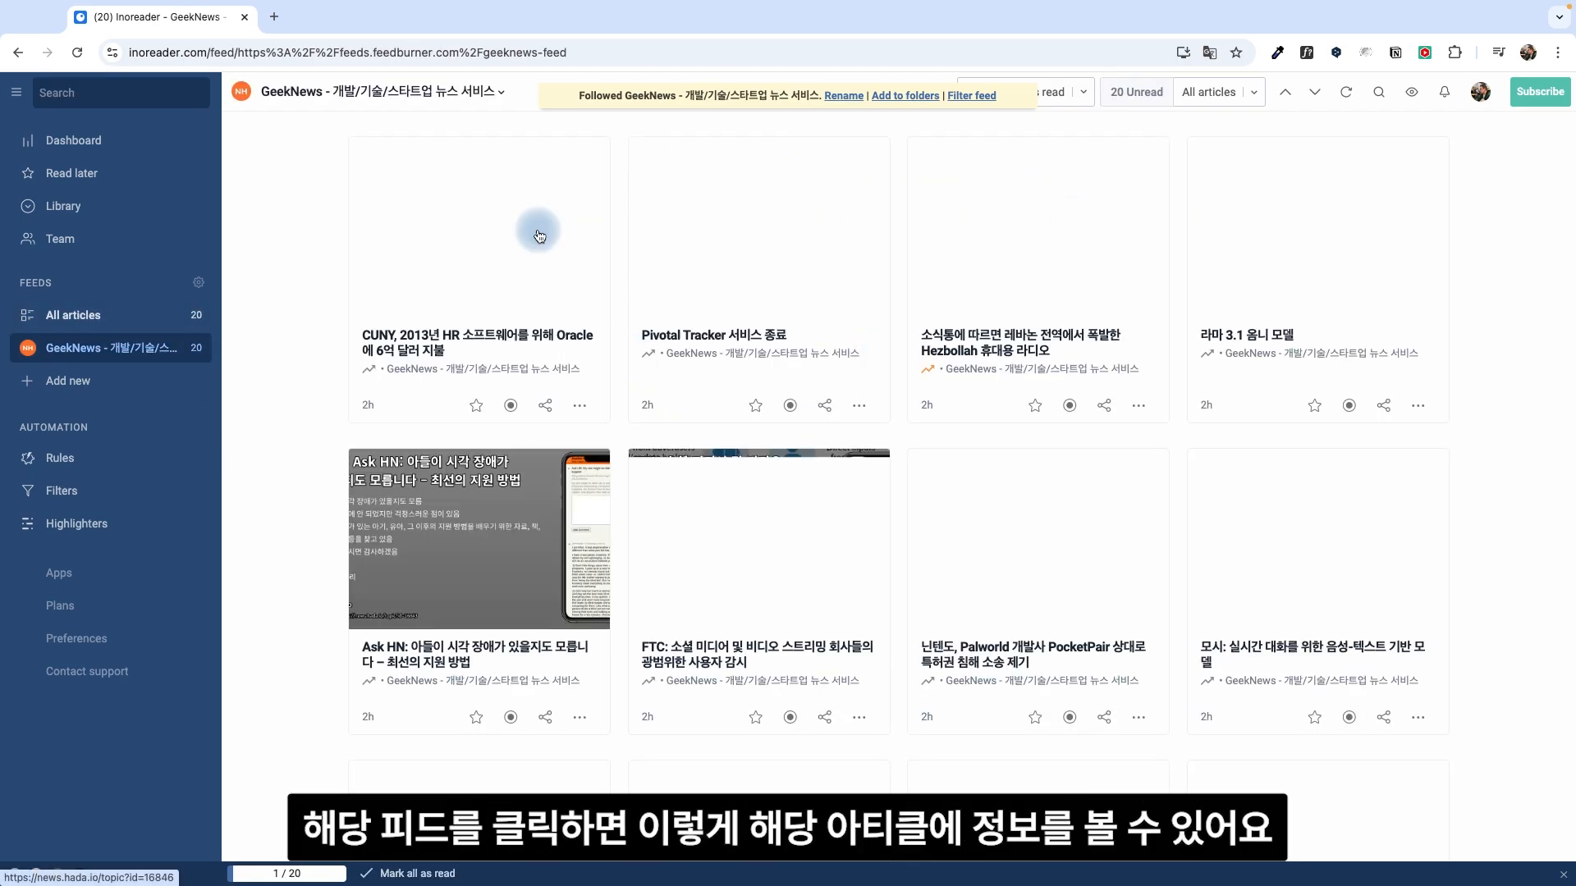
Step: Review Inoreader's subscription plans and compare the features included in each
click(1543, 95)
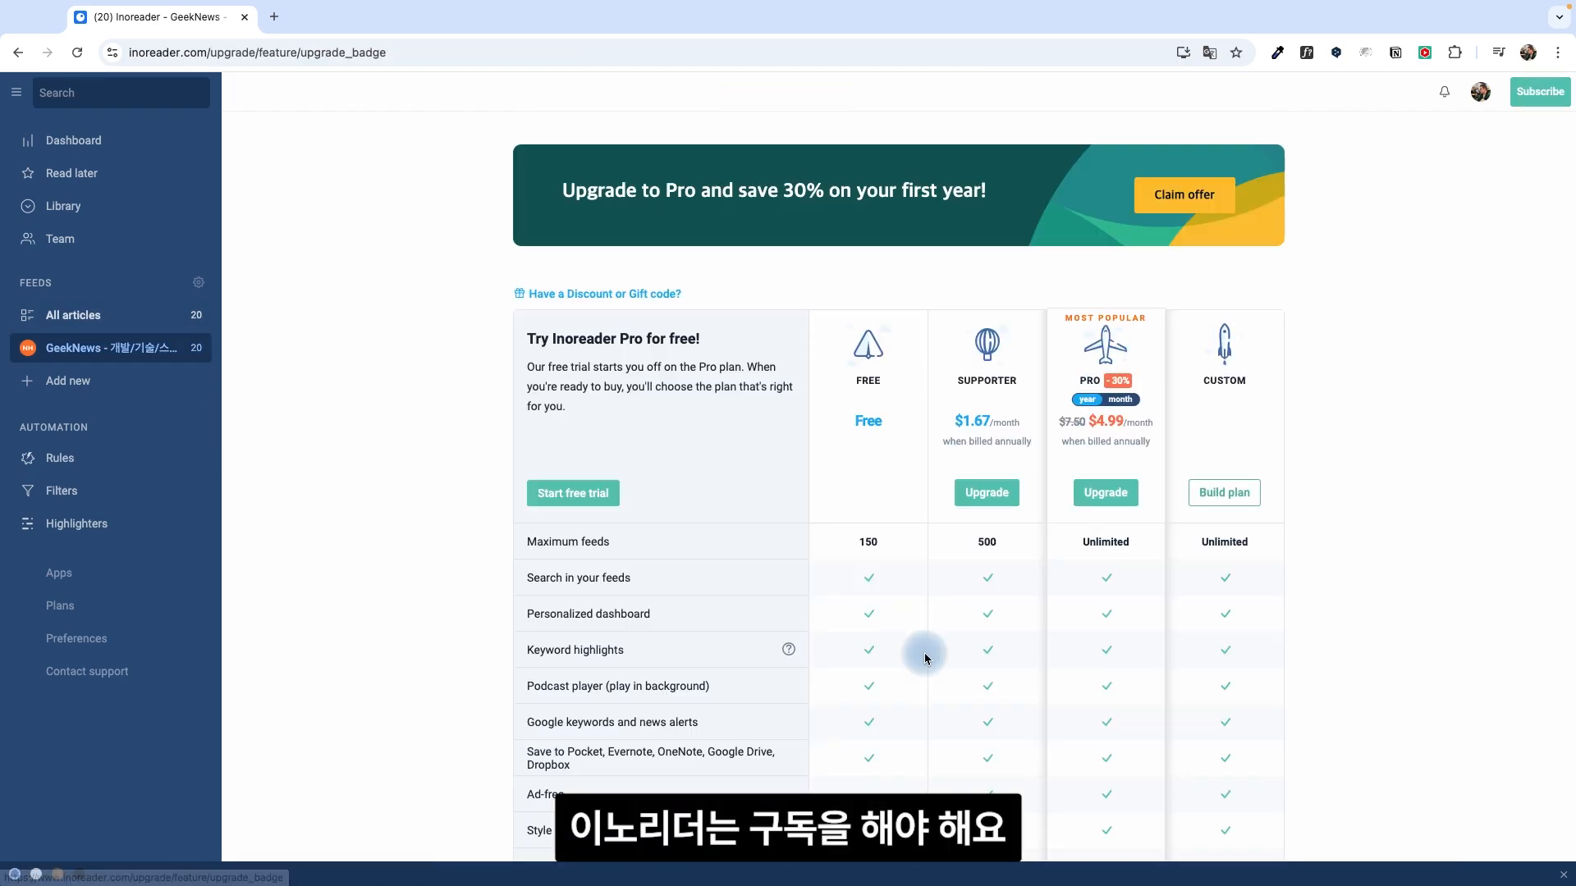
scroll(877, 566, down, 2)
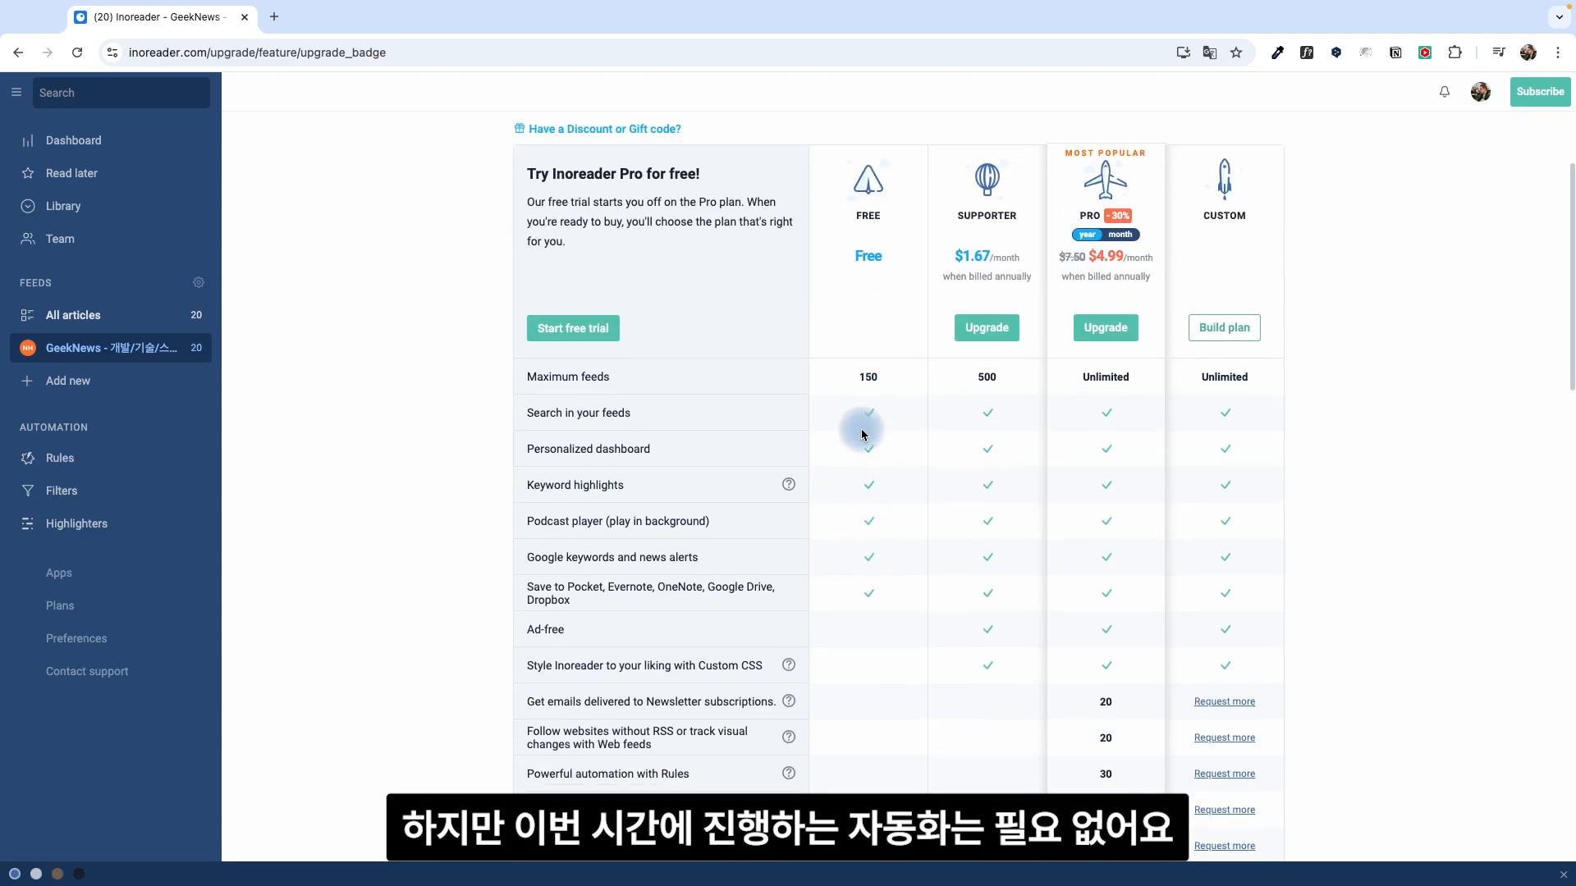
Step: Search for wordpress in a new browser tab, go to the WordPress.com Sites page and dismiss the Reader notice
key(ctrl+t)
click(566, 330)
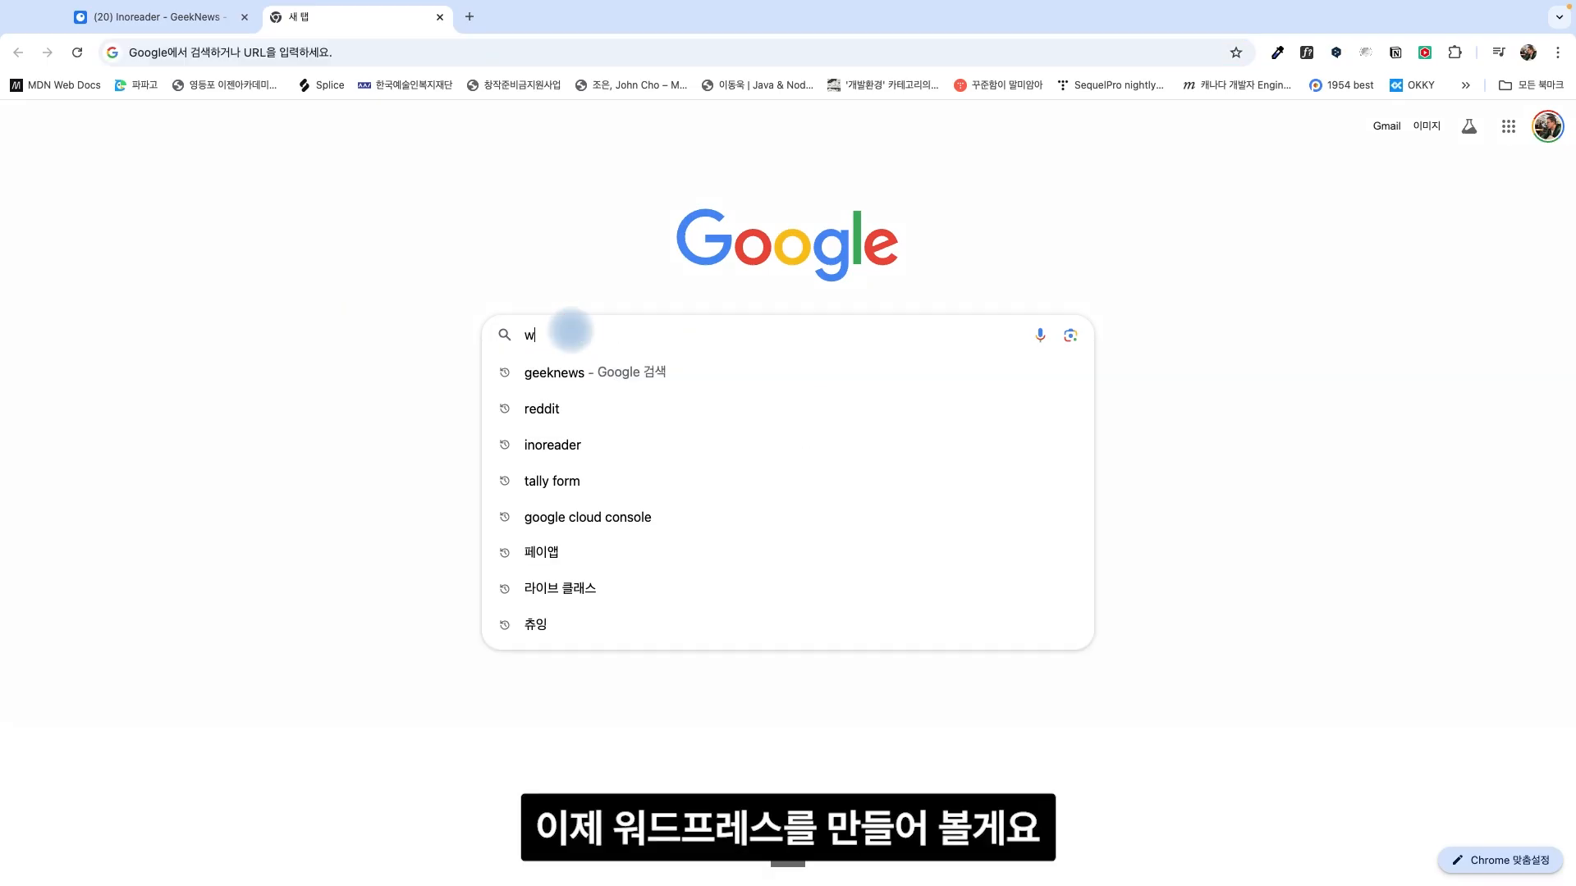
text(word)
key(Down)
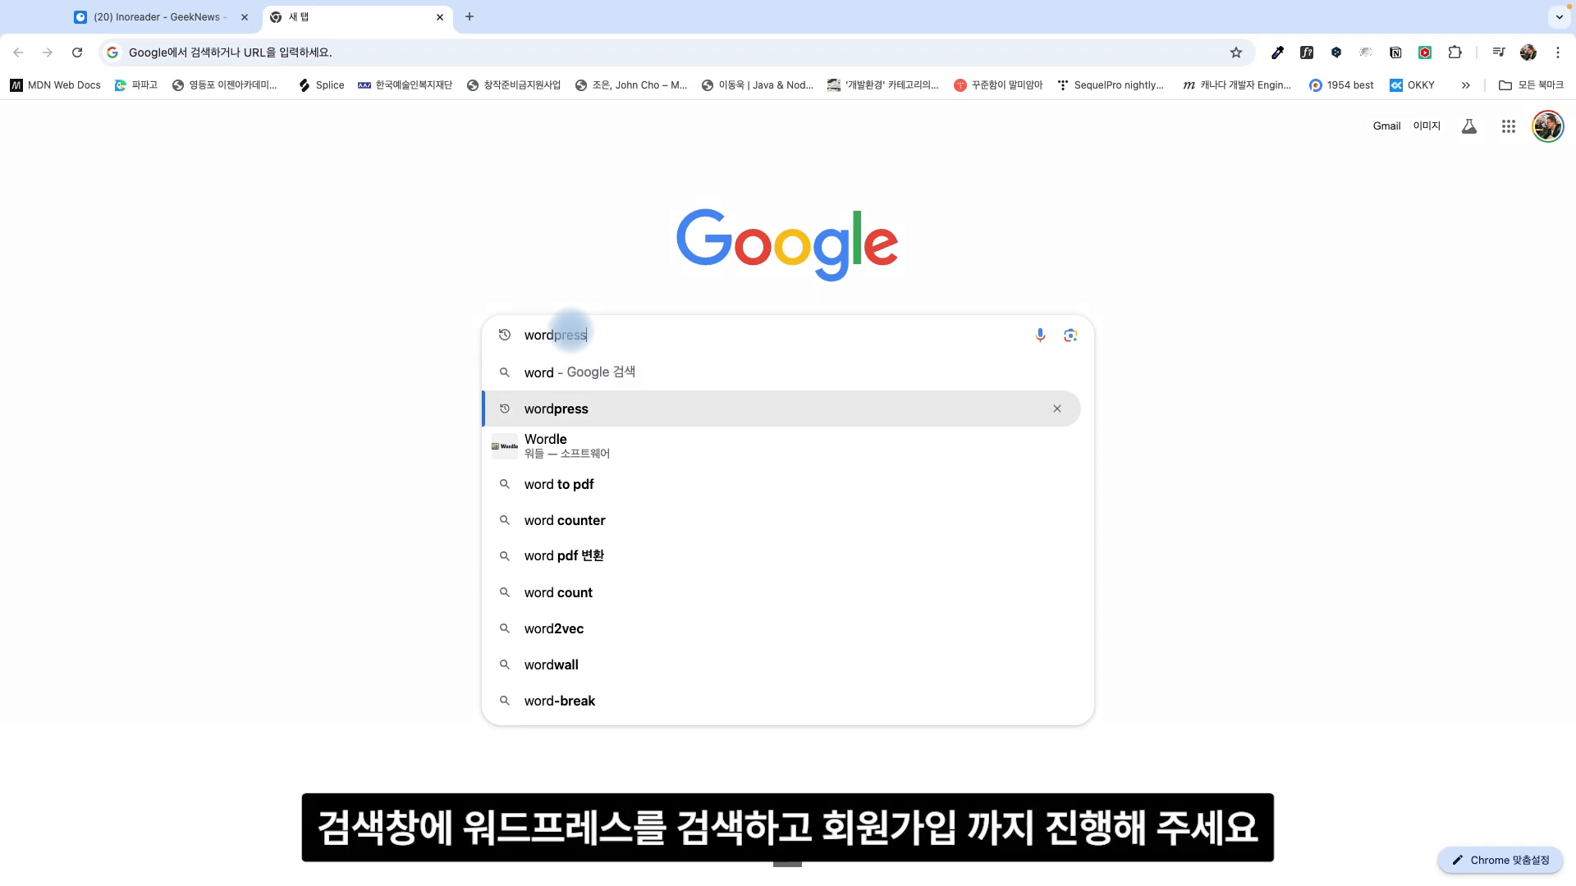
key(Return)
scroll(414, 716, down, 4)
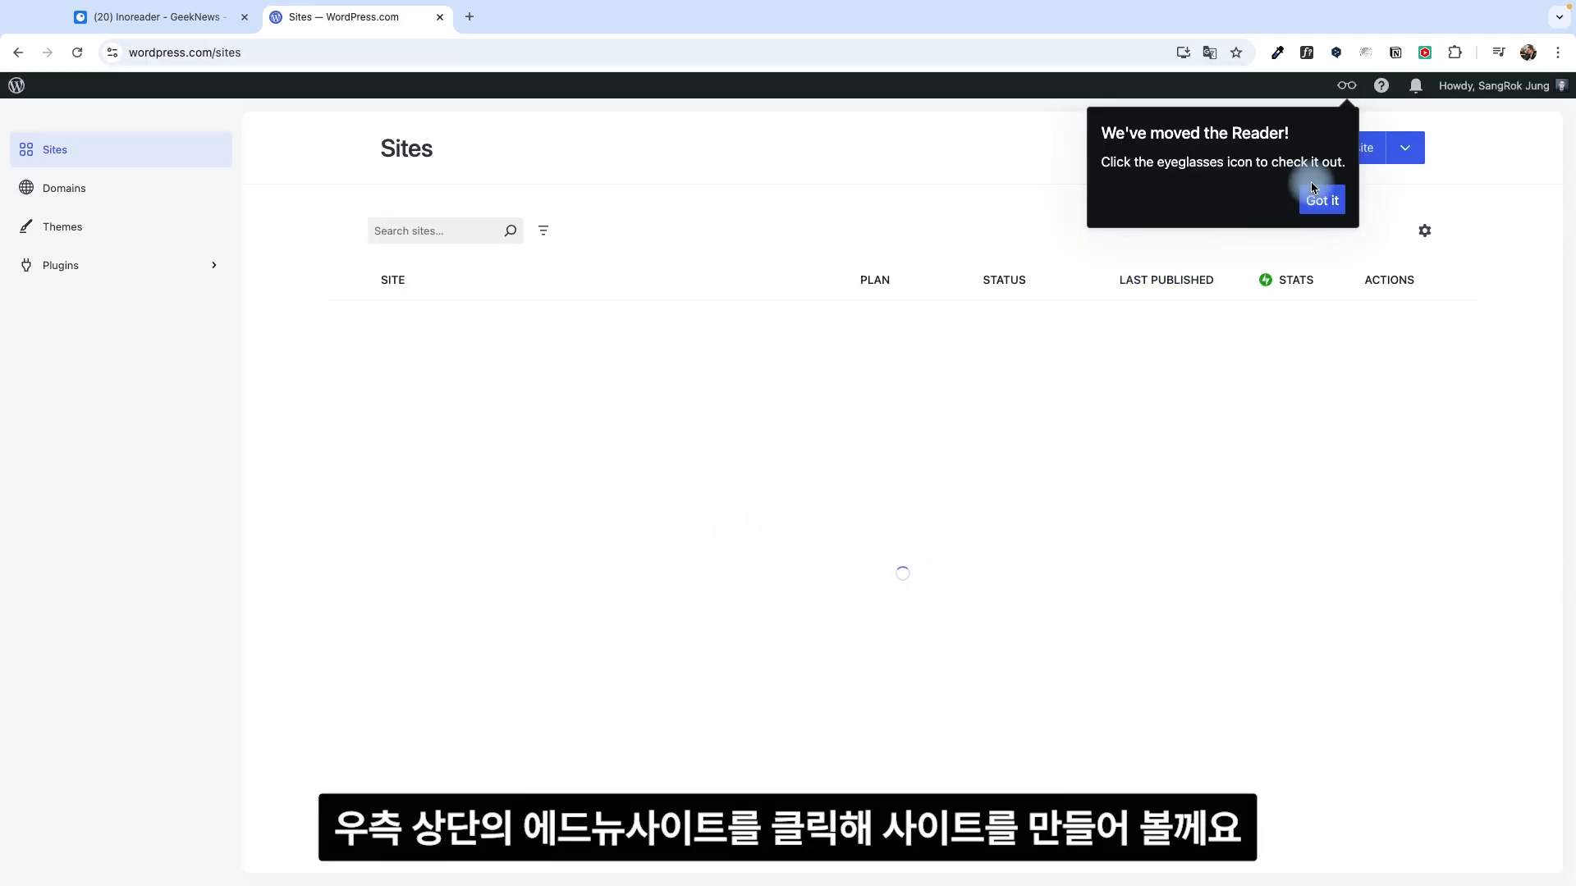
click(1326, 200)
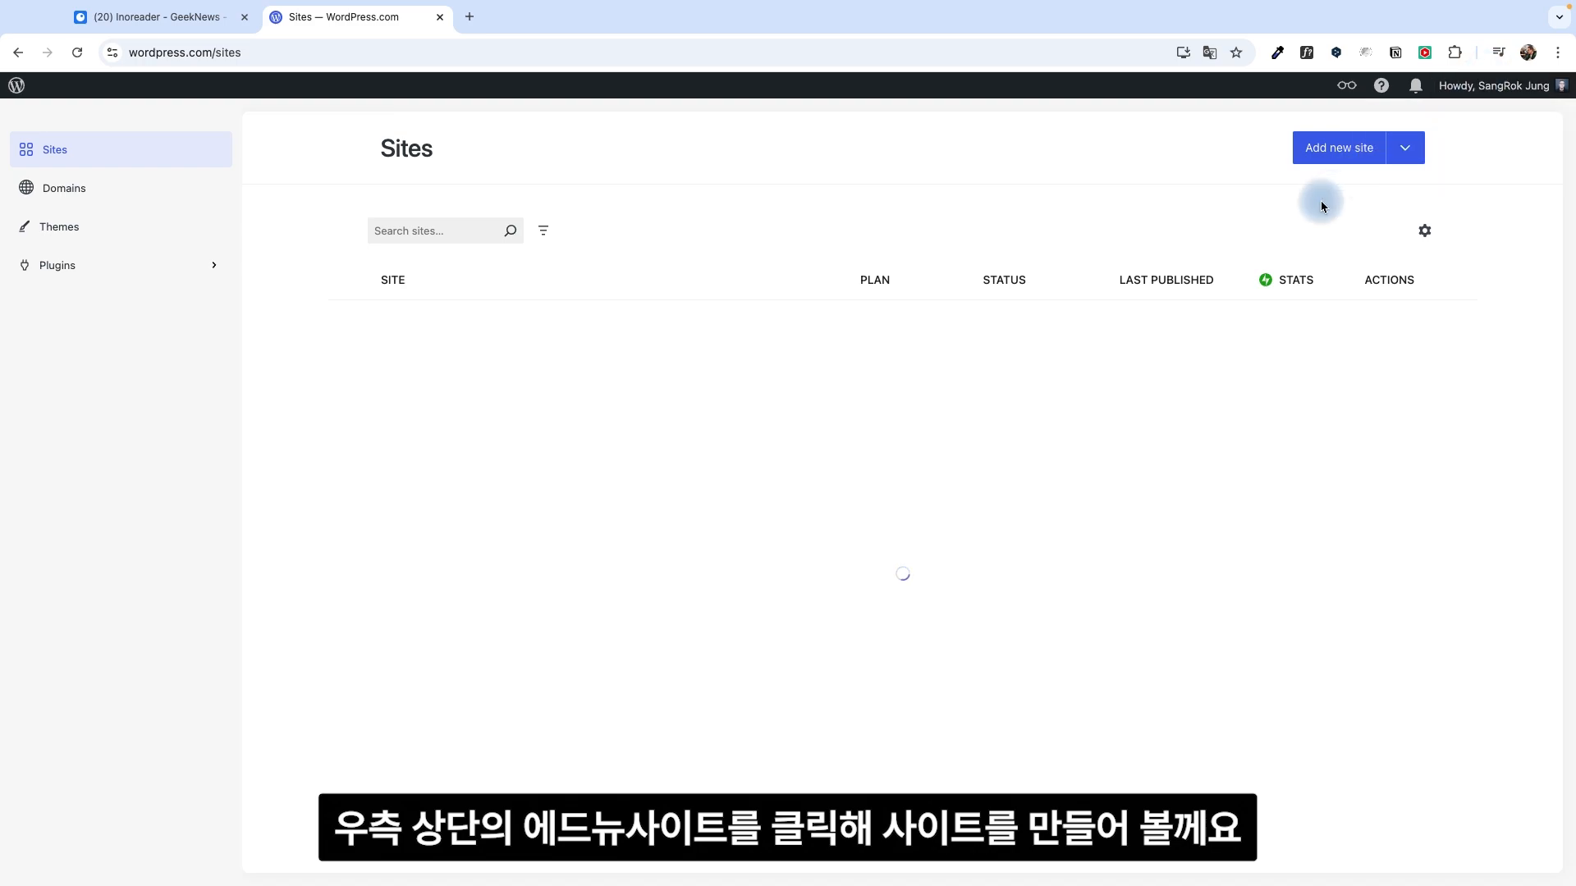
Step: Start adding a new WordPress site, search for the domain quantumjumpclub and select quantumjumpclub.blog
click(1337, 162)
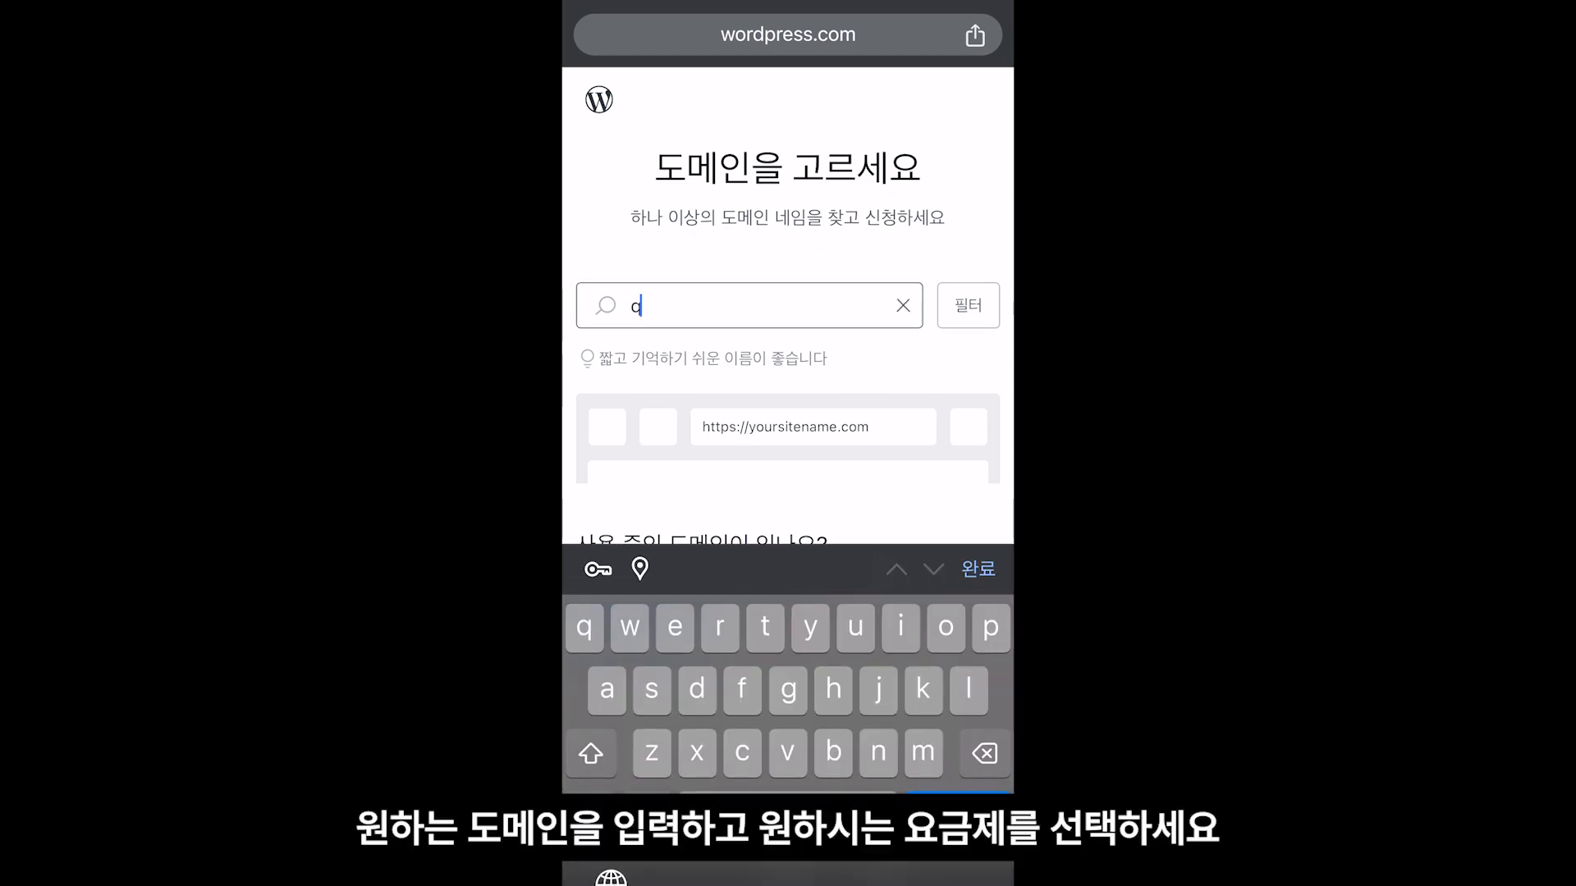
text(uantumjumpclub)
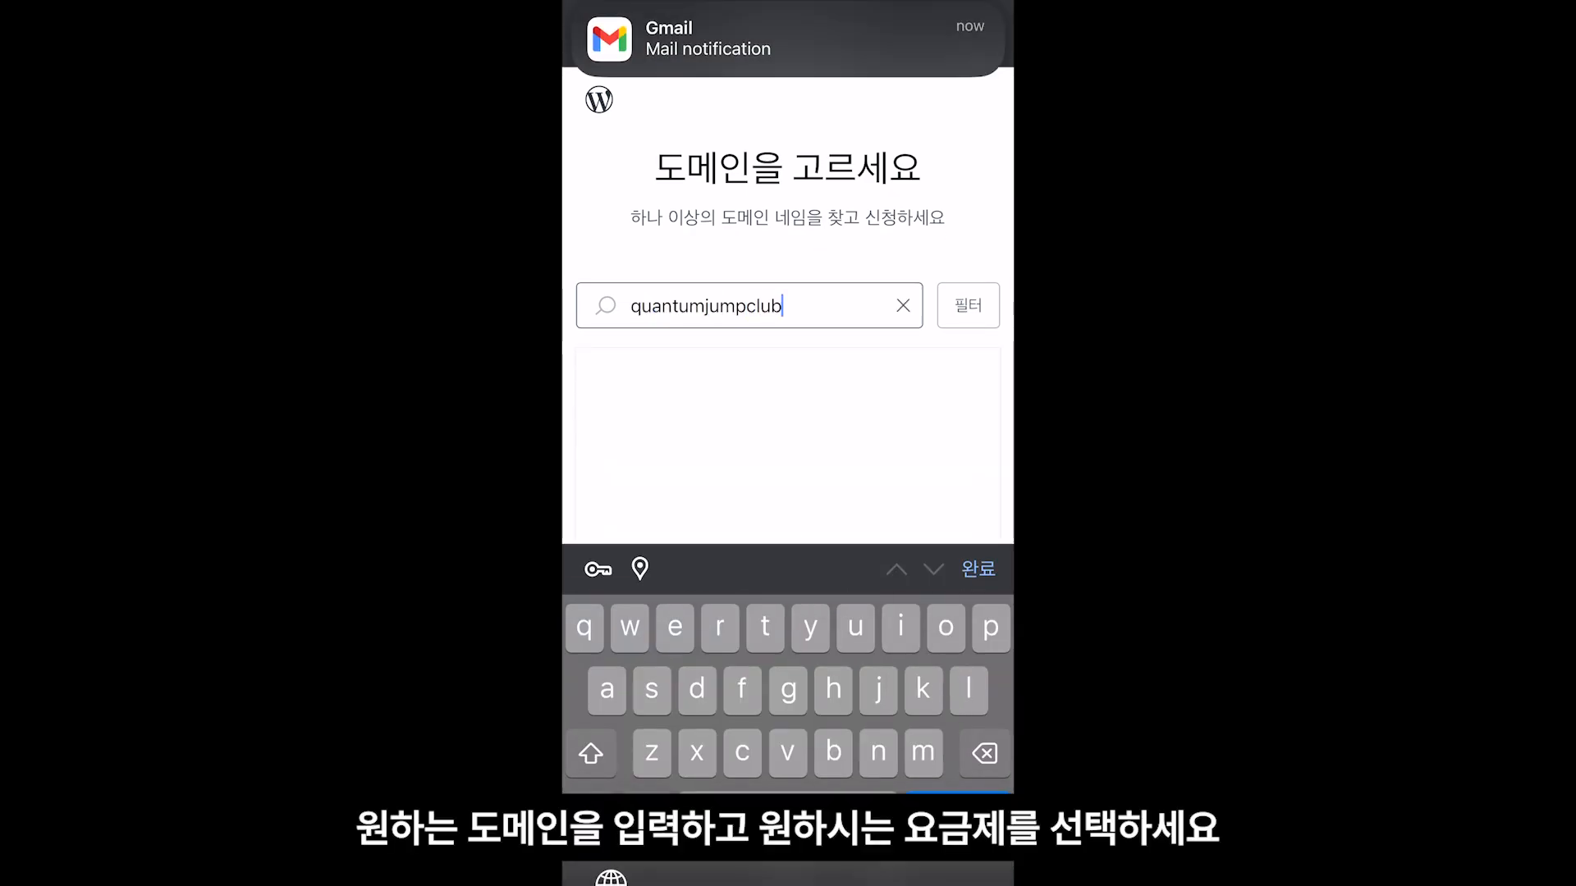
key(Return)
scroll(788, 460, down, 1)
click(788, 511)
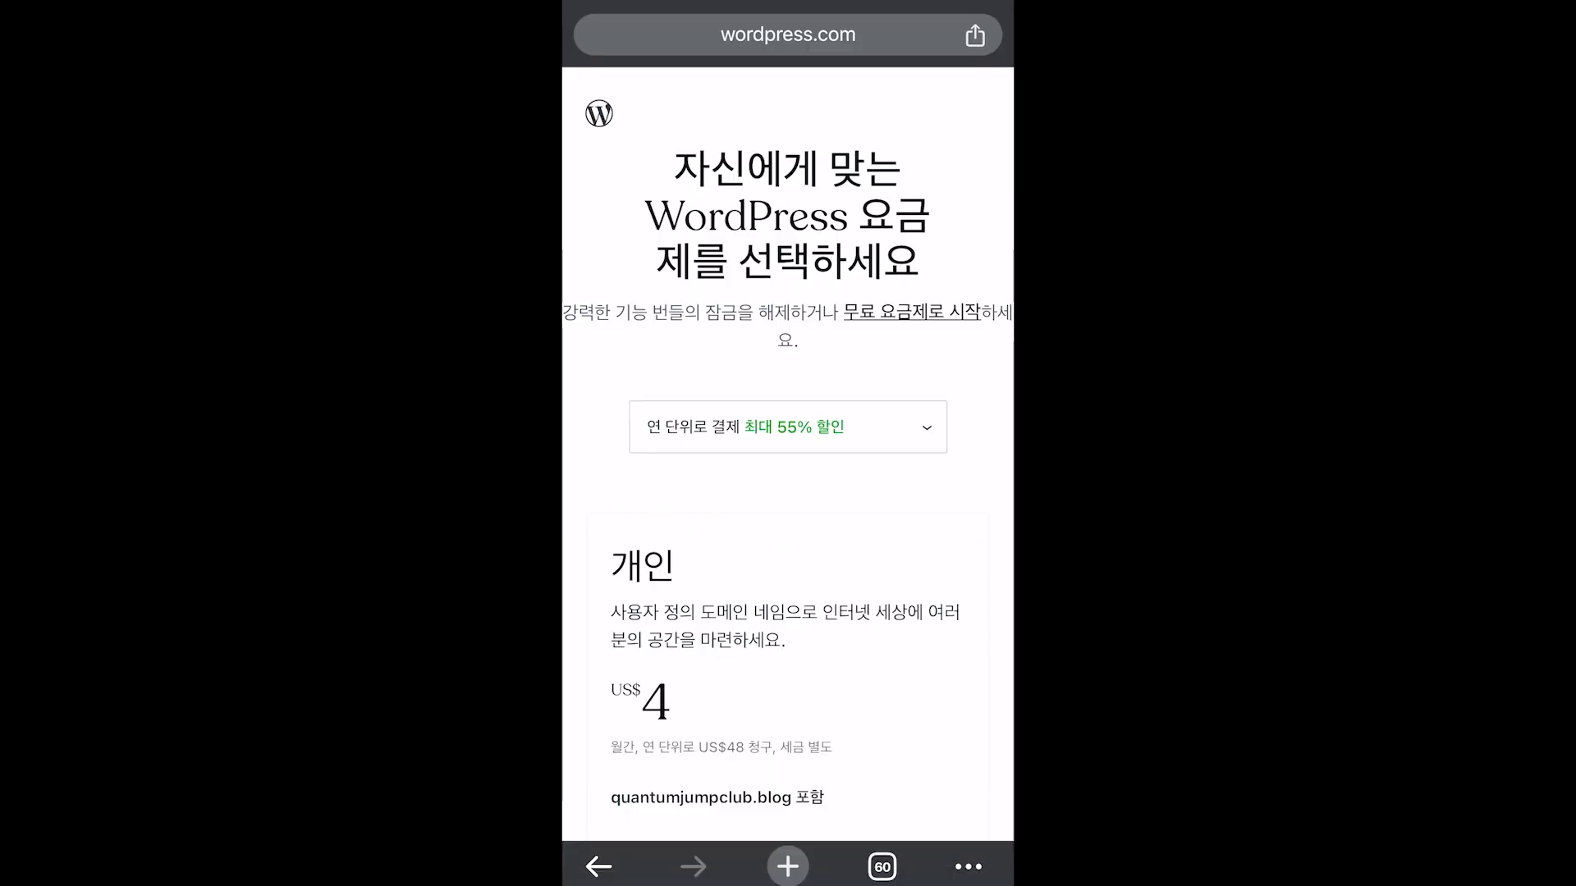
Step: Compare the WordPress.com plans, choose one and continue the site setup
scroll(788, 444, down, 5)
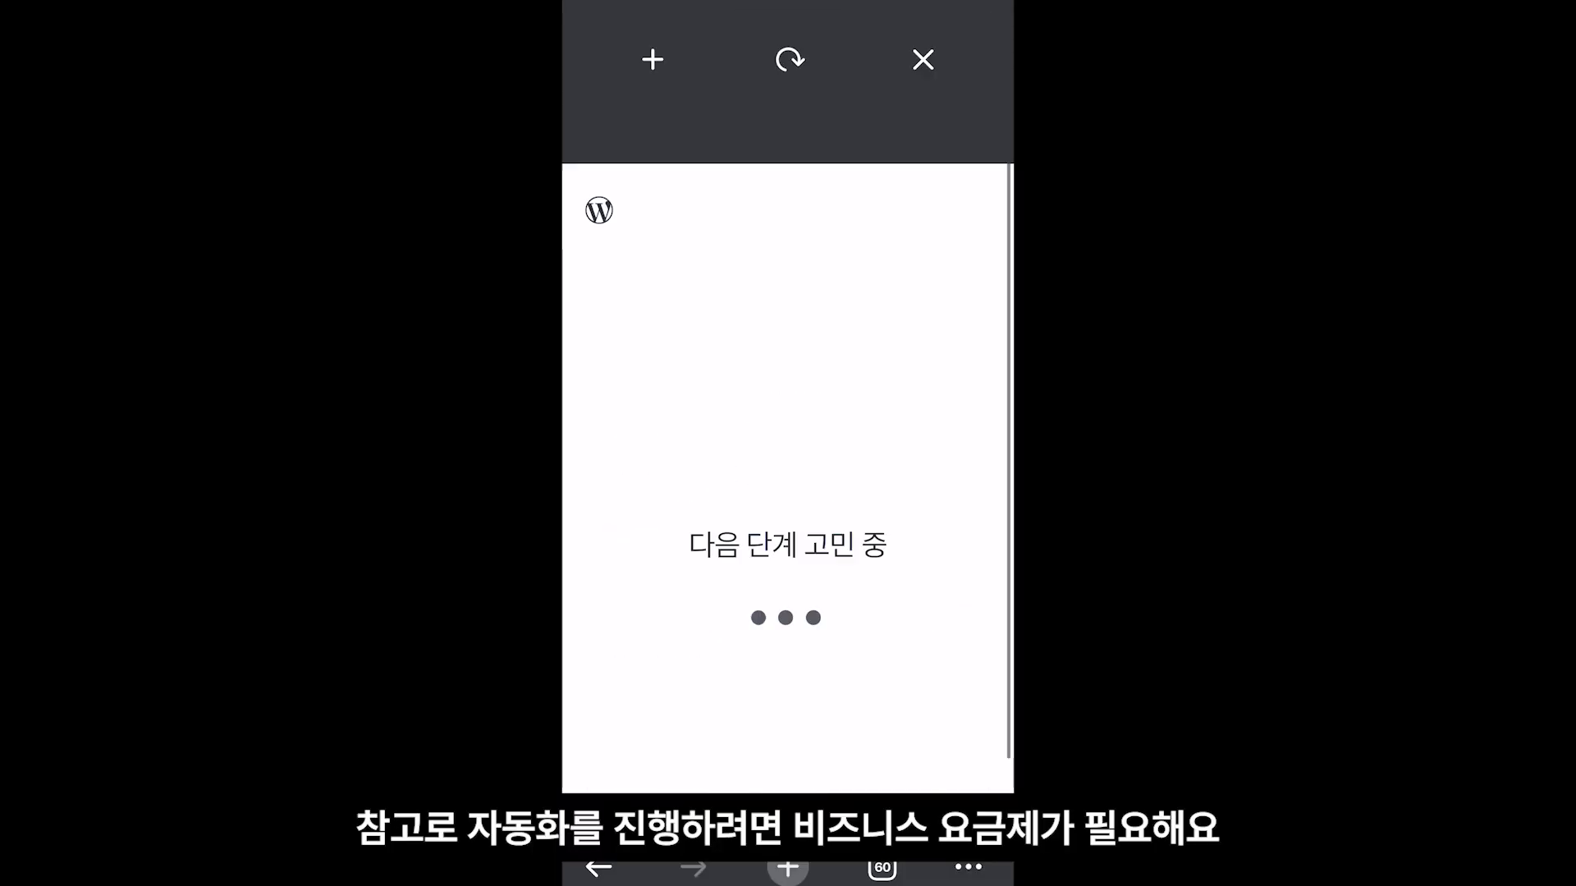
scroll(788, 443, down, 10)
click(603, 470)
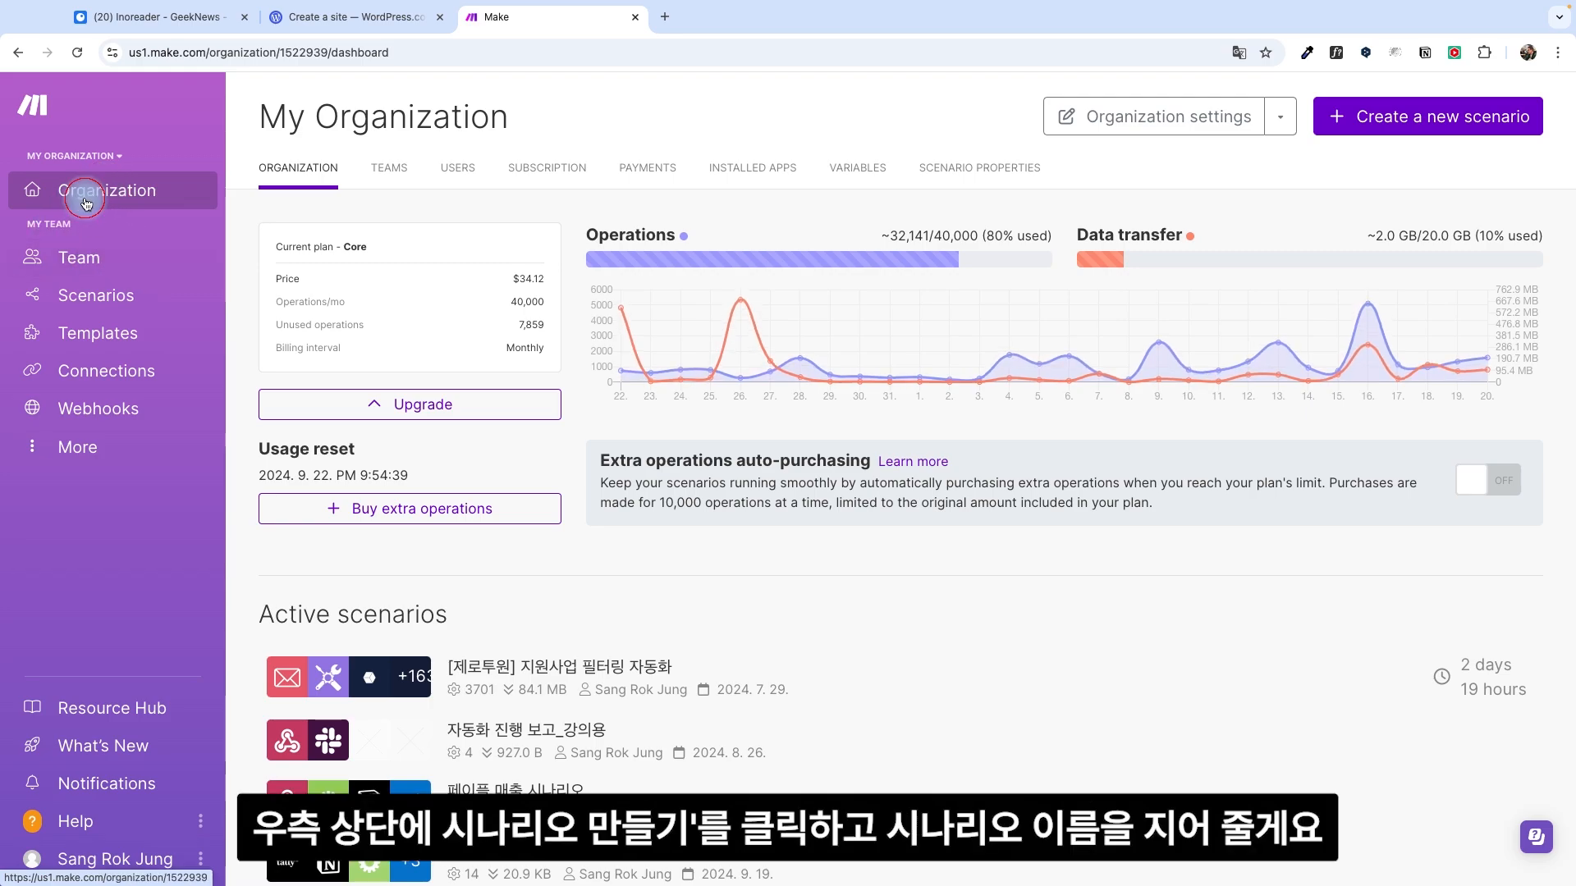
Step: Create a new Make scenario and name it "퀀텀 플로우 - 워드 프레스 자동화"
click(1410, 125)
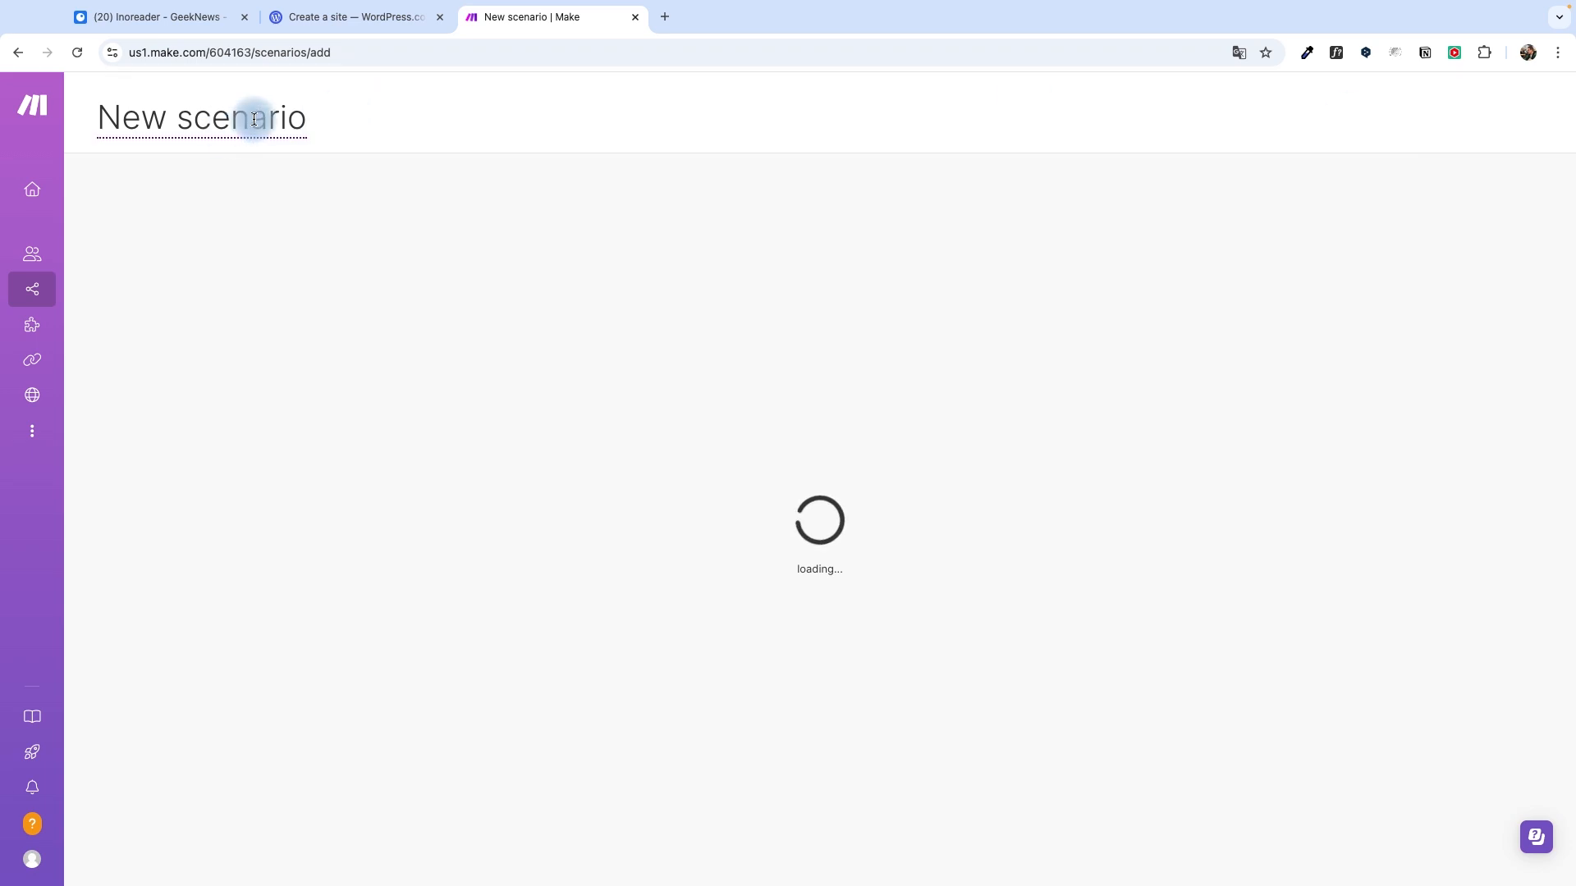
key(super+a)
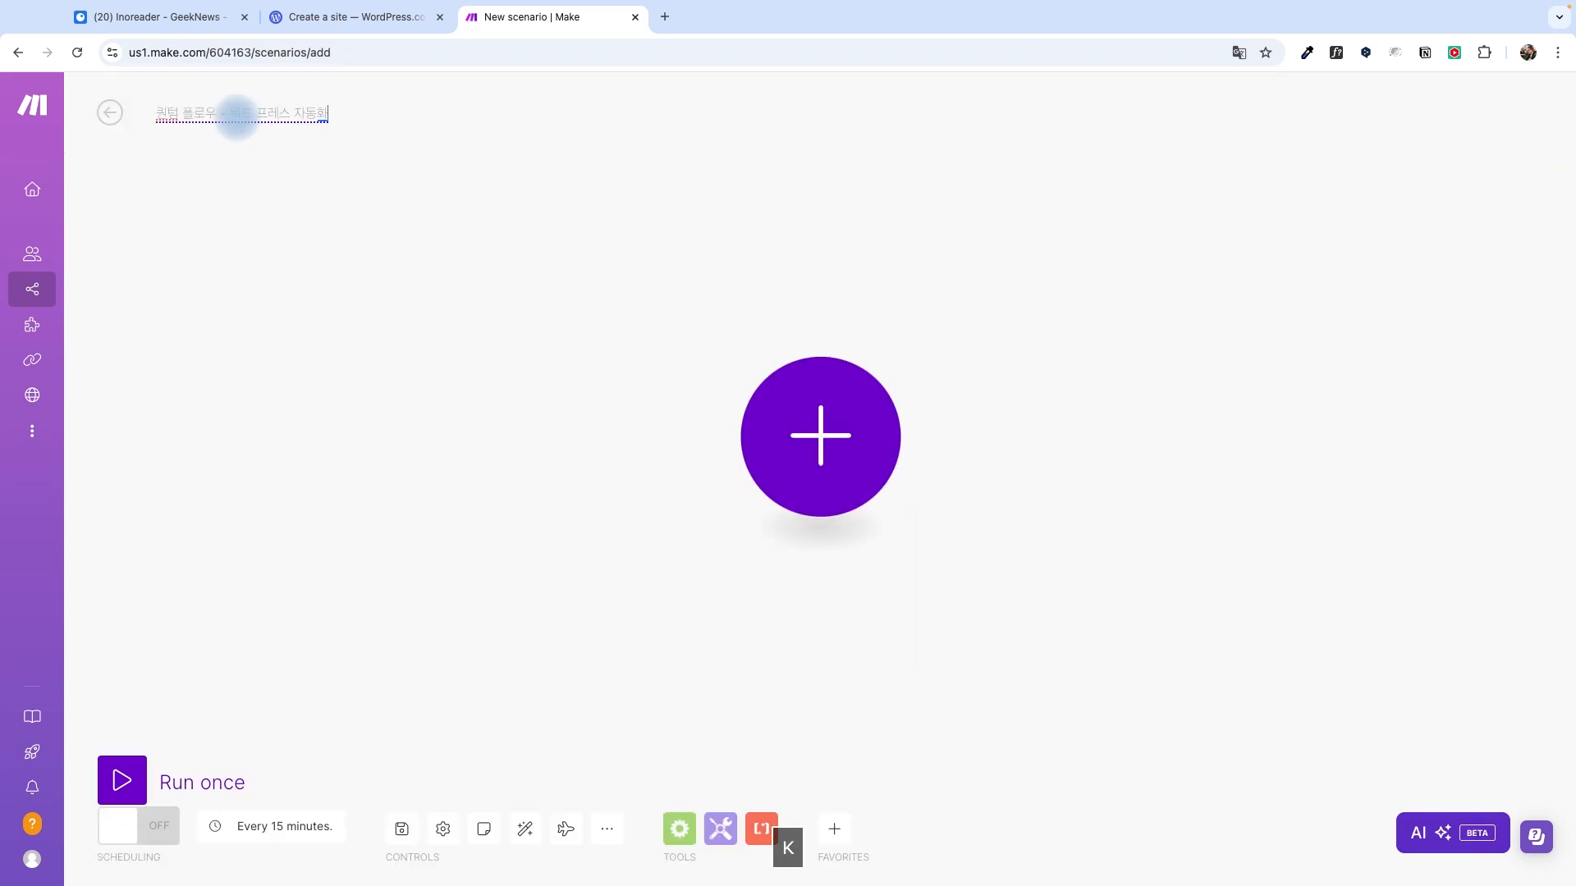
click(507, 355)
Step: Add the Inoreader Watch Articles module as the scenario's trigger and authorize its connection to the Inoreader account
click(821, 431)
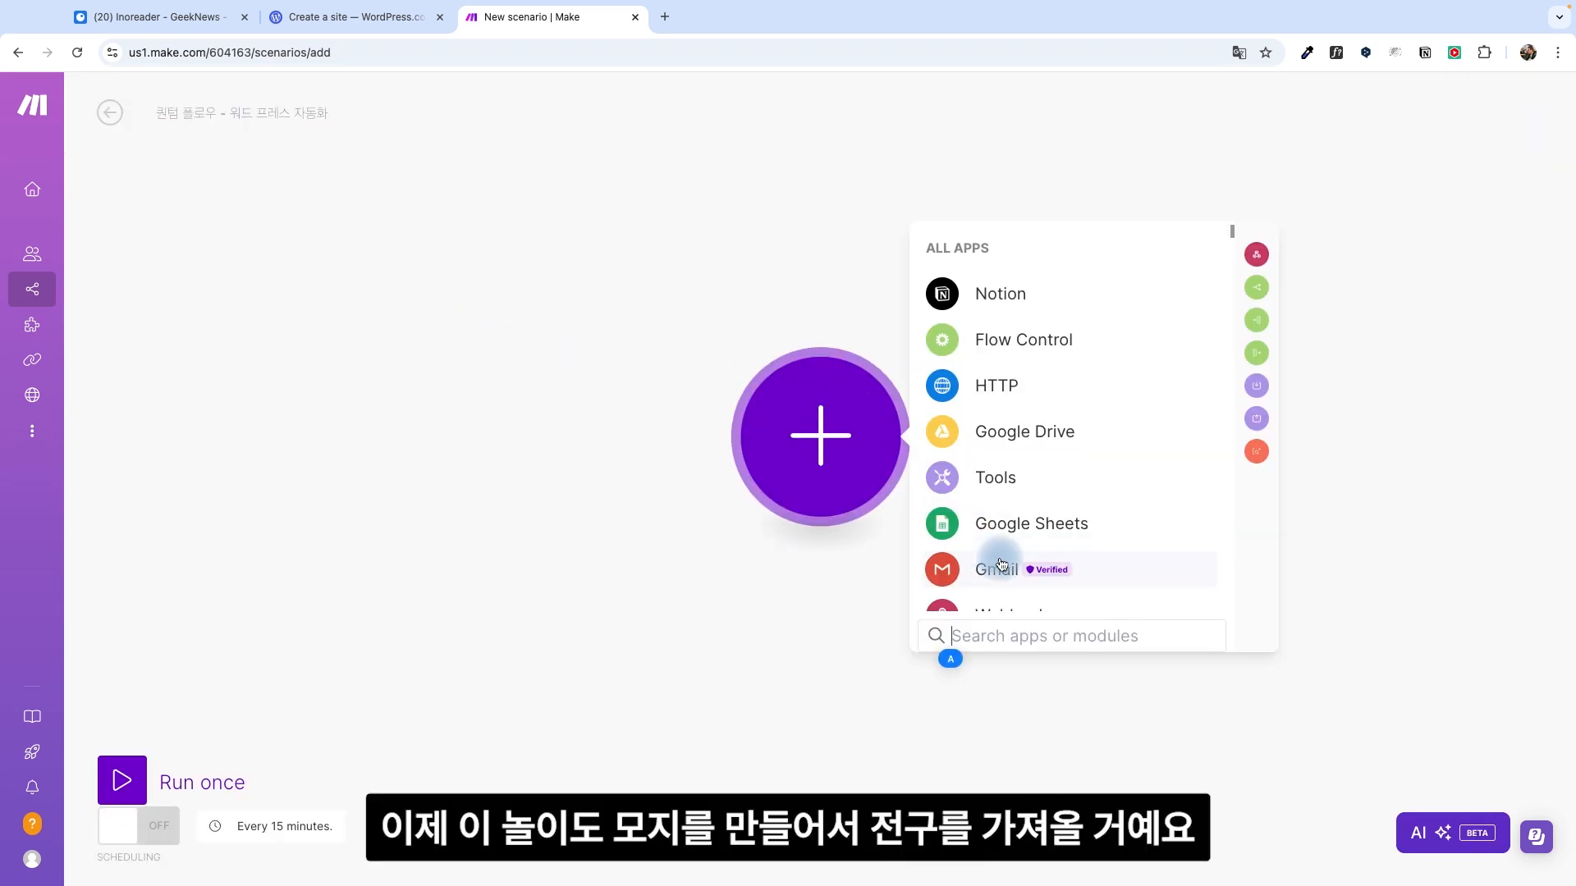
text(inor)
click(995, 255)
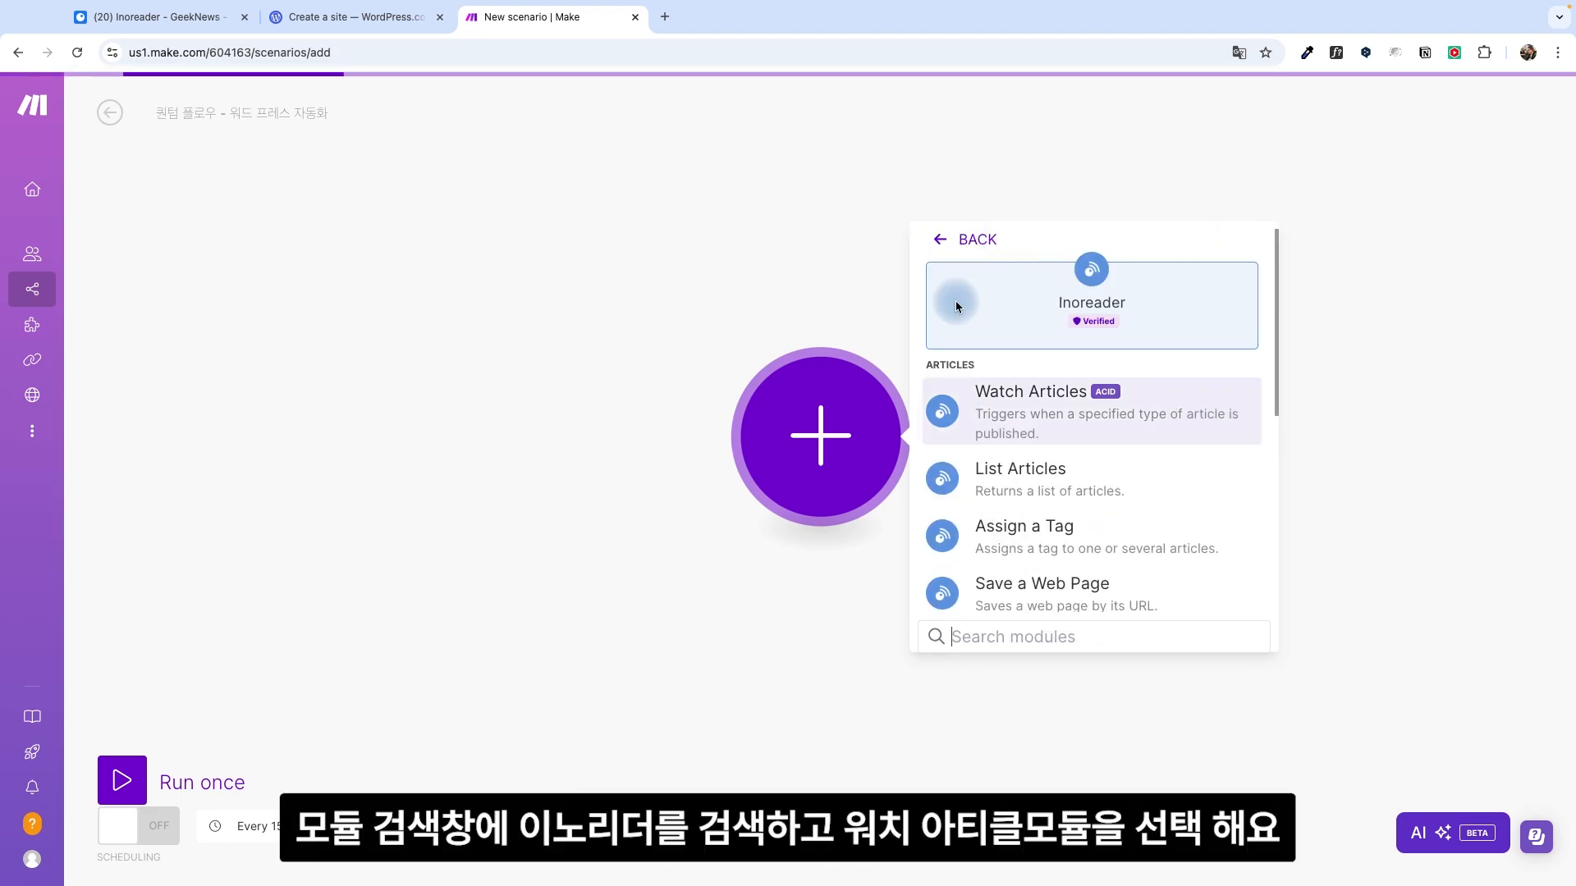
scroll(1099, 459, down, 5)
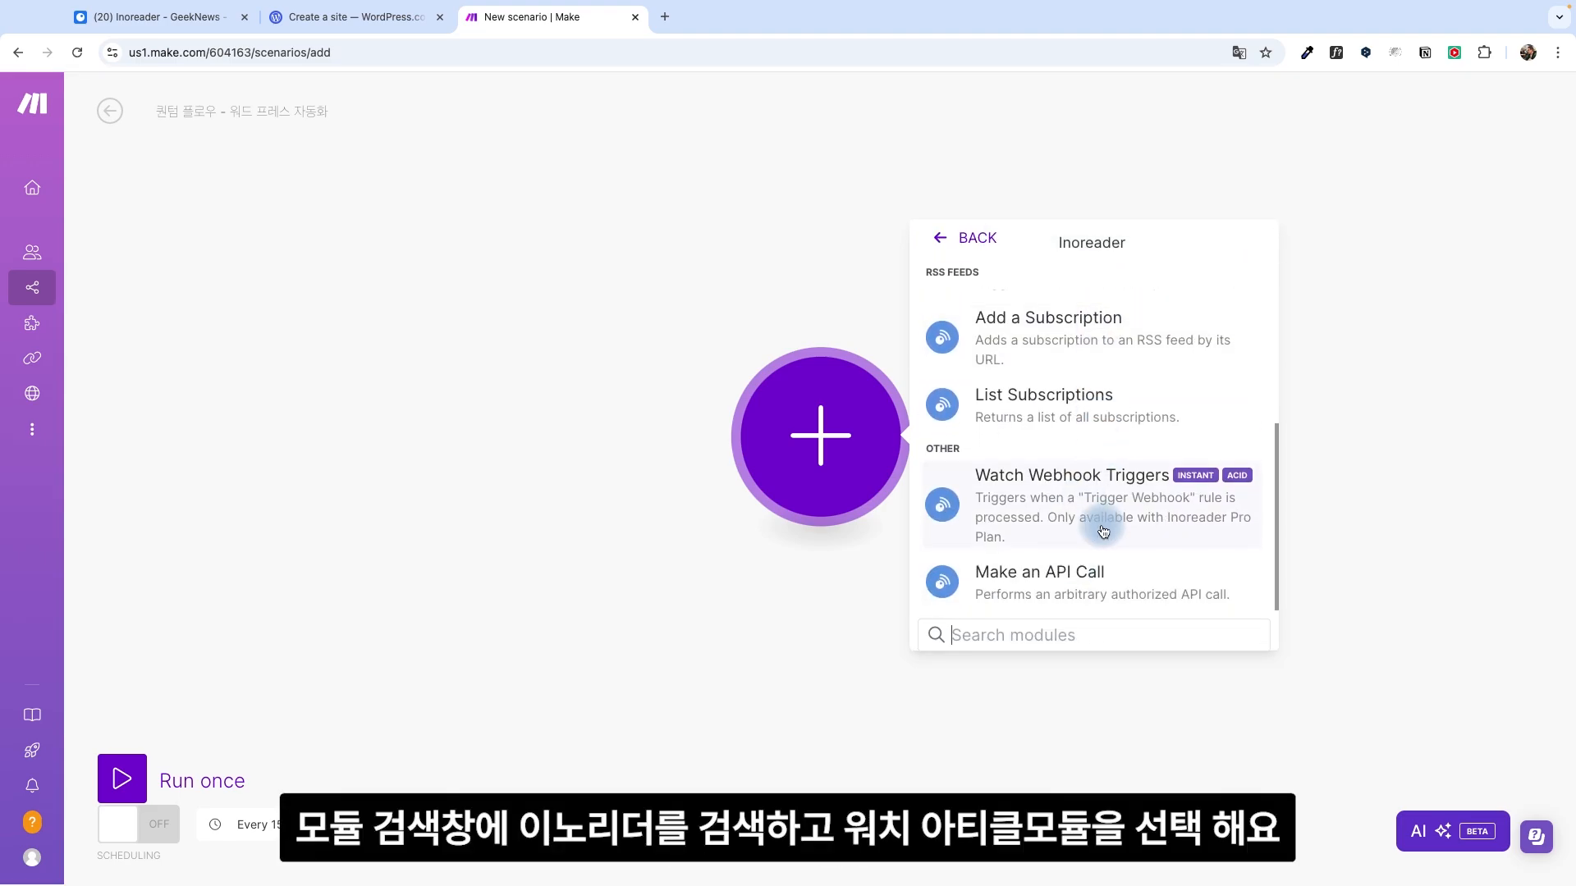
scroll(1101, 525, up, 5)
click(1114, 425)
click(1067, 429)
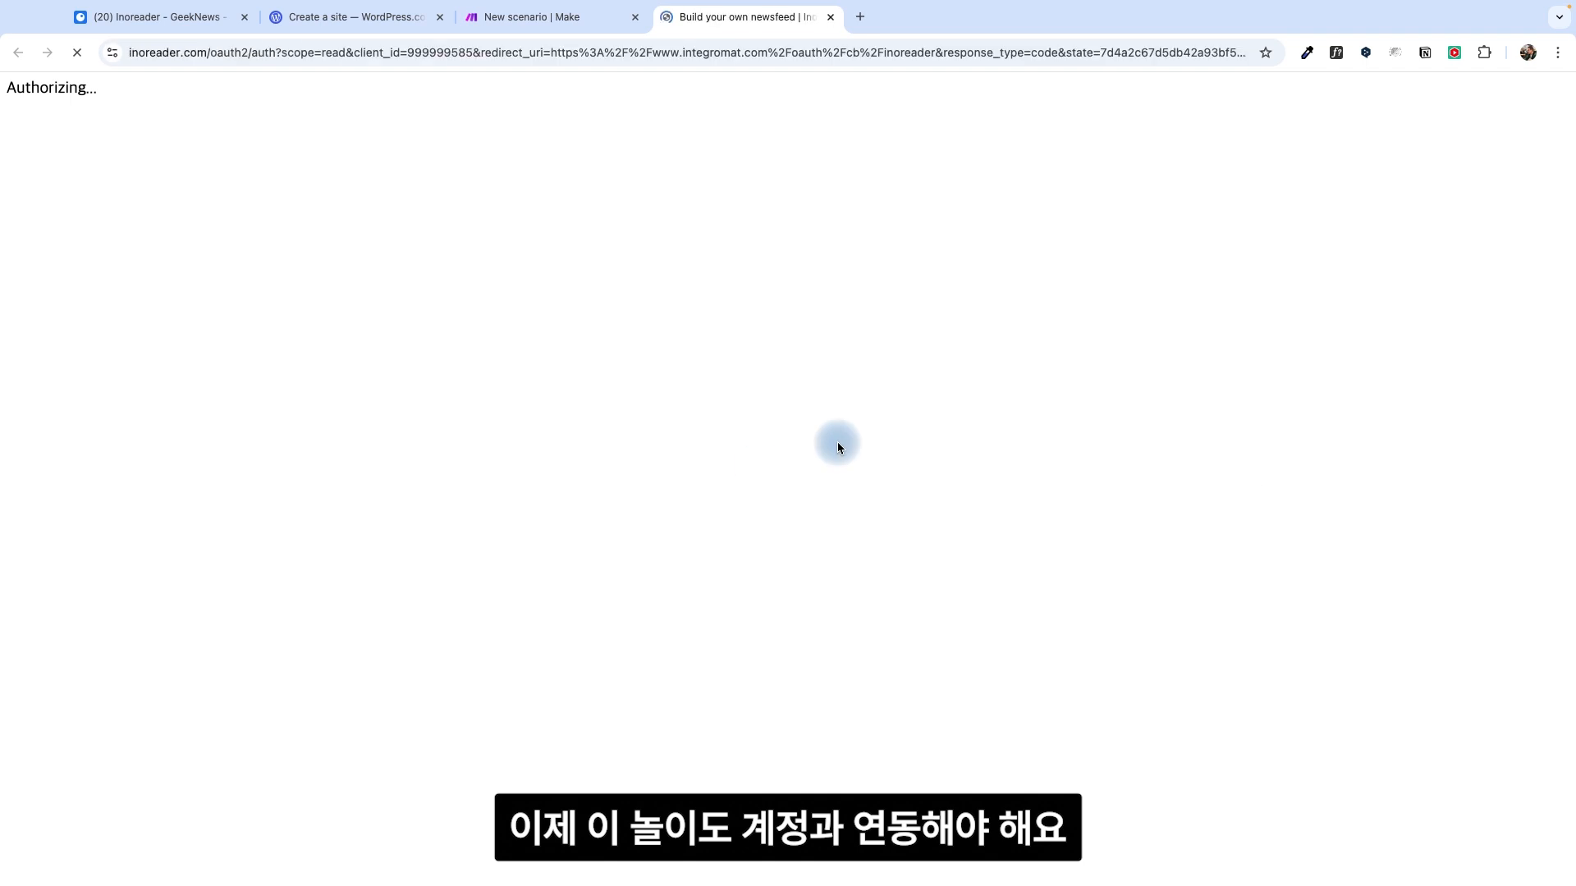
click(545, 686)
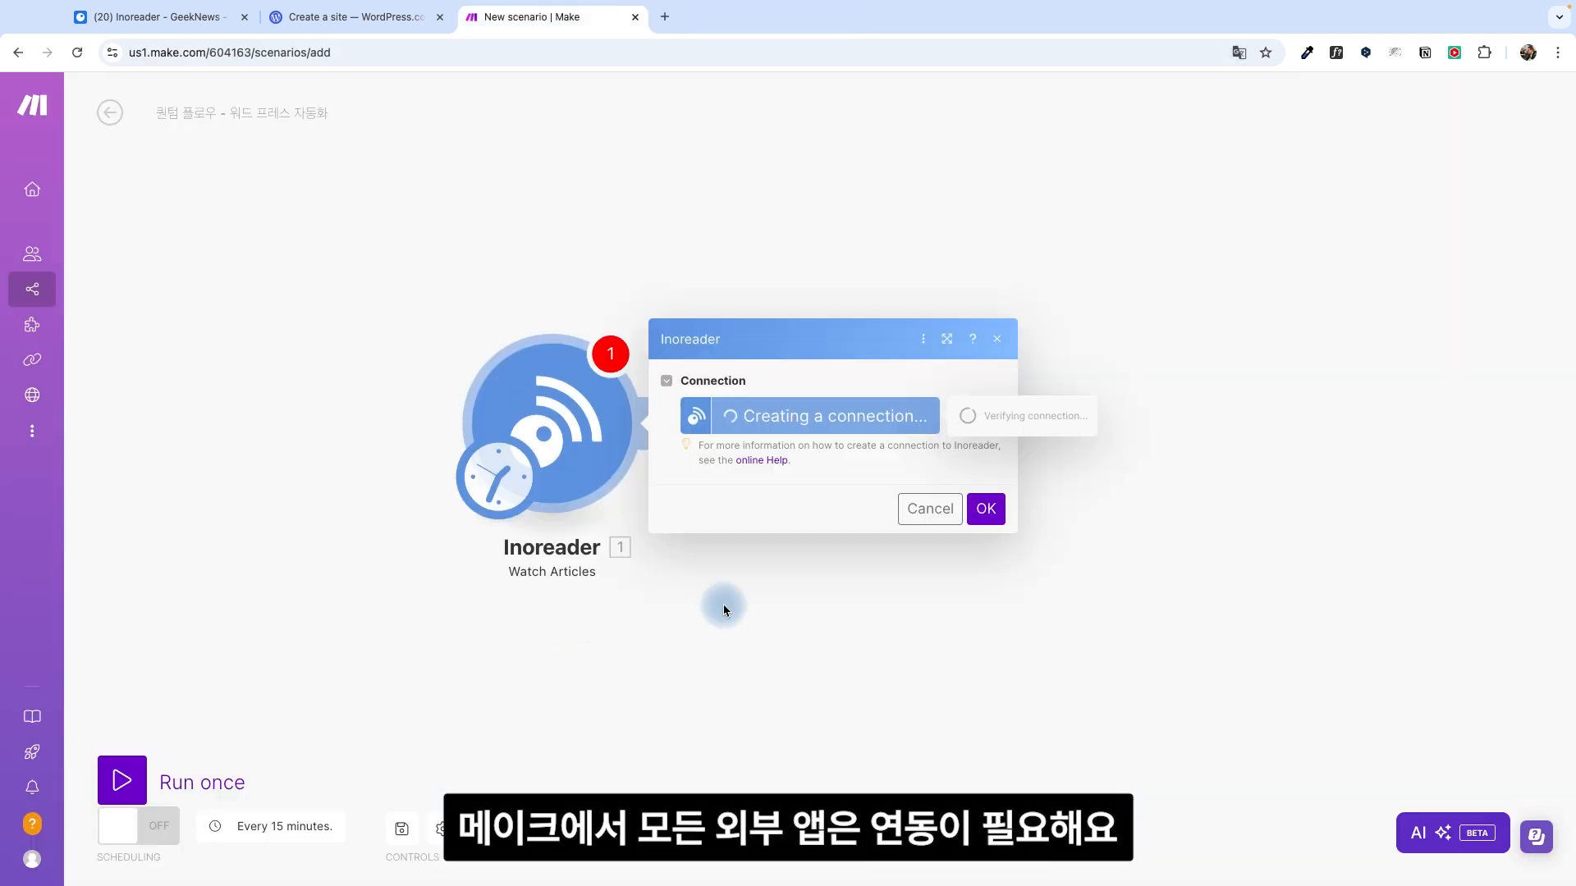
Step: Configure the Inoreader module with article type Feed, the GeekNews feed and a limit of 1
click(890, 431)
click(827, 457)
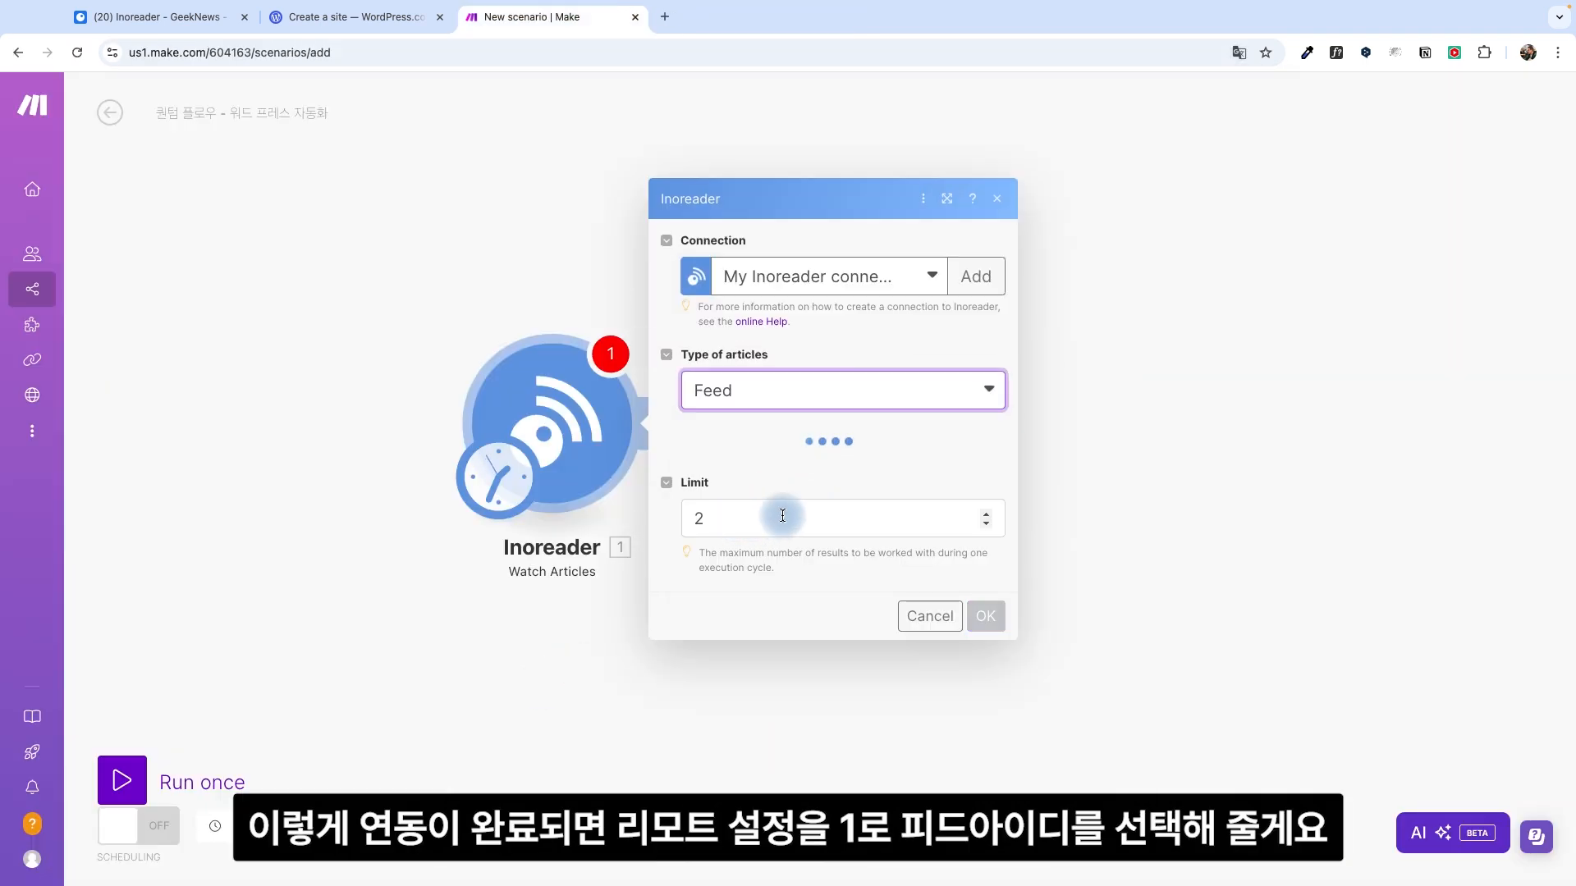
key(BackSpace)
text(1)
click(796, 506)
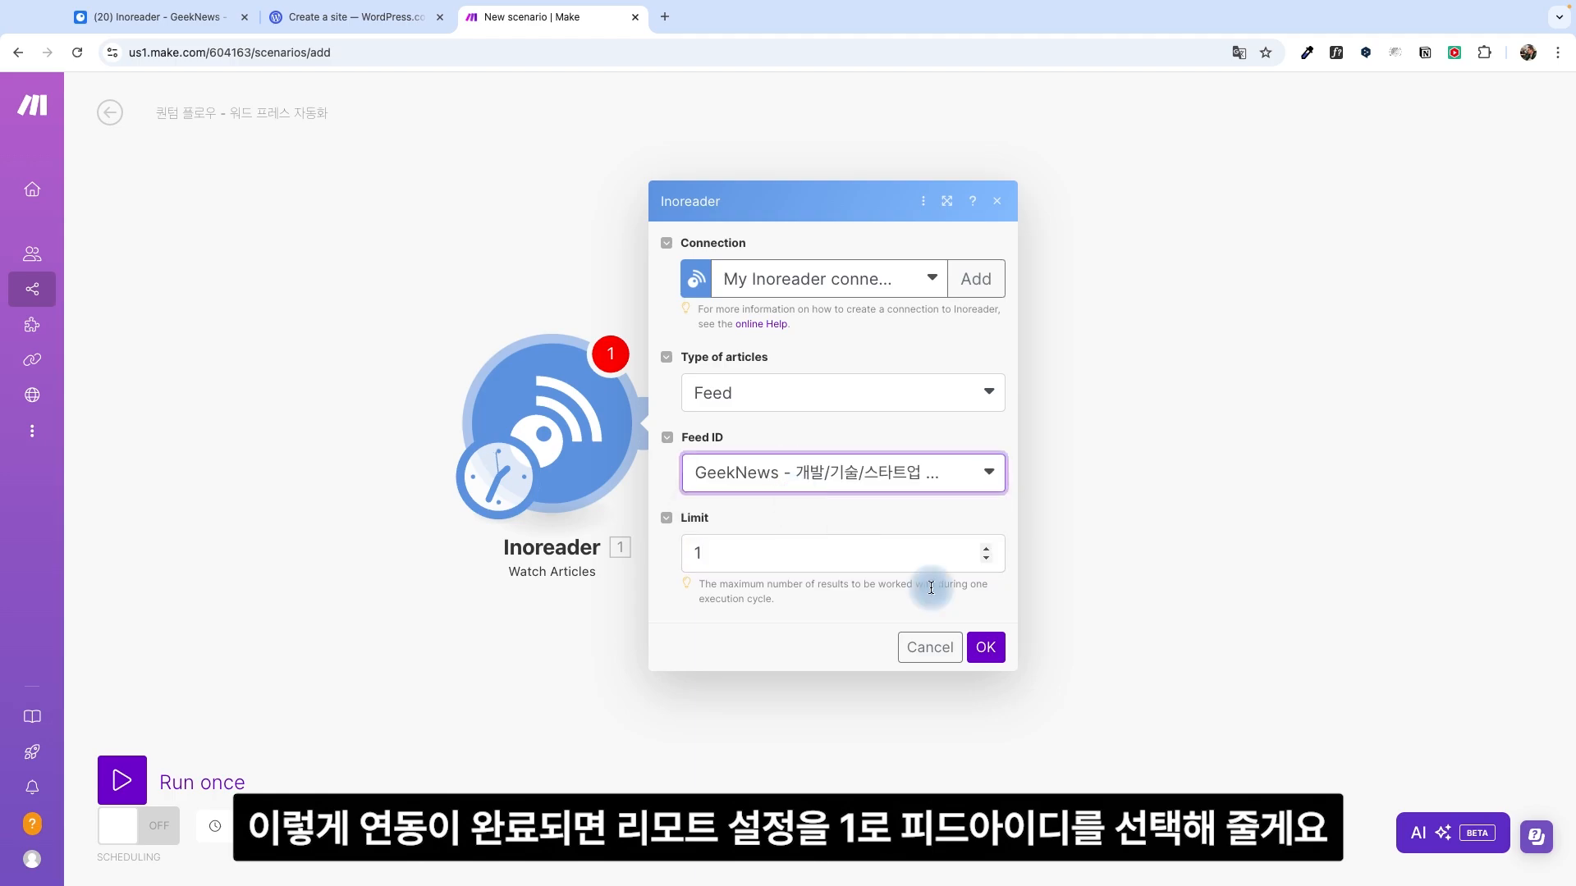
click(985, 646)
click(986, 507)
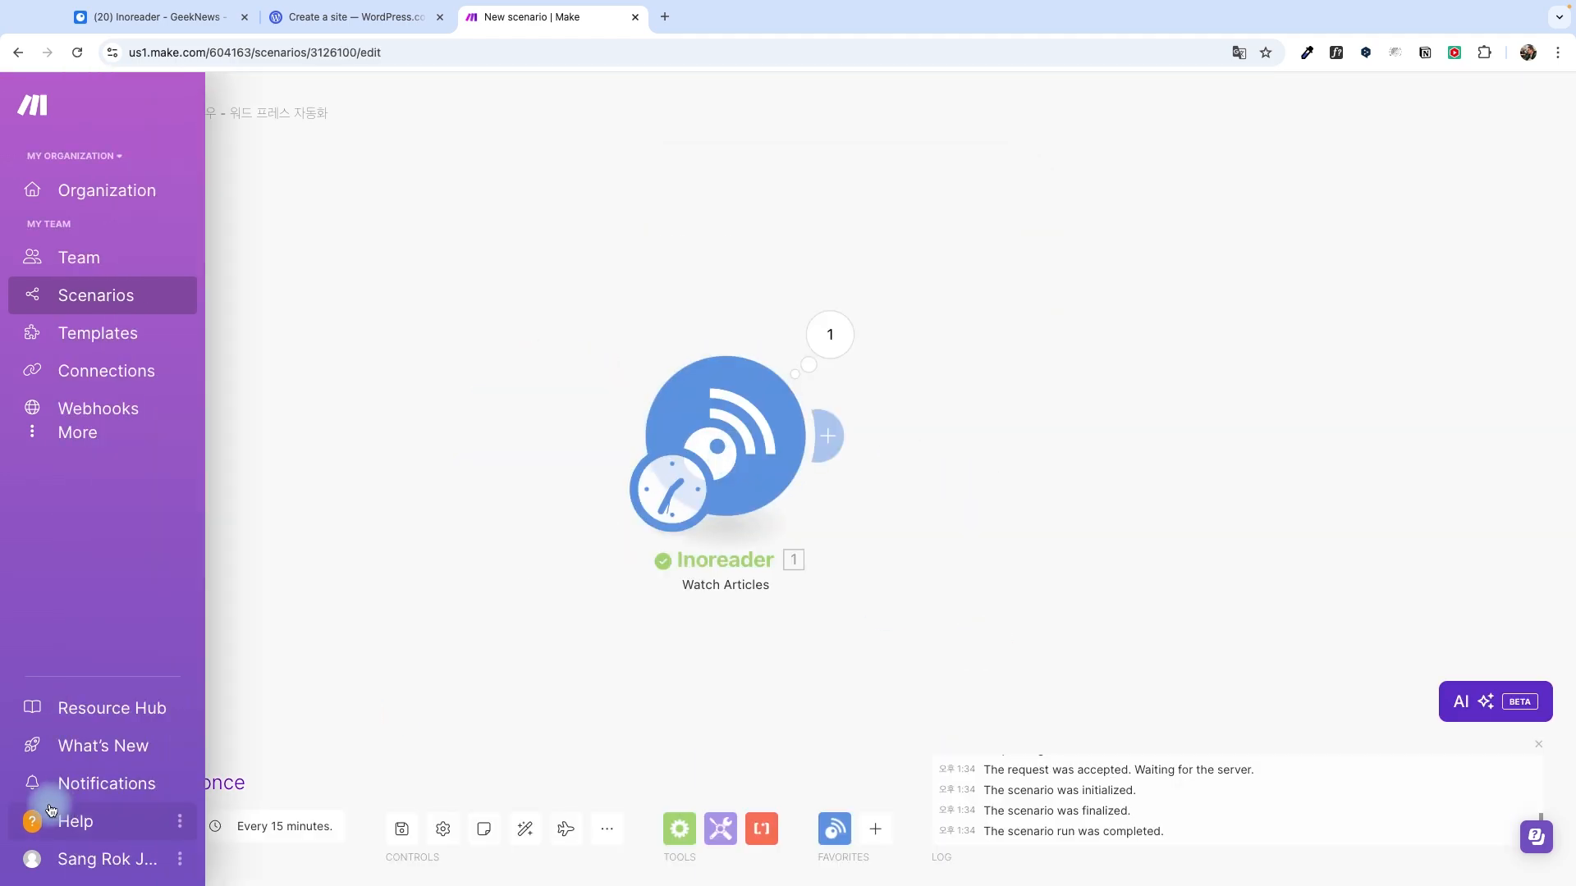
Step: Run the scenario once, examine the Canonical, Alternate and Summary data in the Inoreader output and open the article link
click(124, 781)
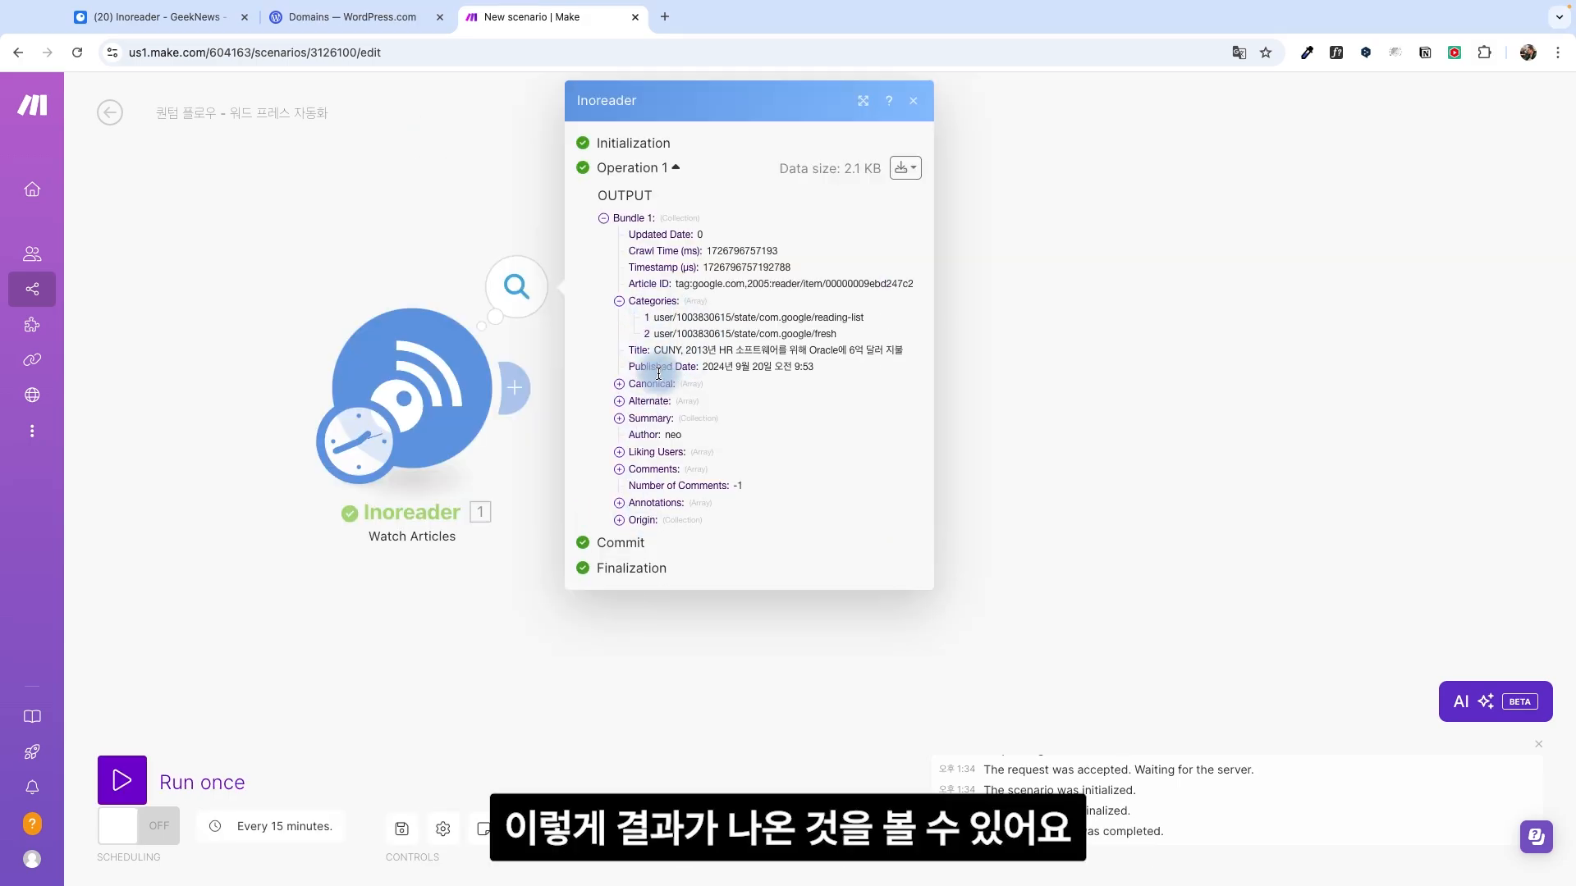
click(658, 383)
click(650, 417)
click(667, 485)
click(694, 449)
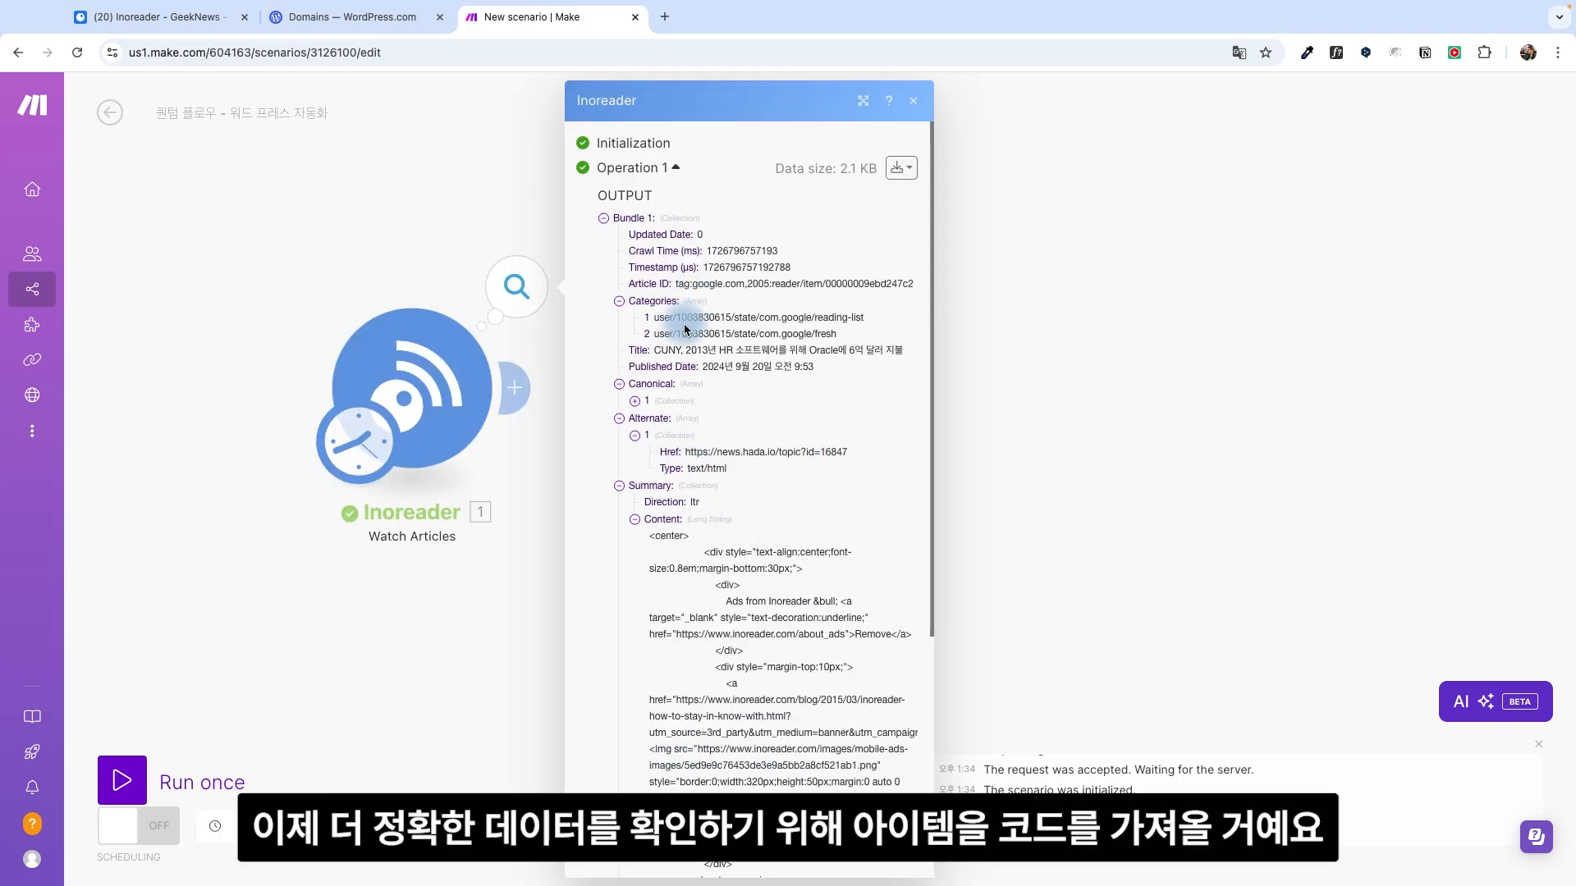
scroll(685, 329, down, 5)
click(706, 264)
Step: Add an HTTP Make a request module after Inoreader and map the Canonical Href value to its URL
click(514, 388)
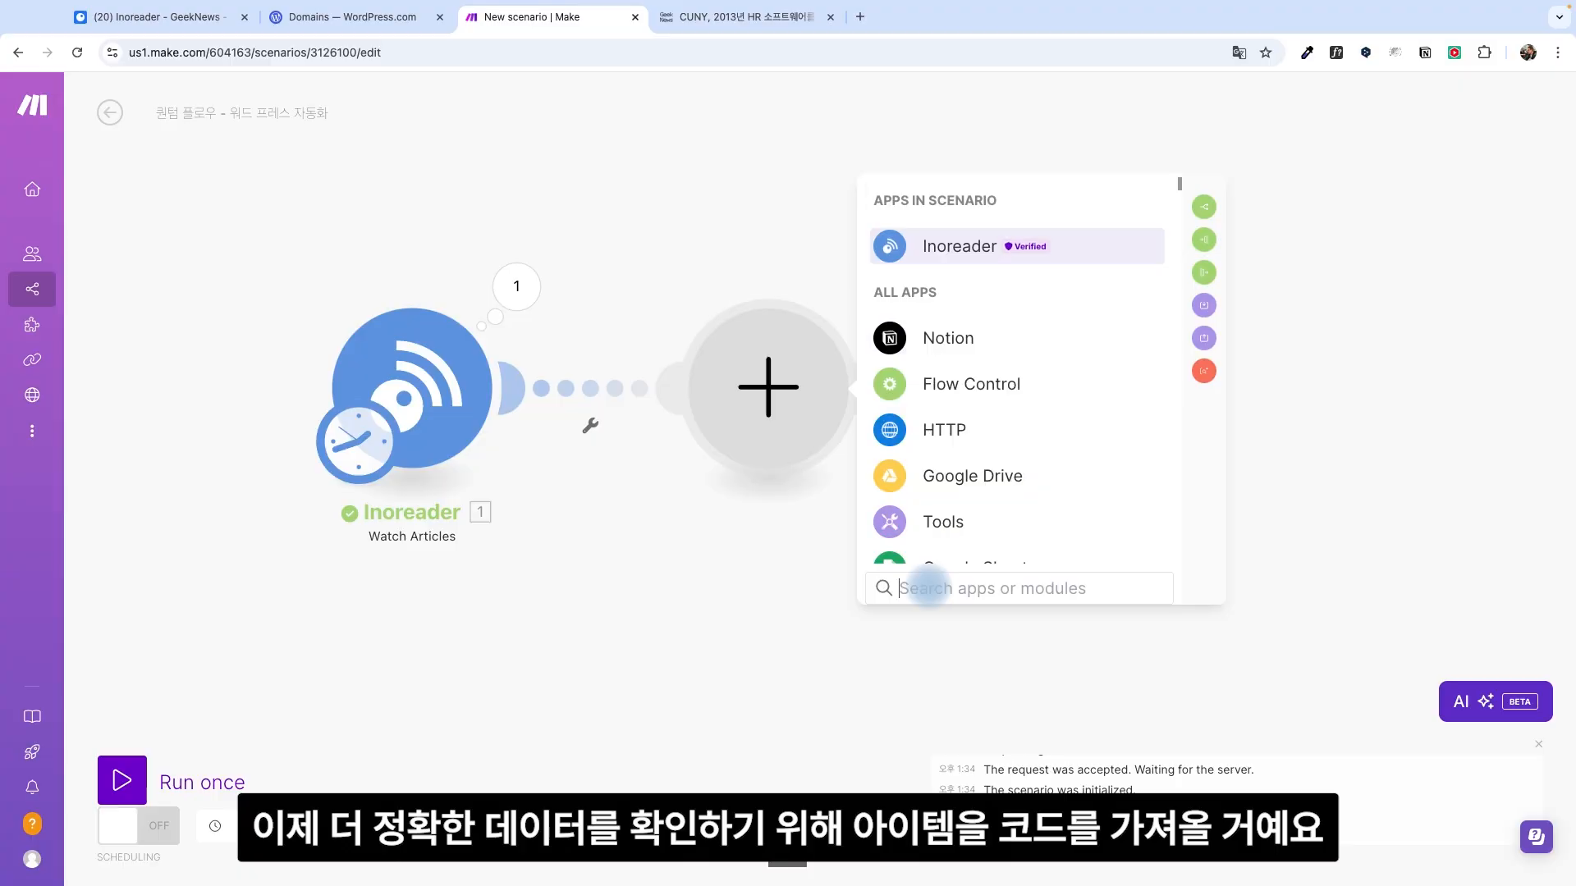
text(http)
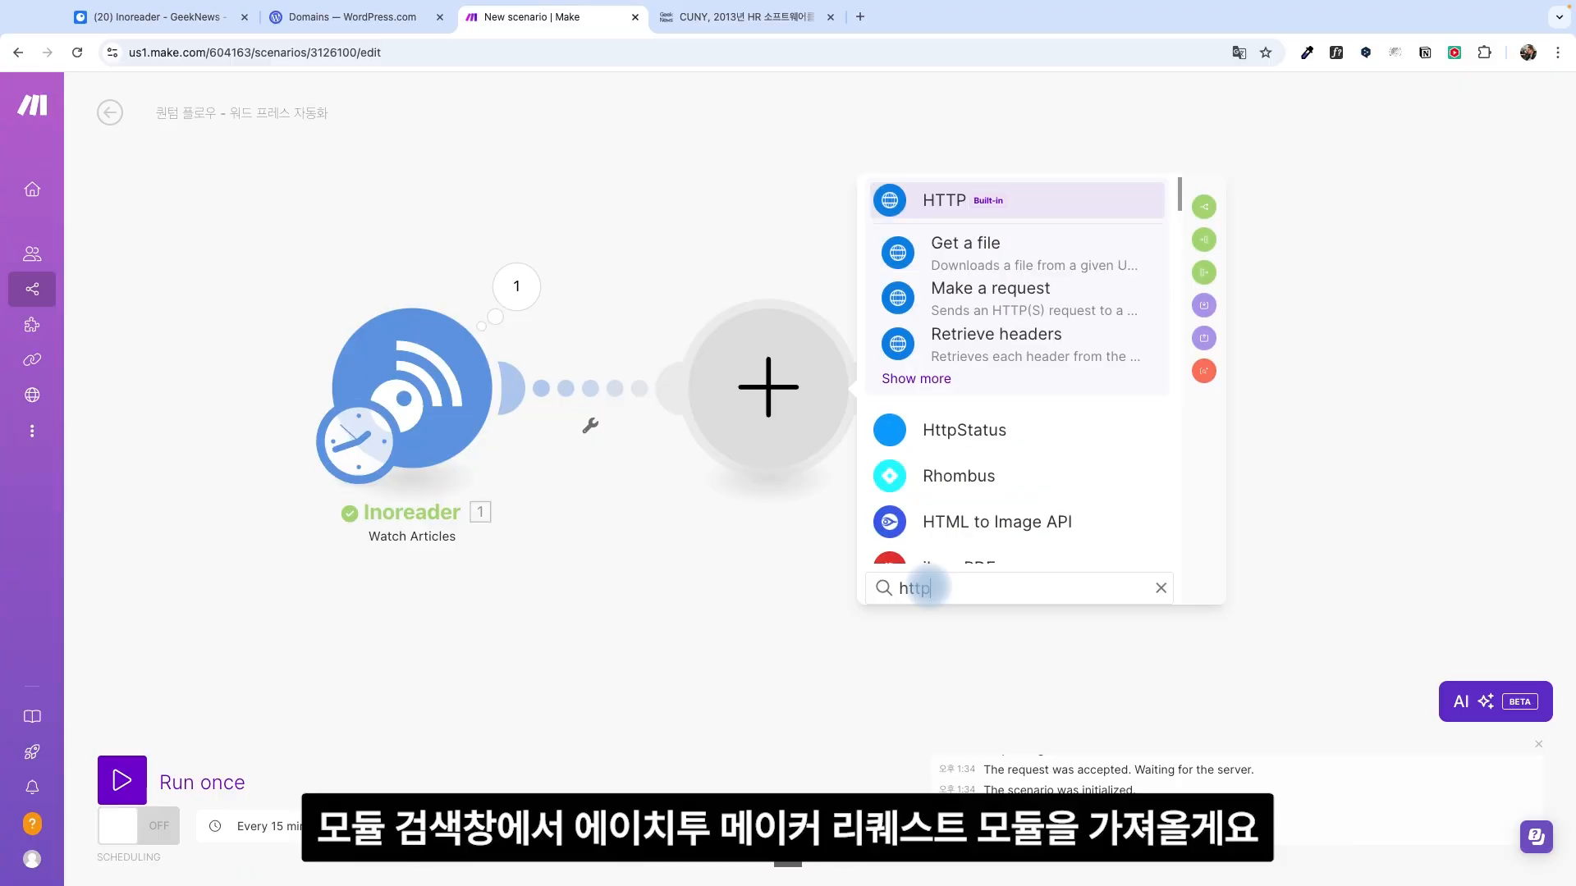
click(999, 293)
click(1024, 247)
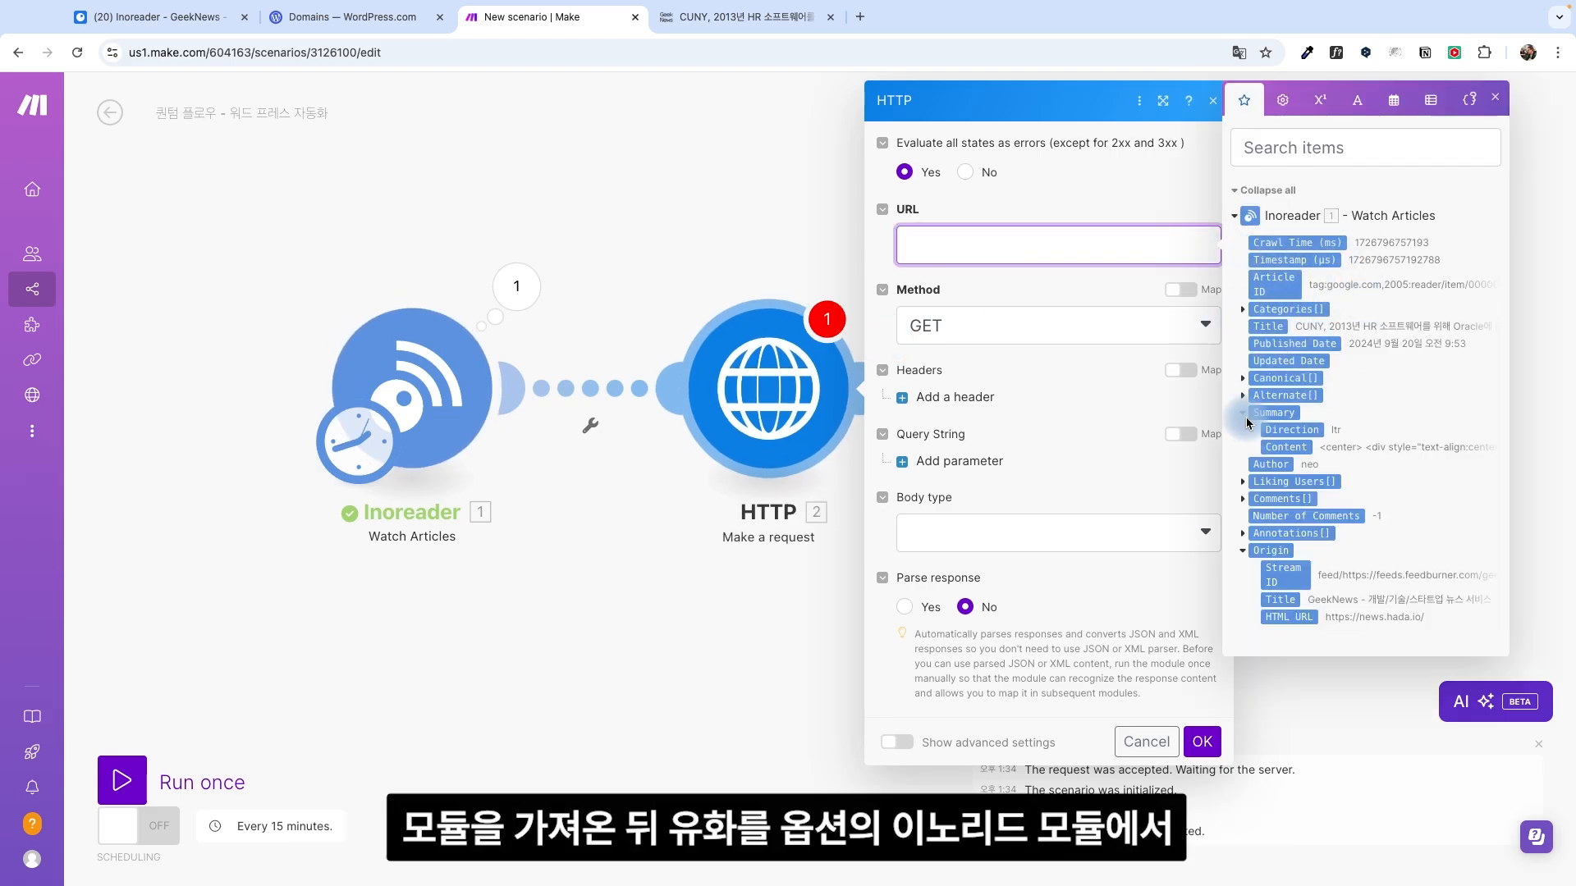
click(1244, 380)
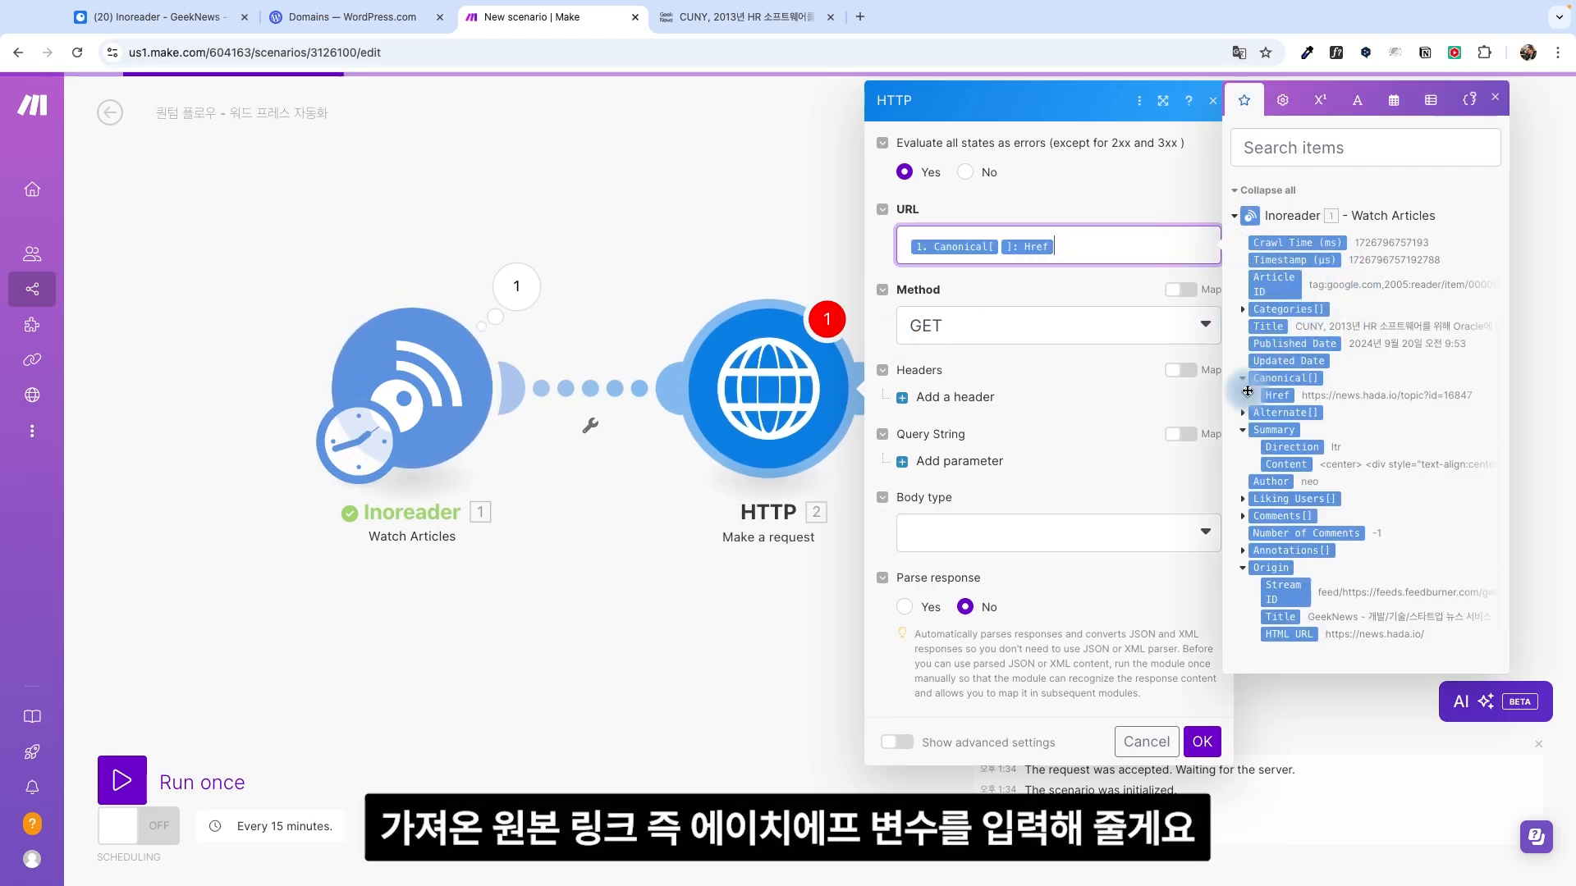
click(1203, 742)
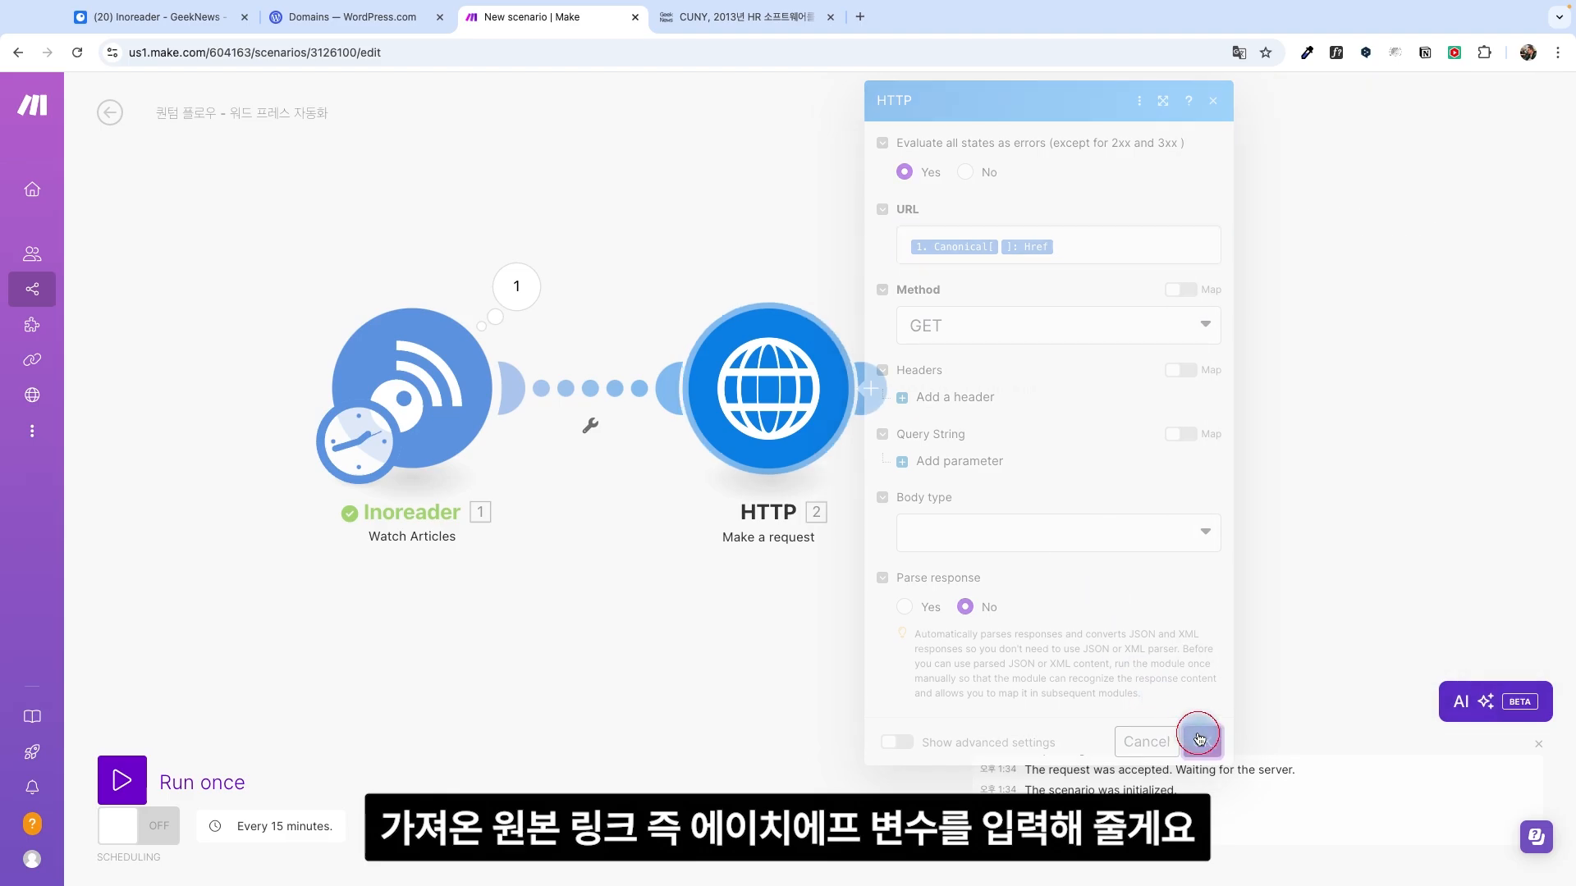
Step: Run the scenario once and examine the page code returned in the HTTP module's output data
click(121, 780)
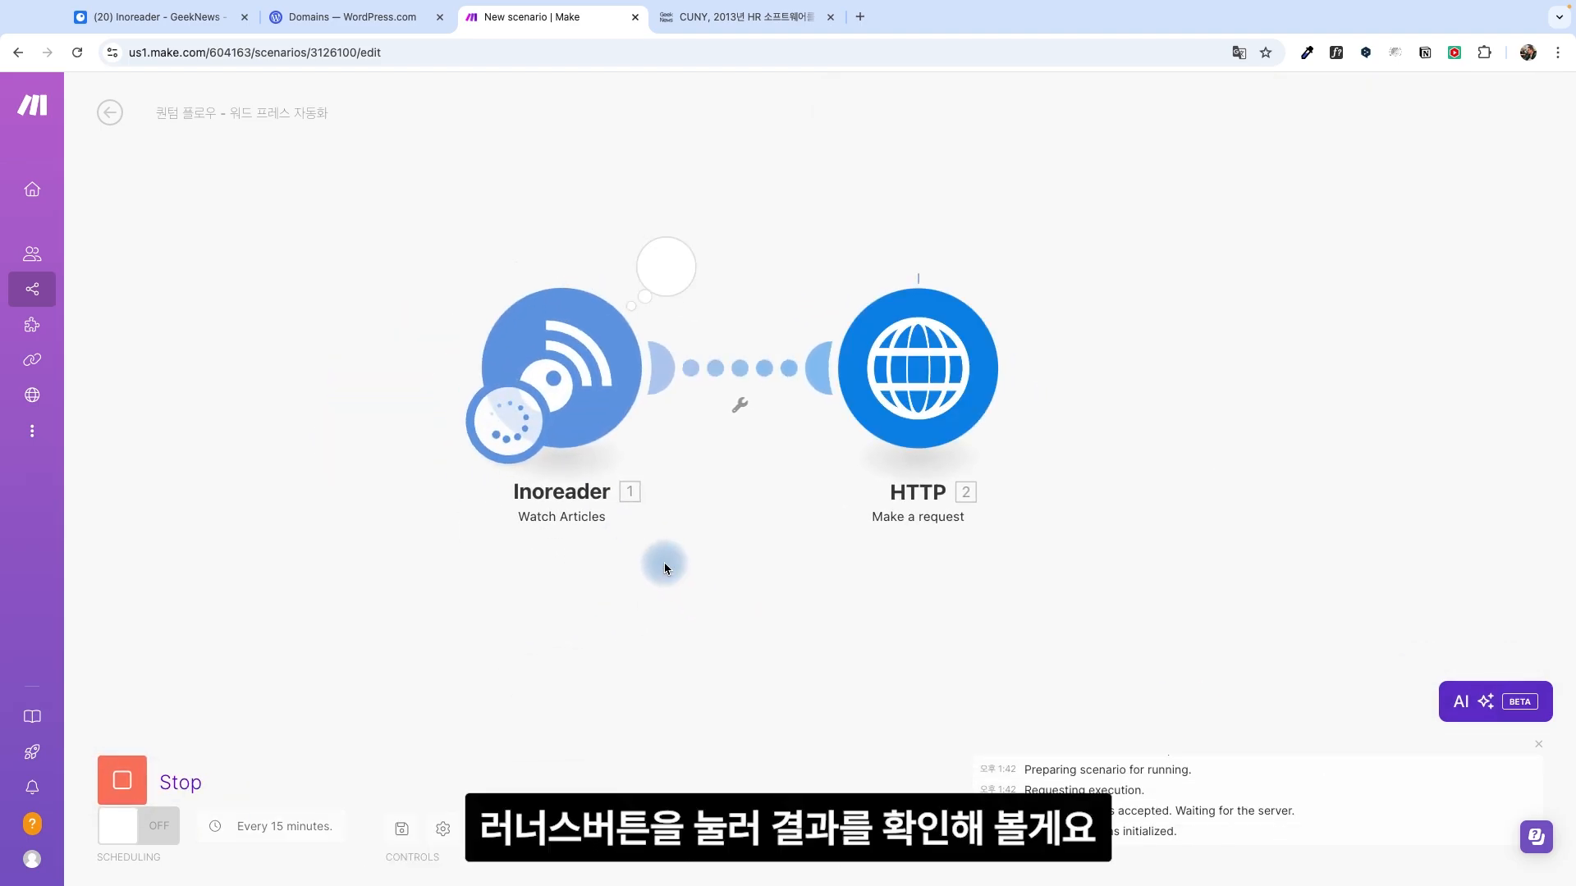
click(1022, 266)
click(1125, 633)
scroll(1182, 649, down, 20)
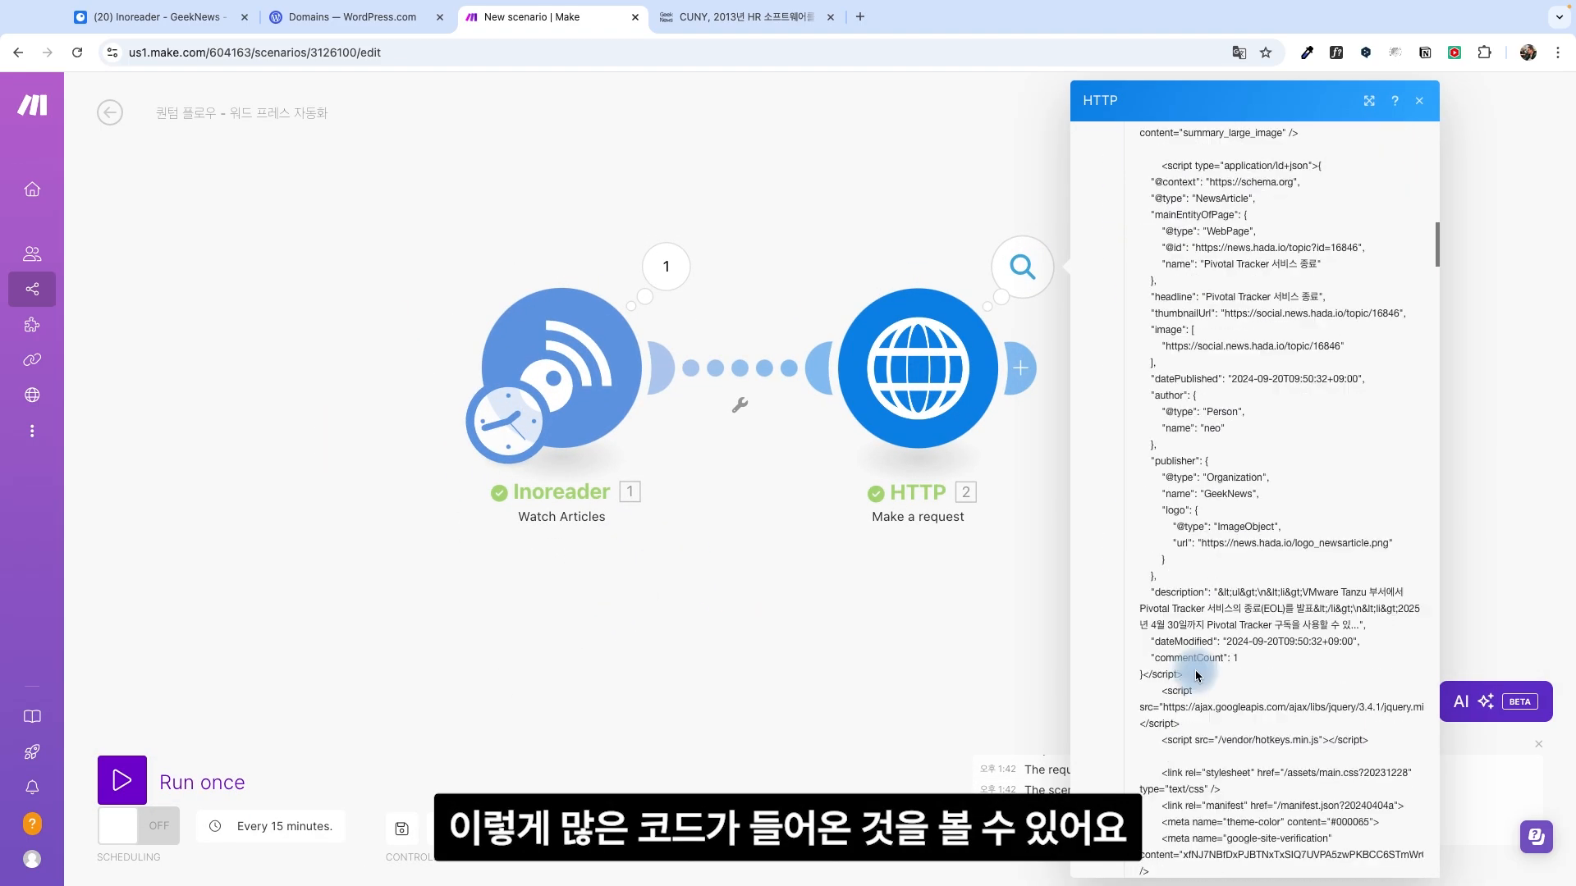
scroll(1195, 671, down, 15)
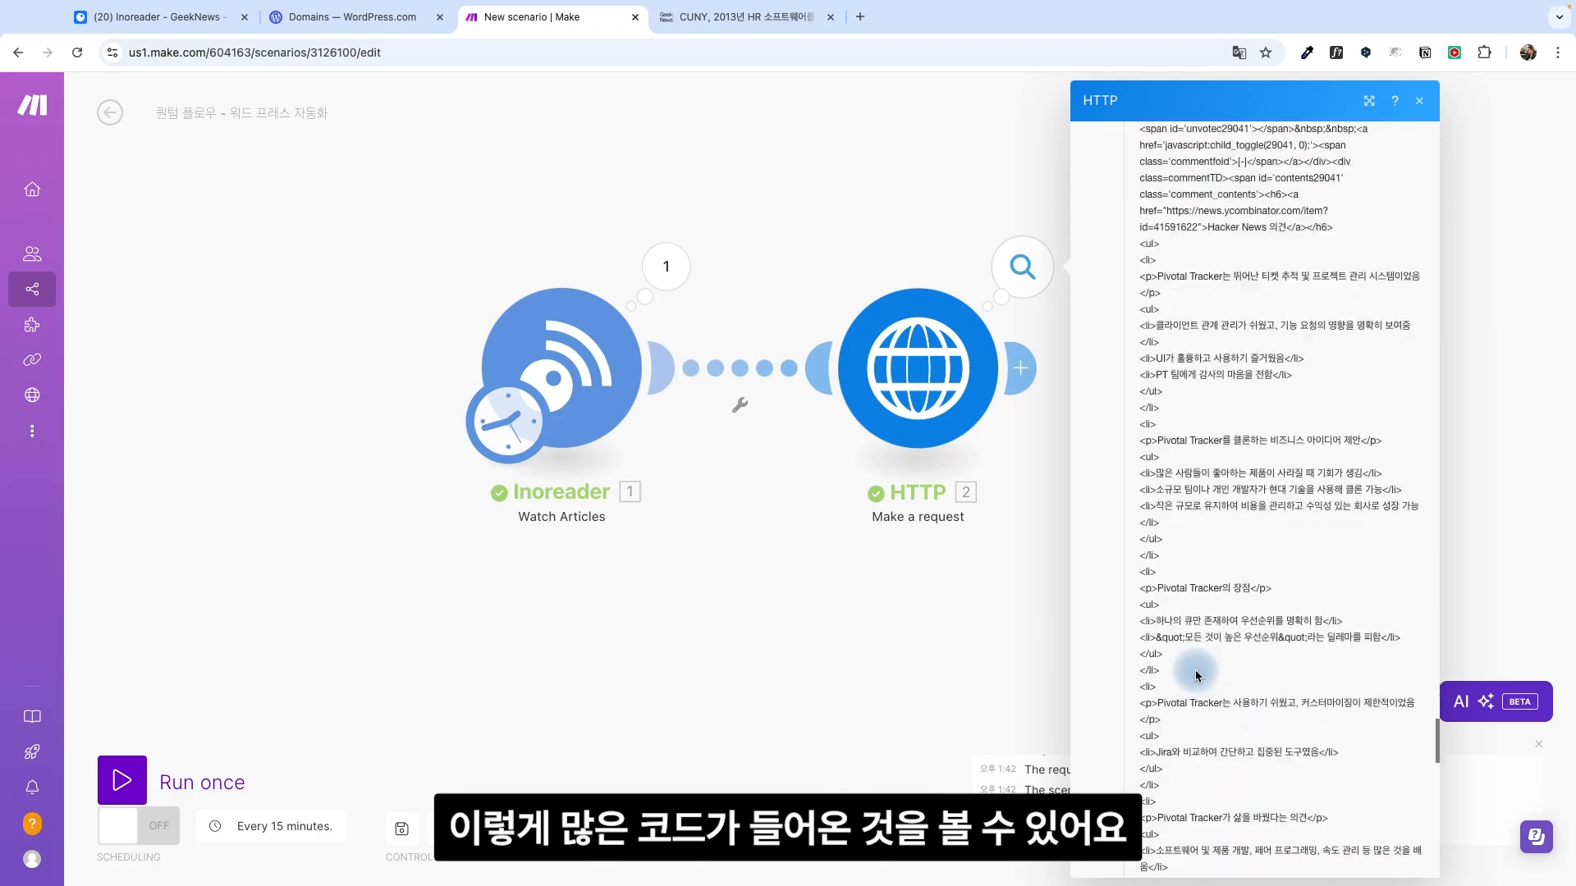
click(993, 573)
Step: Add a Text parser HTML to text module after the HTTP module and map the HTTP Data value to its HTML field
drag(1057, 549, 745, 584)
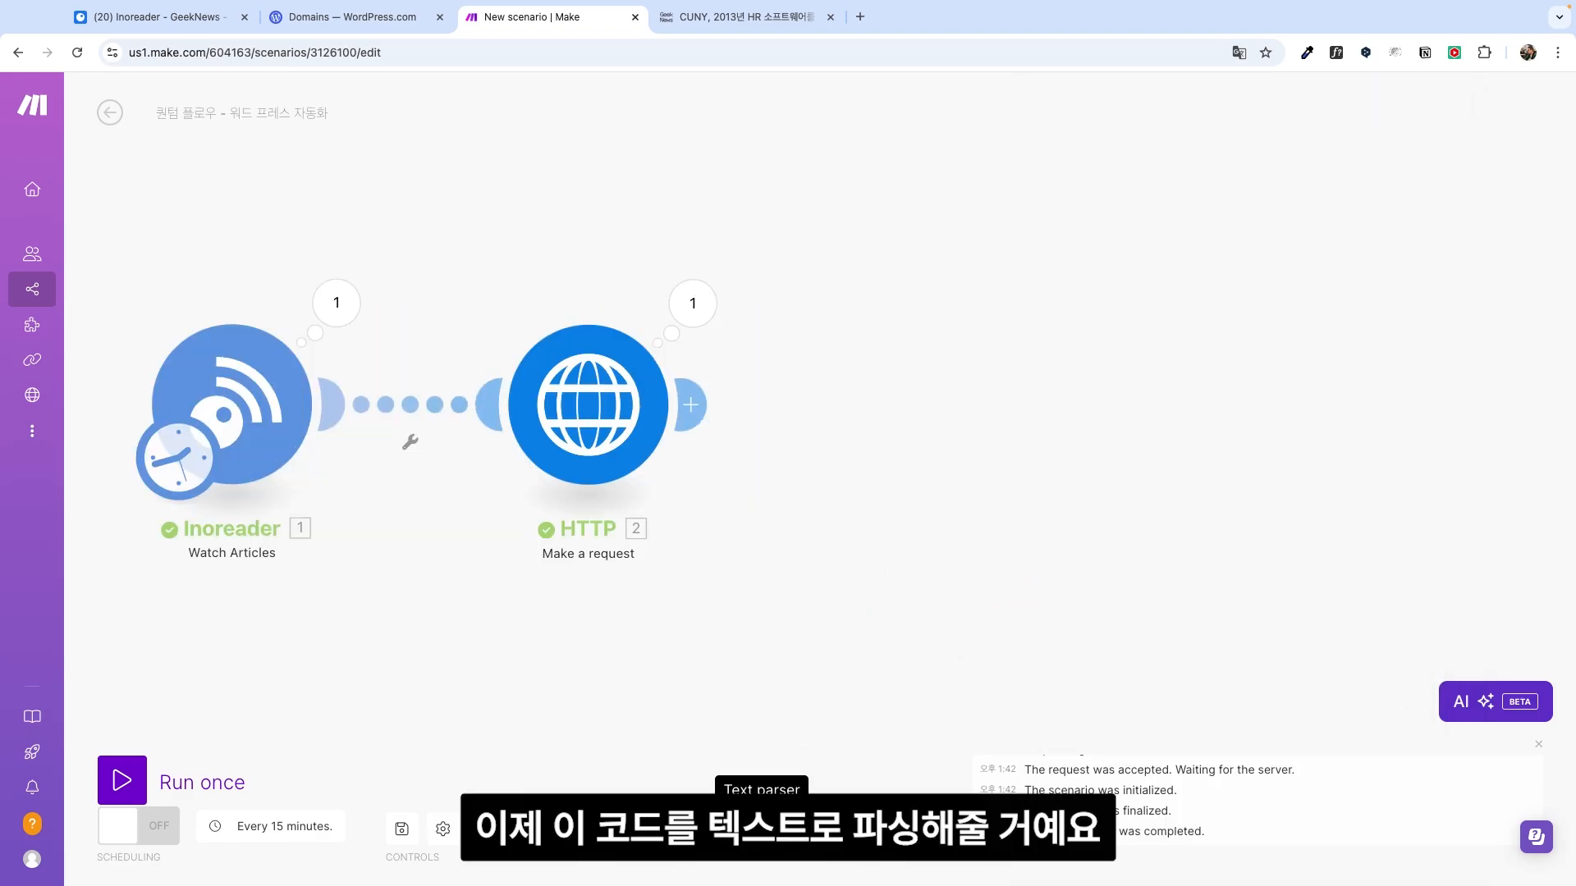
click(762, 829)
click(796, 707)
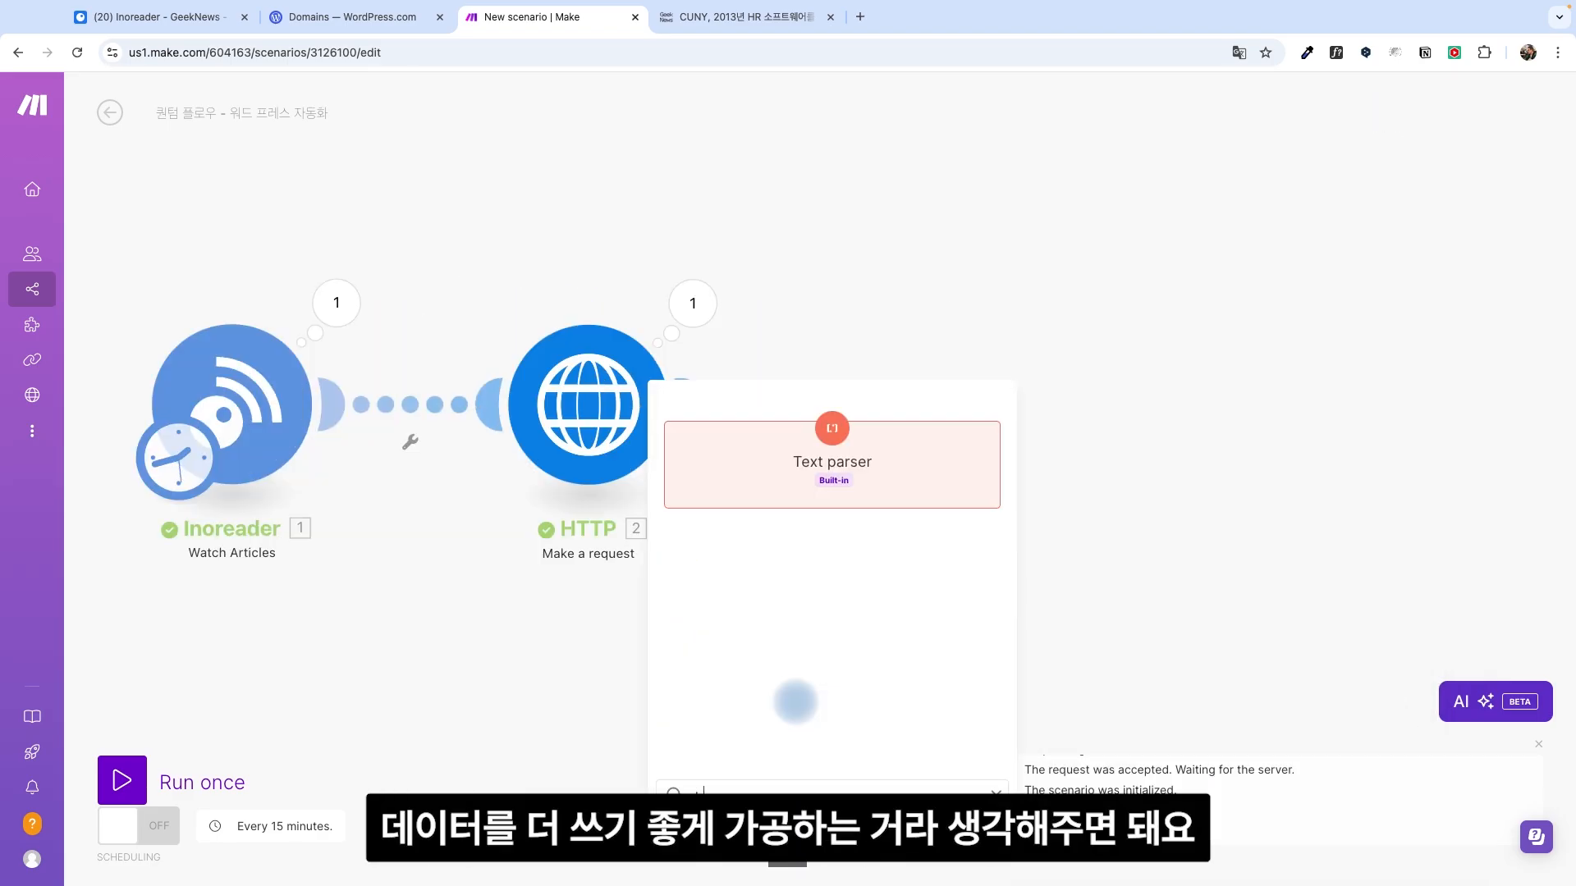
text(tml)
click(791, 566)
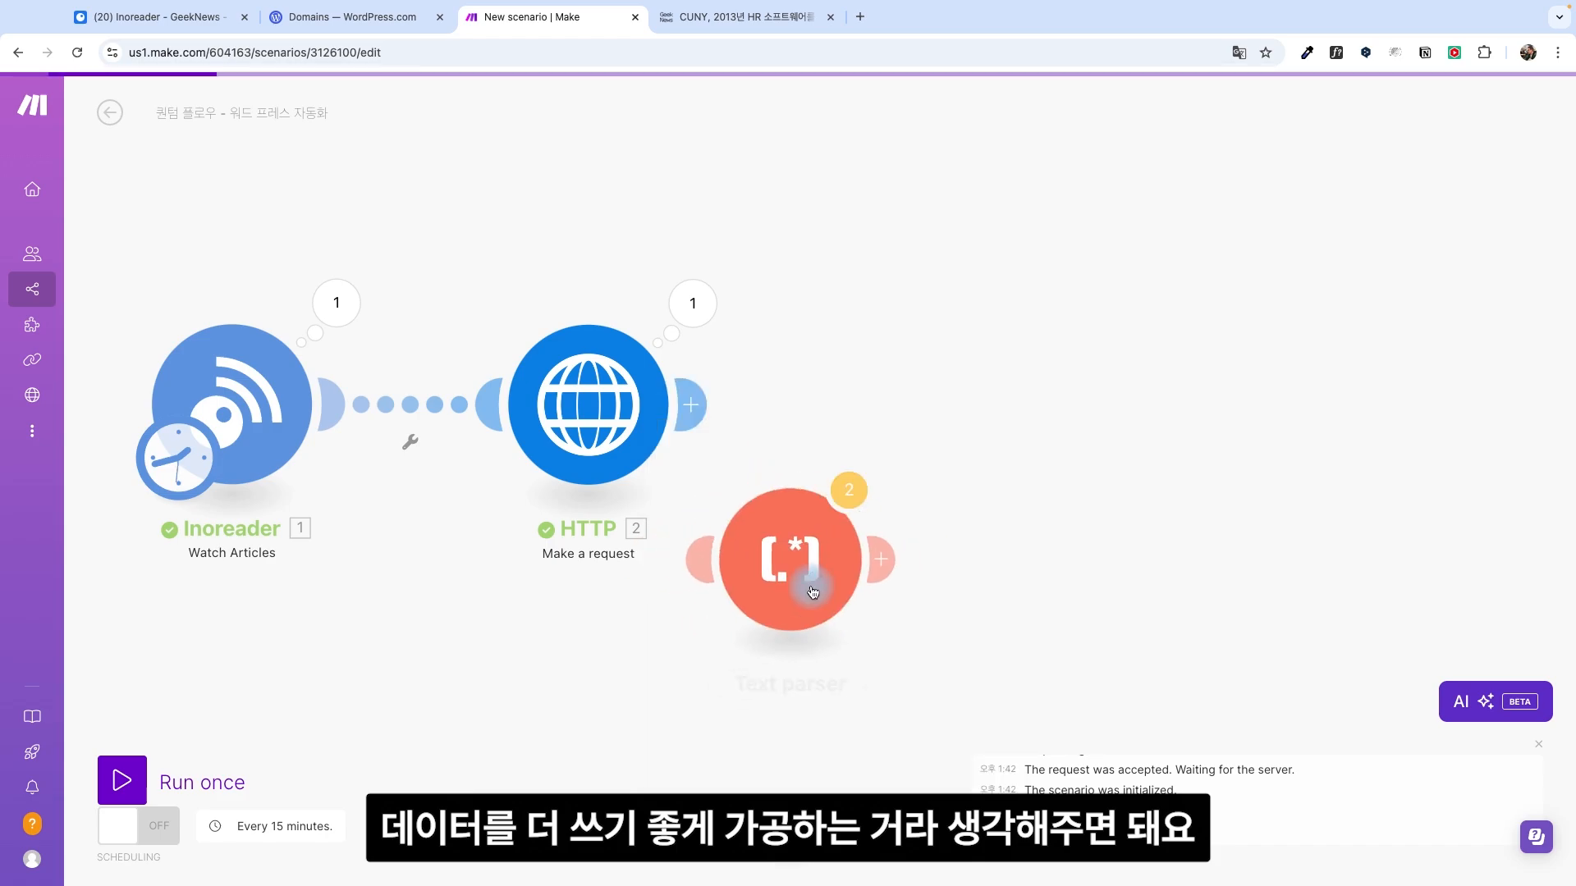
click(1116, 365)
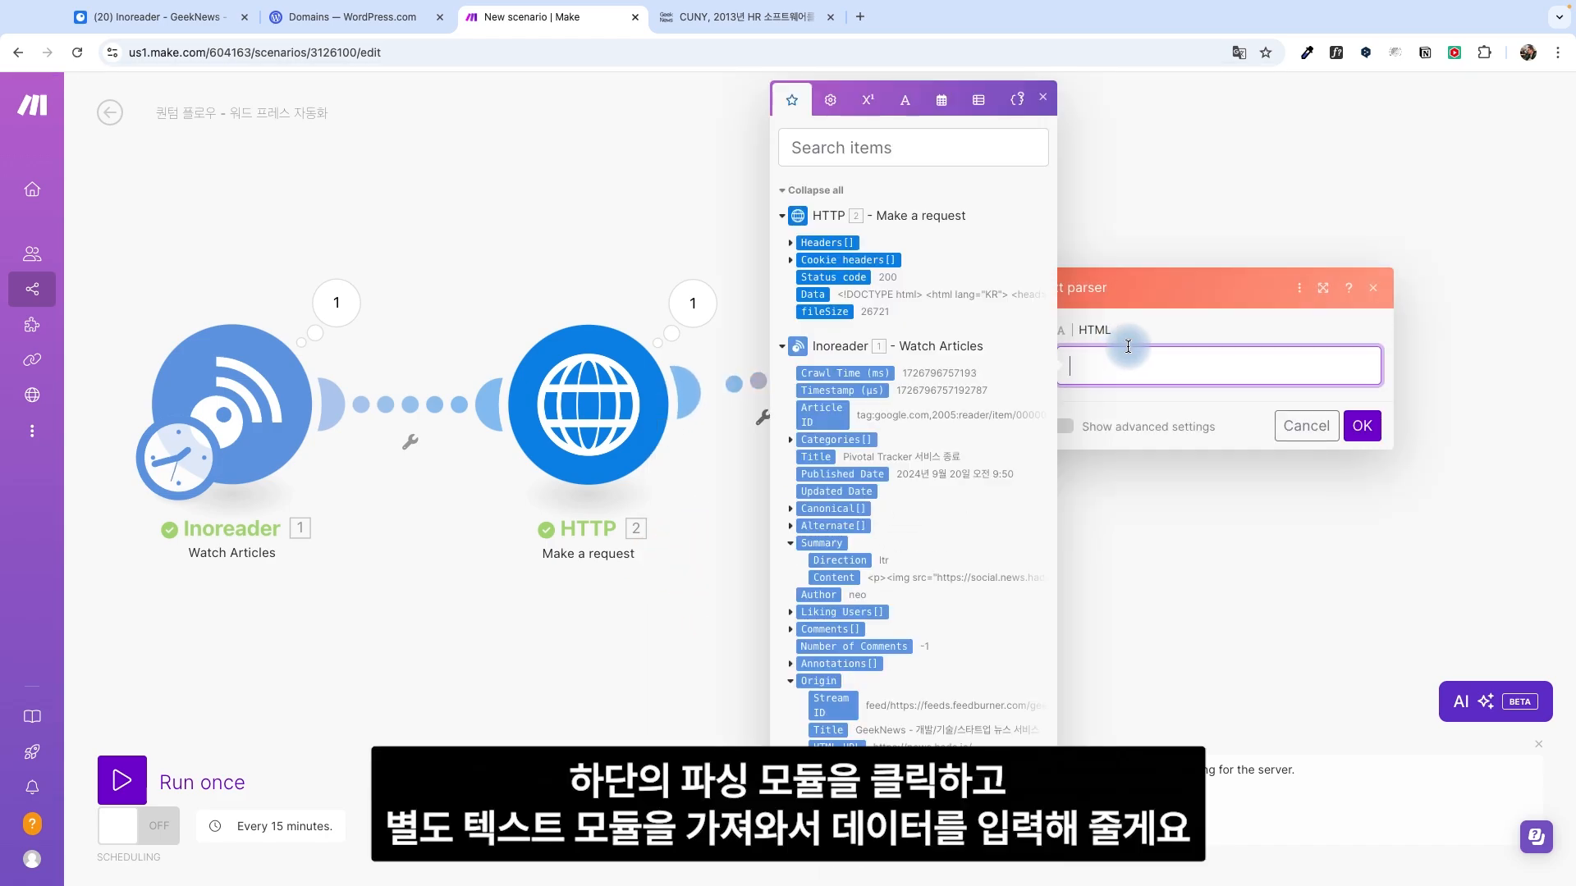
drag(813, 295, 1092, 365)
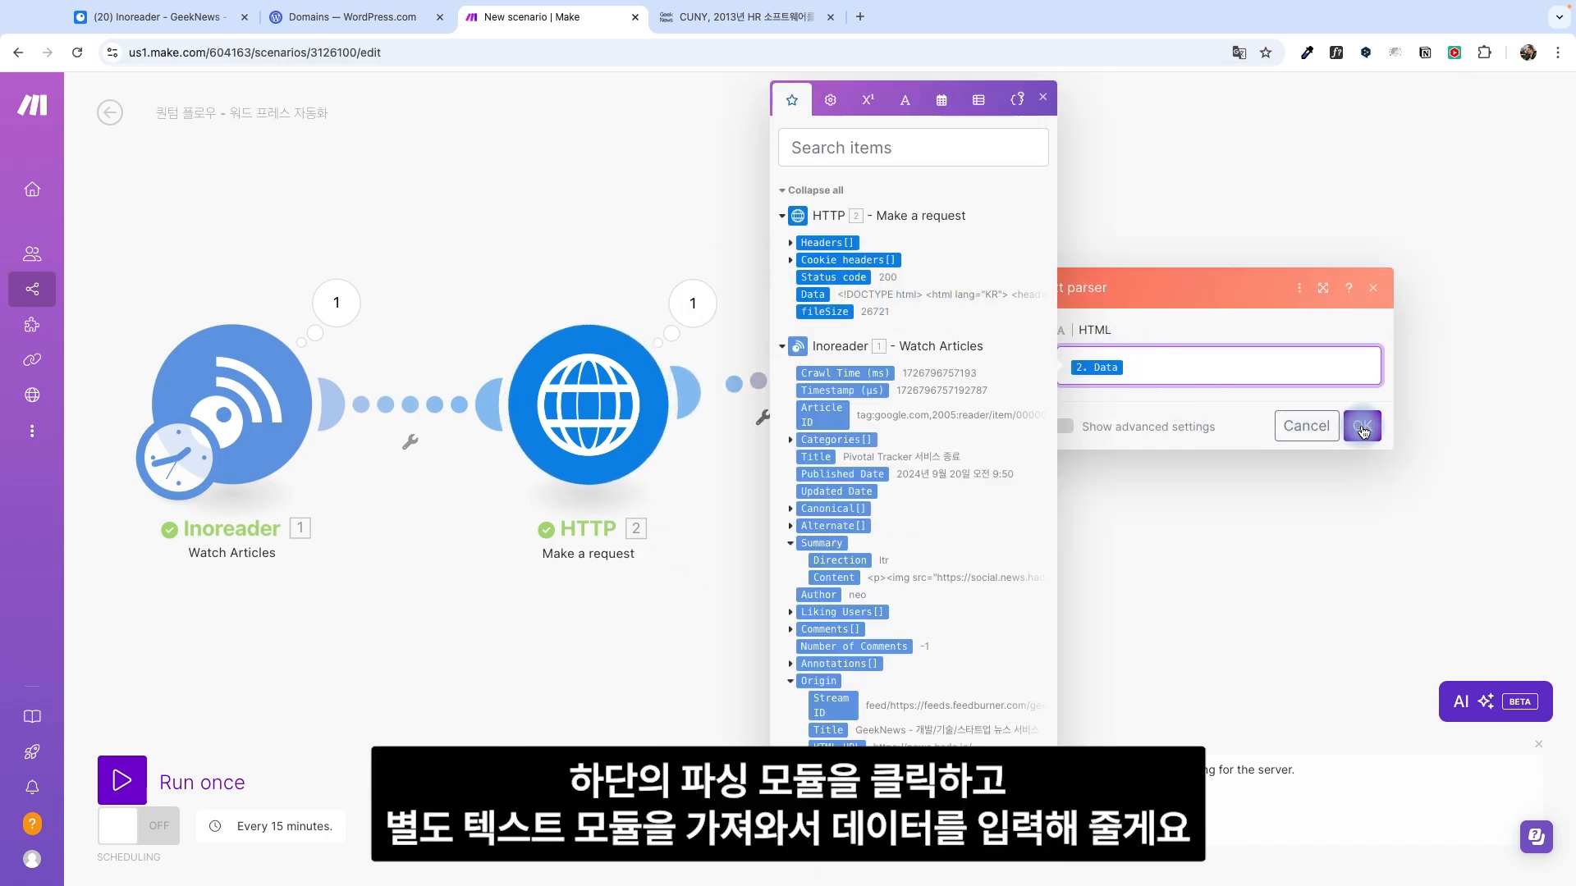
click(1361, 425)
Step: Run the scenario despite the transformer warning and examine the parsed text in the Text parser's output
click(123, 782)
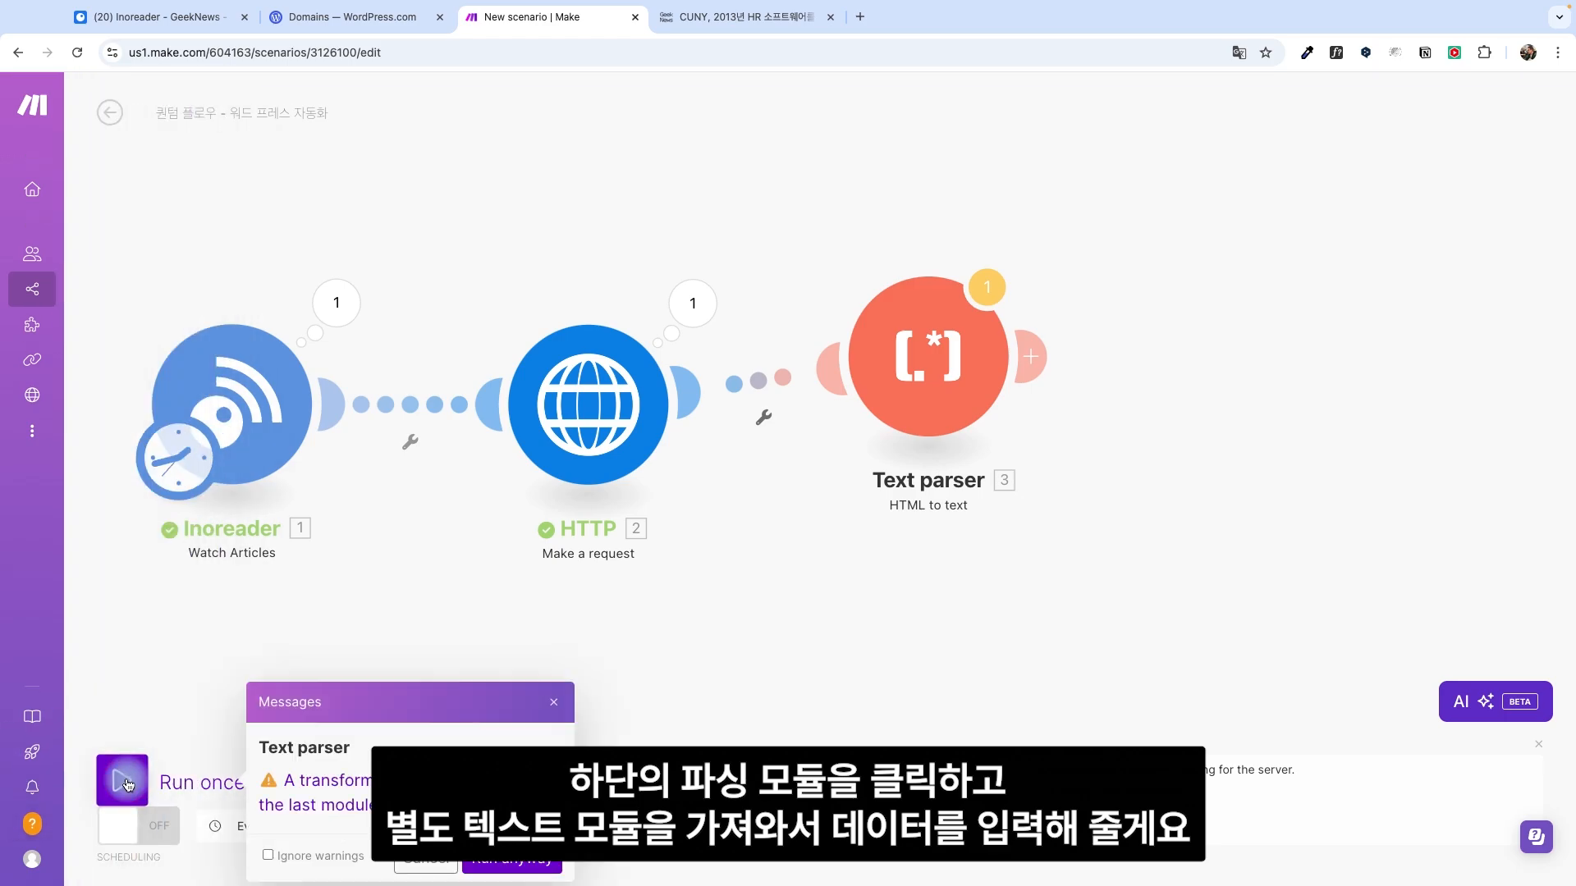
click(507, 854)
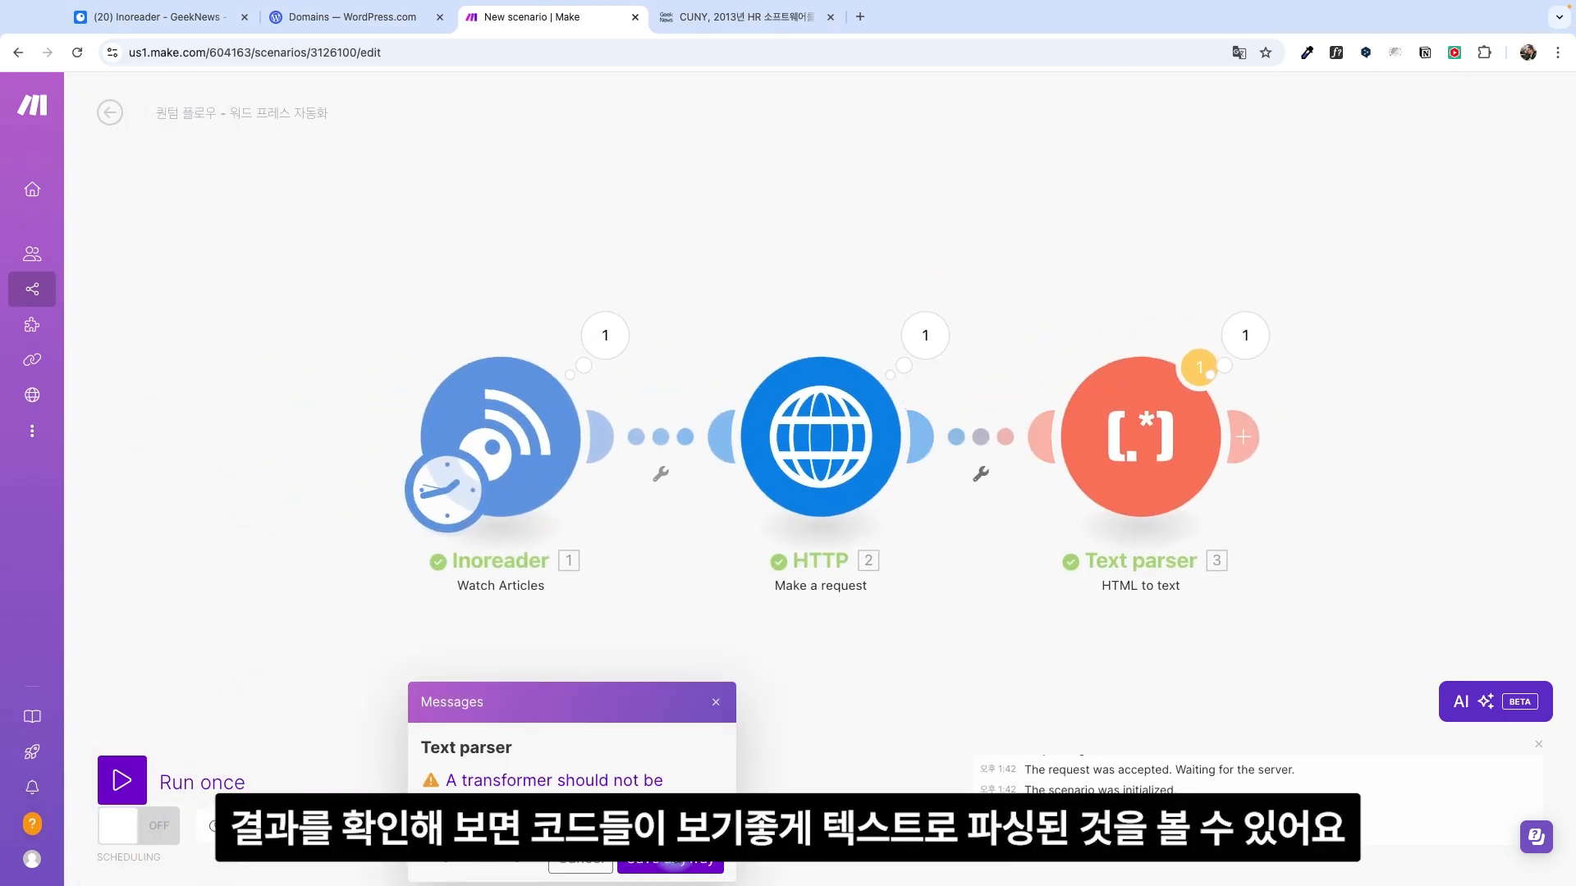
click(1245, 335)
click(900, 439)
scroll(958, 486, down, 10)
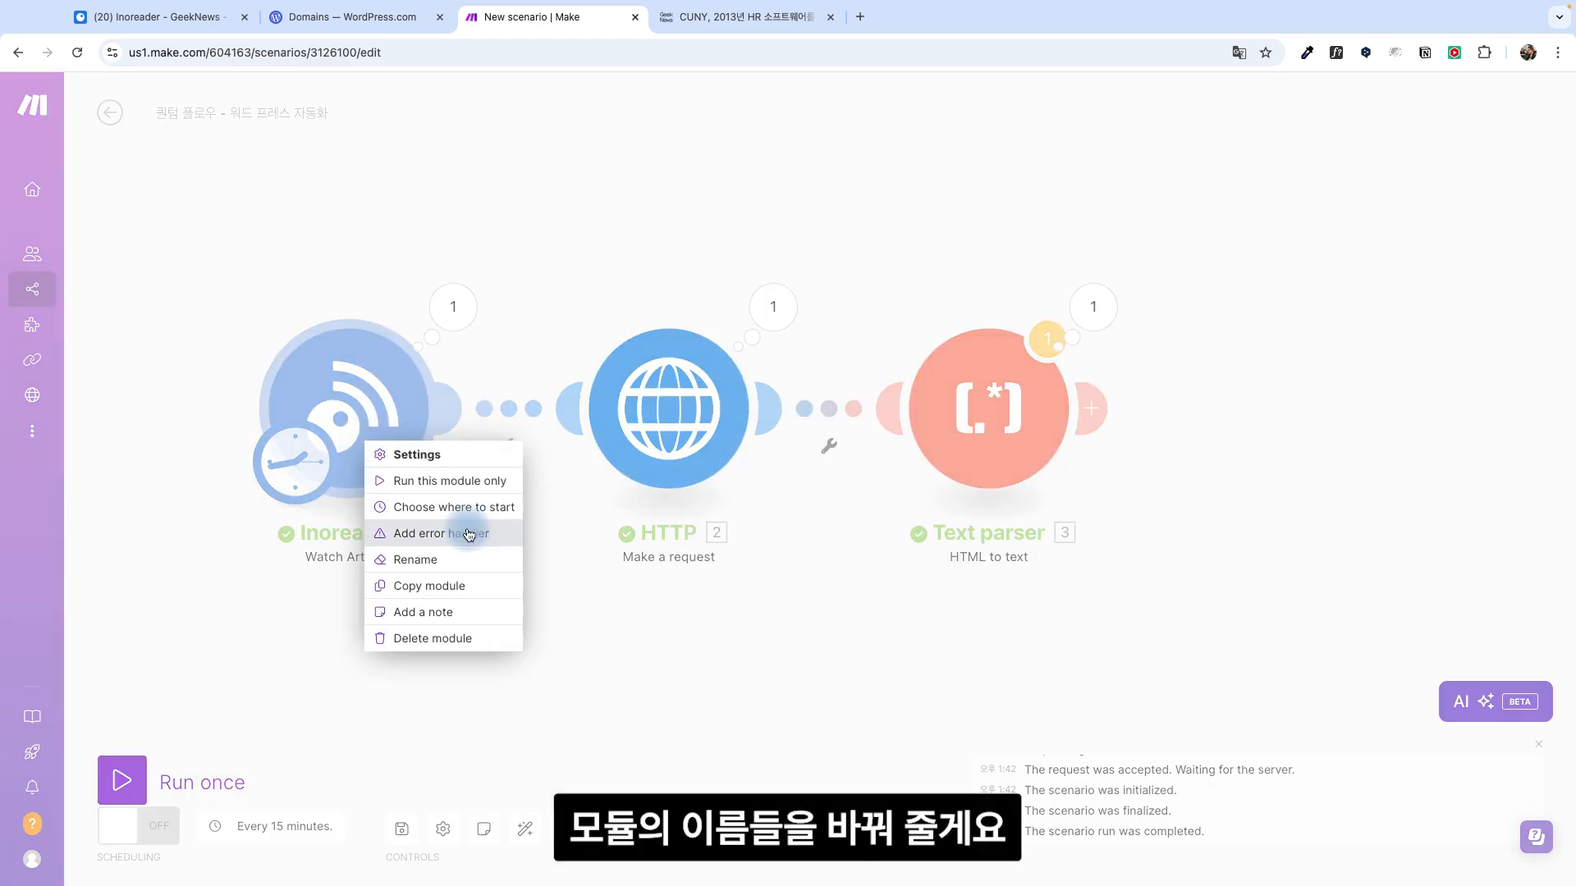
Step: Rename the Inoreader module to 정보 수집, the HTTP module to 정보 수집 2 and the Text parser to 데이터 전처리
click(450, 552)
text(정보 수집)
key(Return)
right_click(738, 426)
click(771, 537)
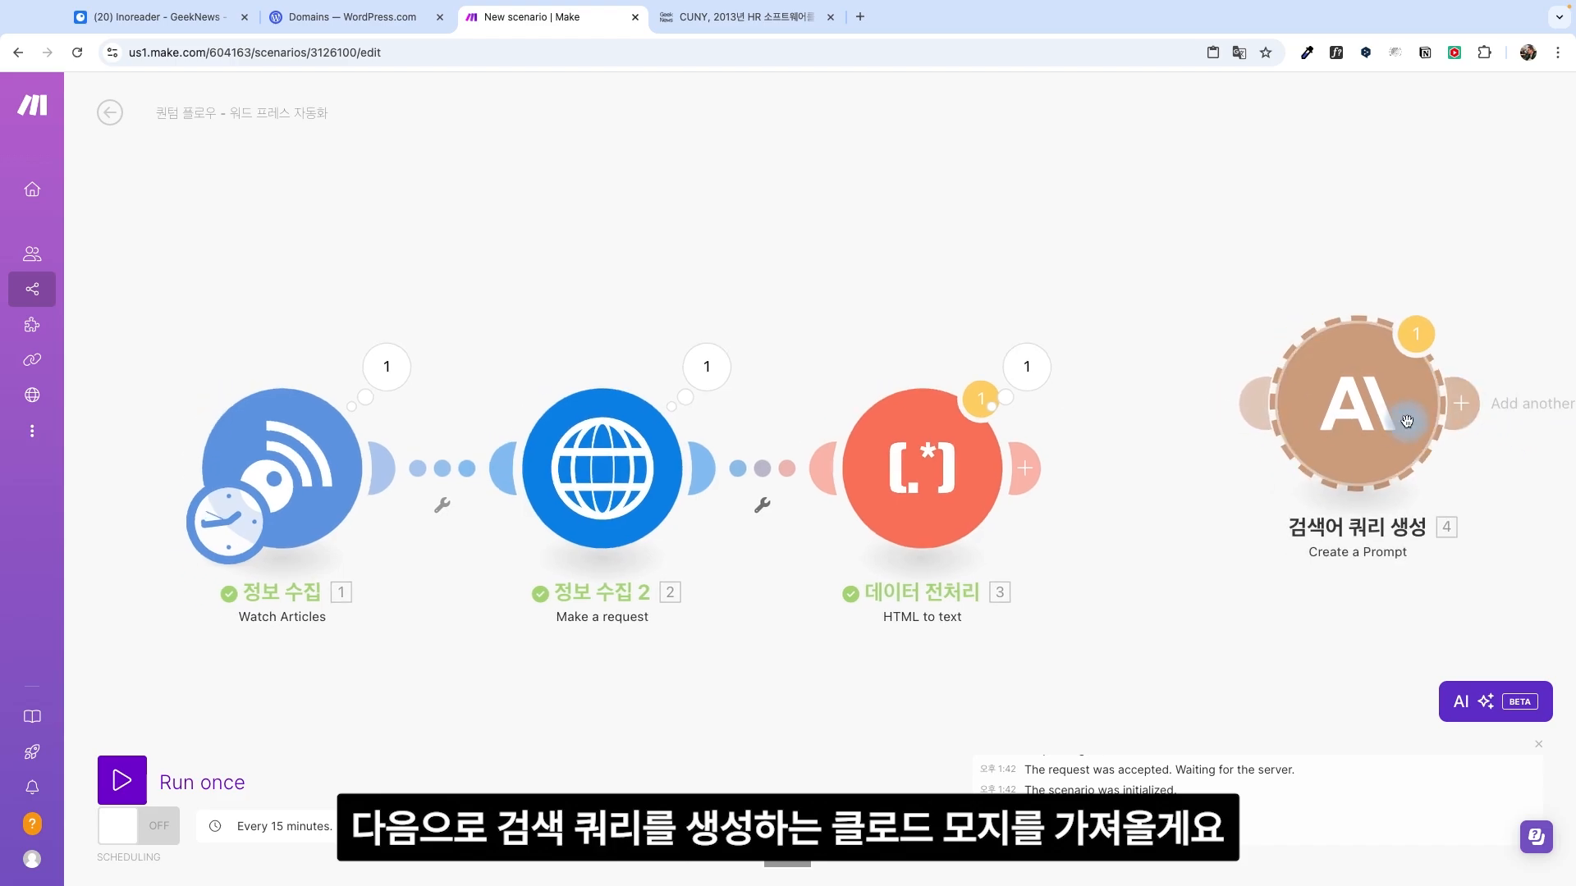
Step: Attach the 검색어 쿼리 생성 Claude module after 데이터 전처리 and map the parsed Text into its prompt's data block
drag(1406, 421, 1368, 490)
scroll(1058, 575, down, 8)
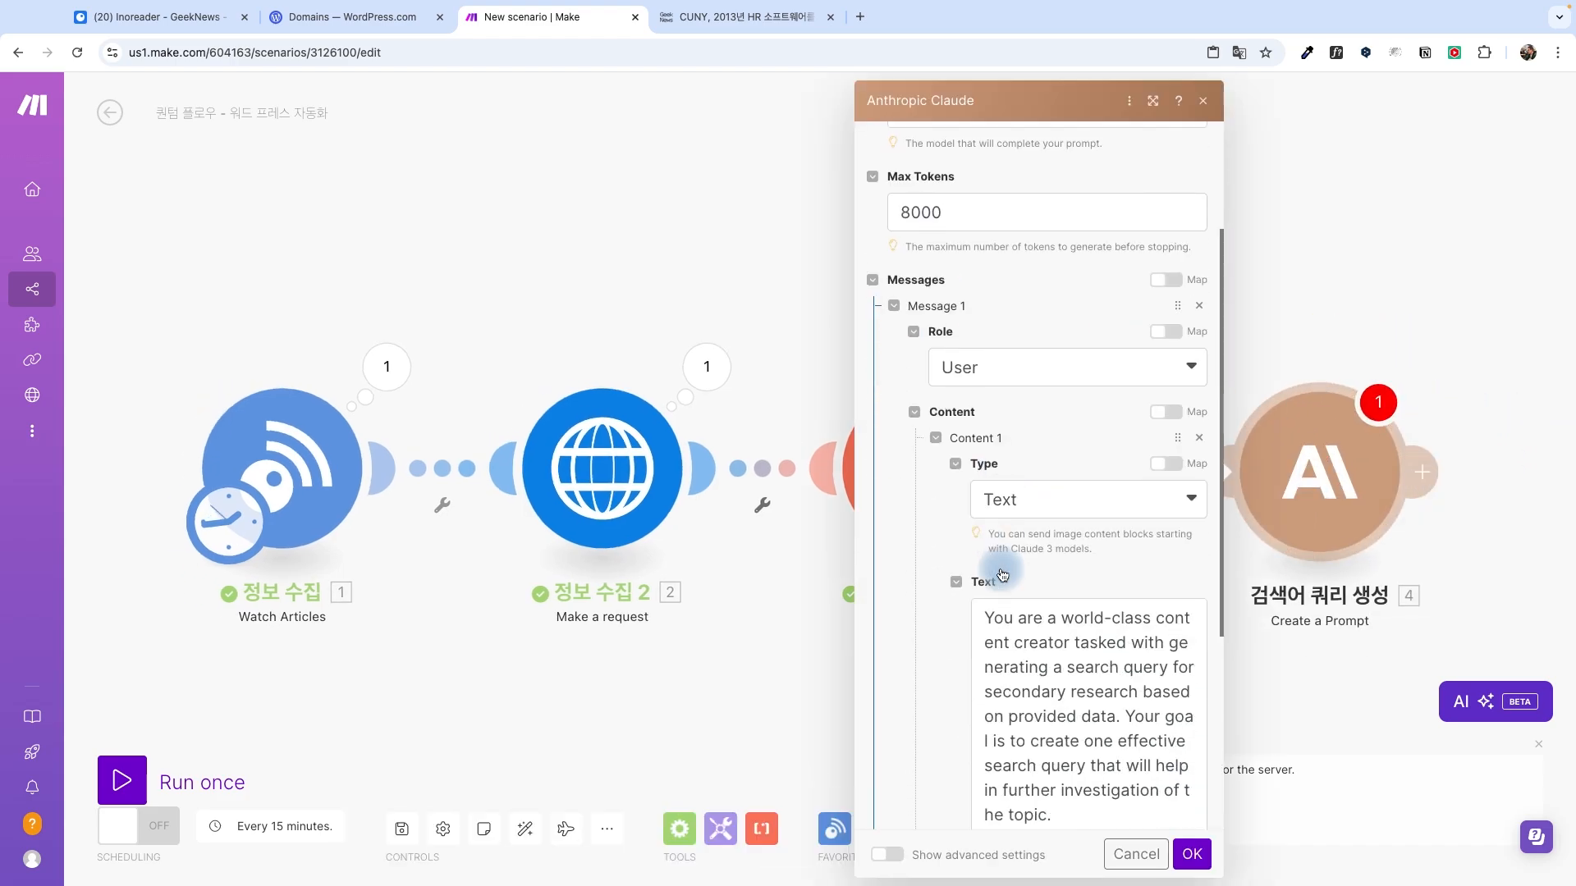
click(1051, 665)
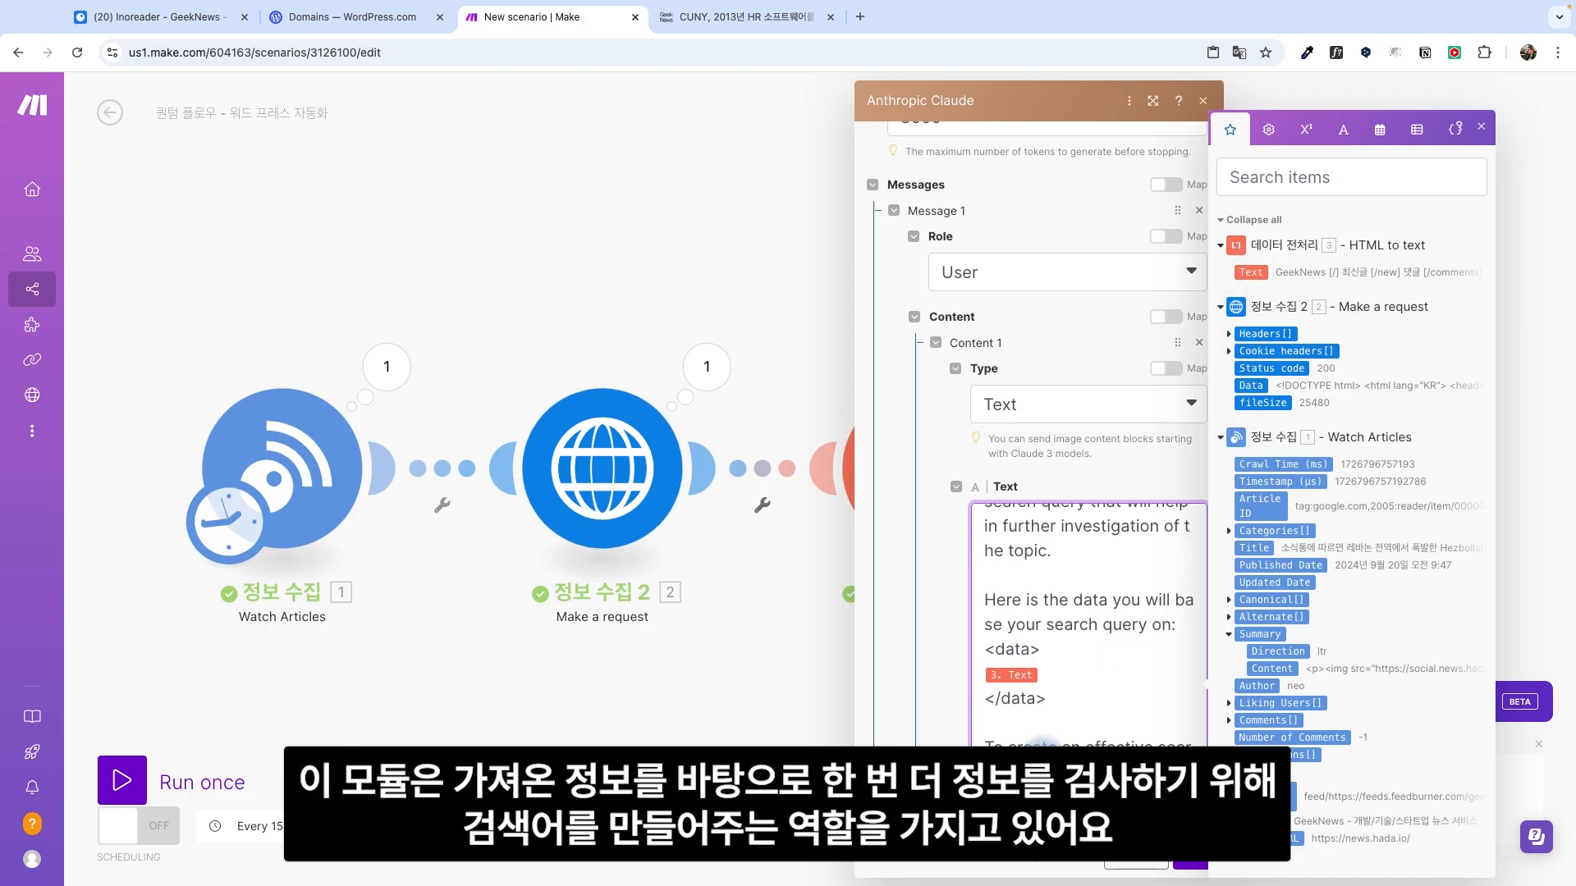
click(654, 636)
Step: Run the scenario once and attach the Perplexity module 연구 조사 after 검색어 쿼리 생성
click(122, 780)
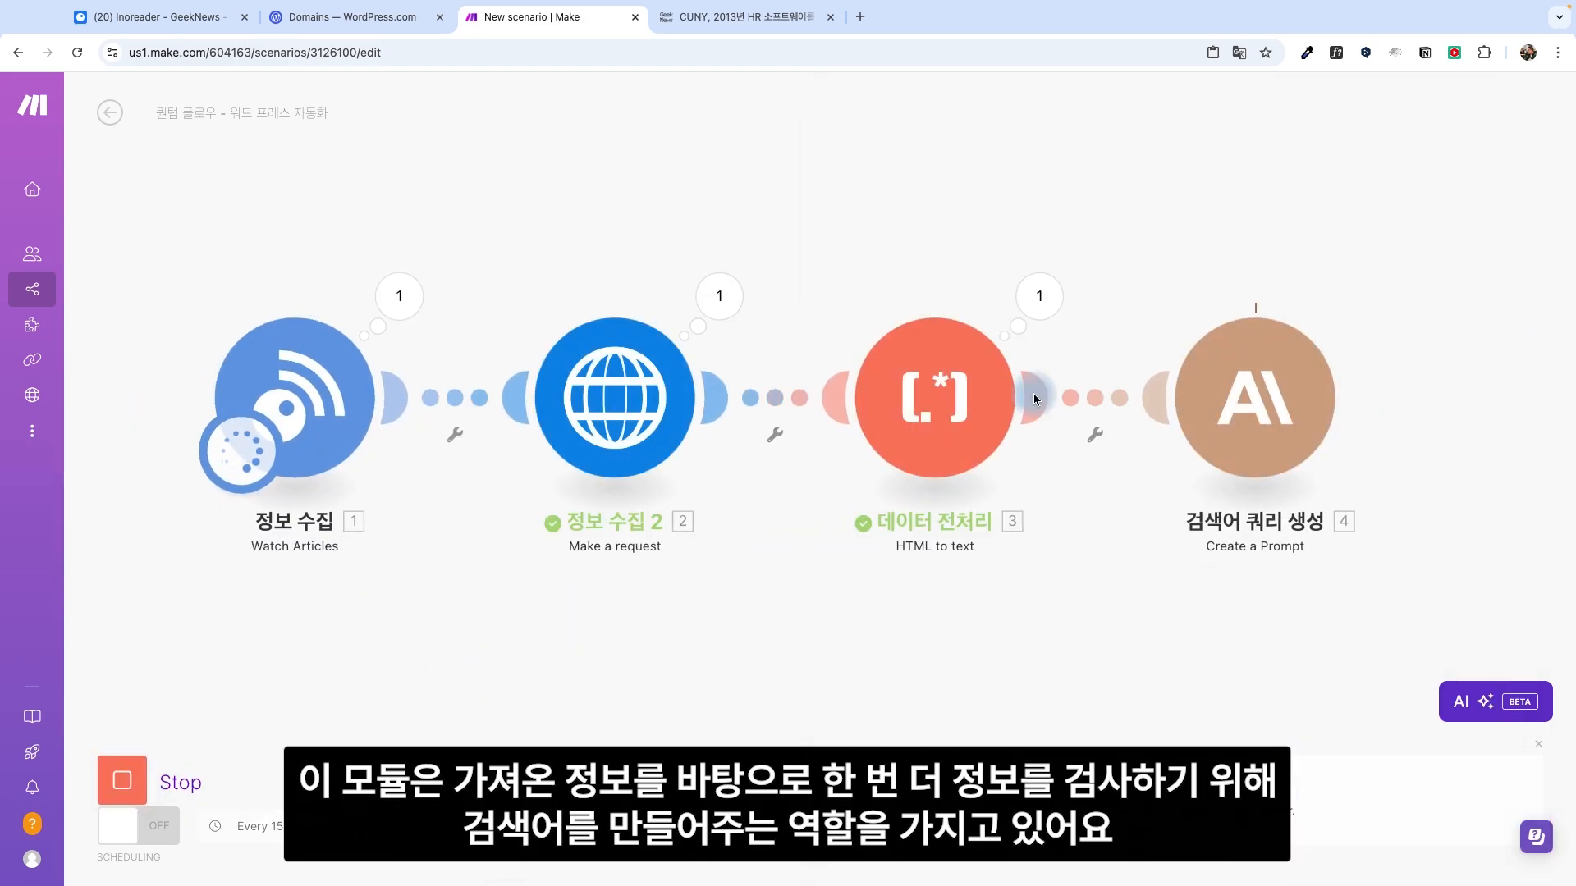
click(800, 306)
drag(1116, 398, 1021, 368)
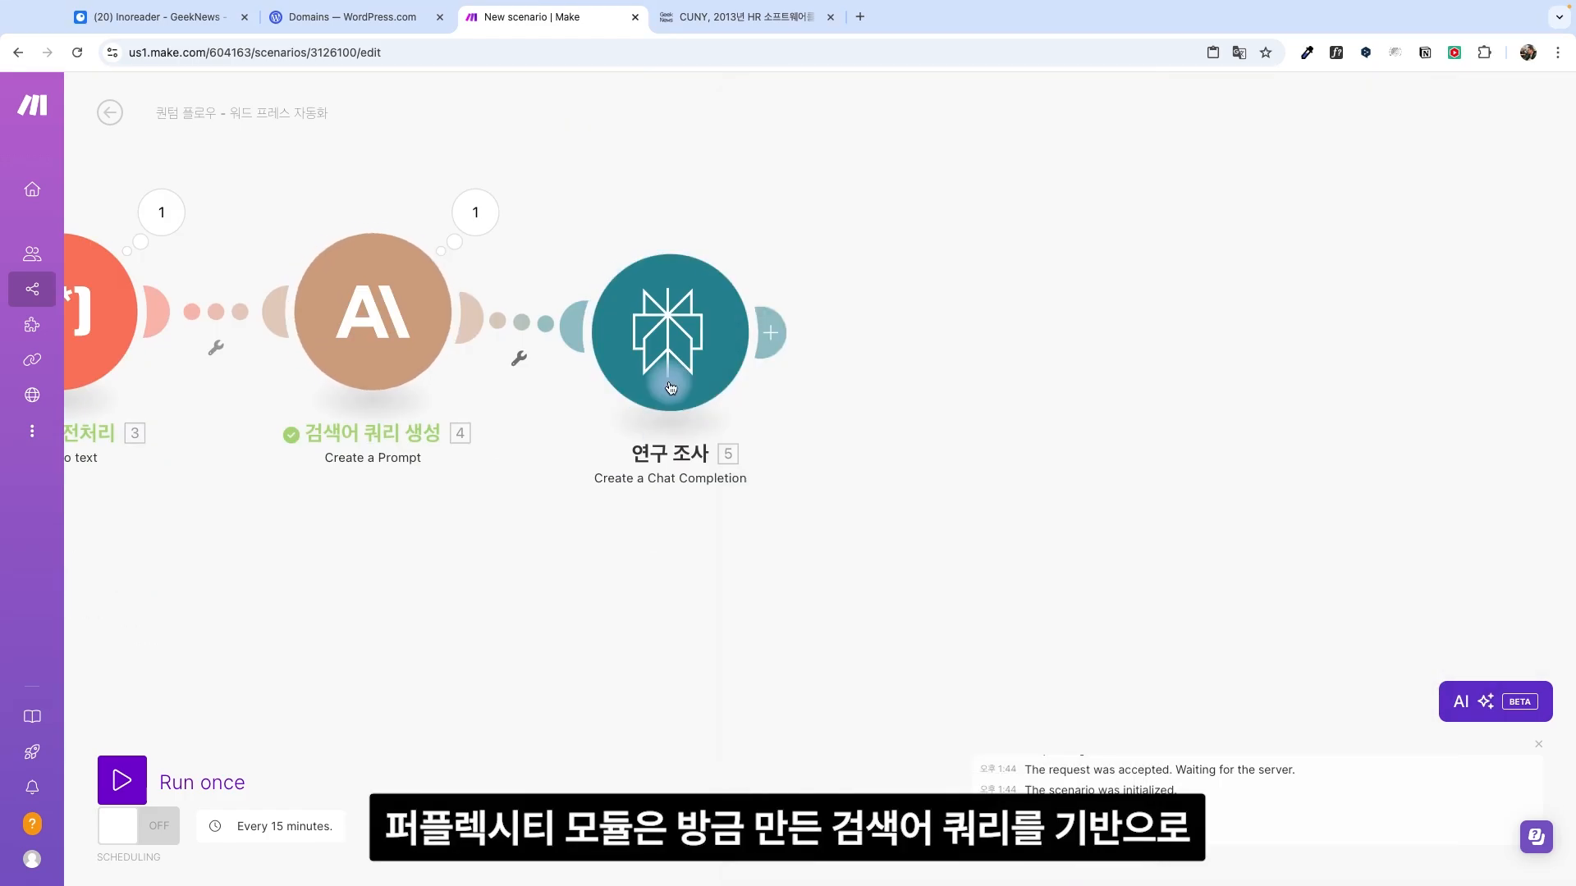
Step: Run the extended scenario once and examine the output of the 연구 조사 module
click(121, 780)
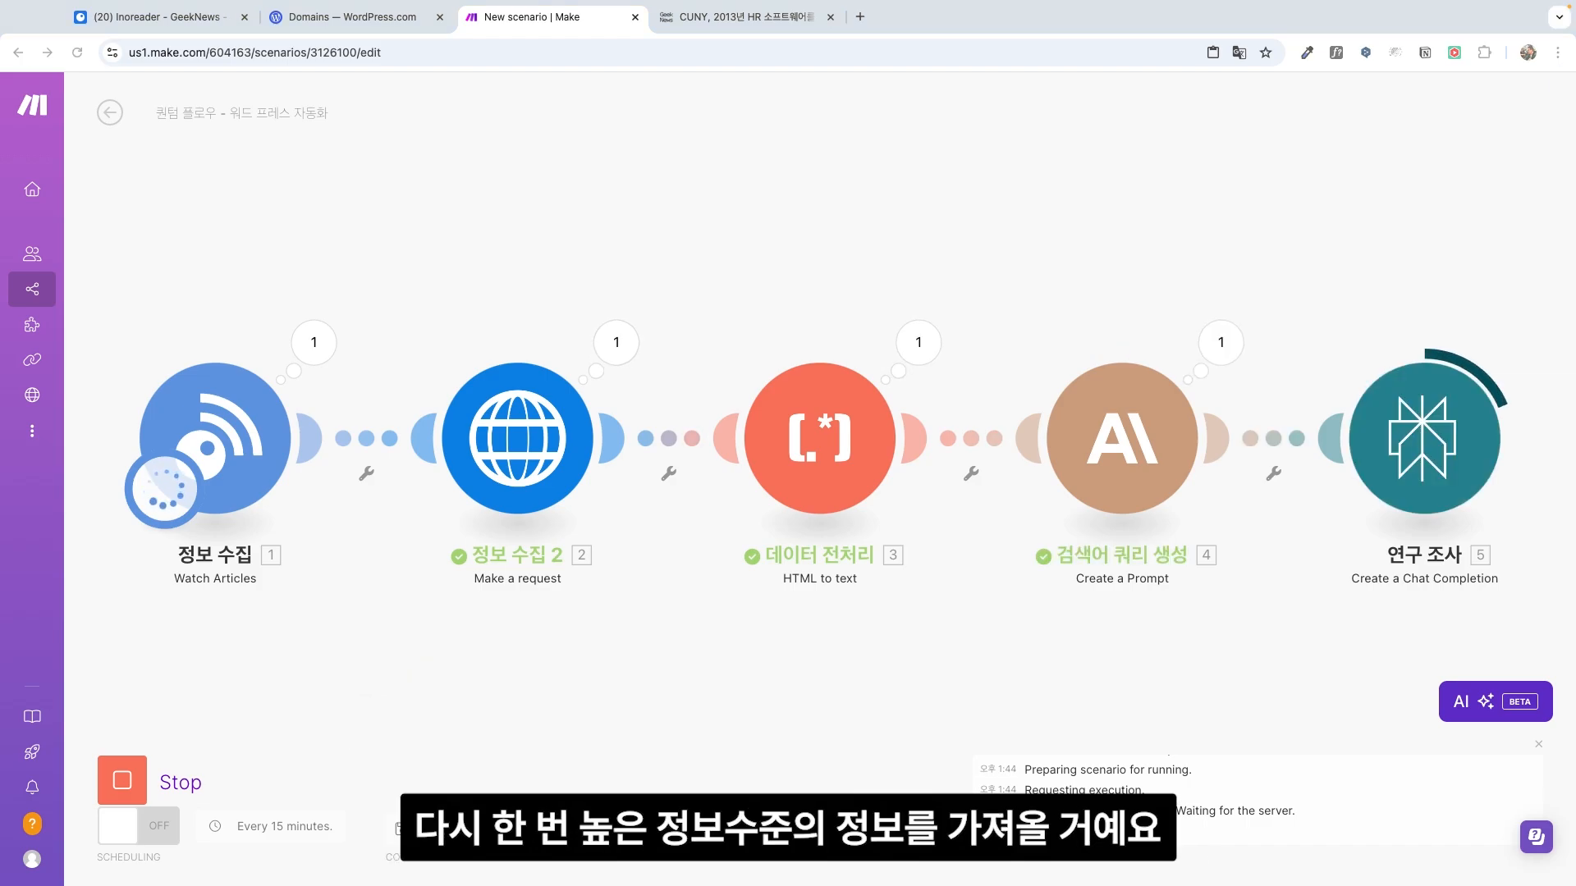
drag(1277, 215, 711, 211)
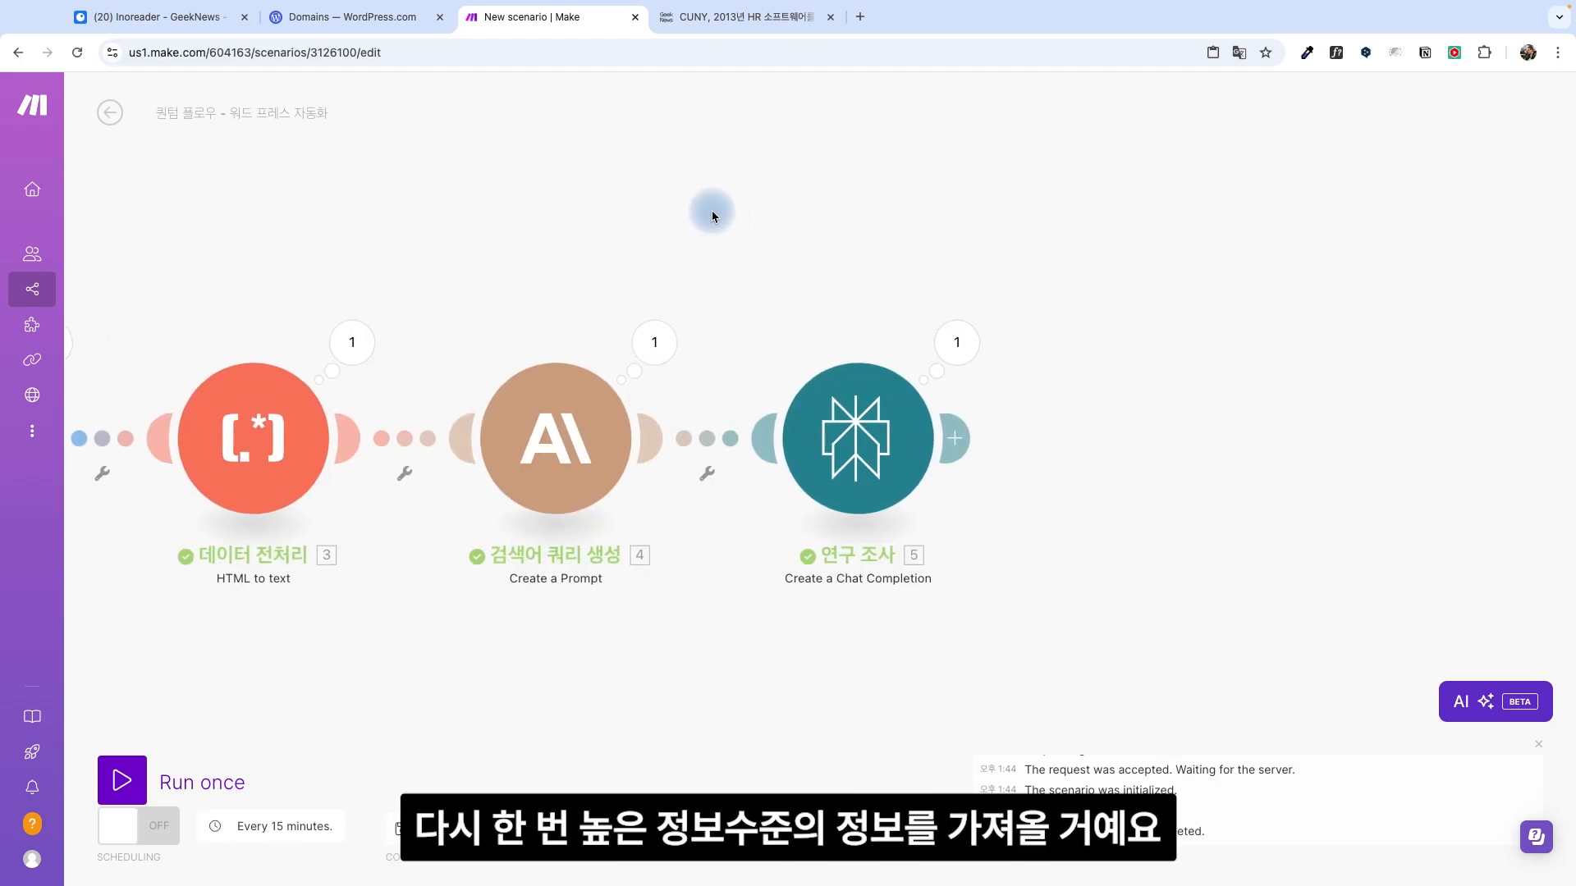
click(929, 335)
scroll(923, 569, down, 10)
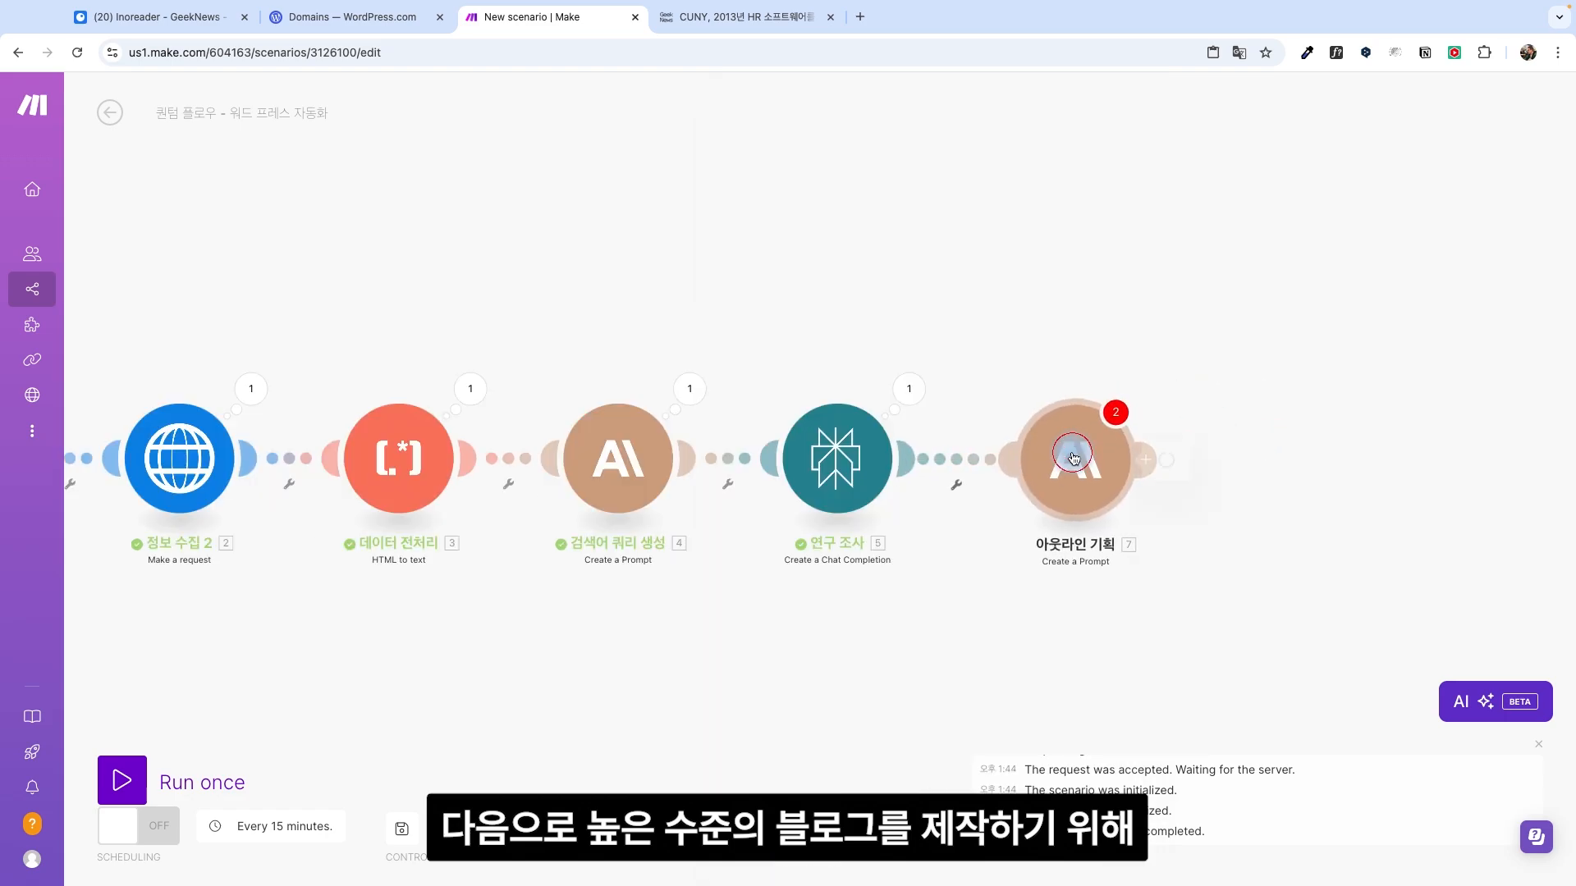
Step: Open the 아웃라인 기획 Claude module and map earlier module output into the content block of its prompt
click(1073, 457)
click(1313, 623)
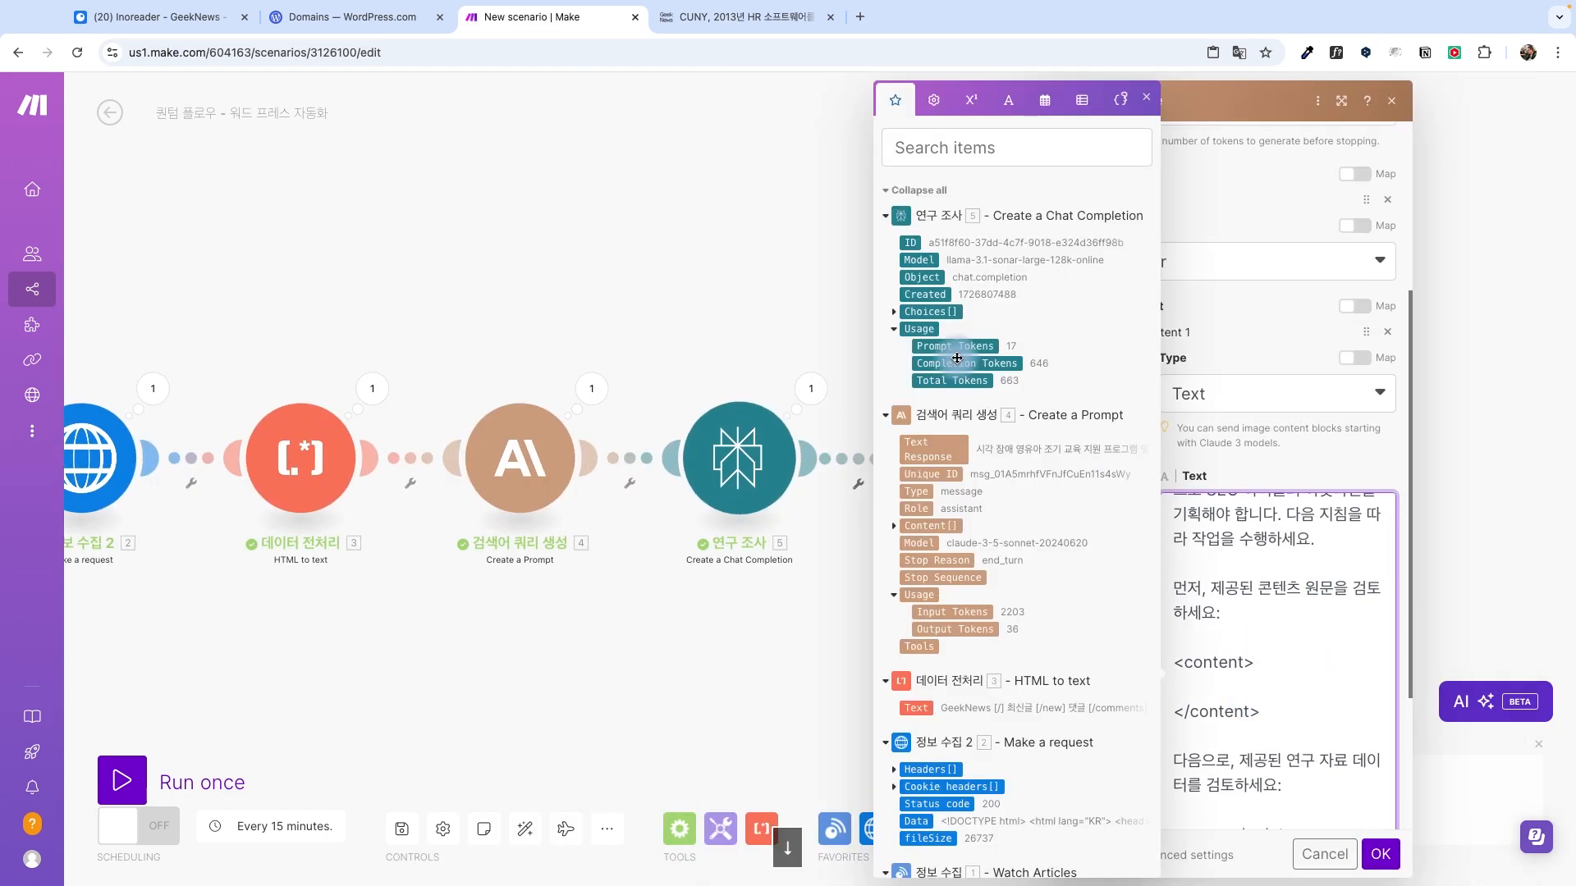
click(893, 525)
scroll(985, 492, down, 3)
click(916, 580)
click(1314, 728)
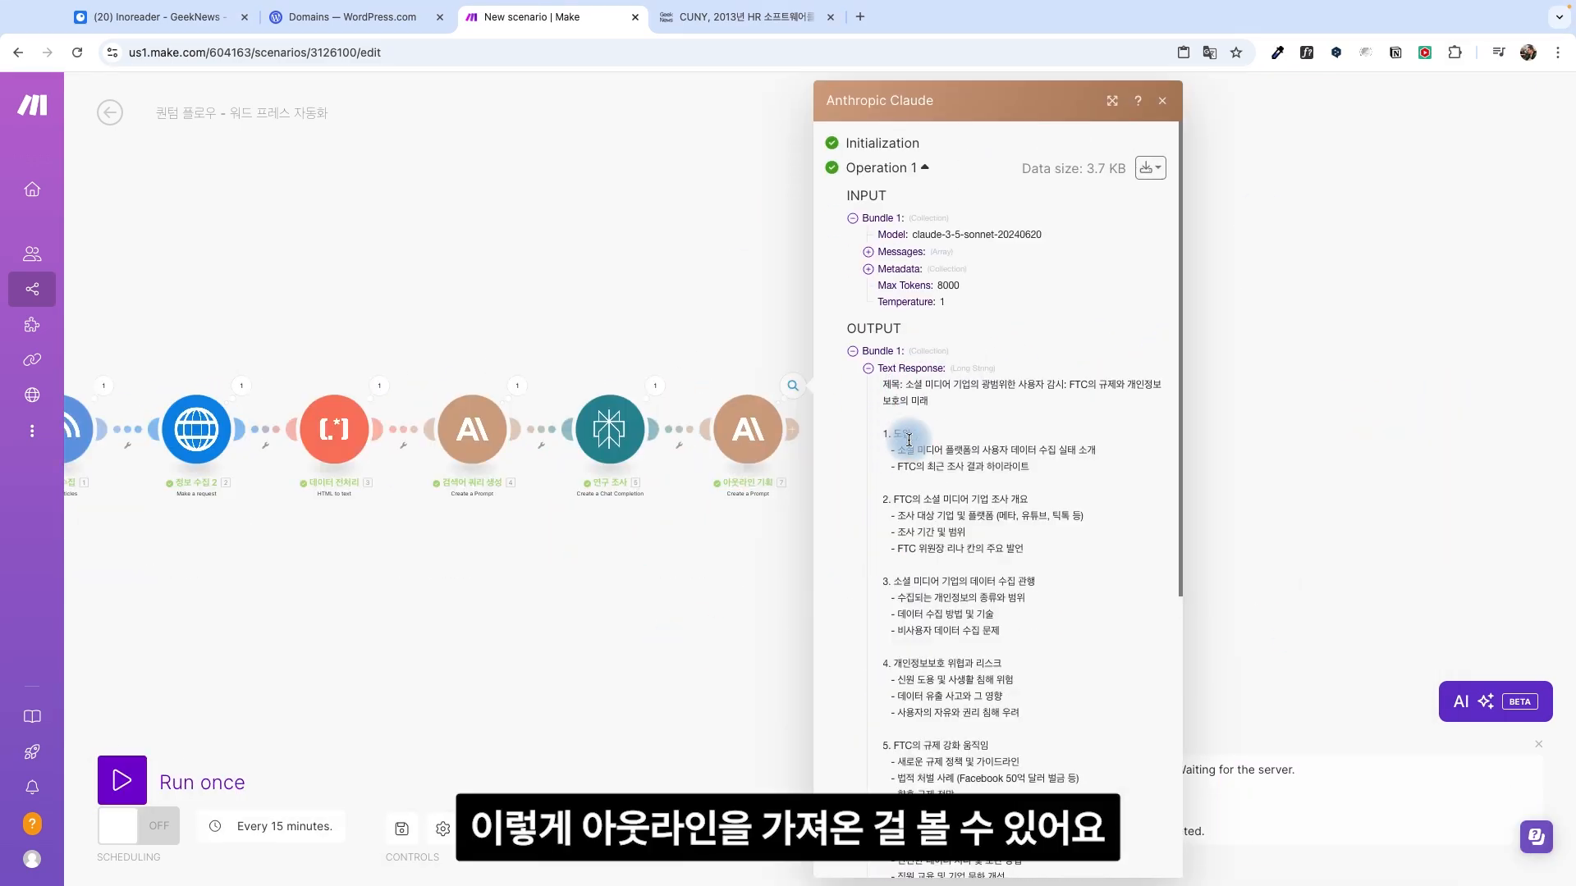
Step: Read through the blog outline in the 아웃라인 기획 module's Text Response output
scroll(917, 446, down, 10)
scroll(911, 442, up, 7)
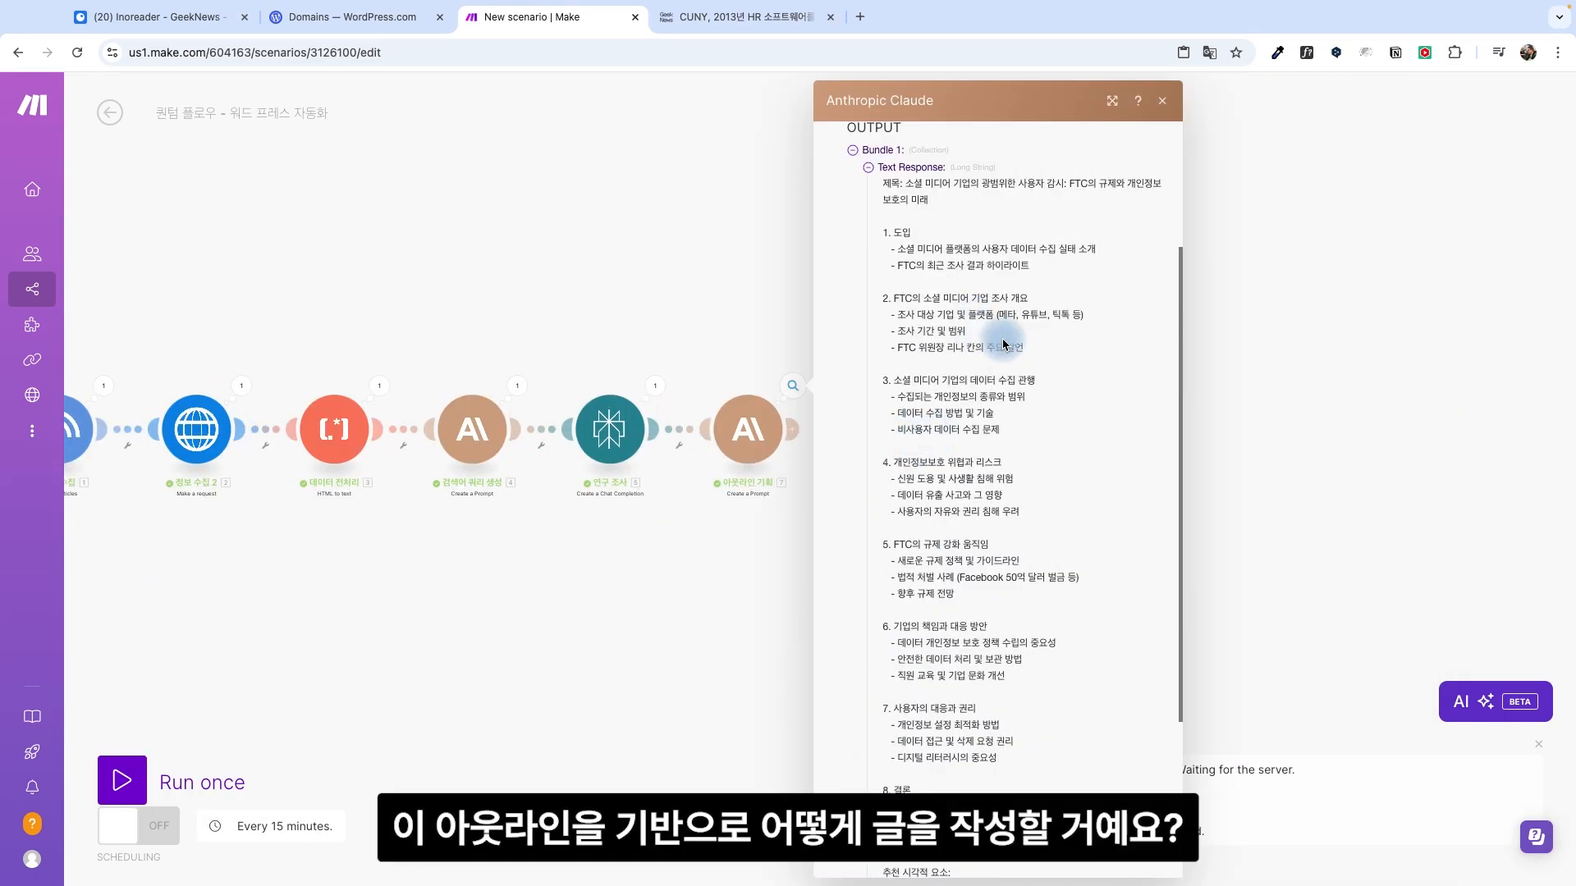
scroll(1009, 342, down, 1)
scroll(1014, 341, down, 2)
scroll(993, 399, up, 1)
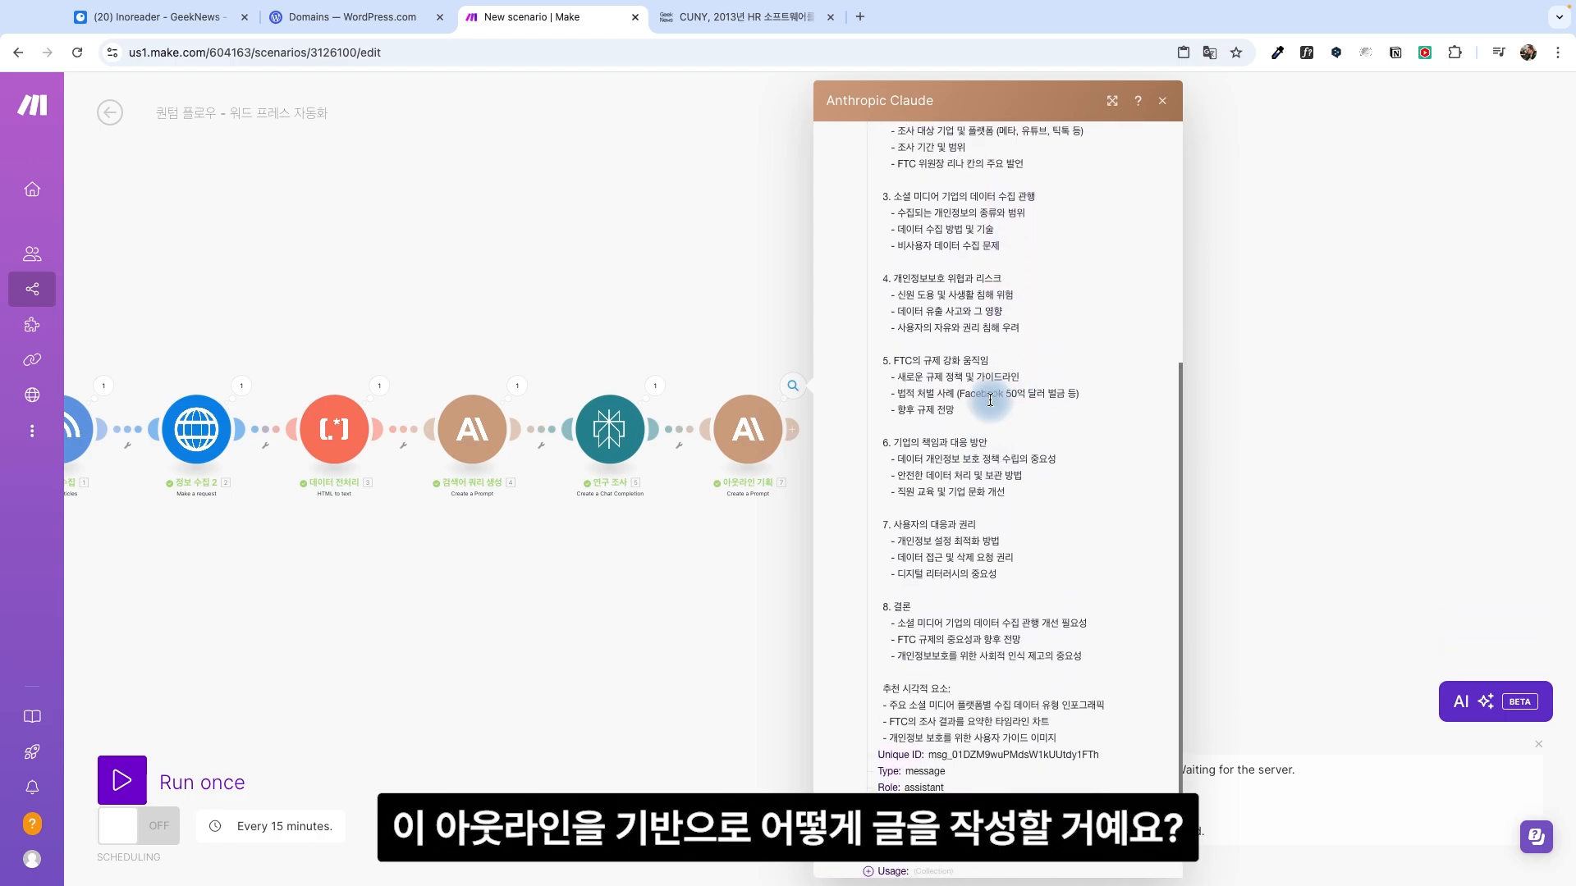
scroll(985, 415, up, 1)
click(615, 303)
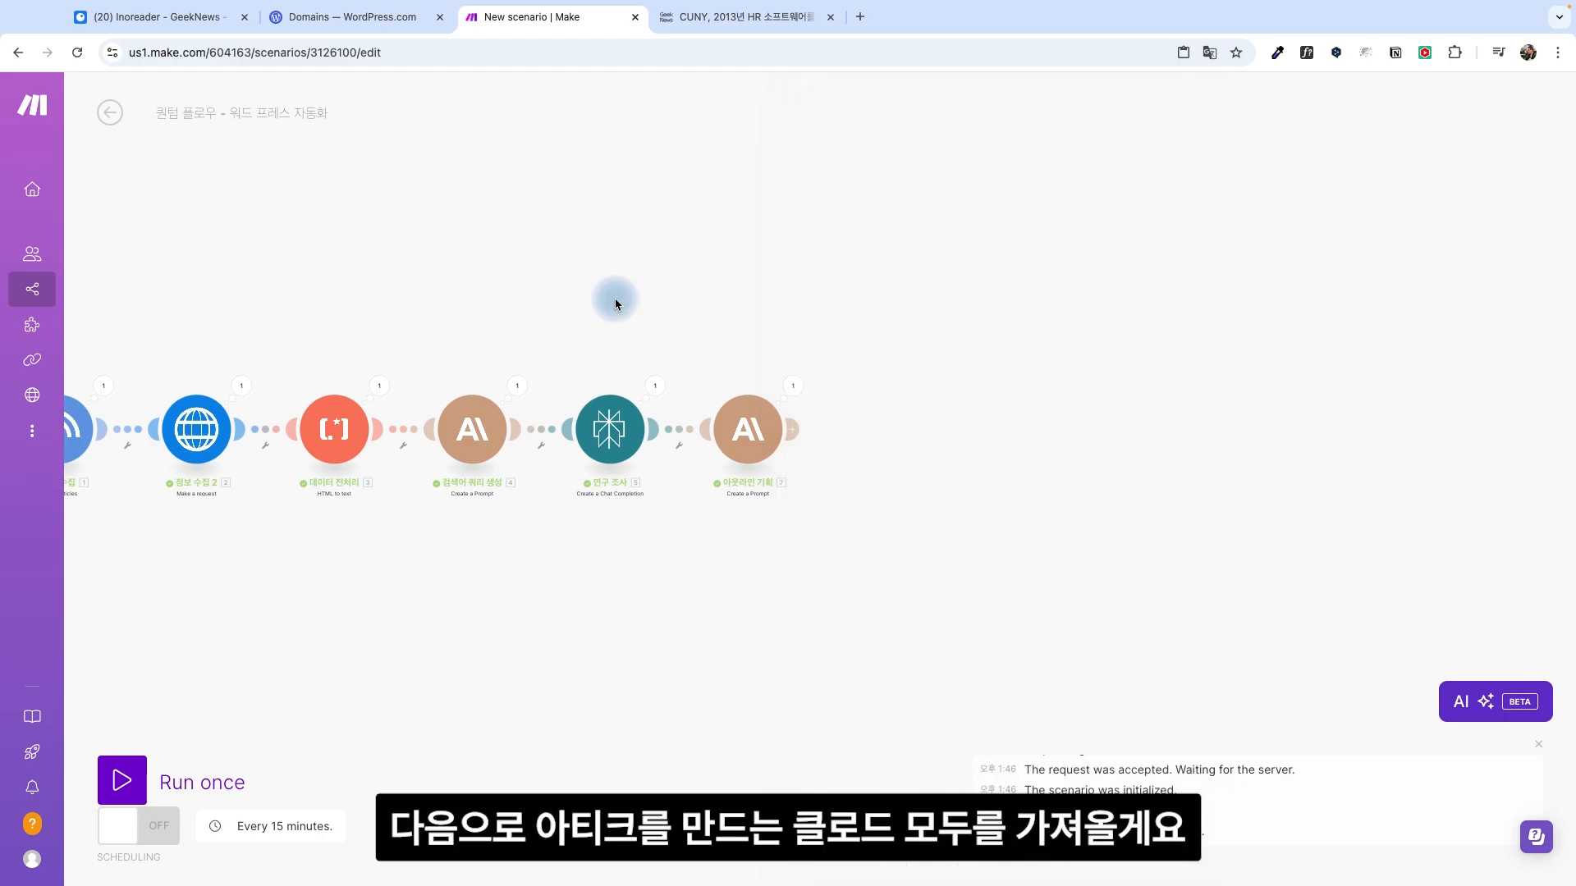
Step: Paste the 아티클 생성 Claude module, attach it after 아웃라인 기획 and complete its prompt with the earlier modules' data
key(ctrl+v)
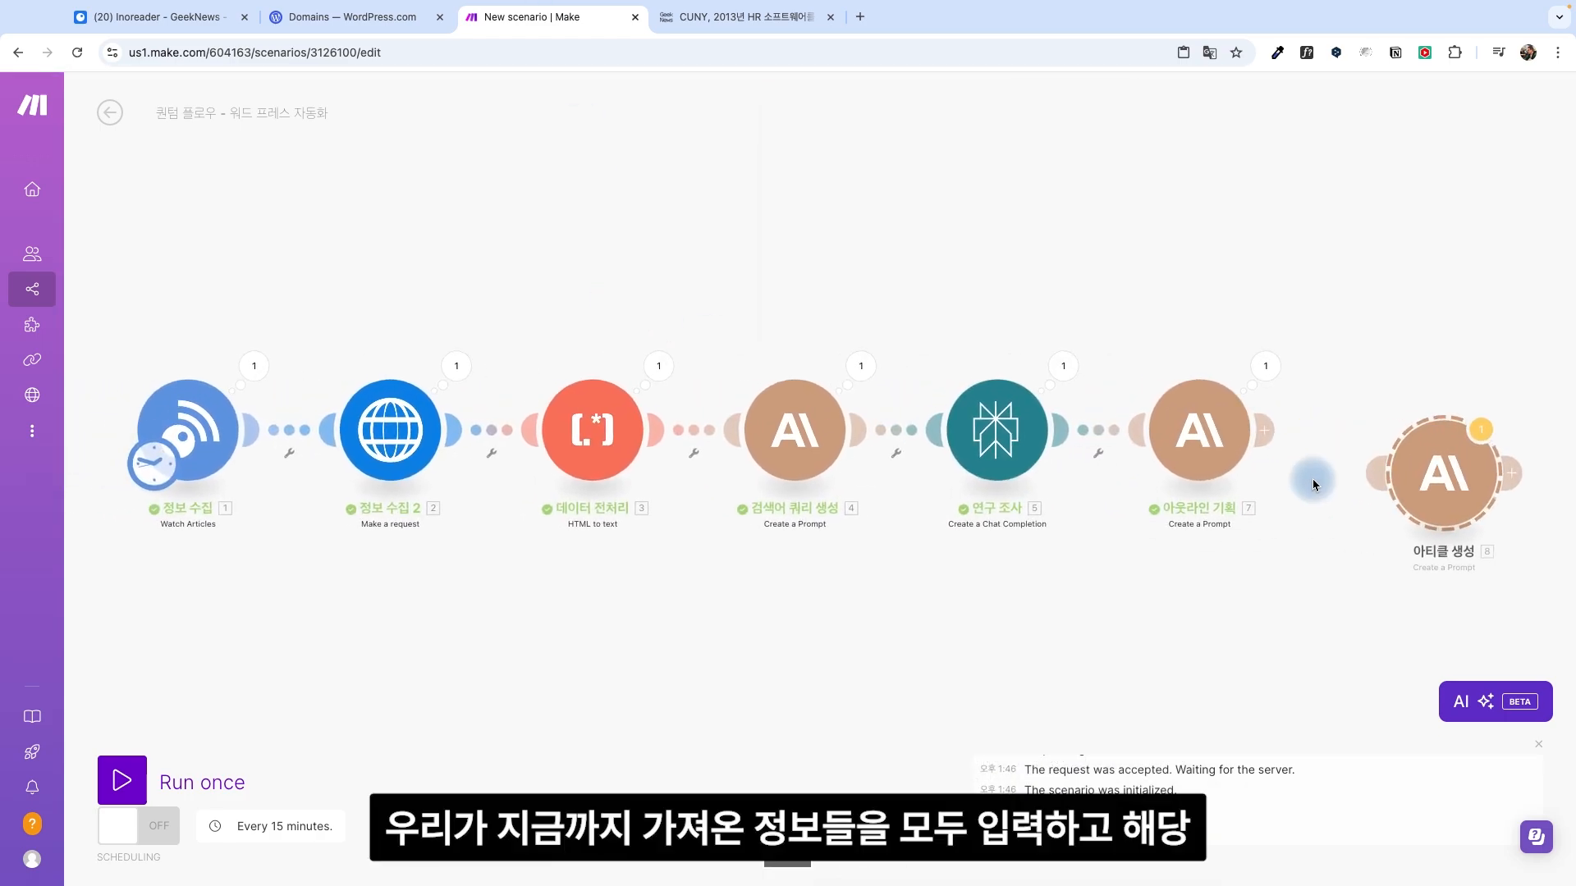
drag(1456, 513, 1425, 464)
click(1426, 470)
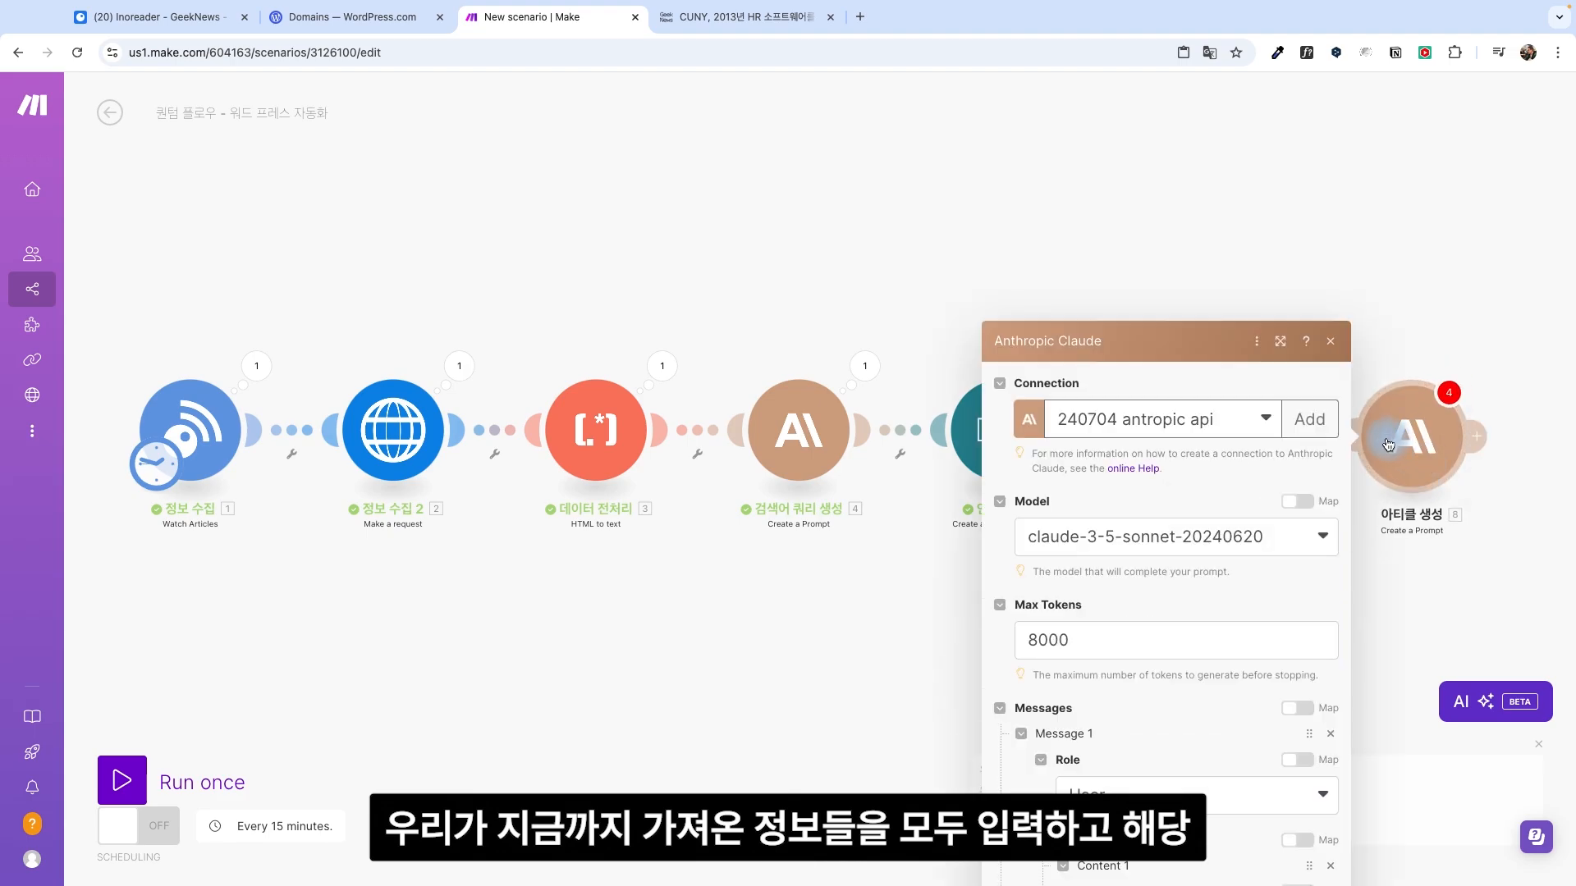
click(1143, 693)
scroll(1248, 721, down, 3)
scroll(1251, 722, down, 2)
click(832, 326)
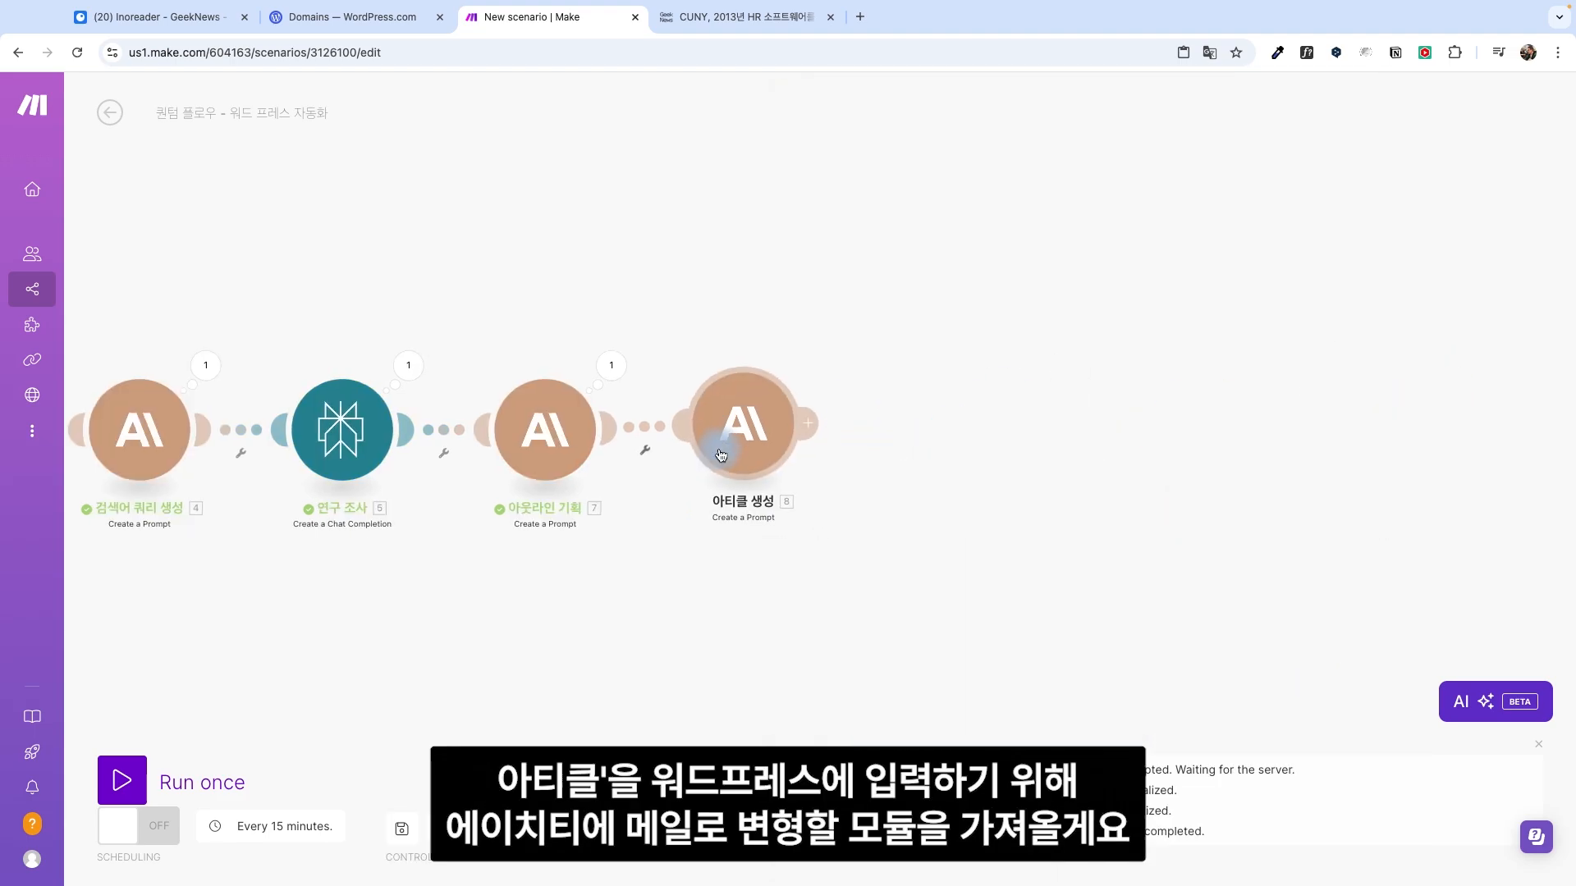
Step: Add a Markdown to HTML module after 아티클 생성 with that module's Content Text mapped and Sanitize set to Yes
click(811, 428)
text(mark)
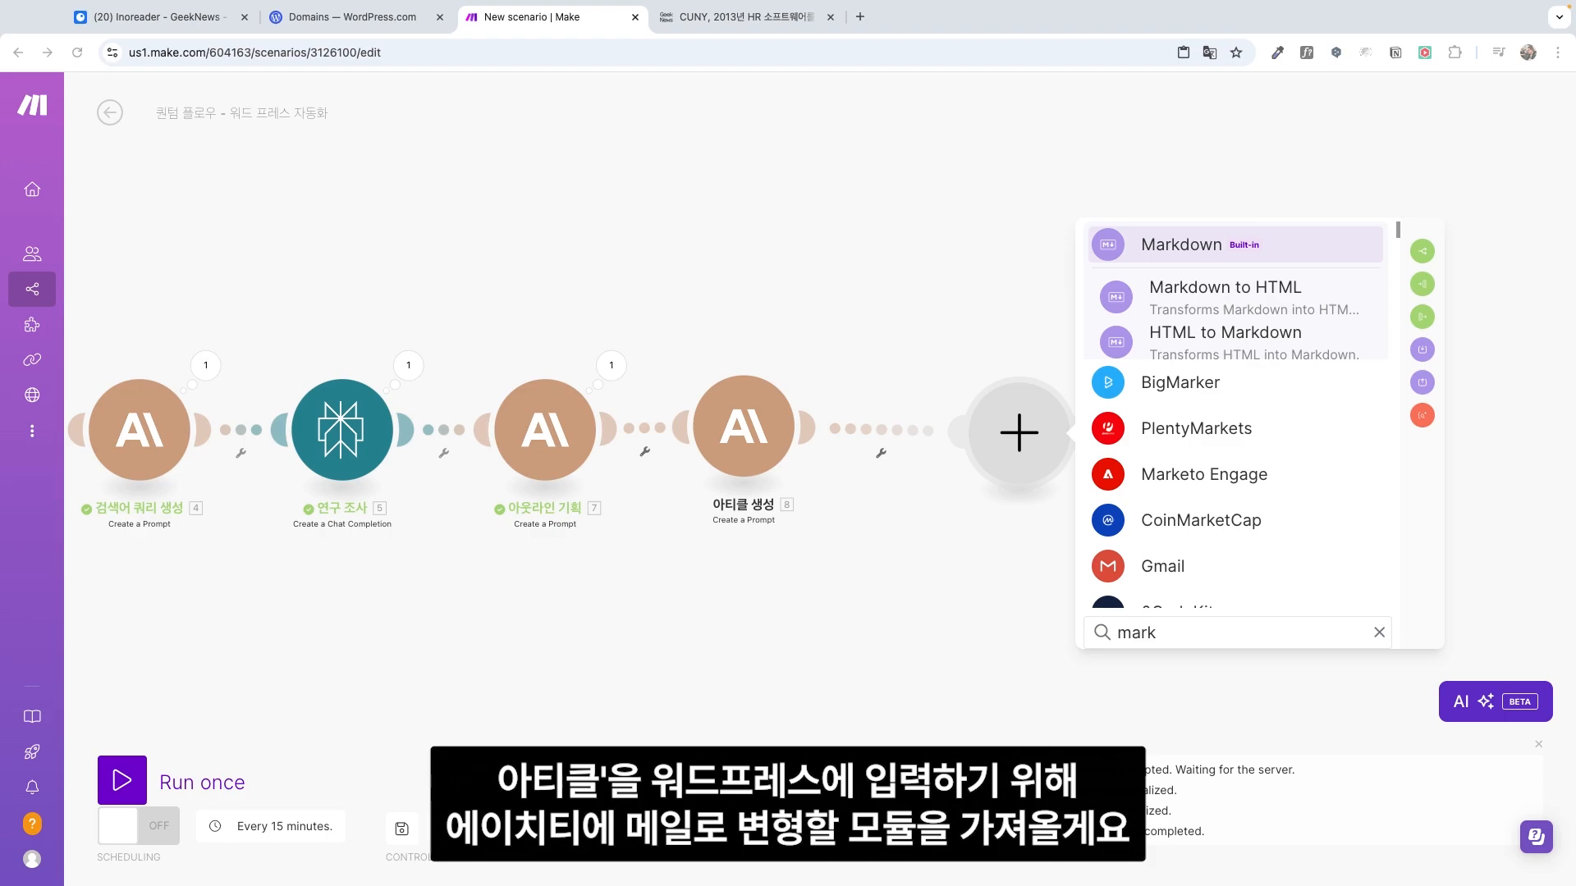
click(1225, 295)
click(996, 426)
triple_click(1095, 491)
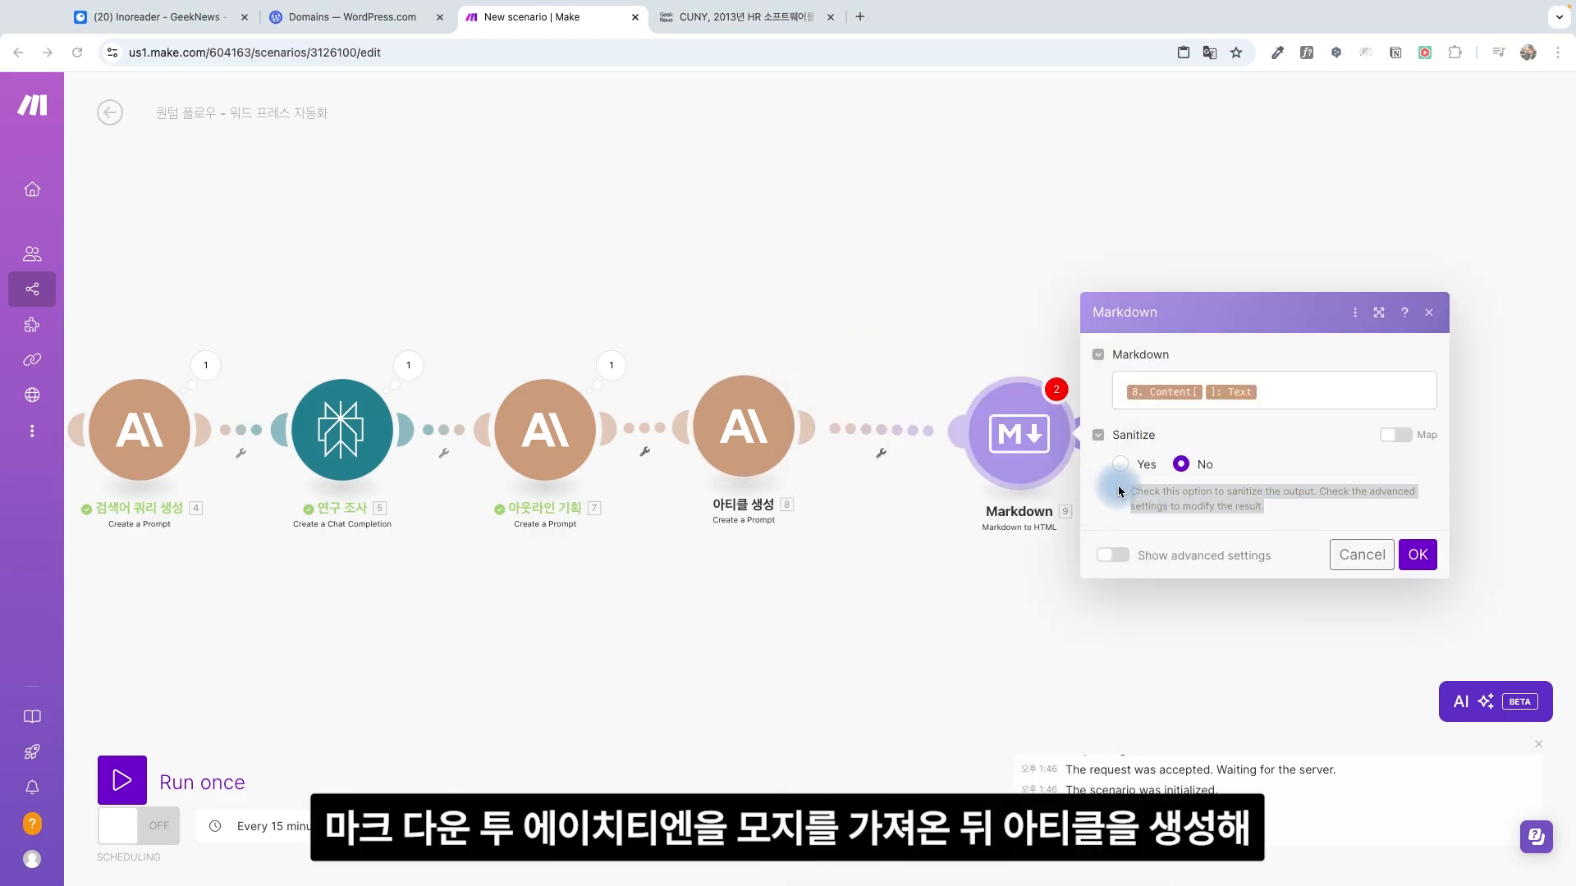
click(1120, 463)
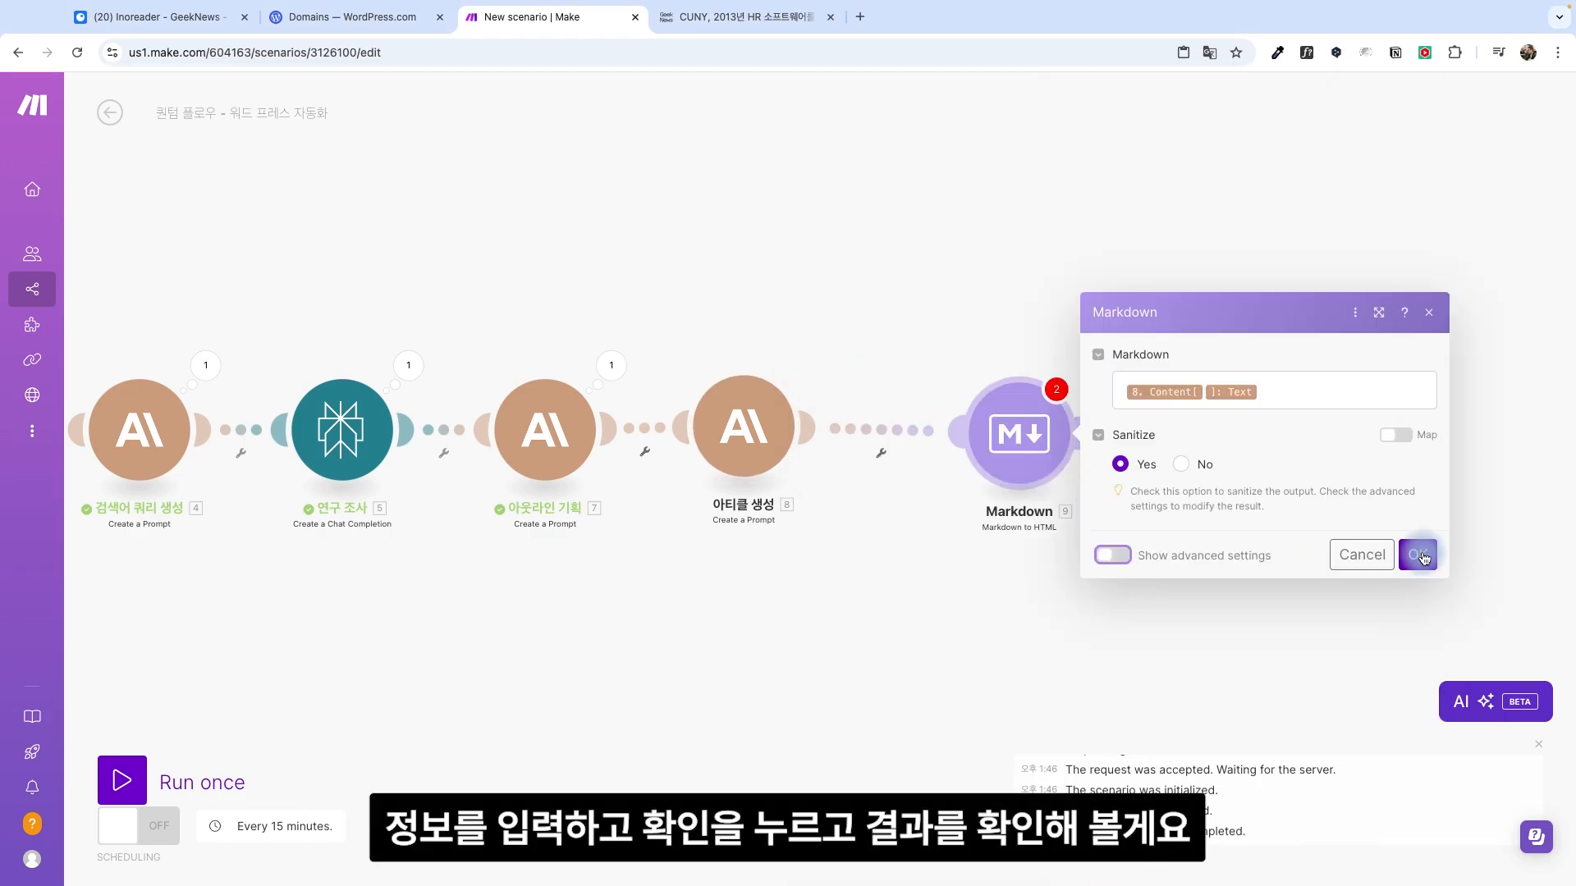
click(1418, 554)
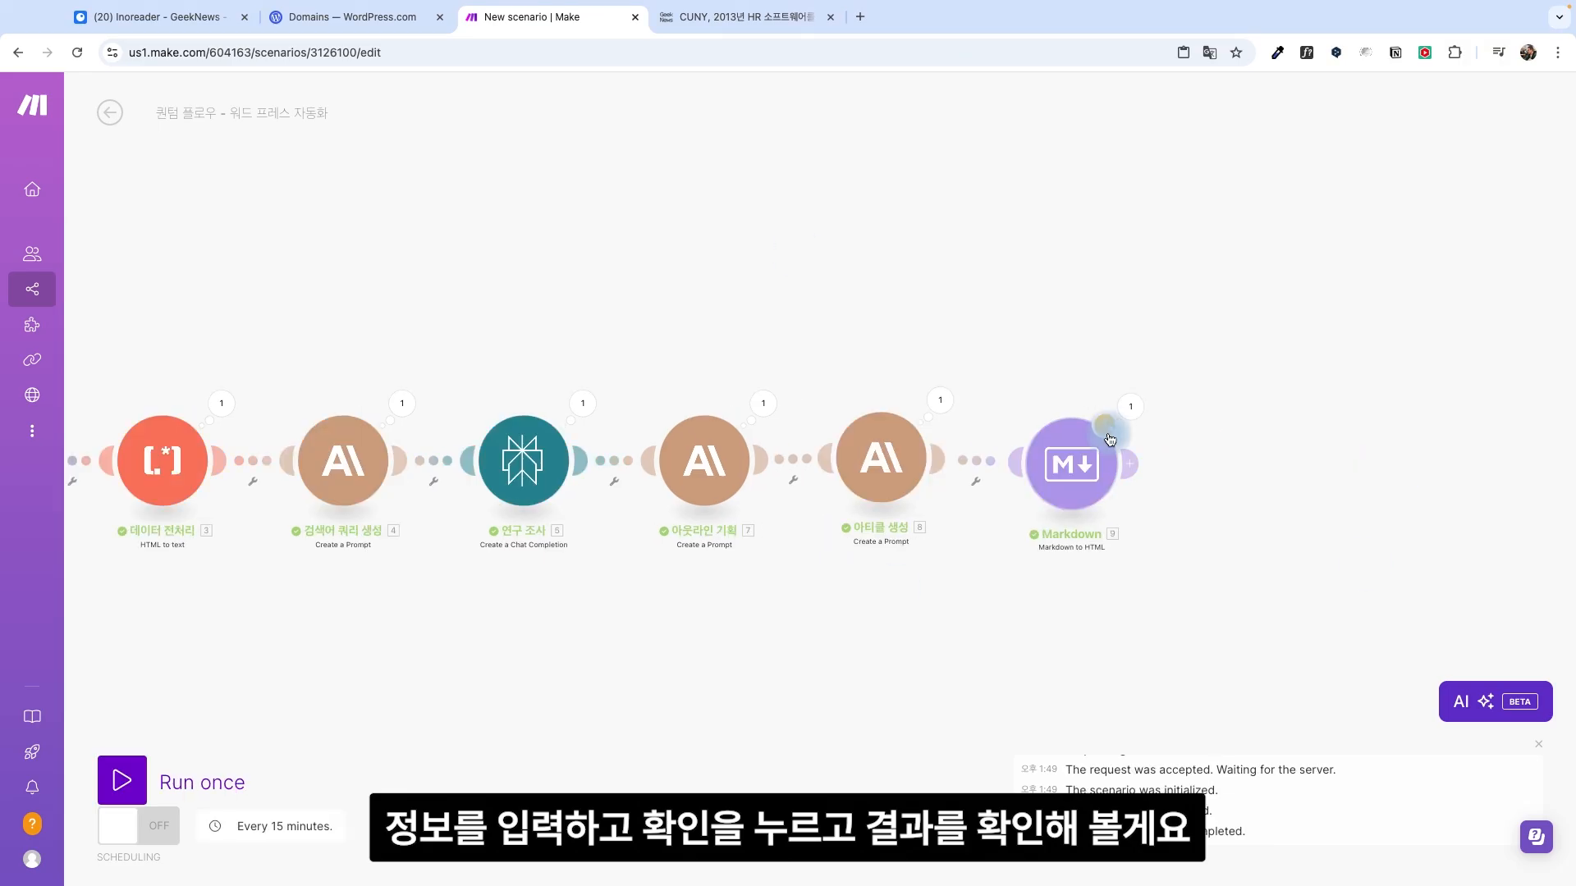
Step: Examine the generated HTML in the Markdown module's output bundle
click(1105, 424)
scroll(1330, 763, down, 10)
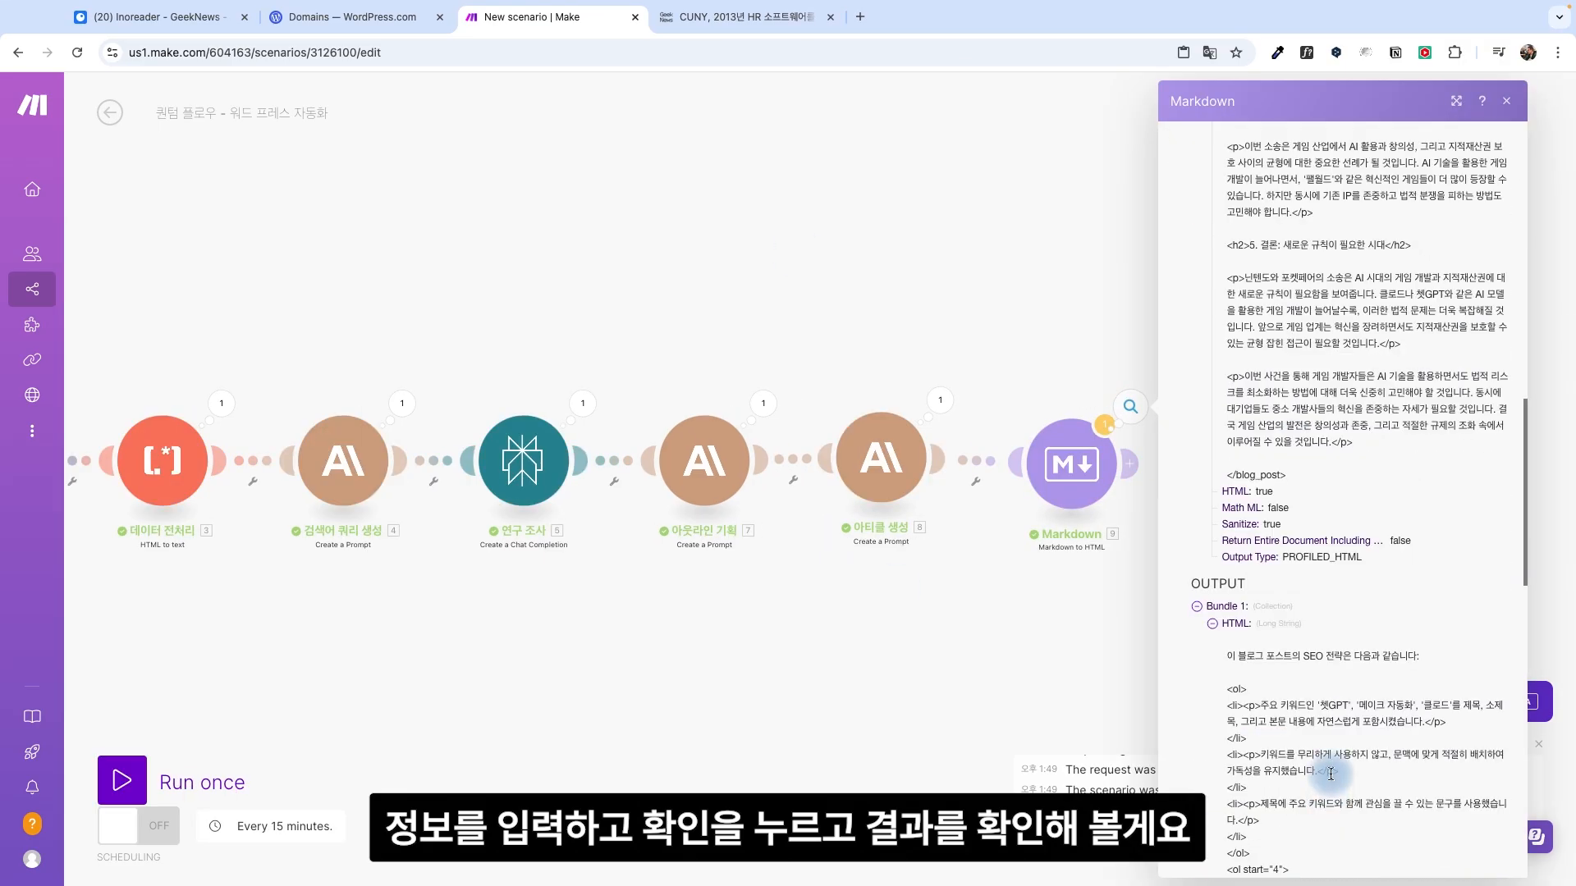
scroll(1334, 722, up, 15)
scroll(1304, 653, down, 5)
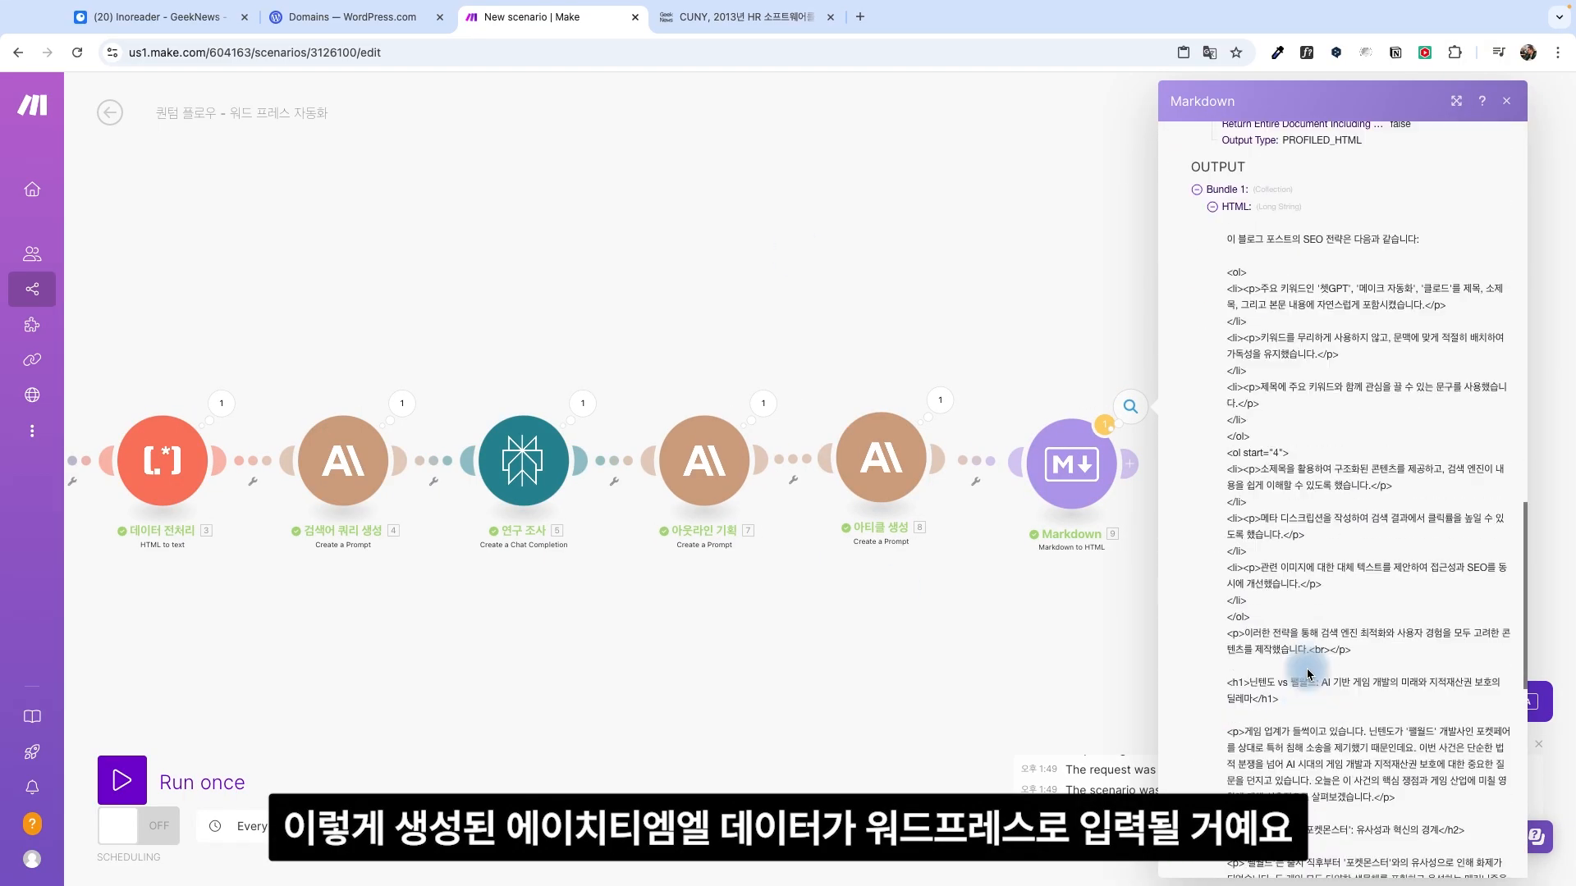
click(1185, 139)
Step: Insert the Run Python Code modules 아티클 전략 추출 and 아티클 추출 between 아티클 생성 and Markdown, and auto-align the scenario
drag(976, 446, 1264, 453)
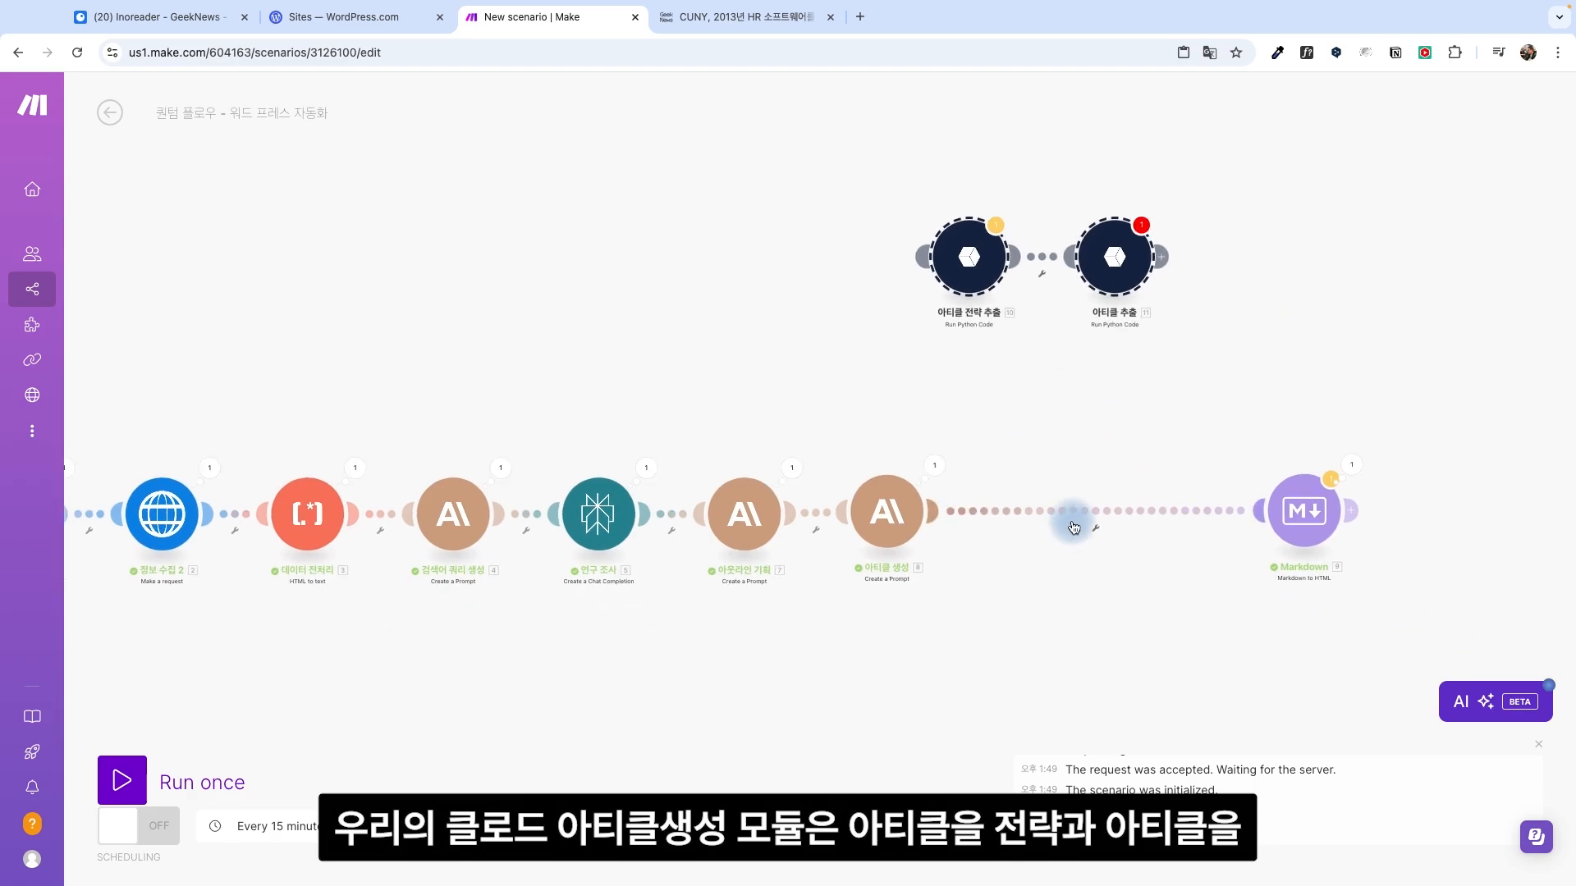
click(1073, 526)
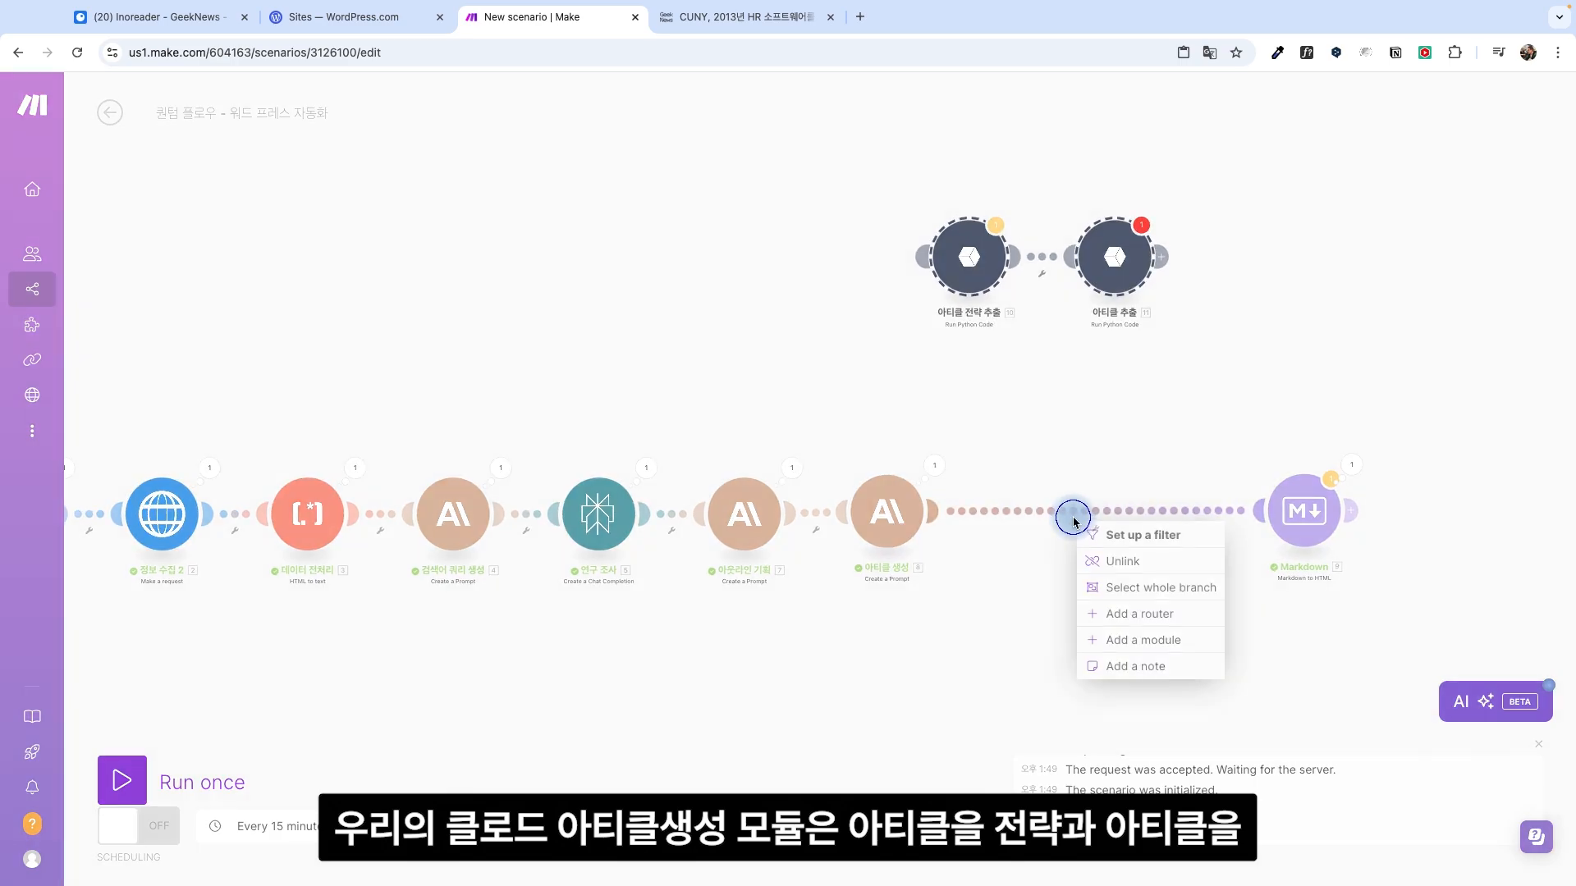
click(1109, 555)
drag(939, 519, 967, 263)
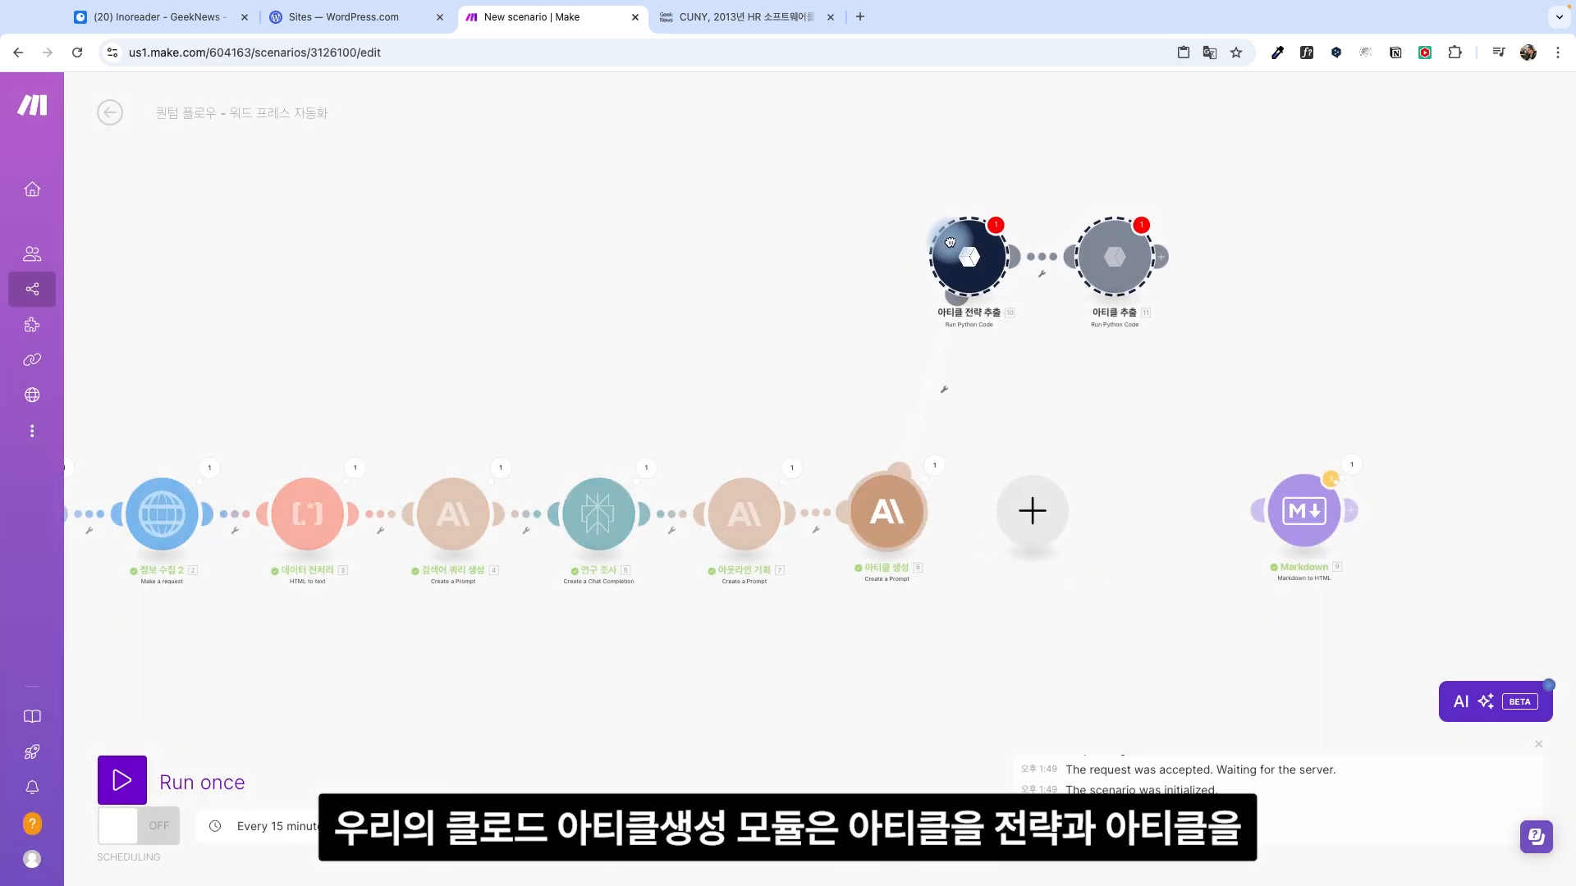
drag(1161, 257, 1229, 508)
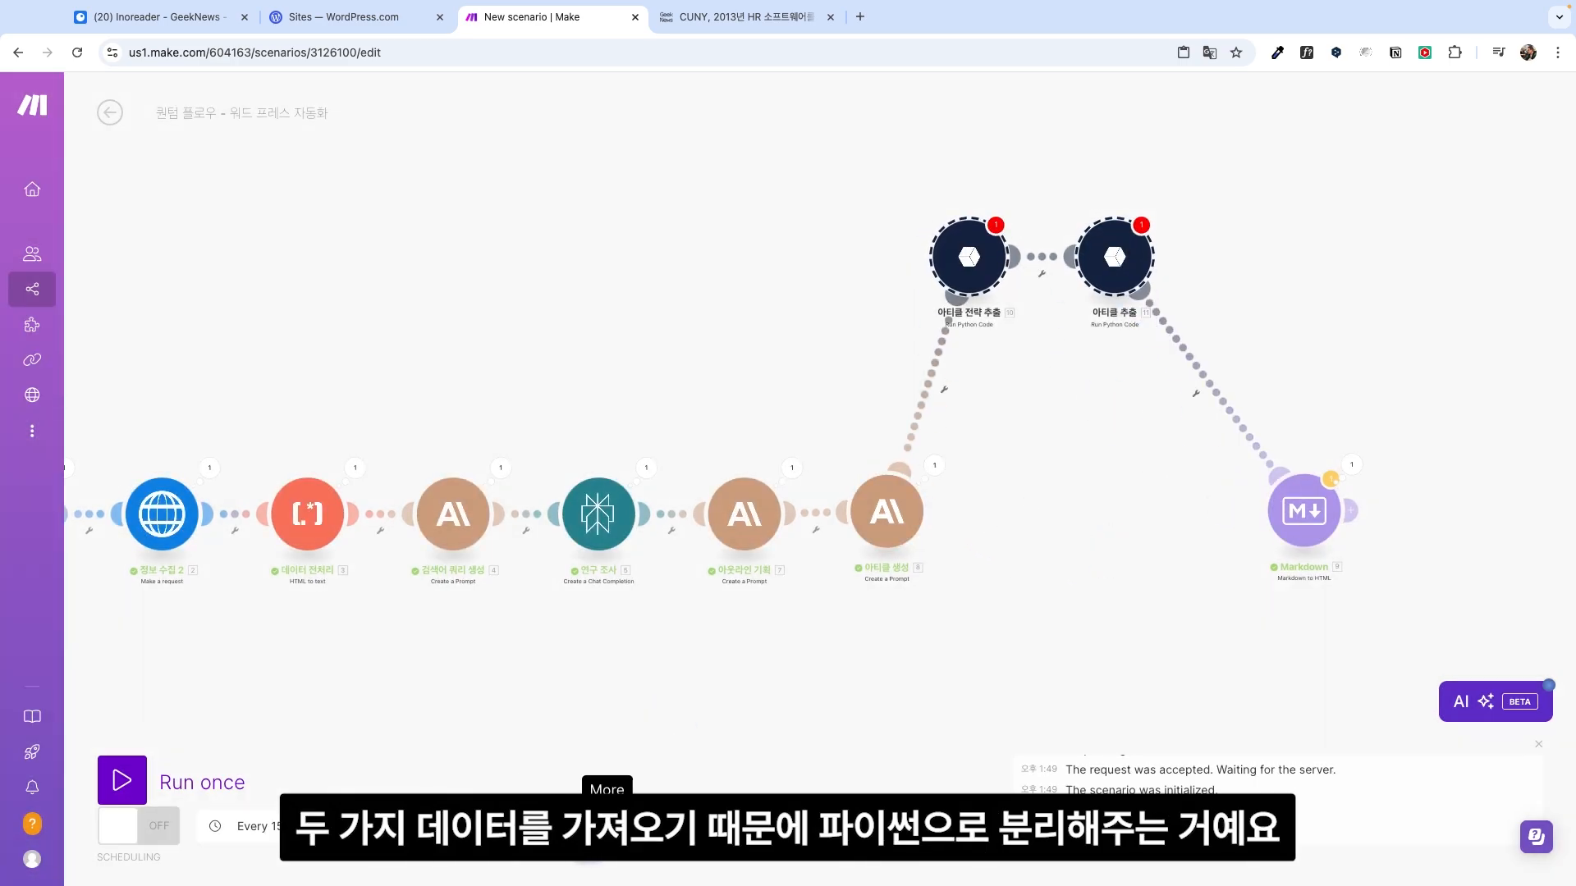
click(525, 824)
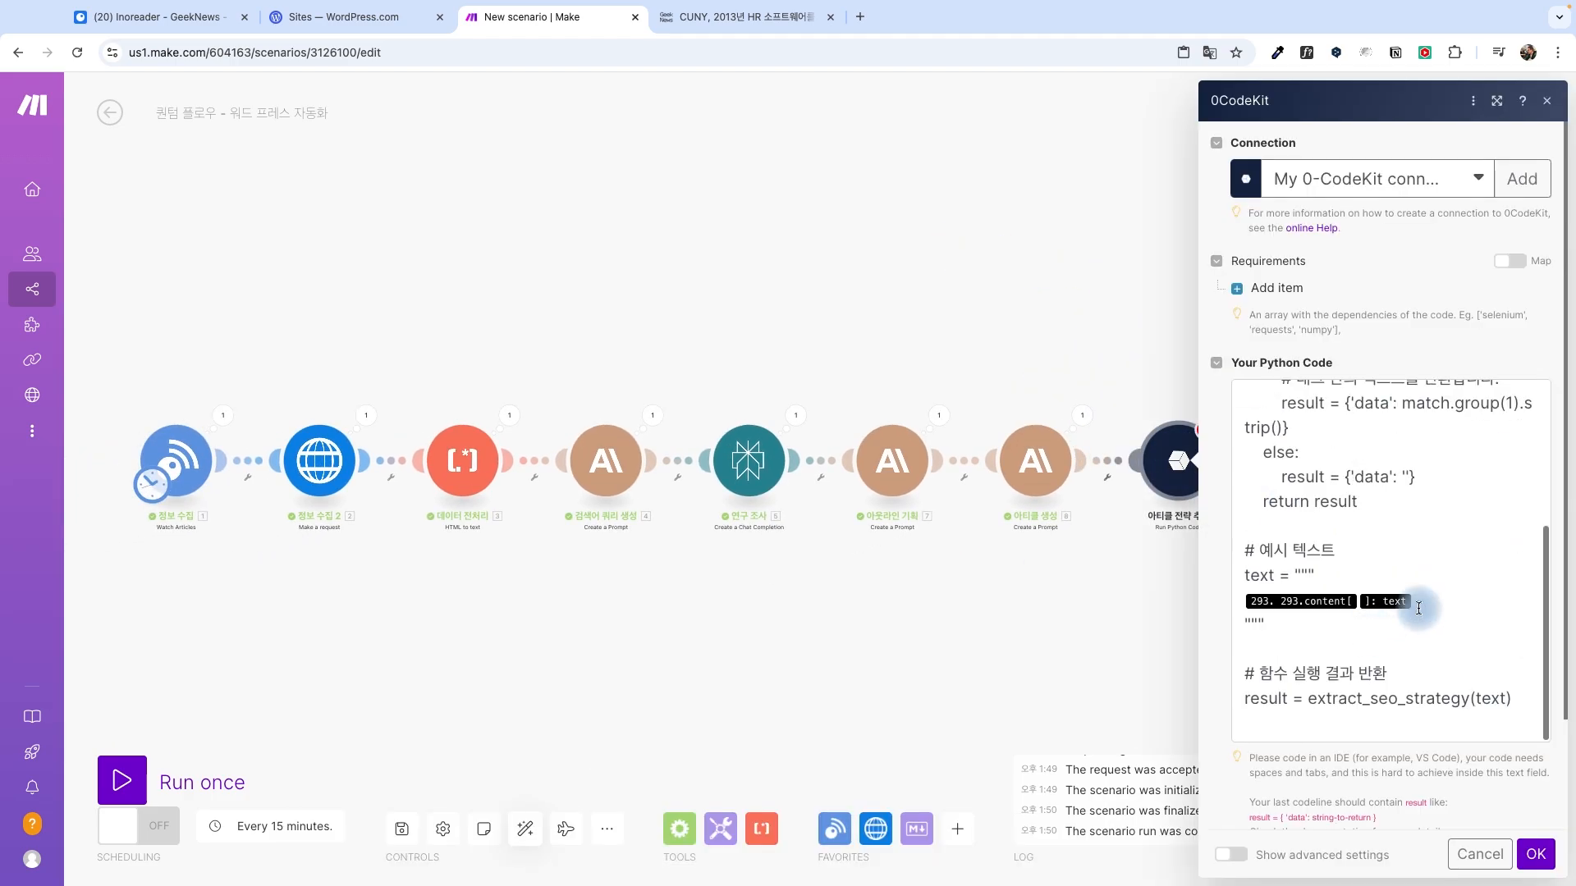
Step: Point the Python code of 아티클 전략 추출 at the article text and the Markdown field at the Python result data
click(1493, 711)
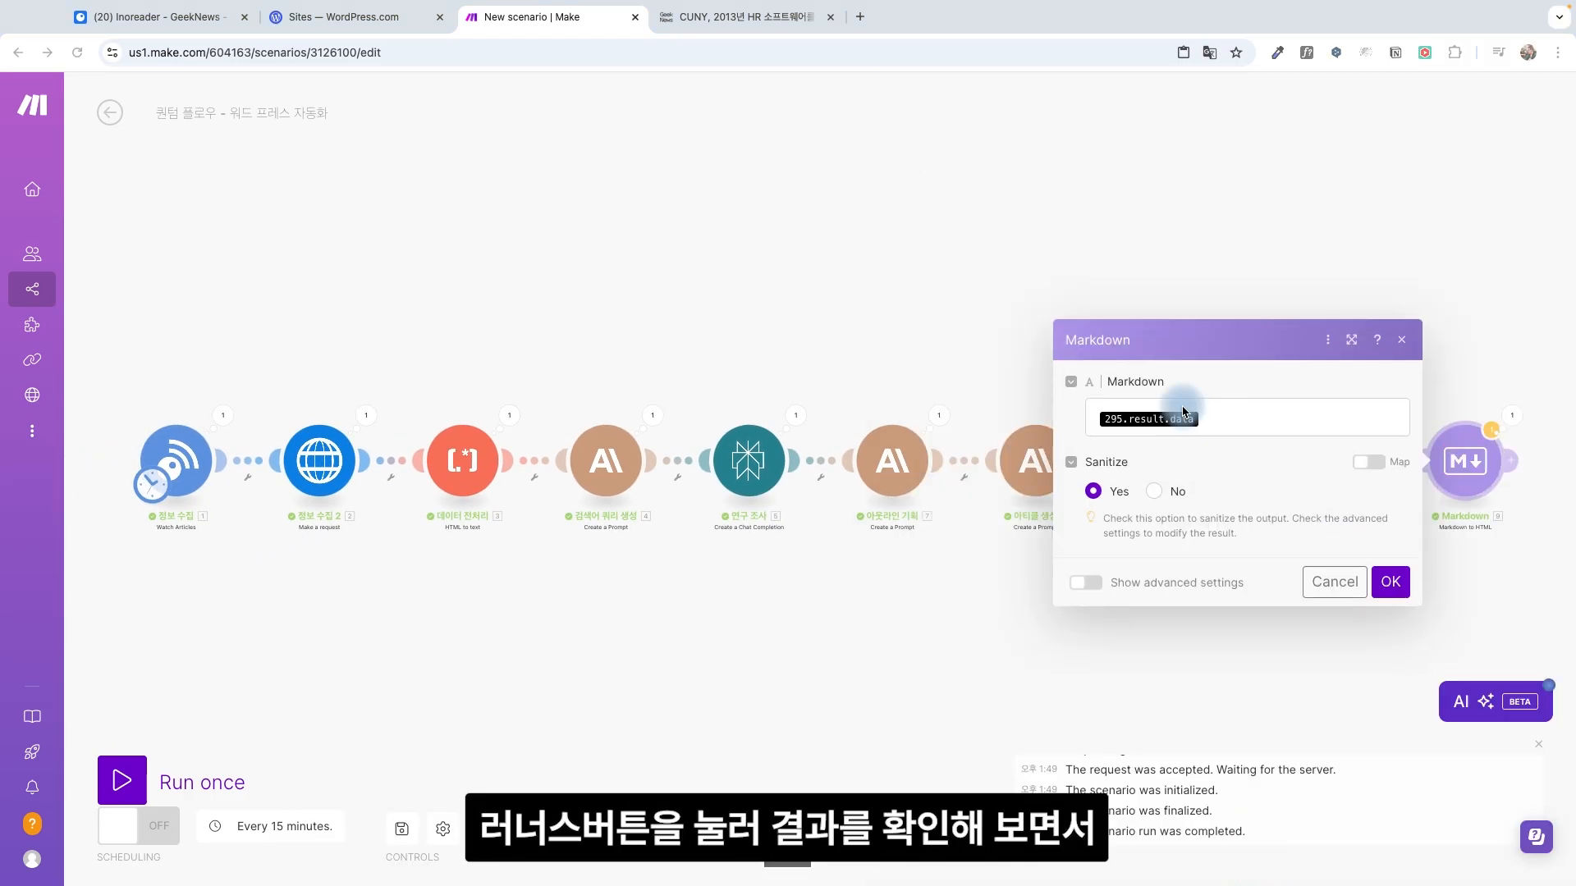
click(1239, 435)
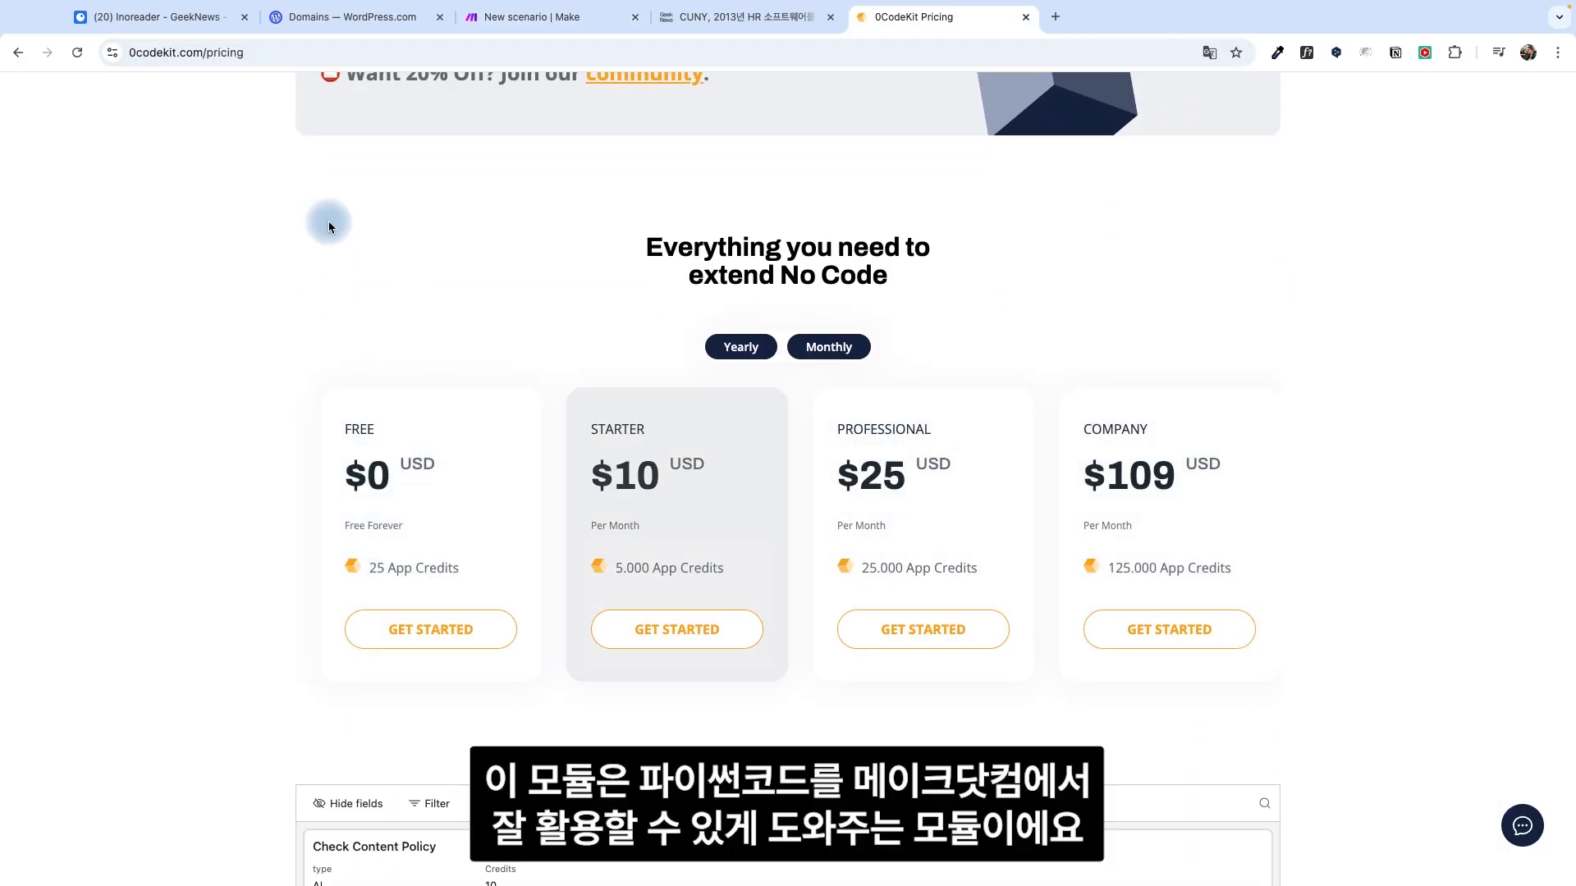
Step: Return to the Make scenario from the 0CodeKit pricing page and review the Markdown module's HTML output
click(517, 18)
scroll(1182, 537, down, 2)
scroll(1181, 537, down, 10)
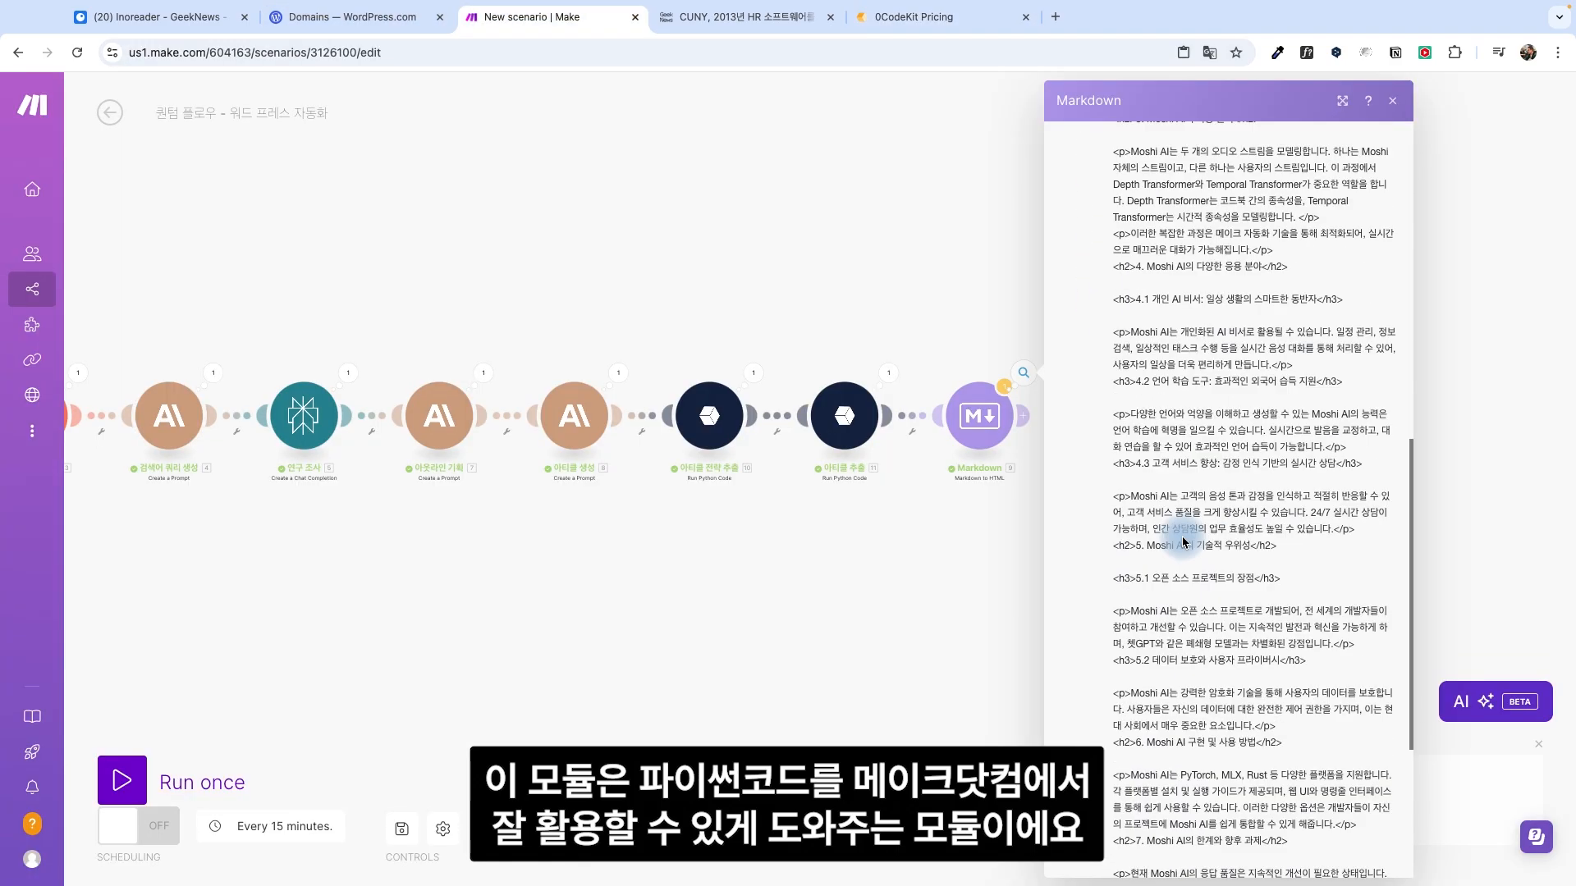
click(969, 603)
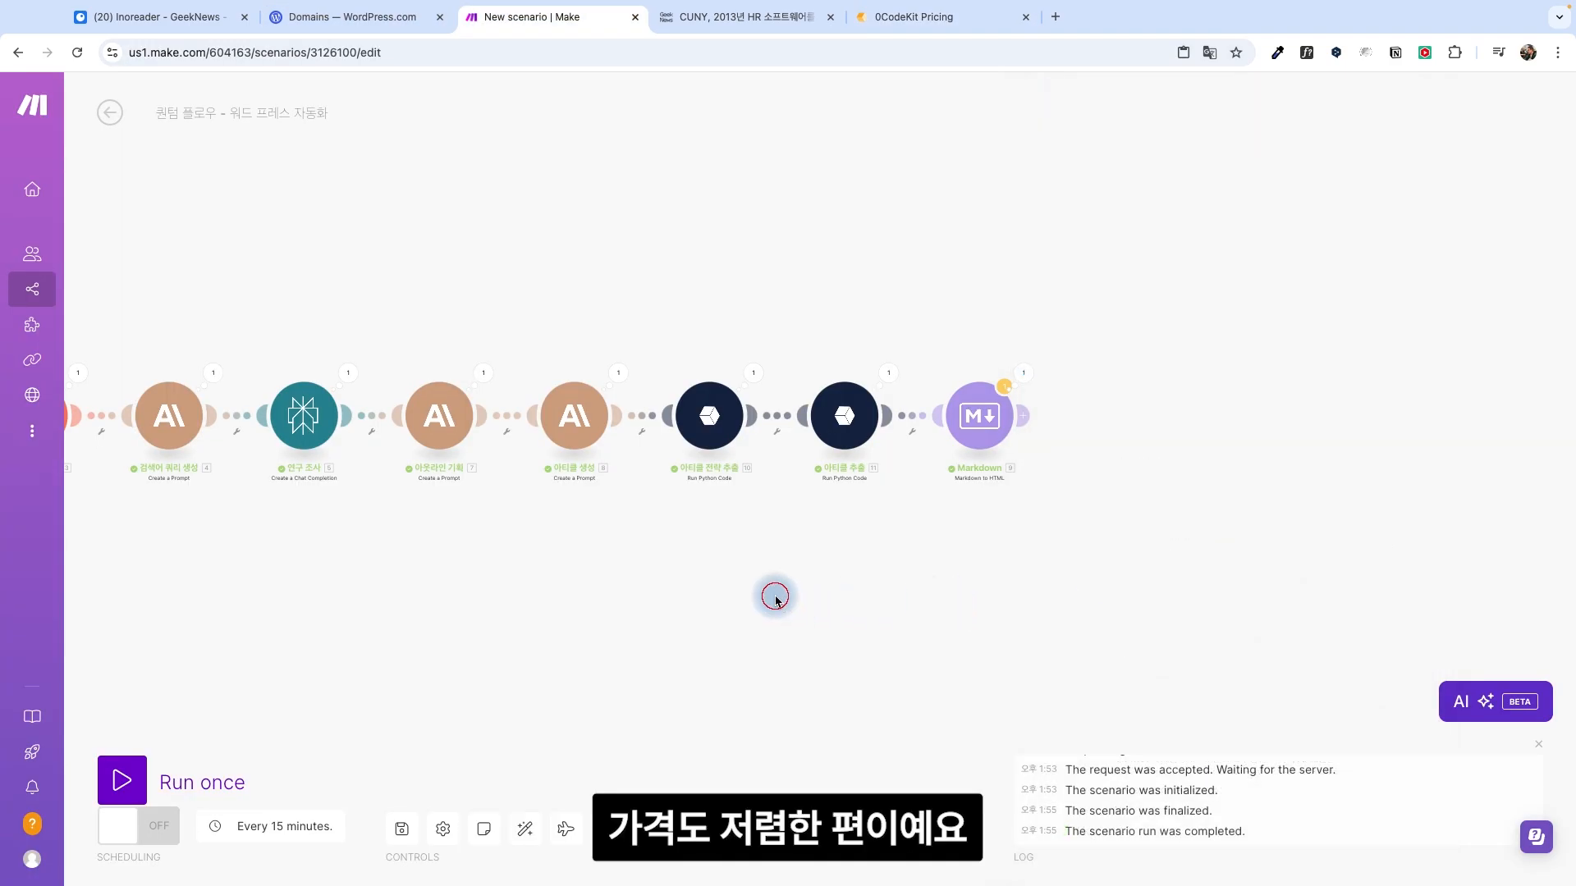
Step: Search the web for apiframe in a new browser tab and open the apiframe.pro Midjourney API site
key(ctrl+t)
text(apiframe)
key(Return)
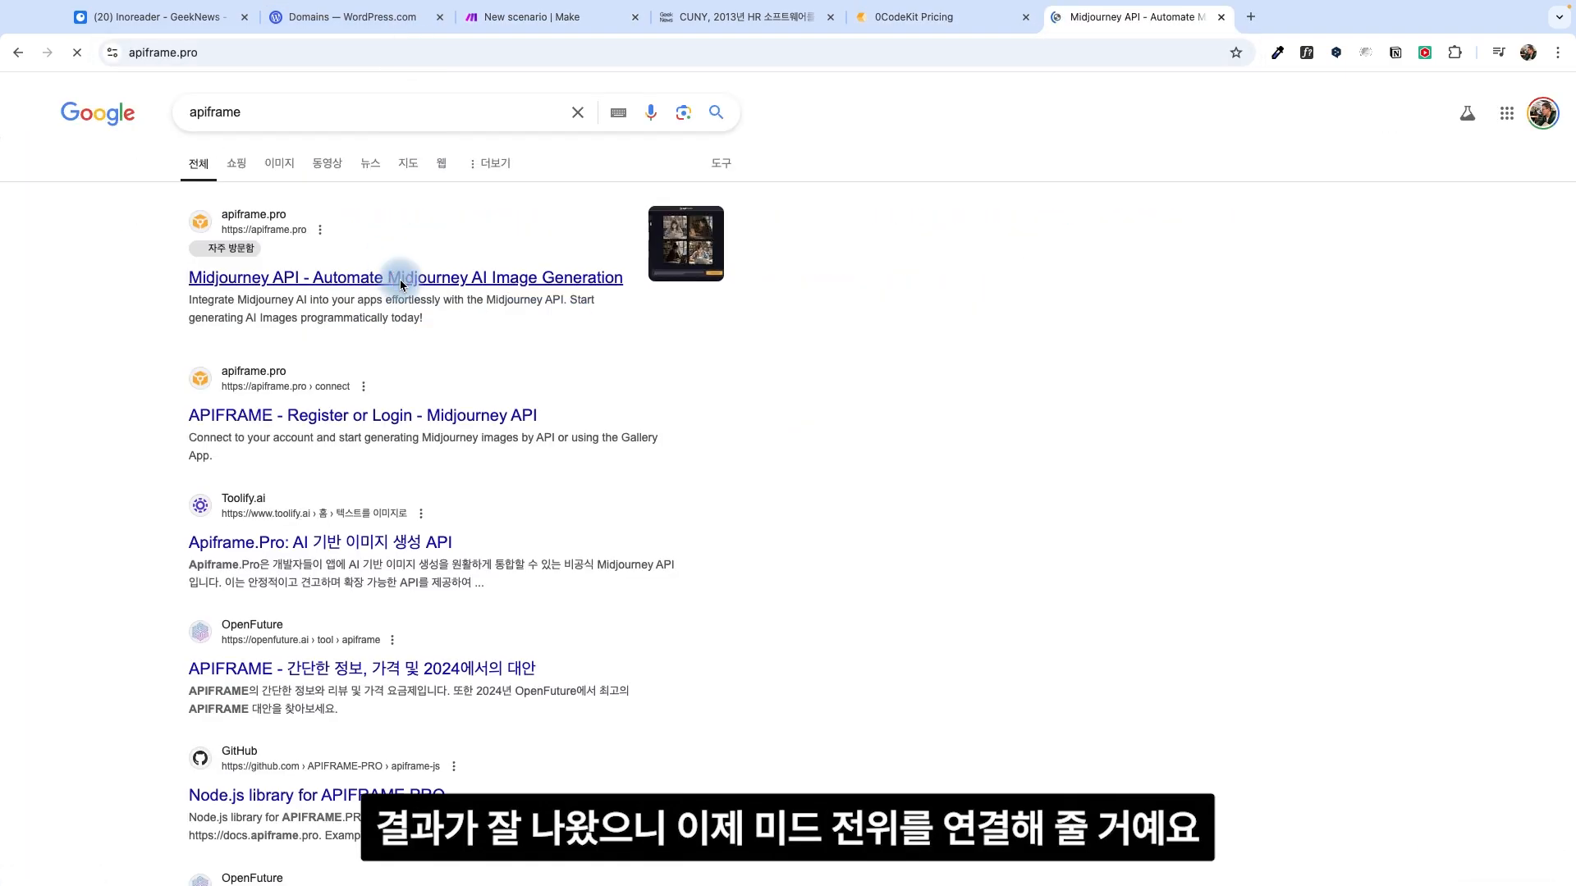
click(397, 274)
Step: Sign up for APIFRAME.PRO by authorizing it with the GitHub account and open the account settings
click(1230, 115)
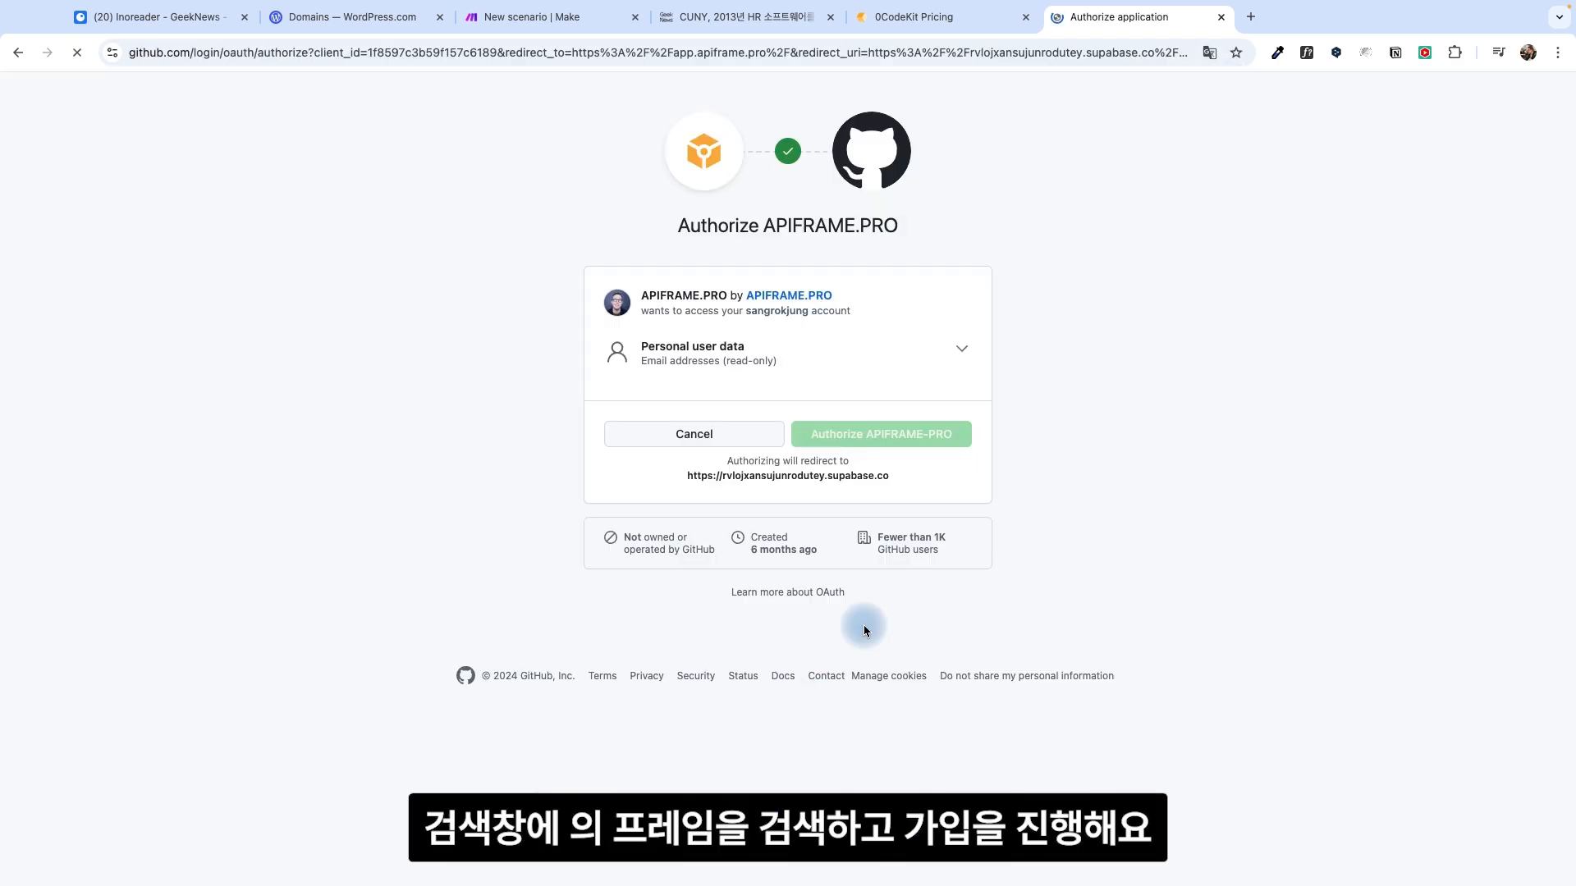
click(872, 435)
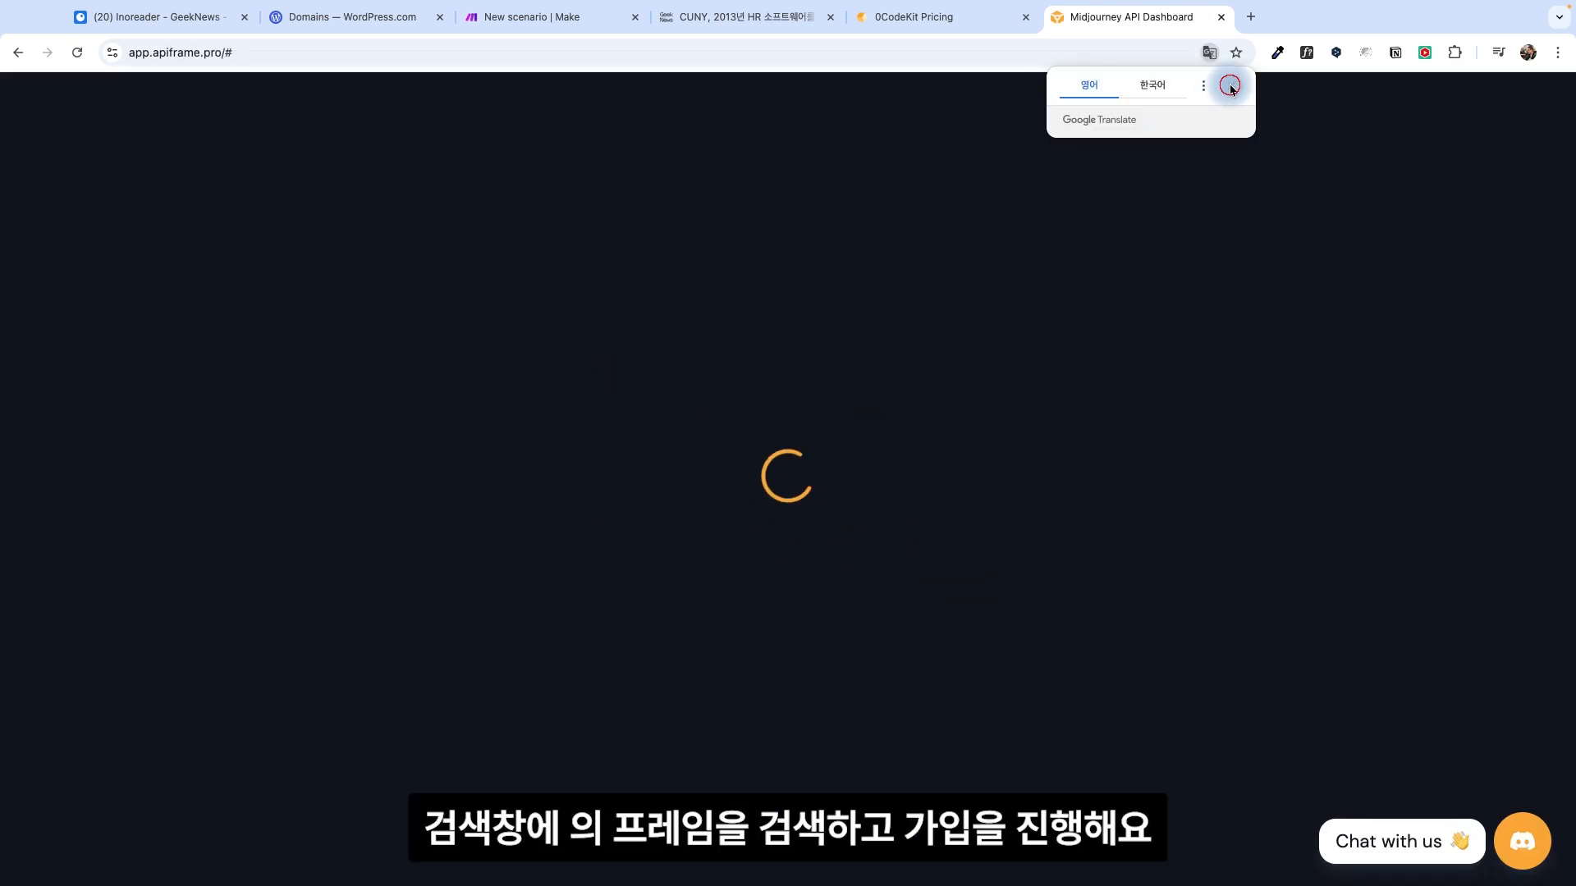
click(1229, 86)
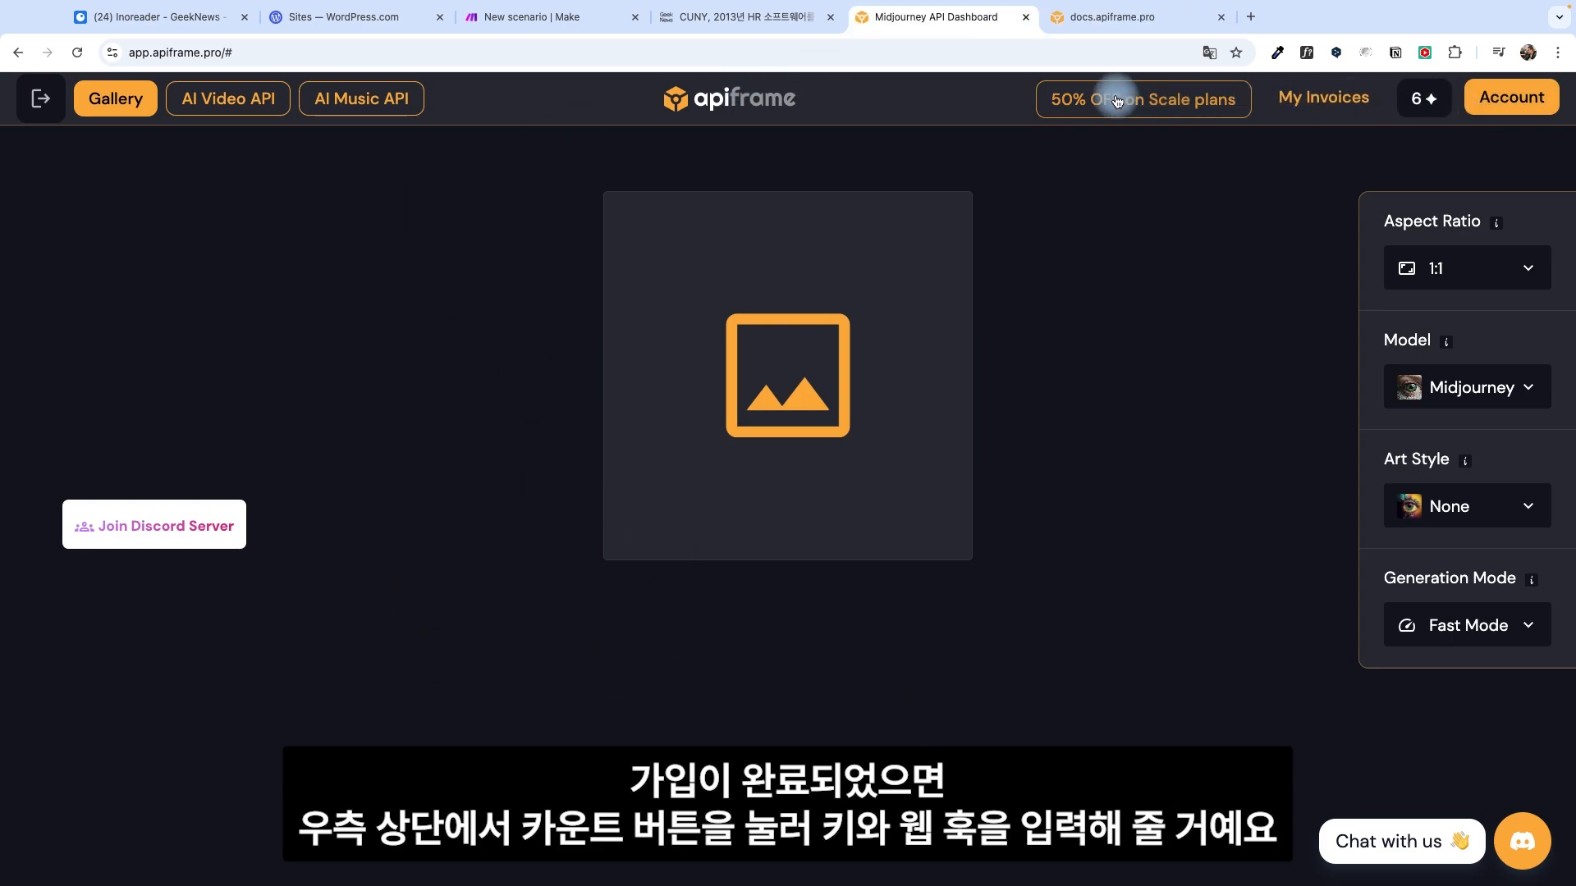
click(1524, 111)
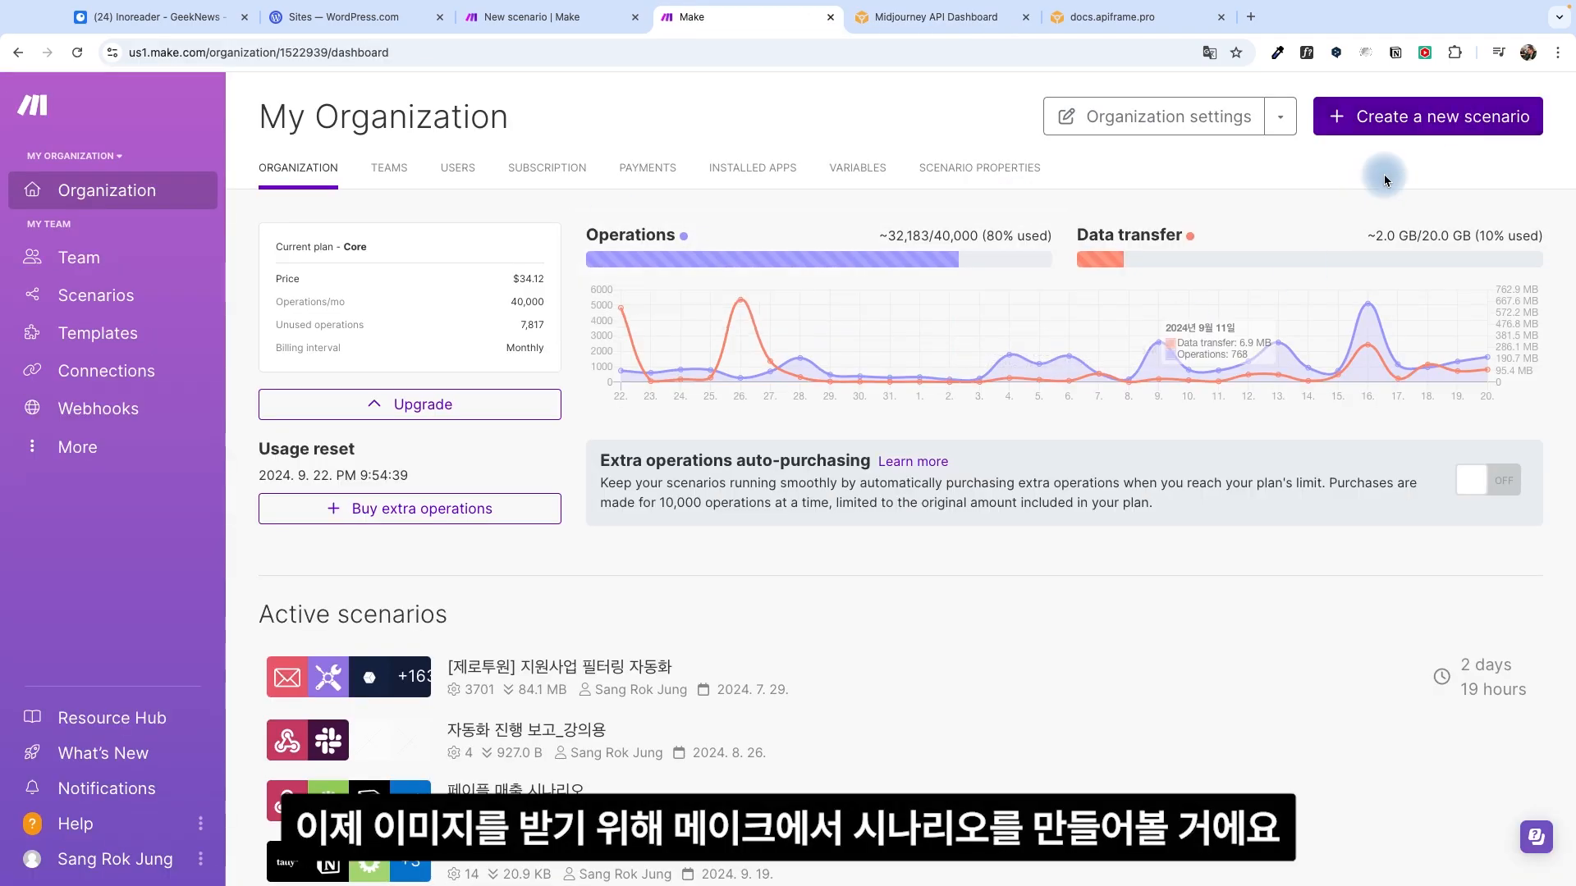
Step: Create a new Make scenario and search for the Webhooks app to start it with a custom webhook
click(1426, 116)
text(ㅈ듀)
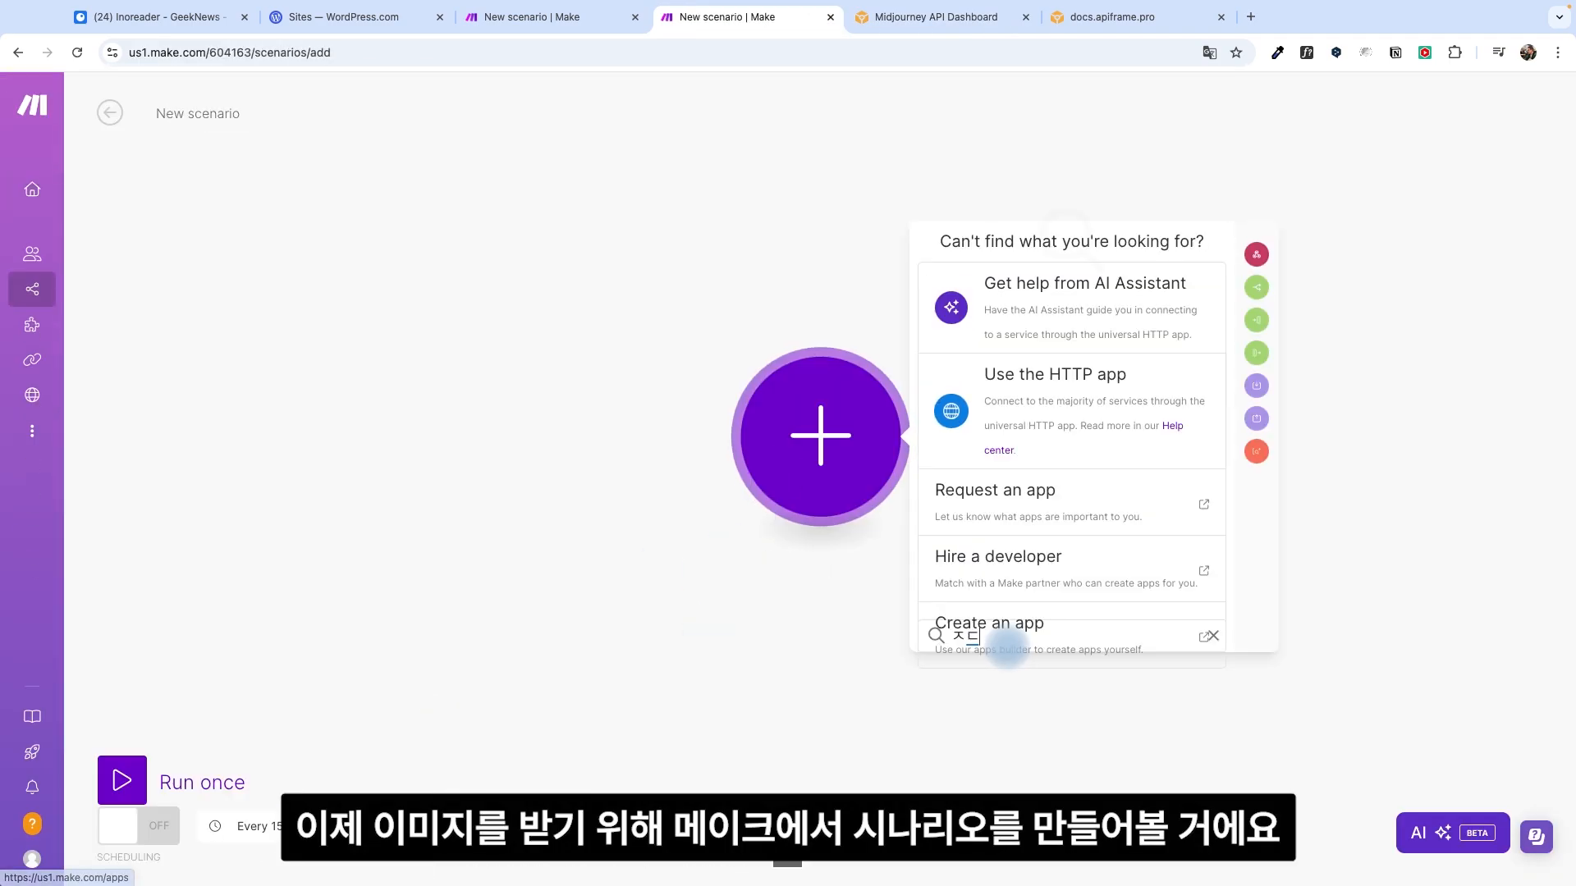
key(BackSpace)
key(BackSpace)
key(BackSpace)
text(web)
click(1054, 297)
Step: Add a webhook named aprframe 웹훅 to the custom webhook module and save it
click(976, 429)
click(1192, 349)
key(BackSpace)
text(aprframe )
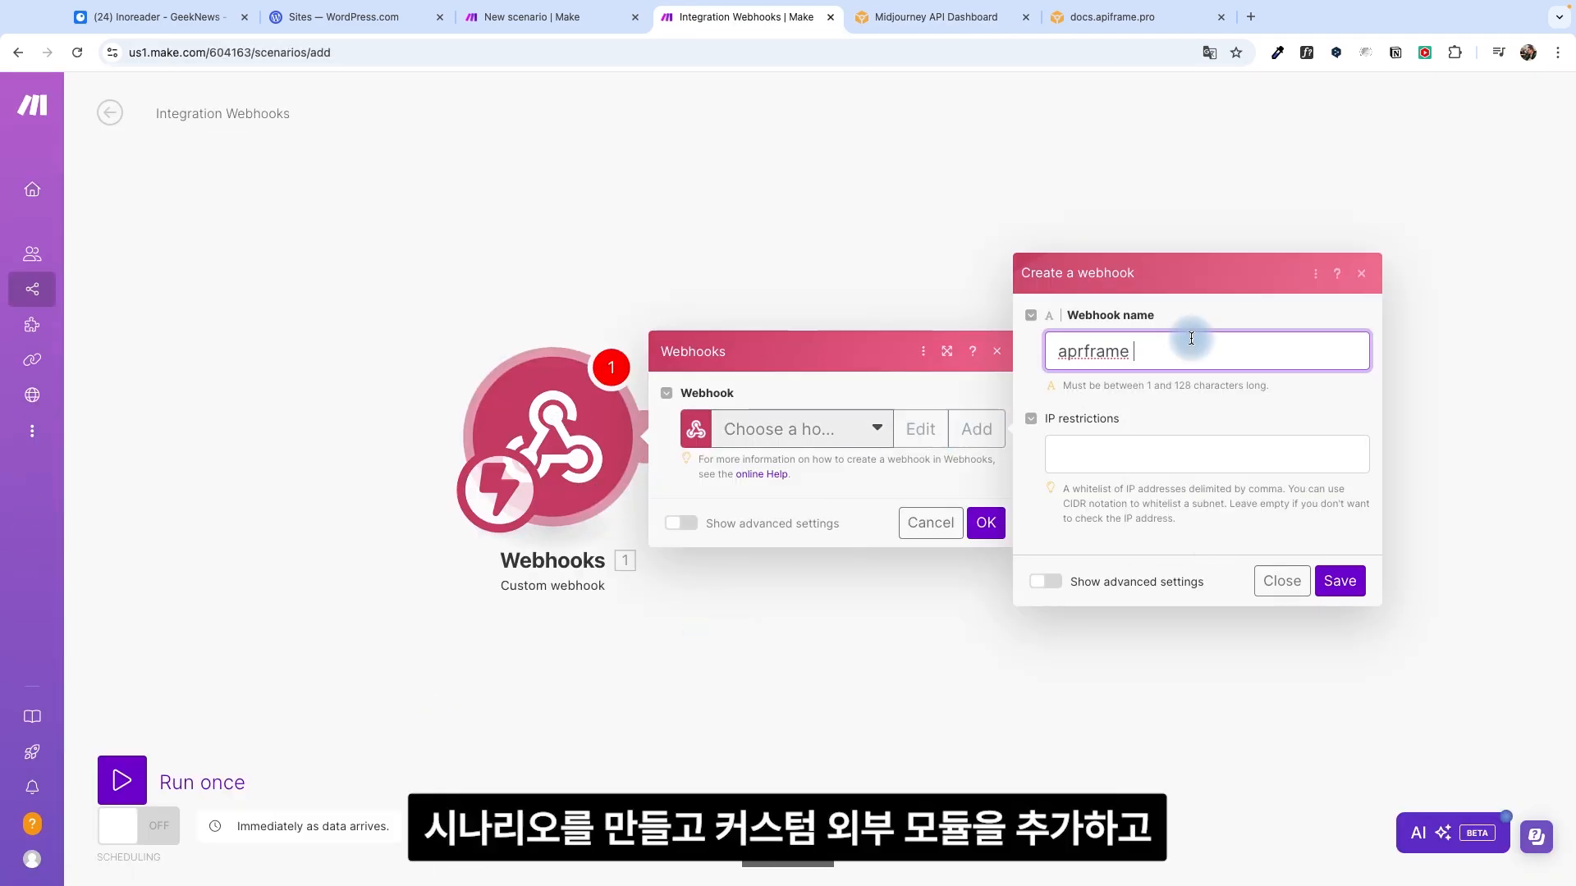
text(웹훅)
key(Return)
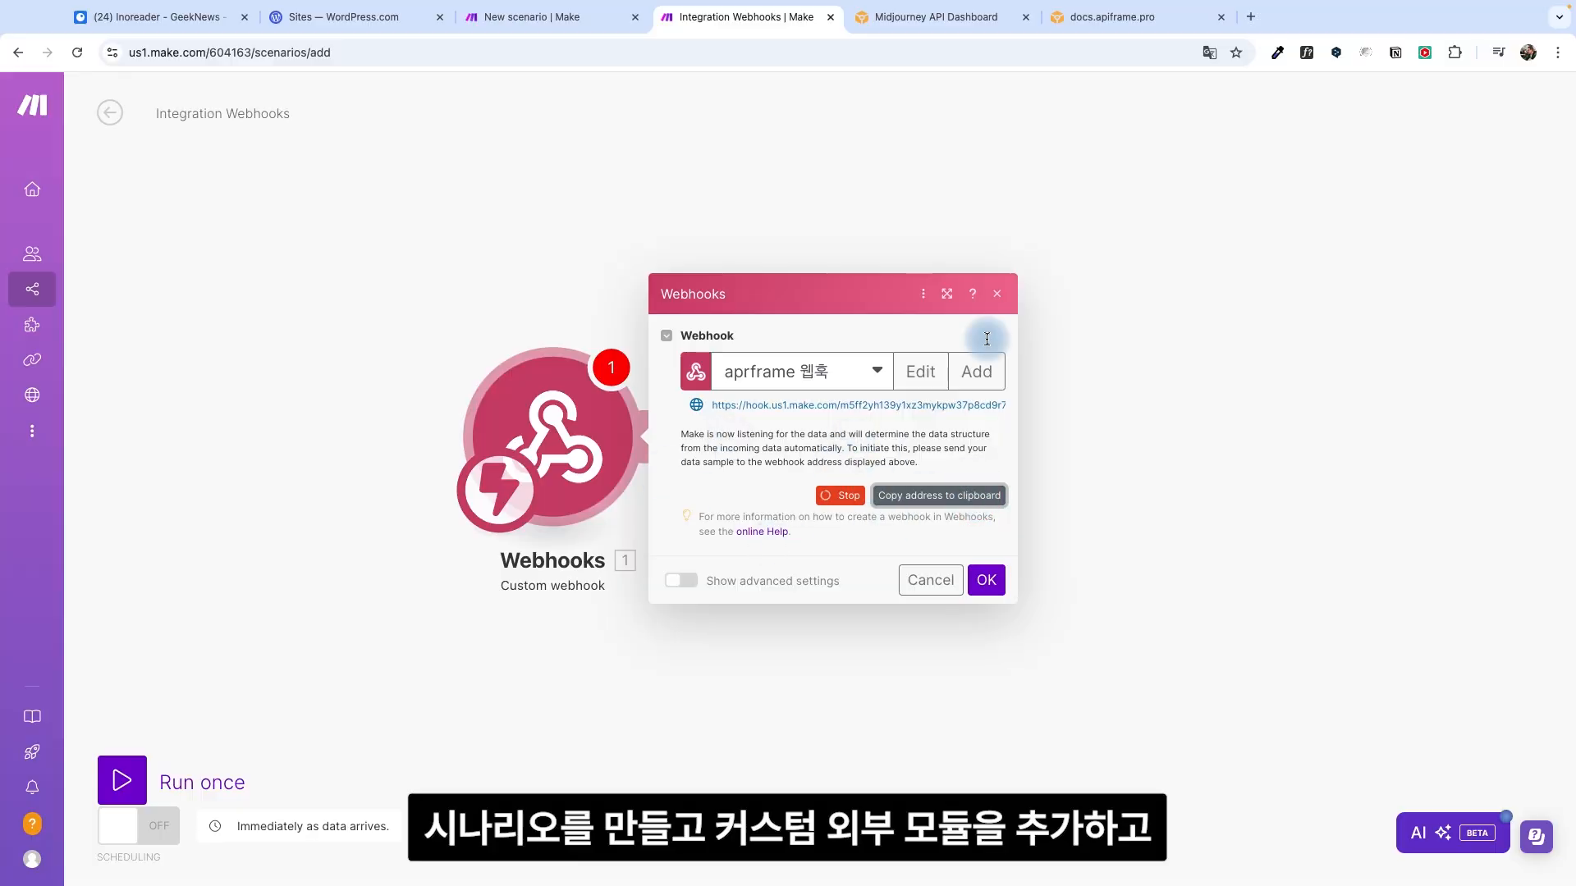
Step: Enter the webhook address in the Apiframe account and generate a test image of a woman holding a basket of oranges
click(1120, 29)
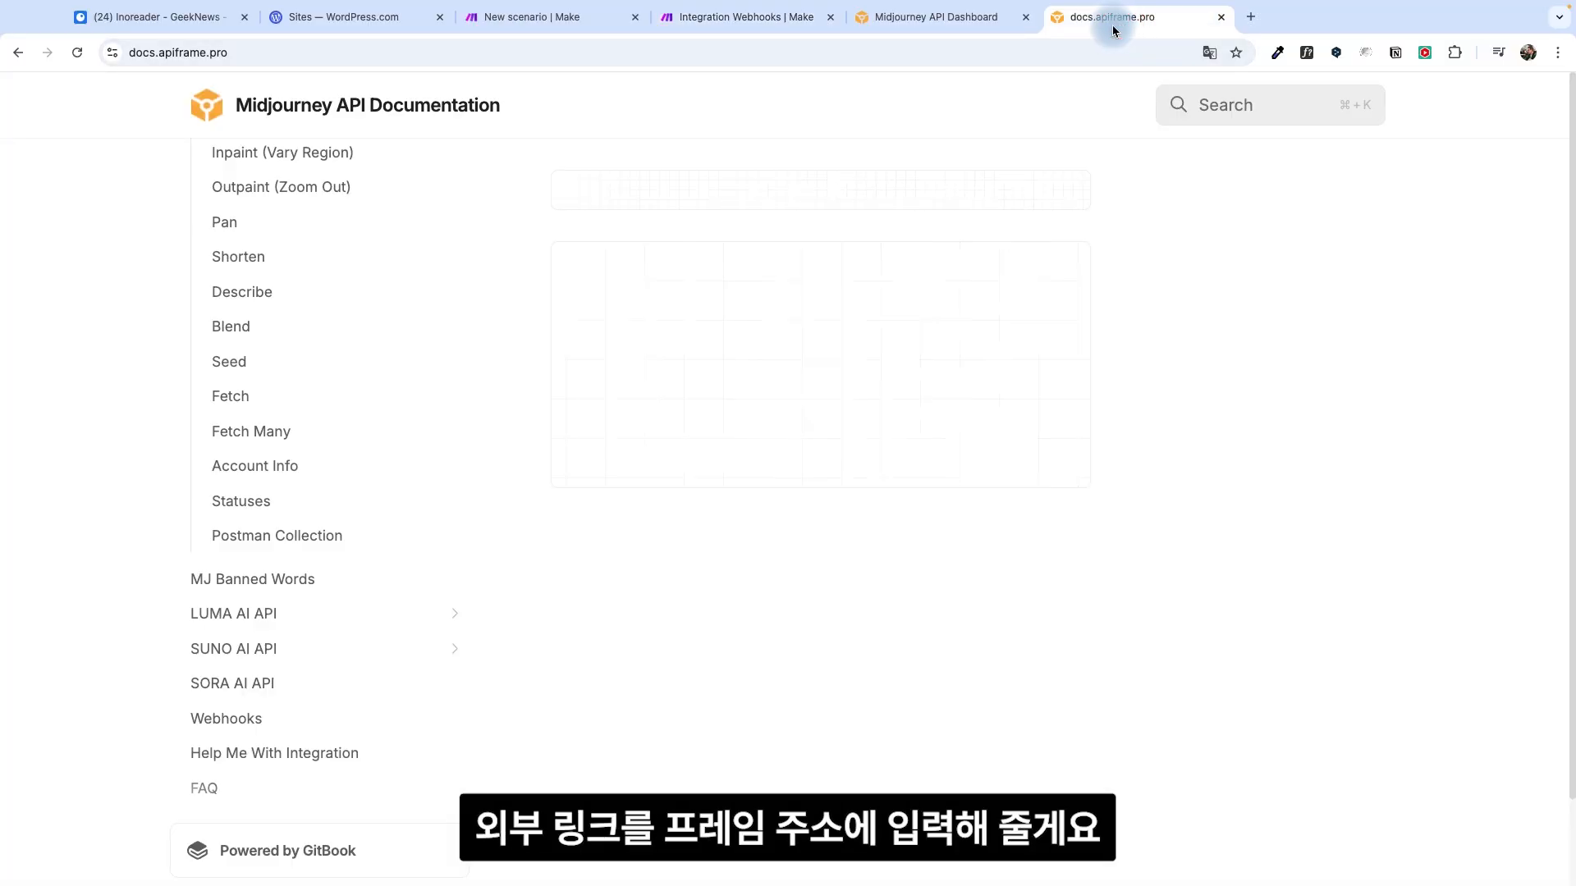
click(936, 17)
click(843, 637)
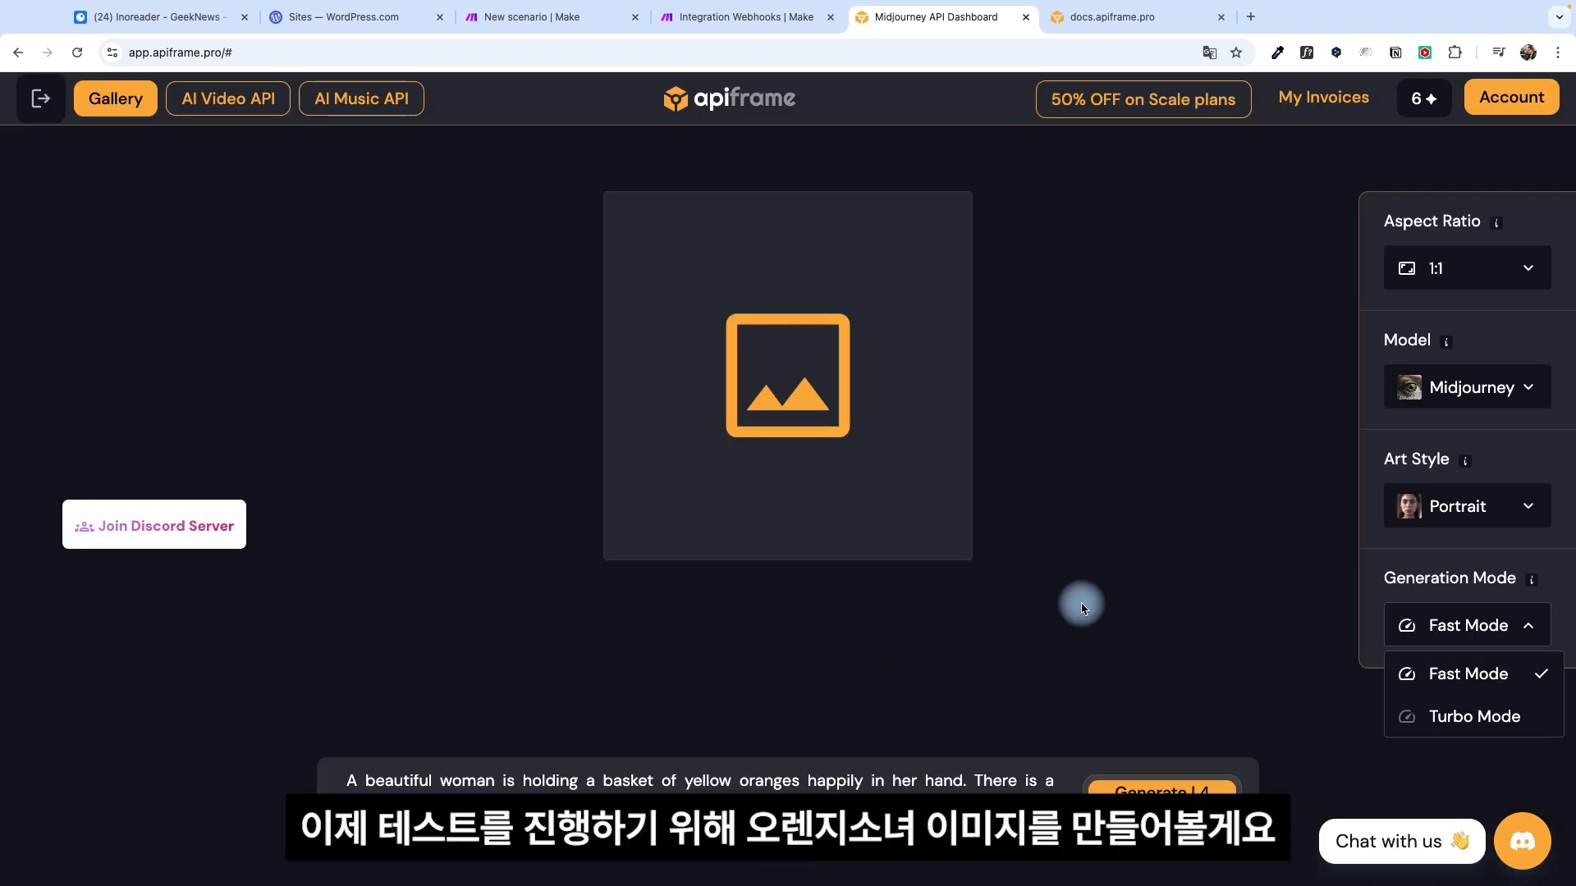
Step: Return to the webhook scenario in Make, check the webhook's data structure status and accept the module settings
click(759, 11)
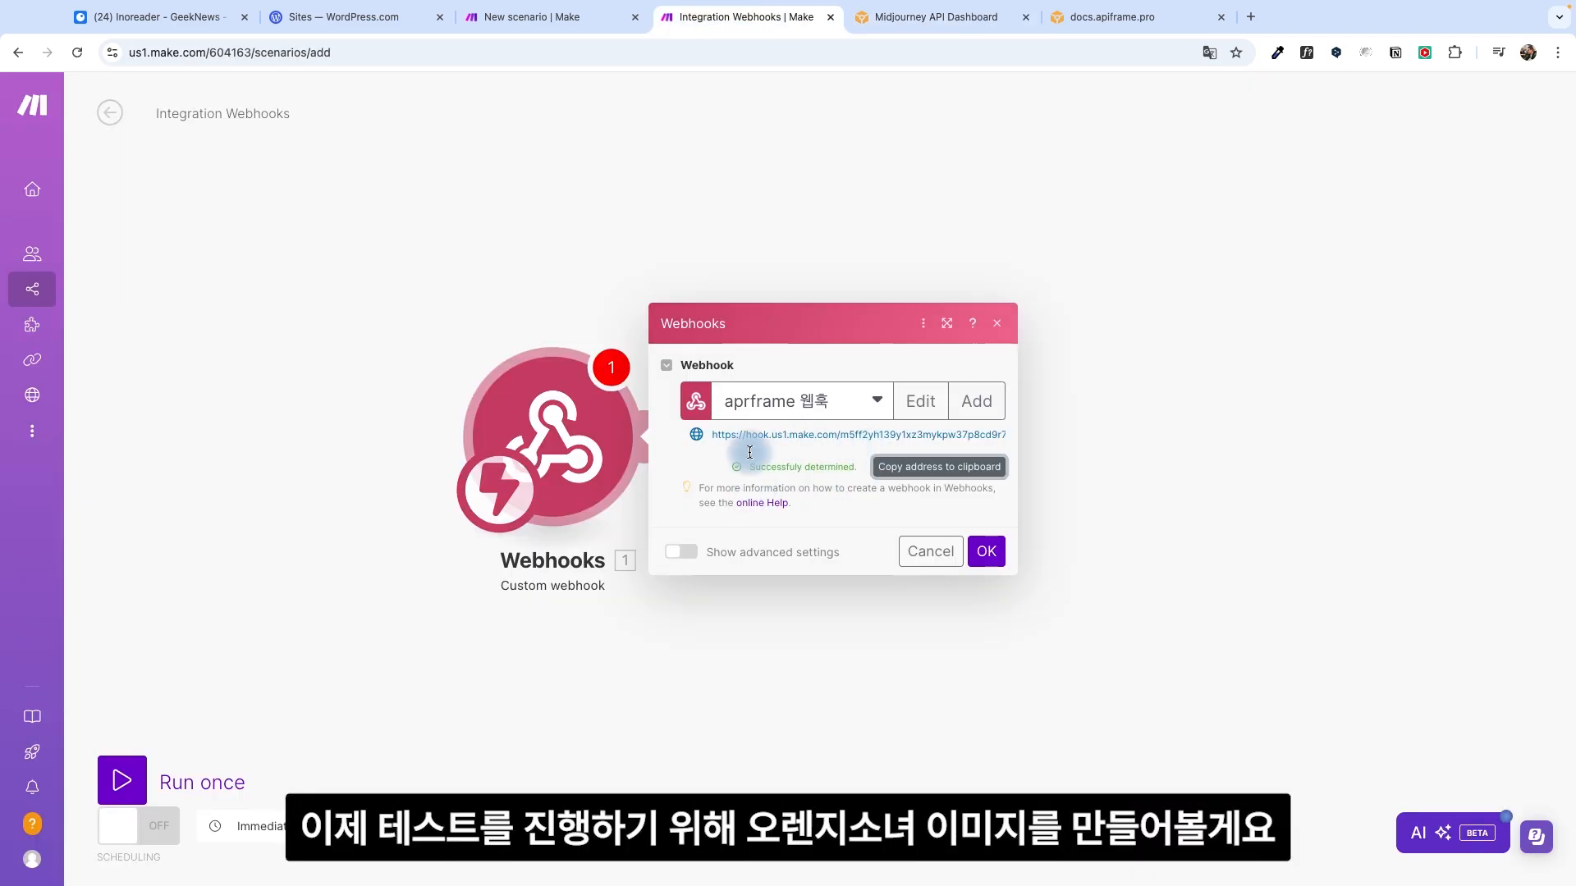
drag(741, 467, 855, 468)
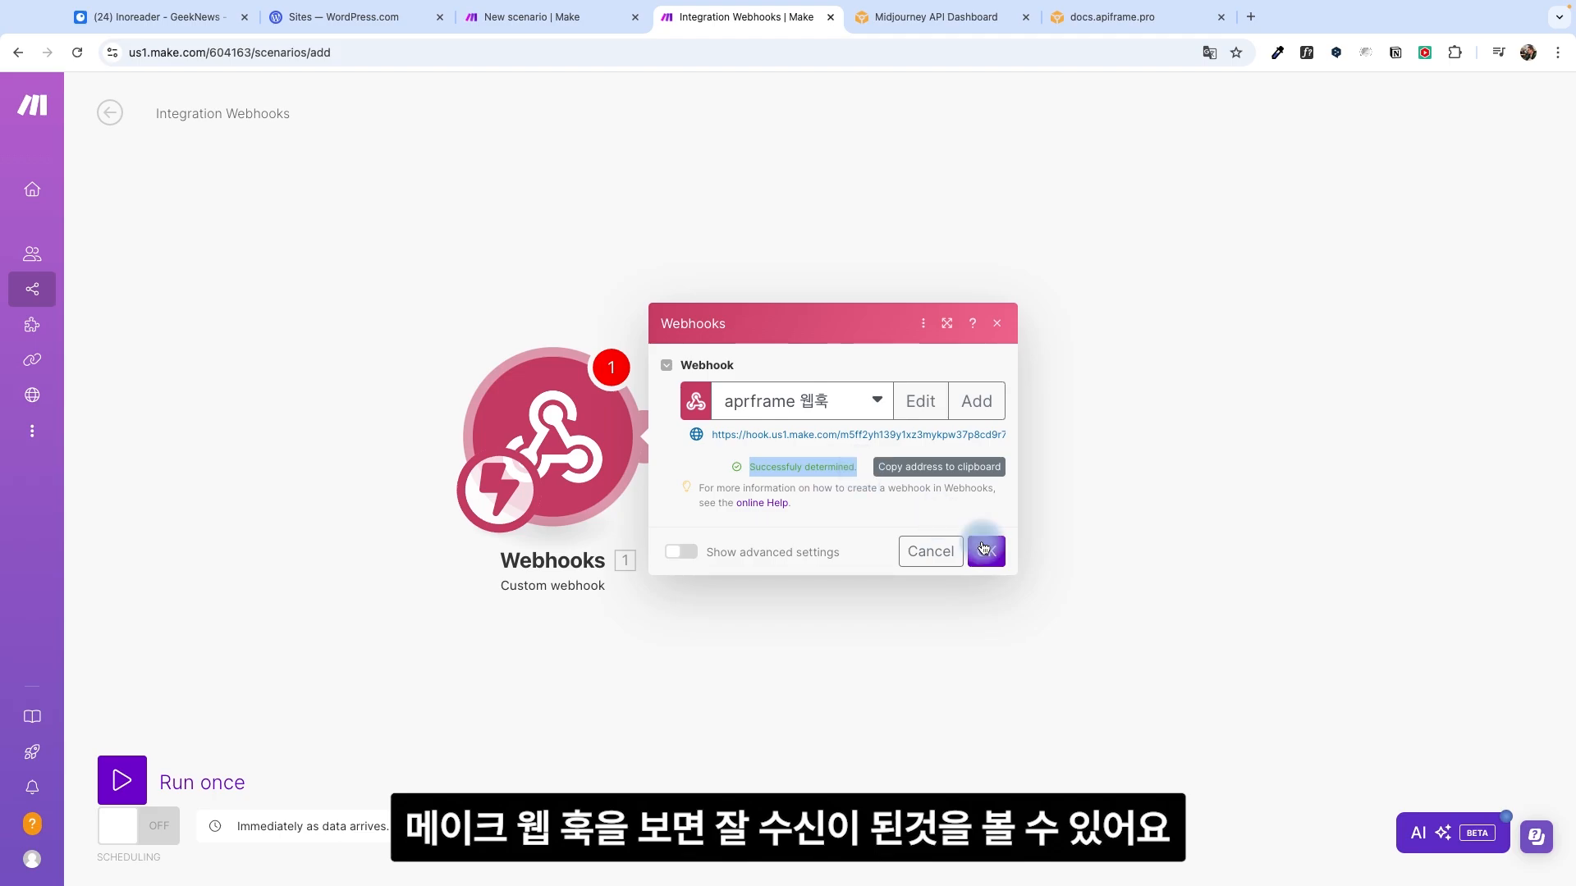
click(985, 549)
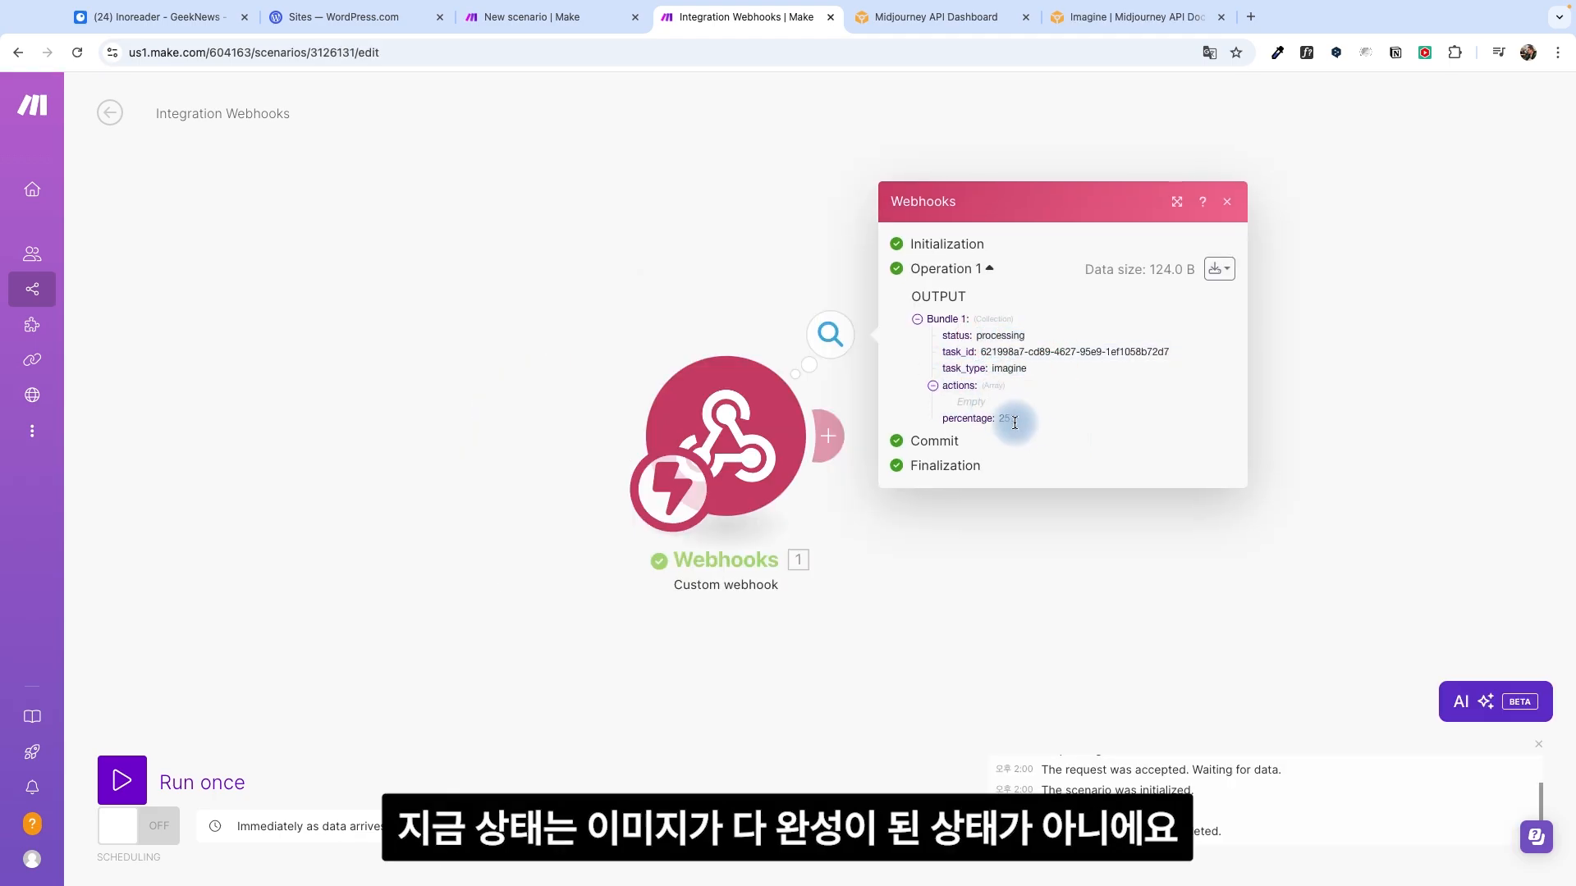
Step: Set up the main scenario's HTTP request with a Content-Type application/json header, Raw JSON prompt body at 1:1 and parsed response, naming it 미드저니 호출
click(939, 18)
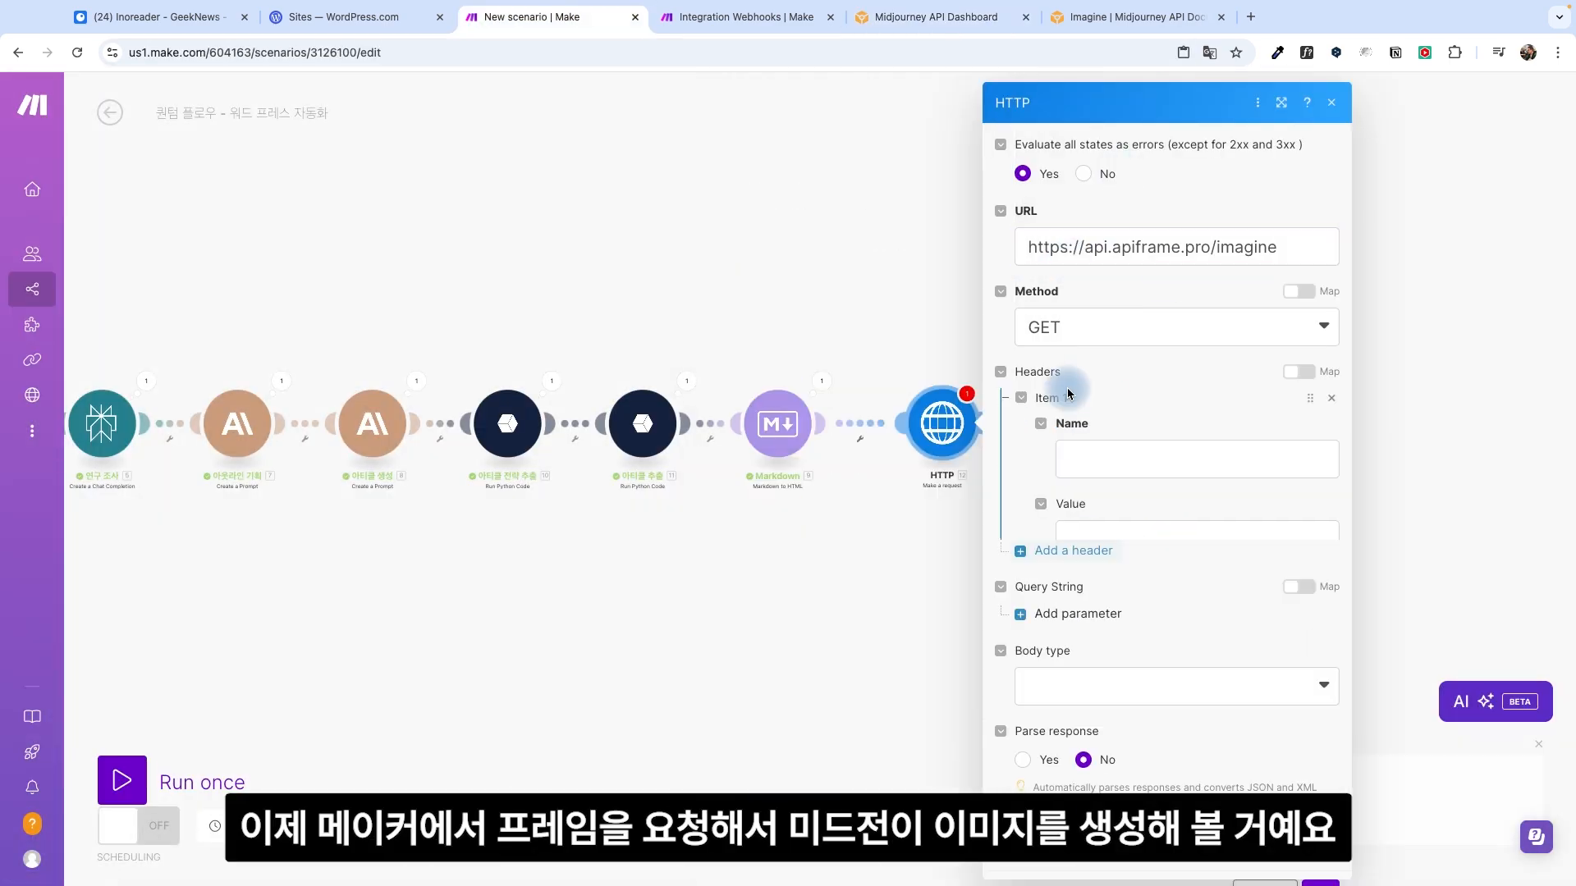
click(1164, 466)
text(NameValueContent-Typeapplication/json)
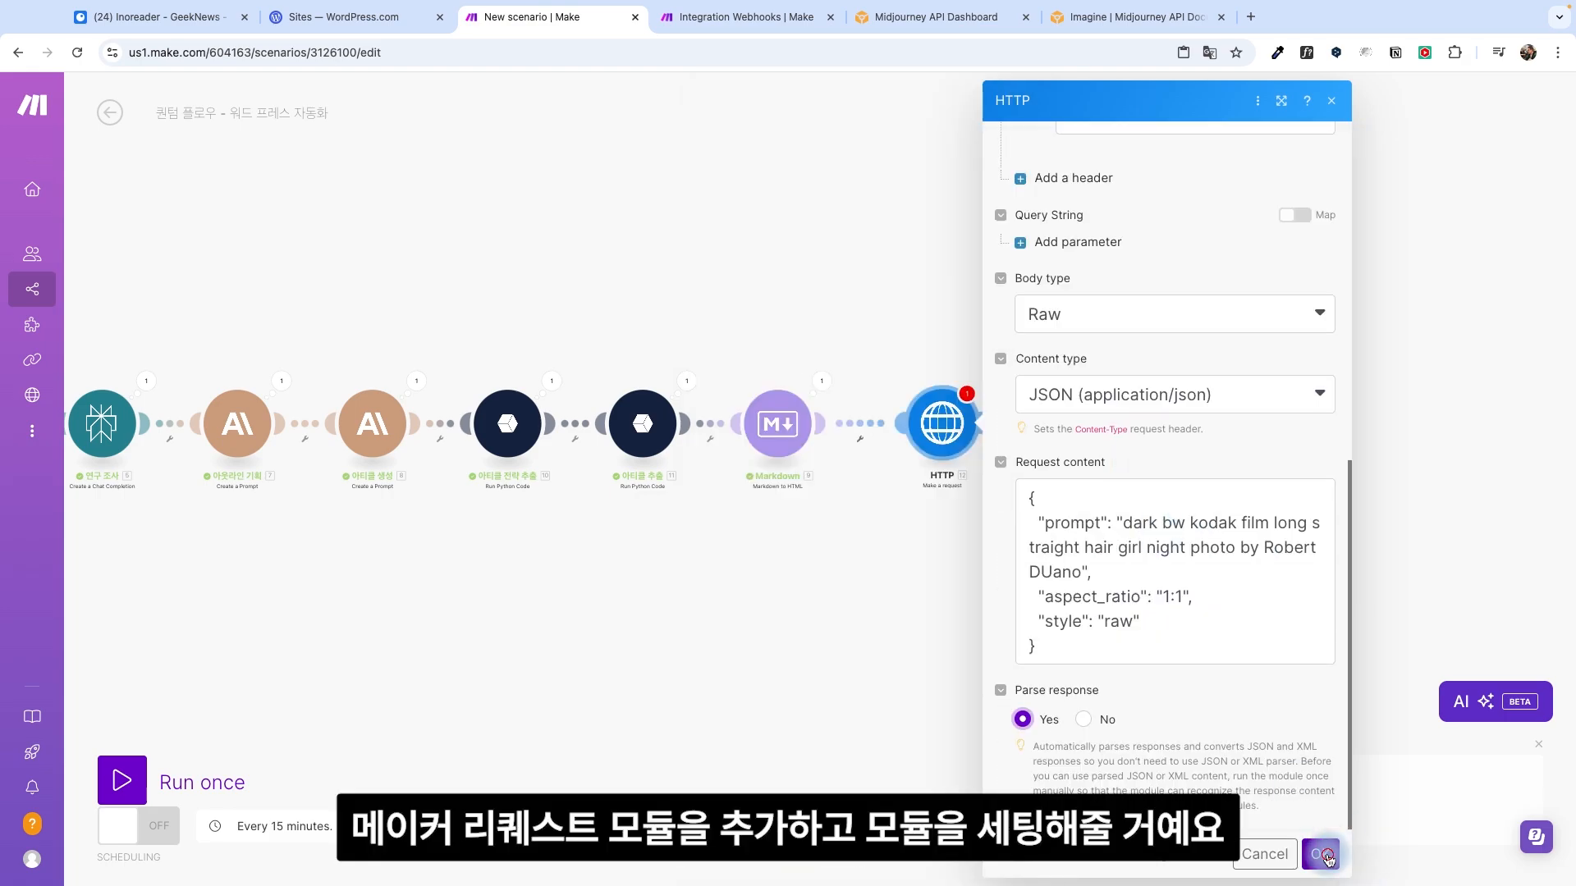
click(1322, 854)
text(미드저니 호출)
key(Return)
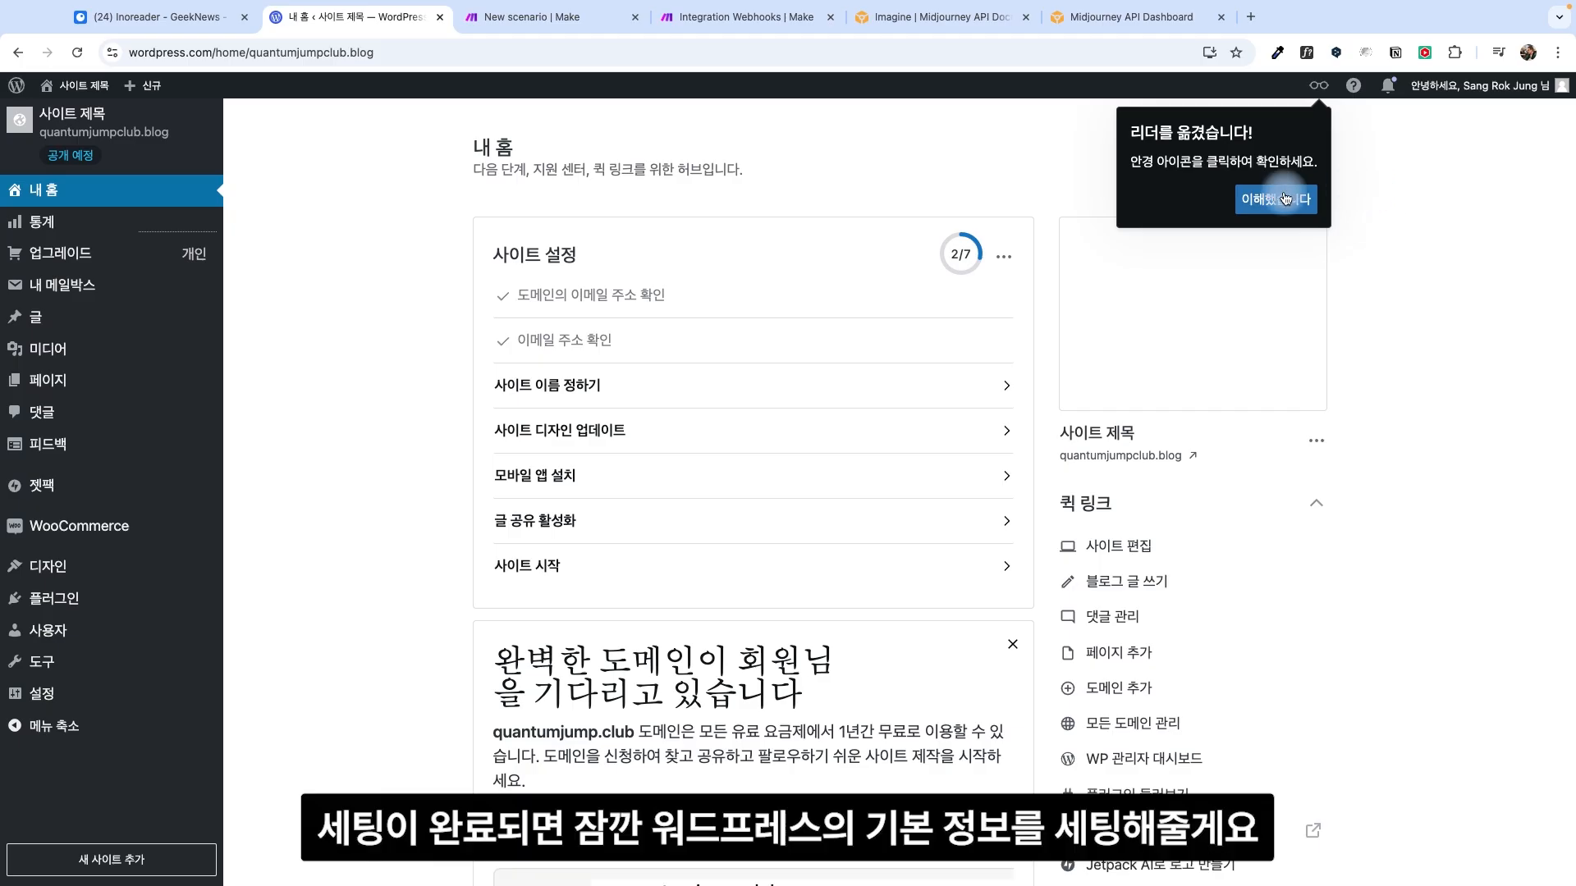
Step: In the WordPress general settings, set the square gradient logo as site icon, title the site 퀀텀점프클럽 and review the remaining options
click(1273, 197)
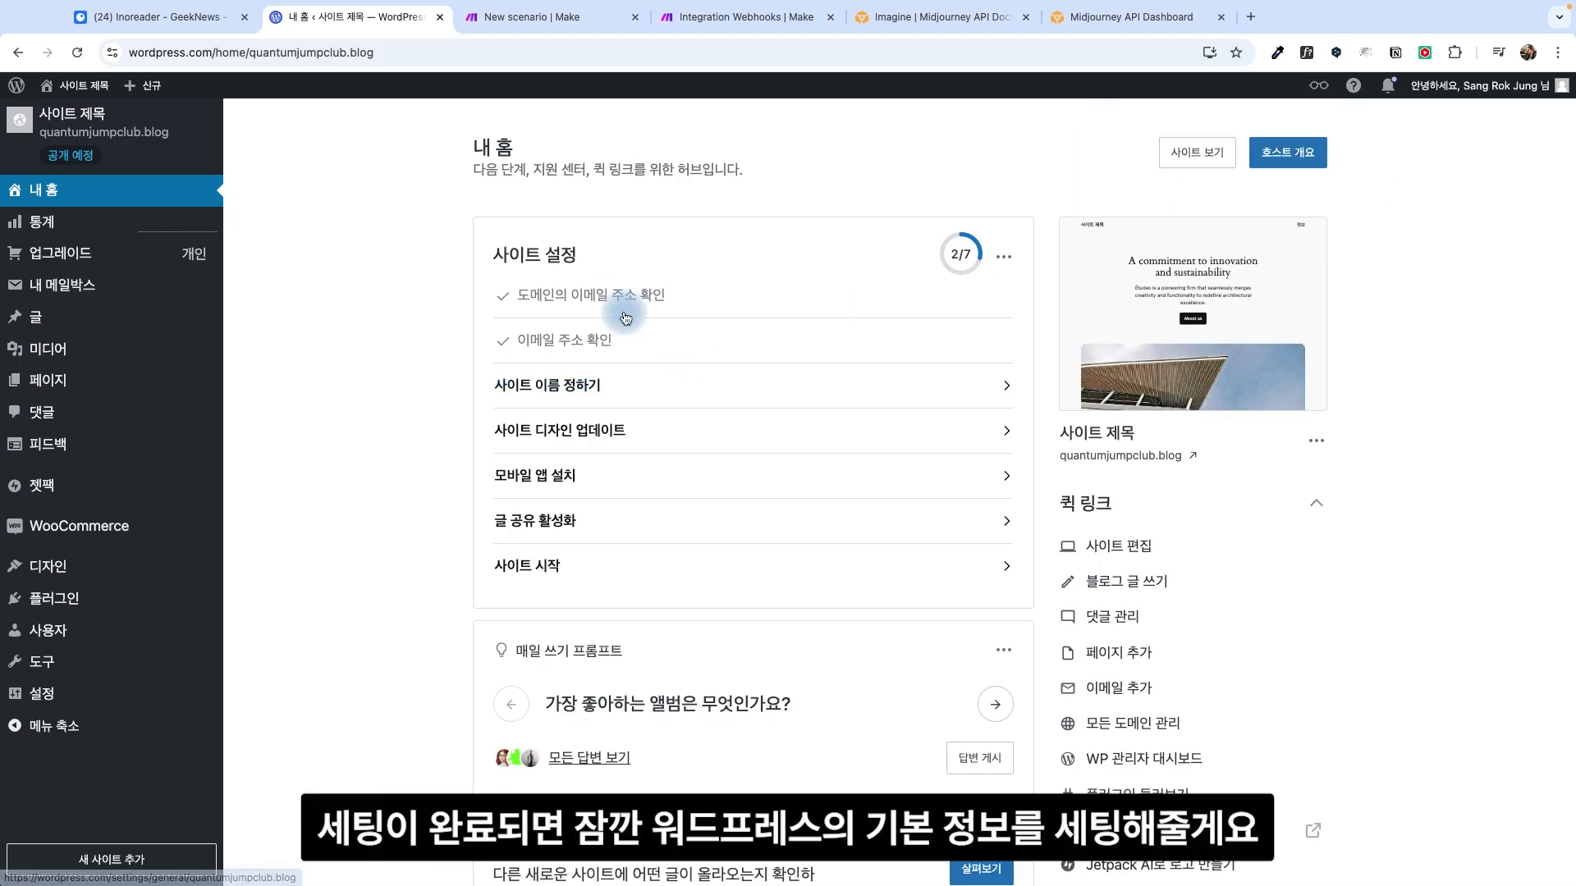
click(586, 392)
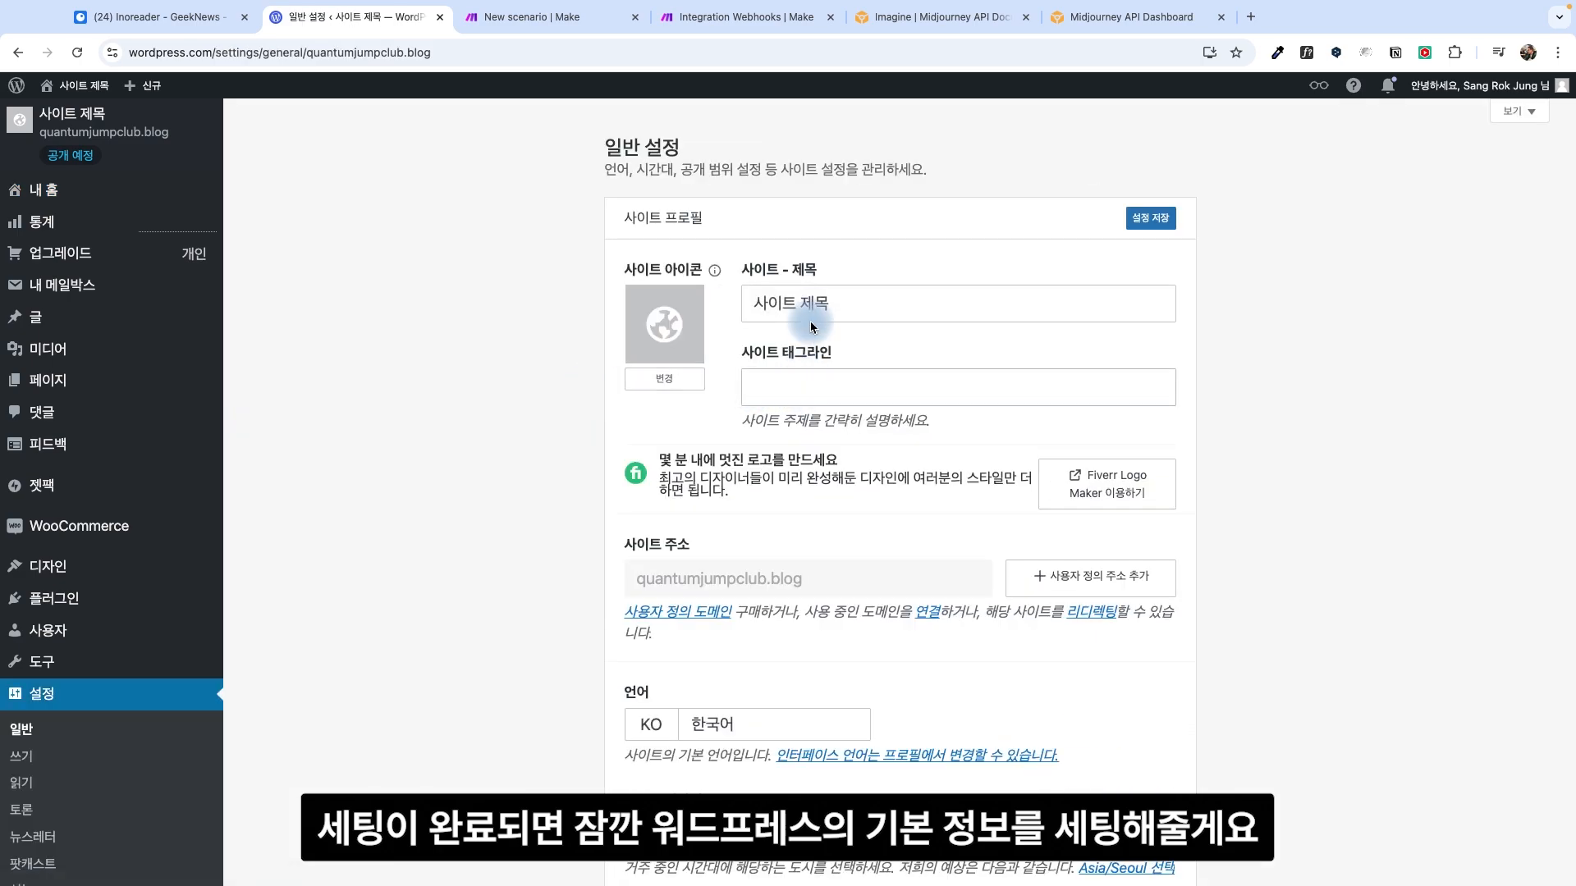
click(663, 378)
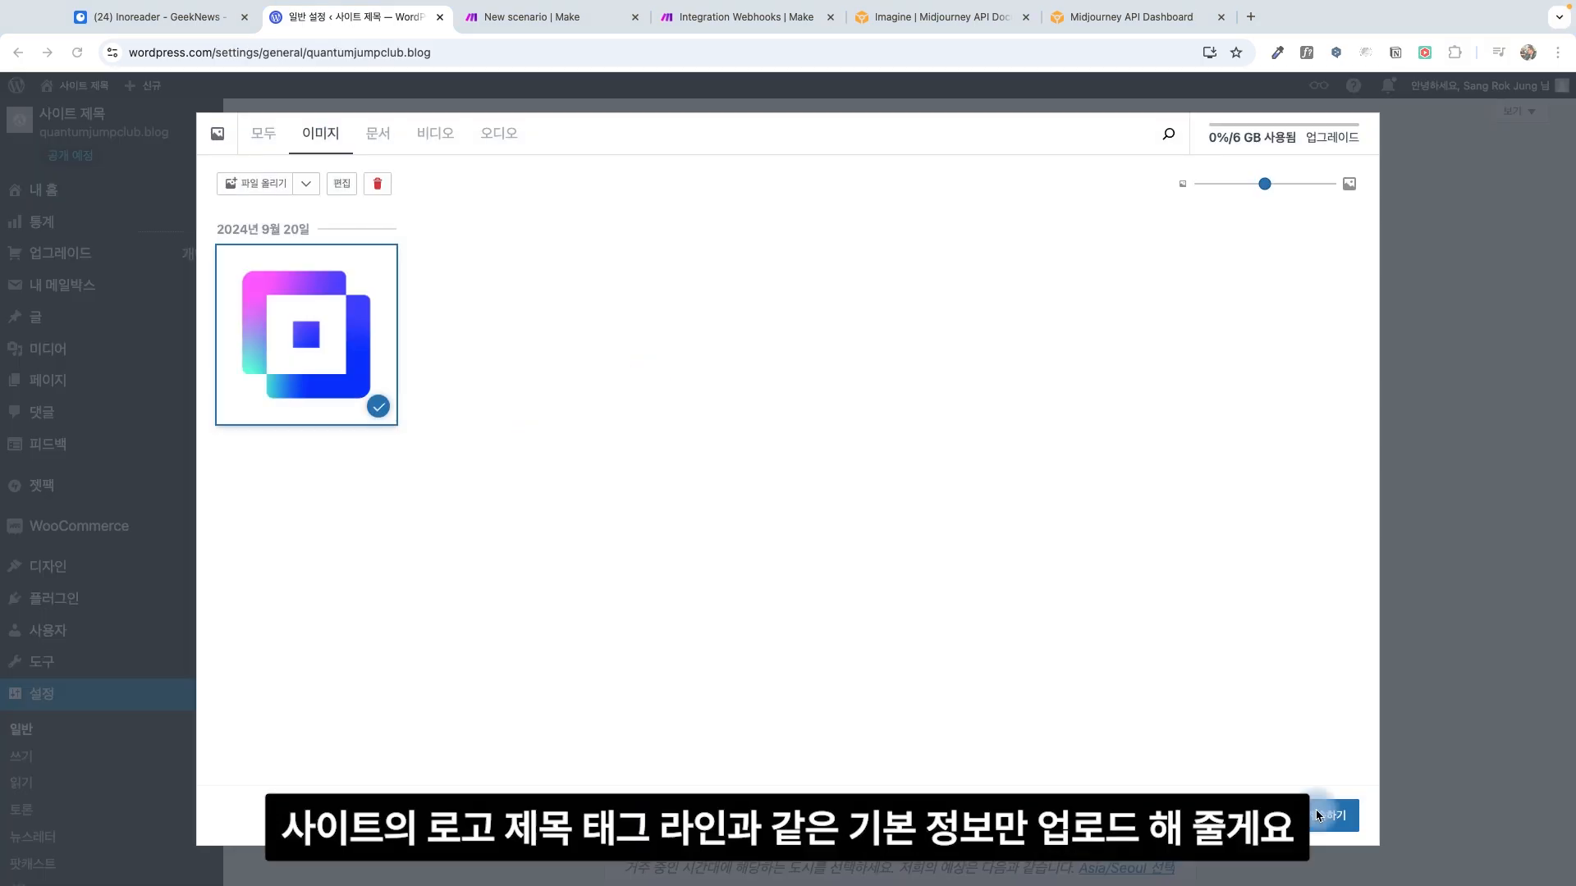
click(865, 380)
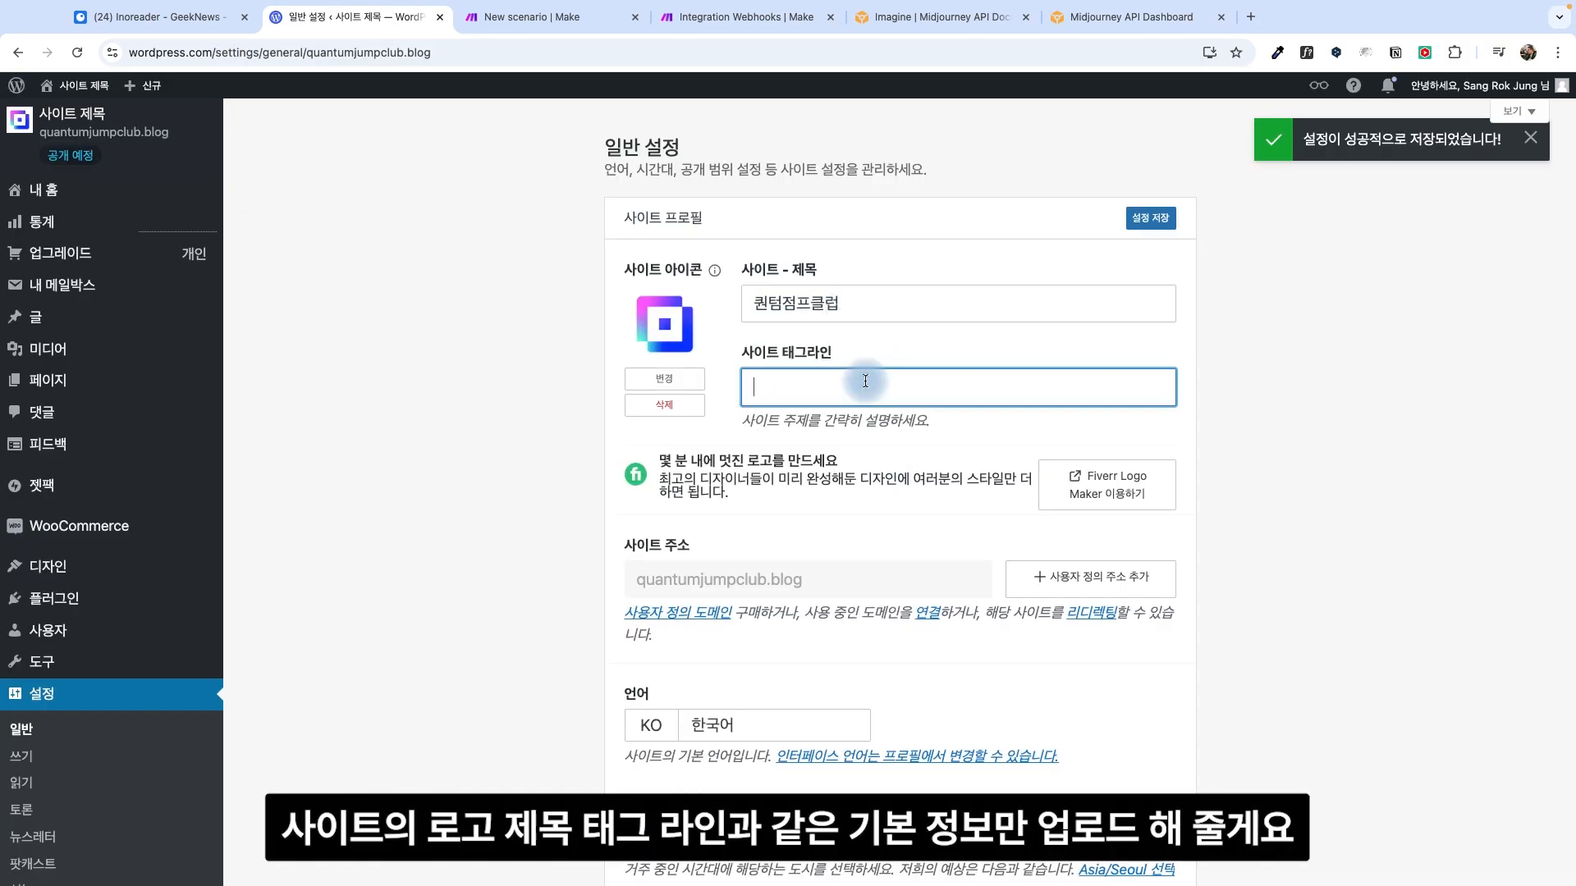
scroll(865, 380, down, 10)
scroll(632, 457, up, 5)
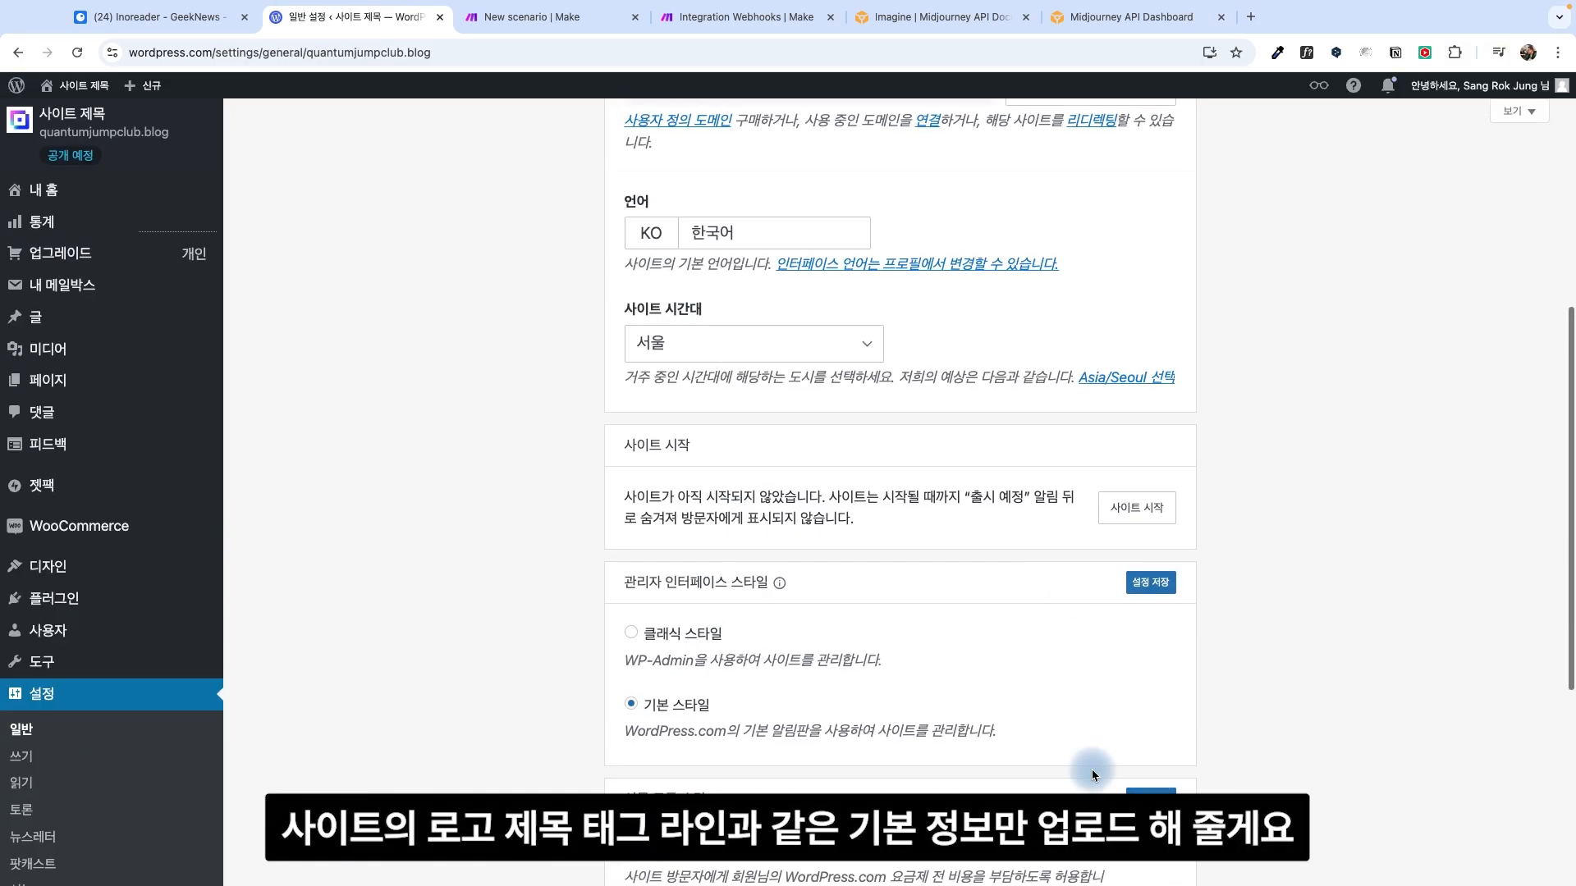
scroll(1091, 767, down, 5)
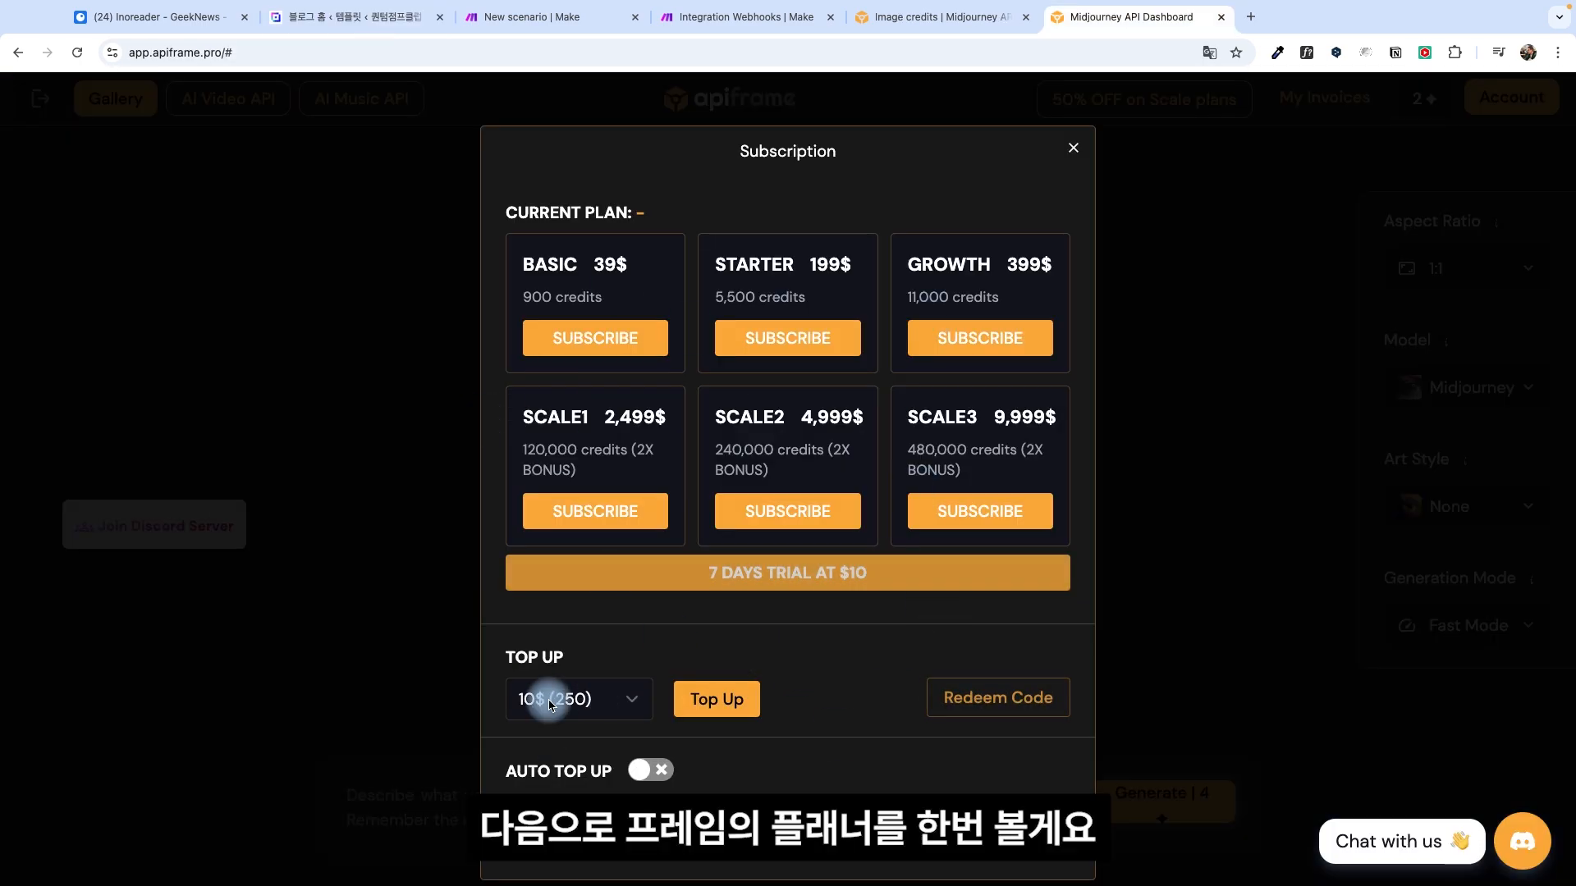
Step: Subscribe to Apiframe's BASIC 39$ plan and choose to pay without Link
drag(627, 267, 532, 221)
click(595, 337)
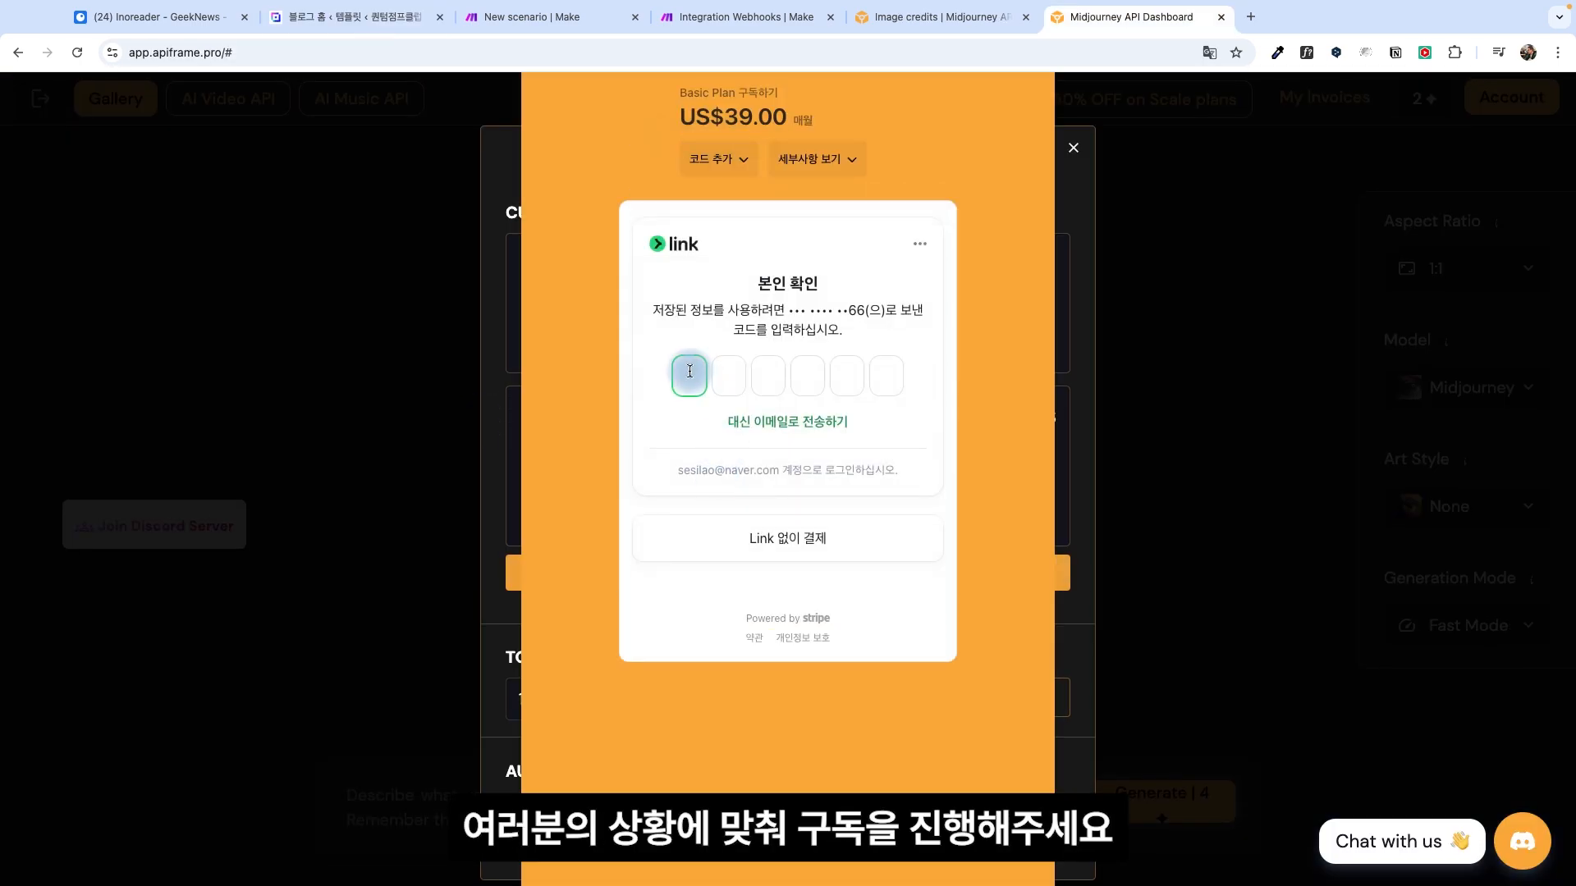
click(714, 538)
click(764, 591)
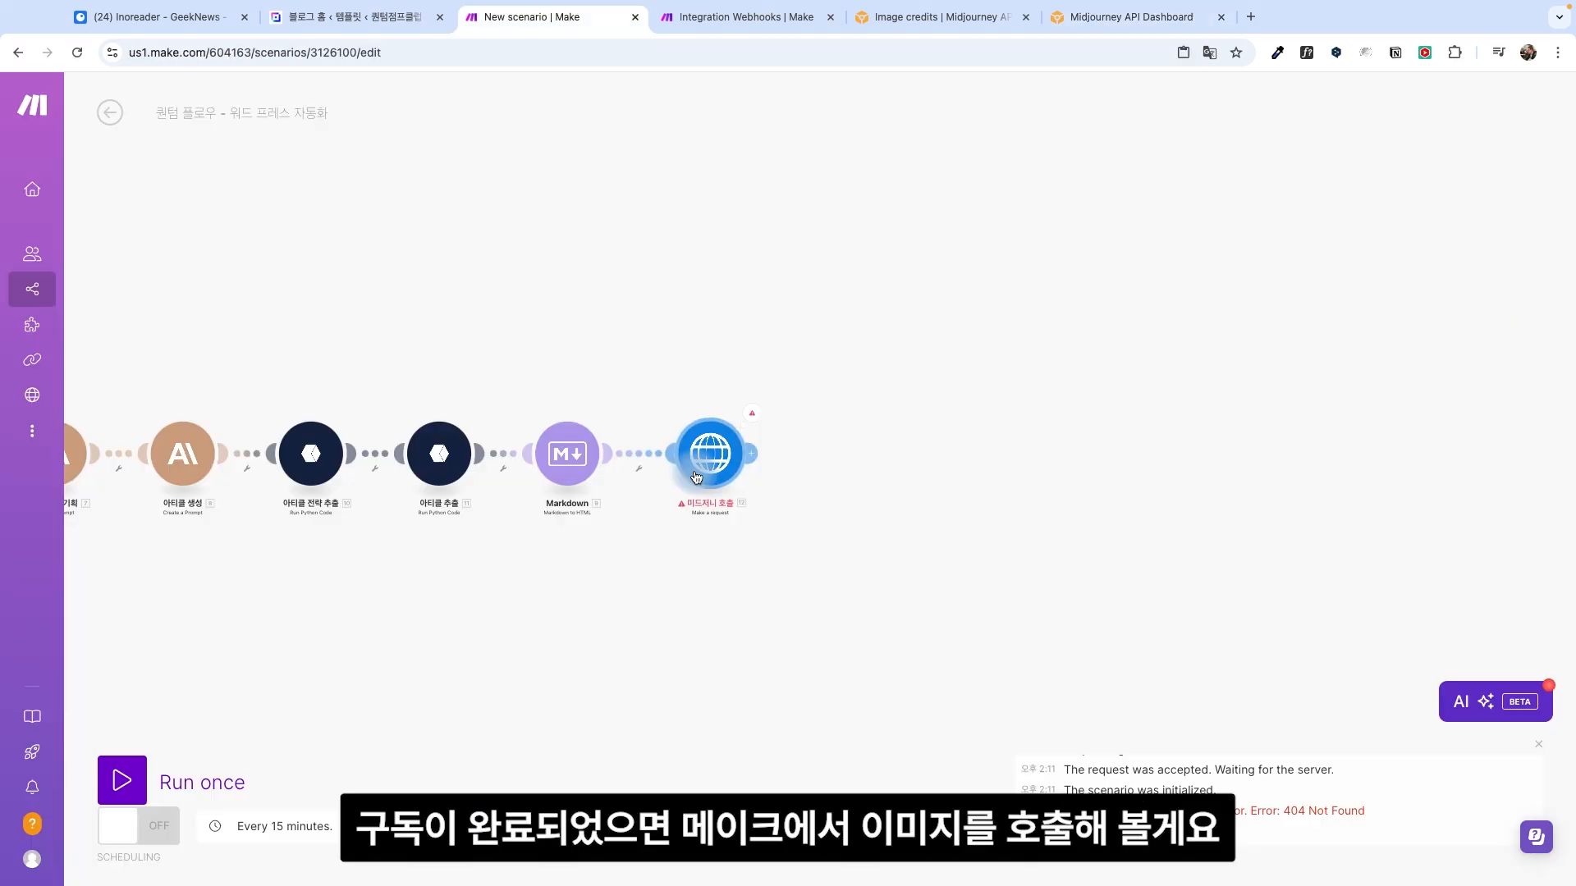
Step: Run only the 미드저니 호출 module in Make and open the first image URL from the finished webhook queue item in the browser
right_click(706, 456)
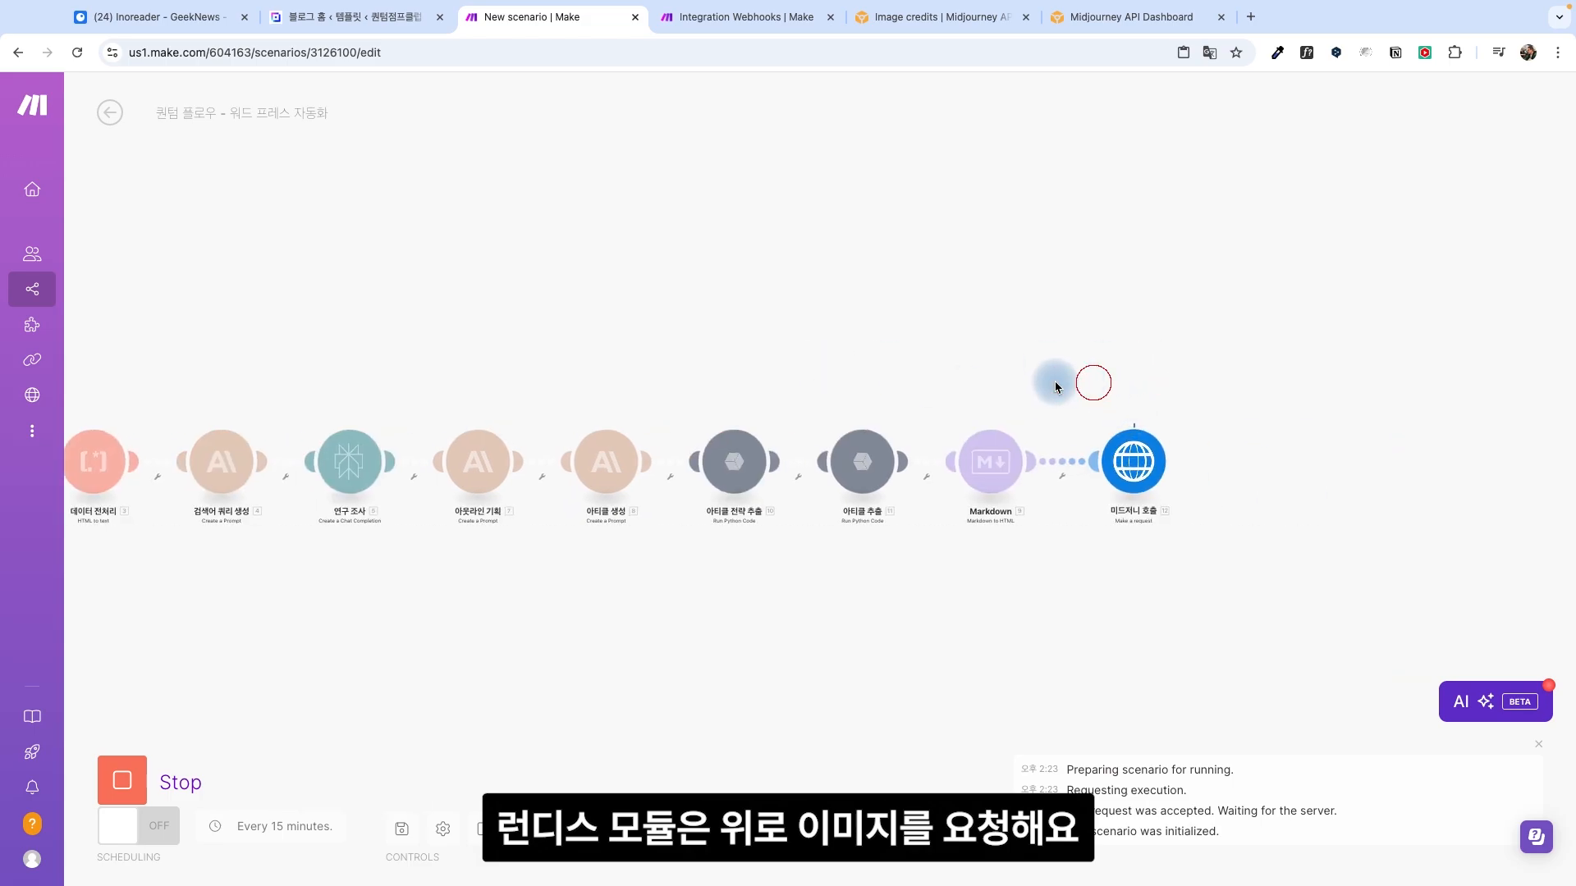
click(1083, 443)
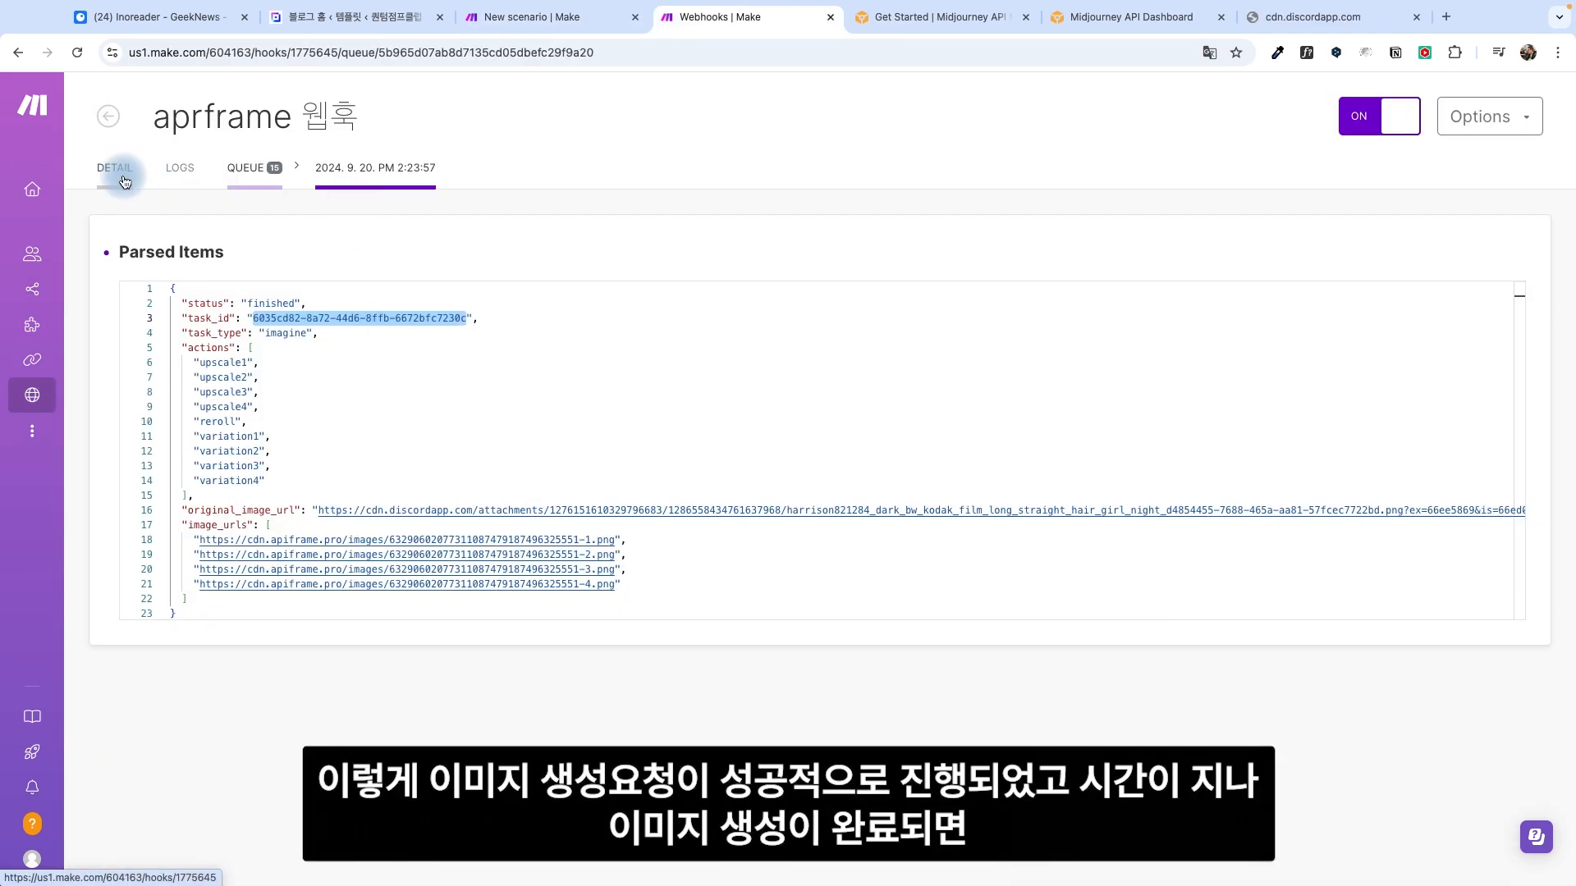
click(625, 544)
key(ctrl+c)
key(ctrl+9)
click(661, 49)
key(ctrl+v)
key(Return)
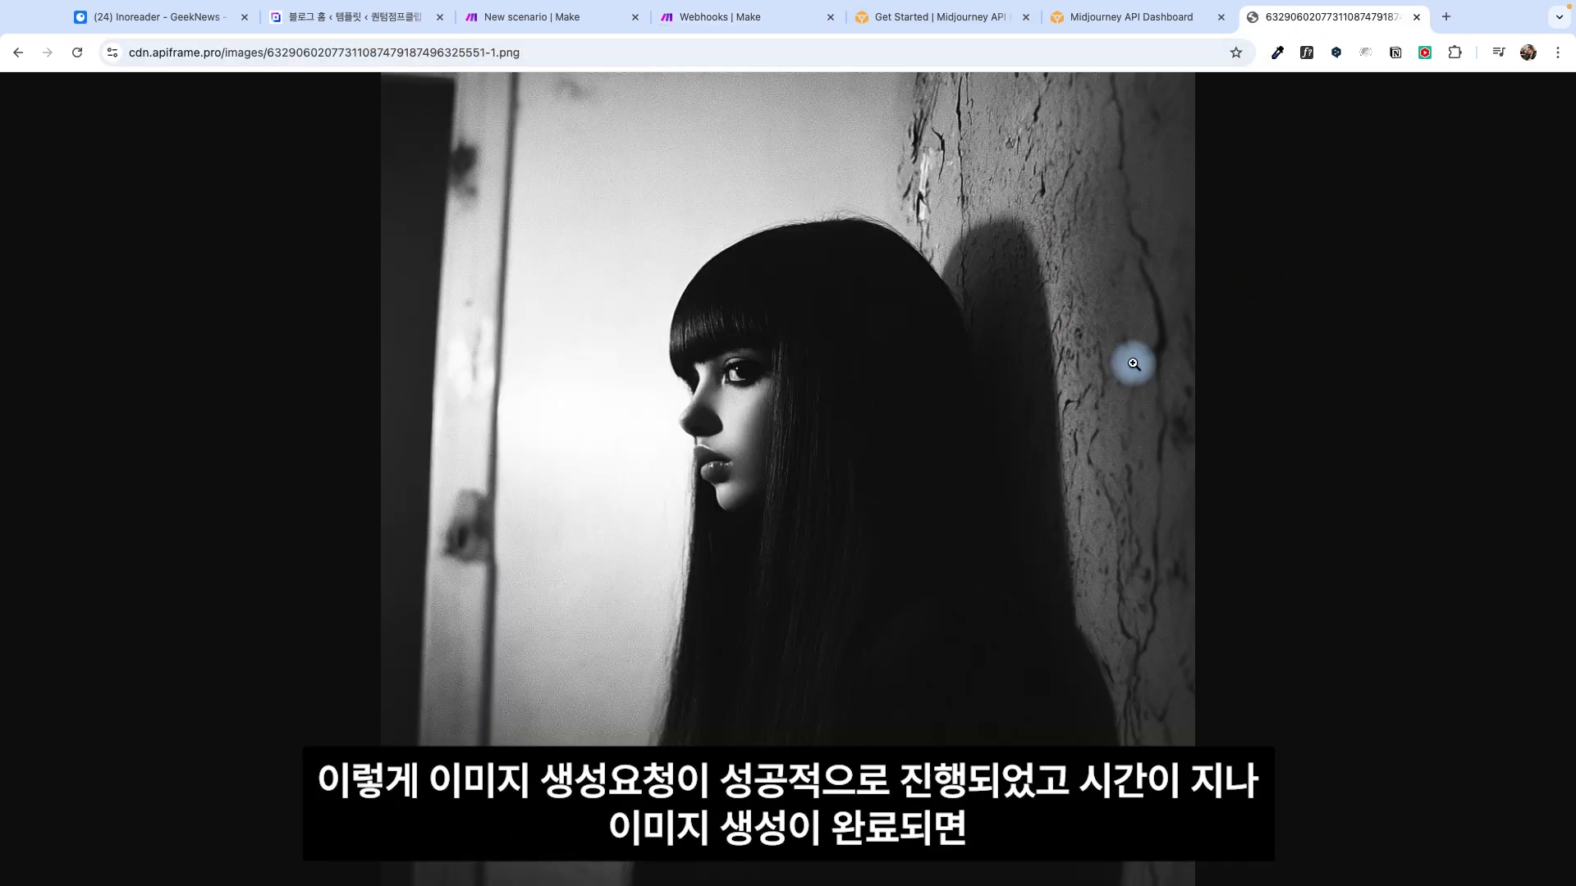
Step: In the APIFRAME 이미지 저장 scenario, insert an HTTP Get a file module between the webhook and Google Drive
click(711, 31)
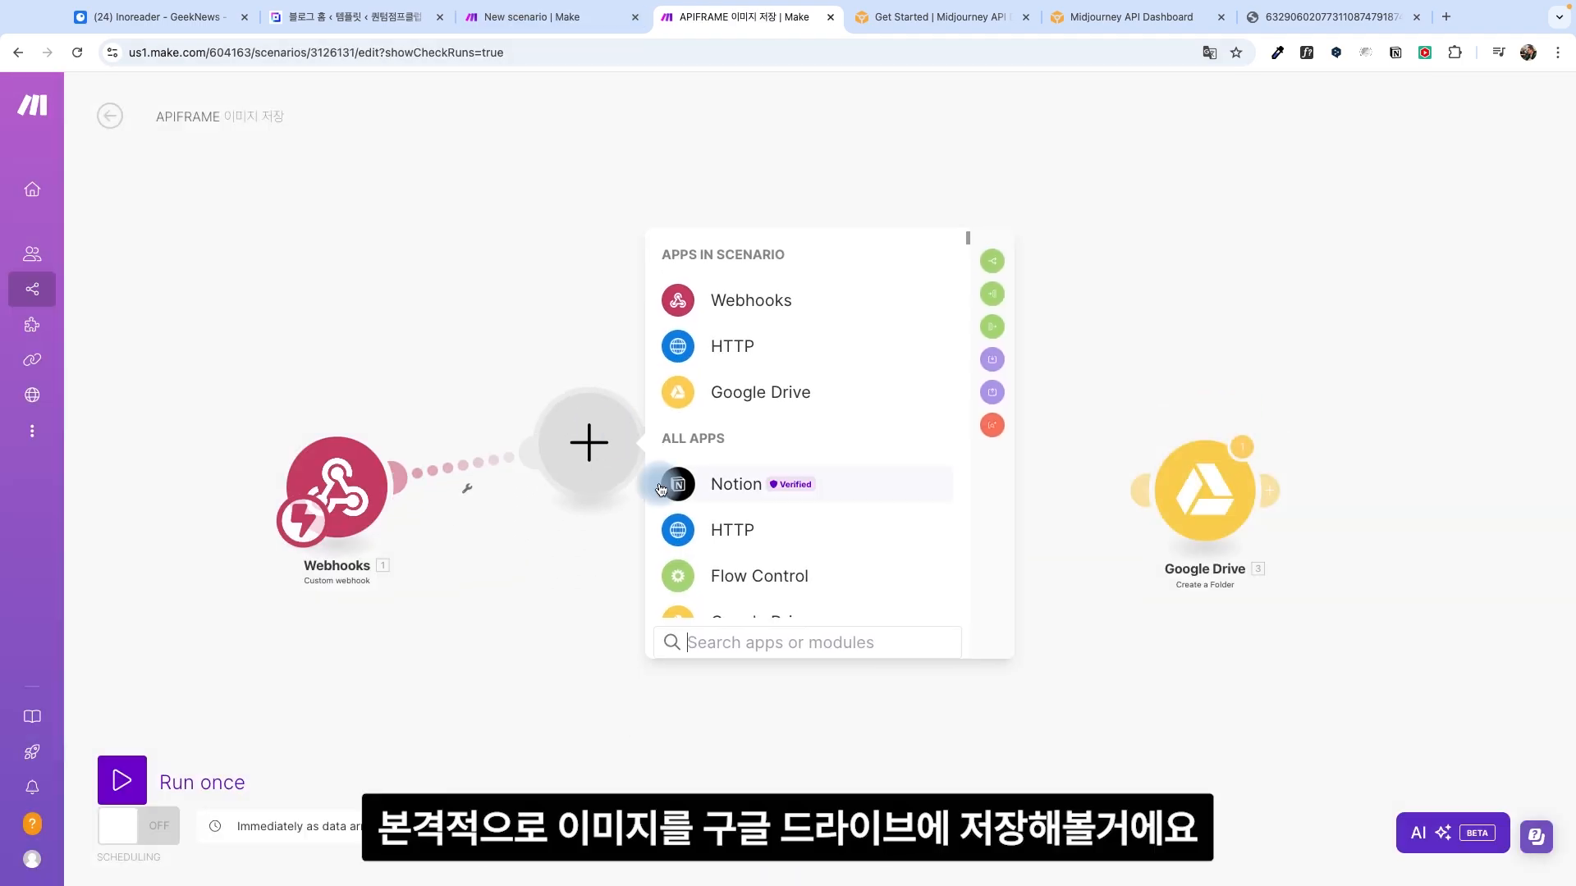
text(down)
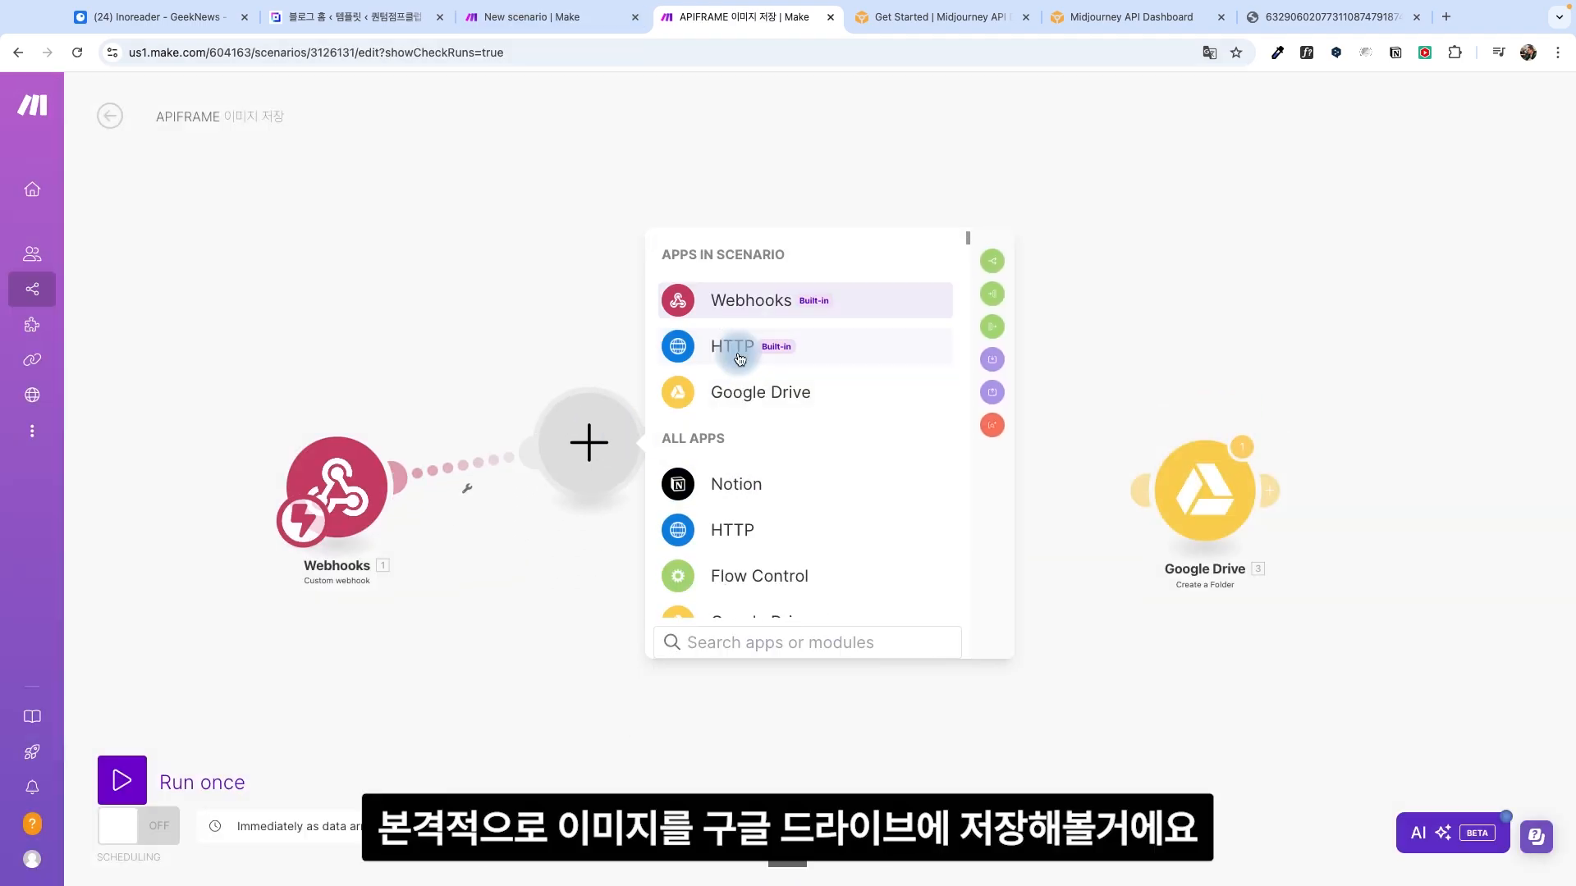
text(get a fi)
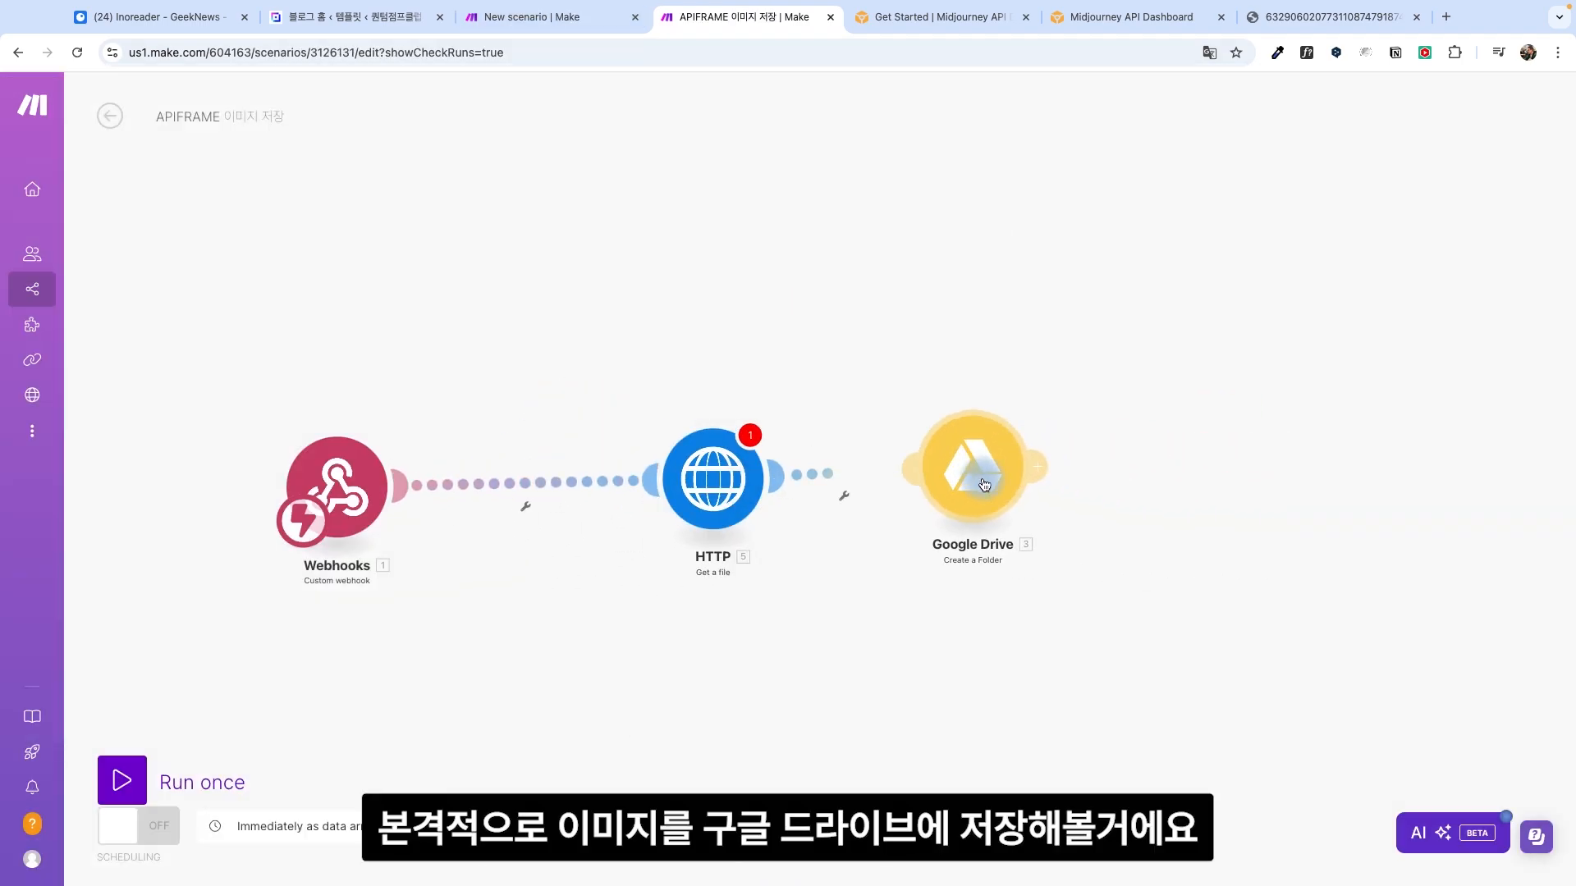
Step: Configure the Google Drive Create a Folder module in My Drive with a parent folder location and a name for the new folder
click(984, 485)
click(1160, 469)
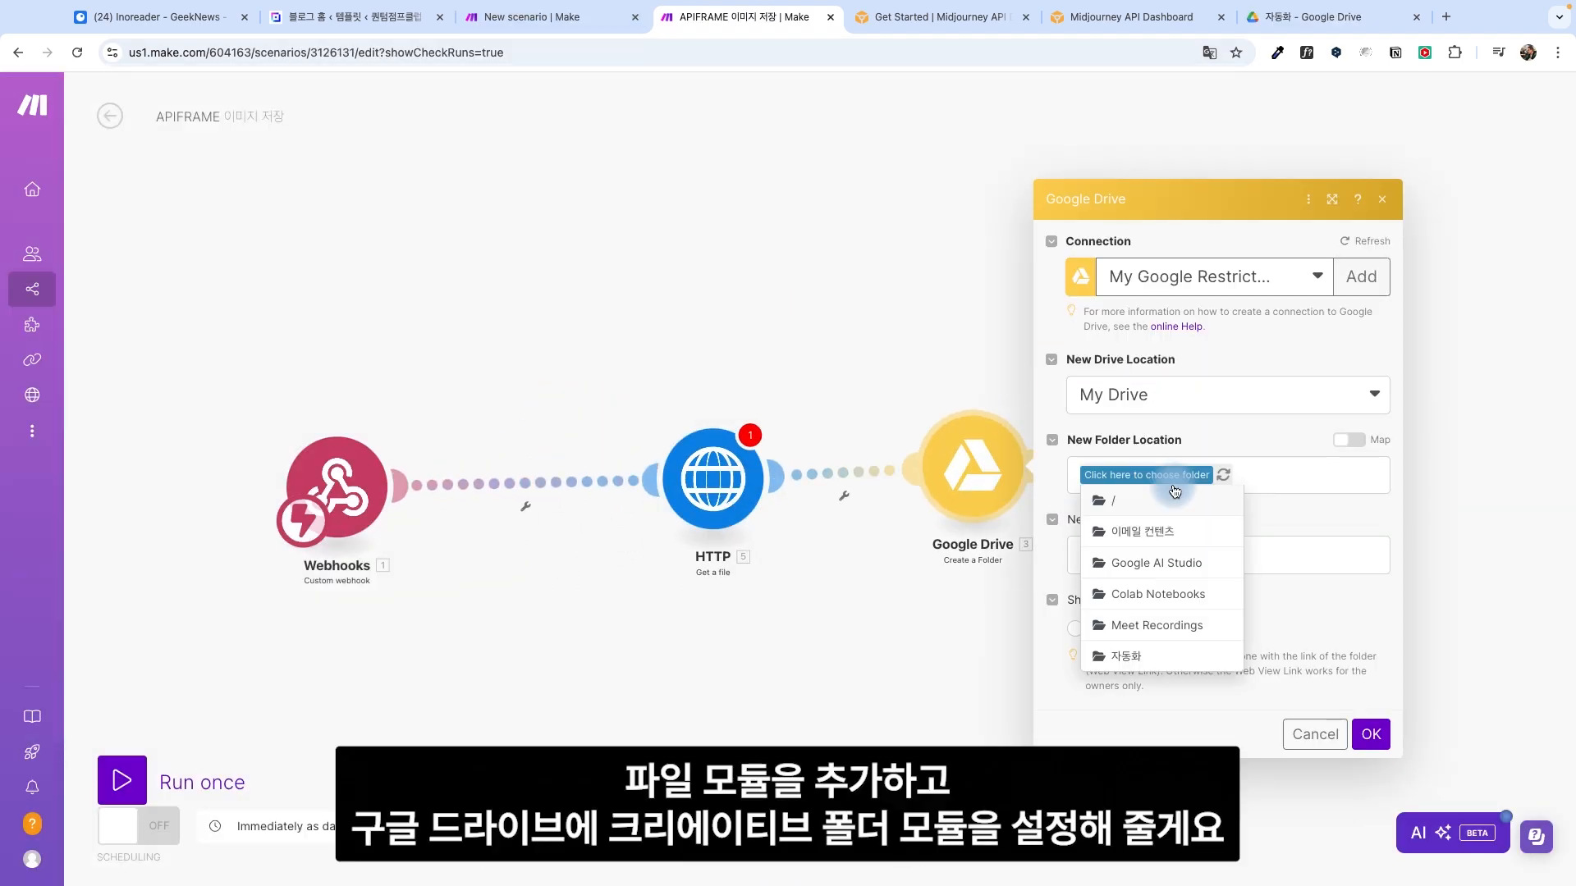
click(1166, 525)
click(1177, 558)
text(미)
click(952, 358)
click(816, 696)
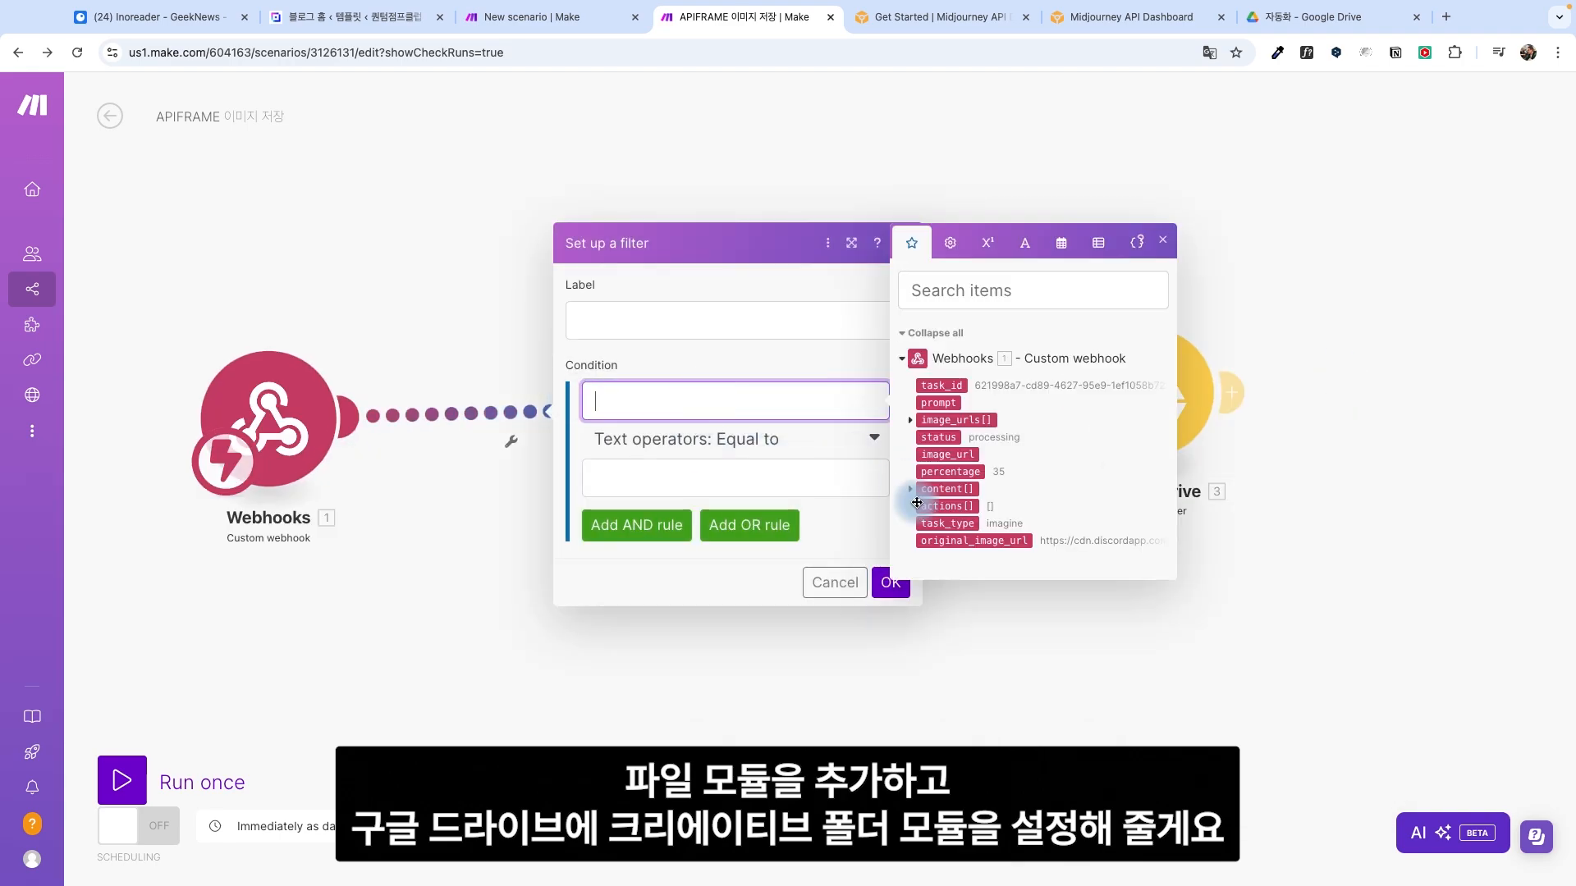
Step: Set the filter after the webhook to require that image_urls[] exists and label it 이미지가 생성 되었을 때
click(909, 483)
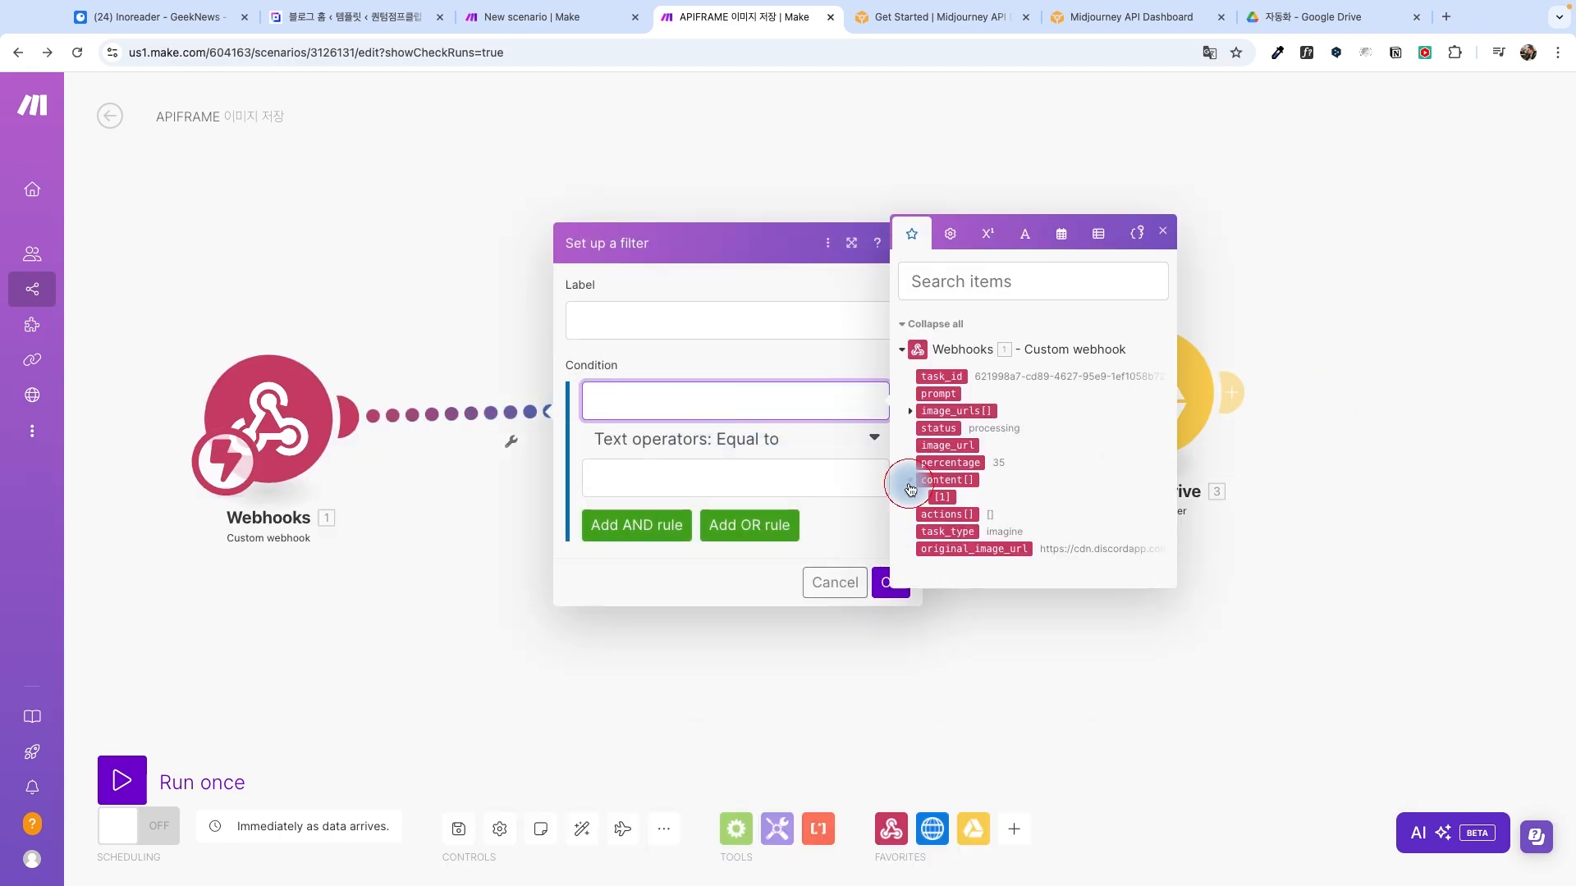
click(944, 412)
click(780, 437)
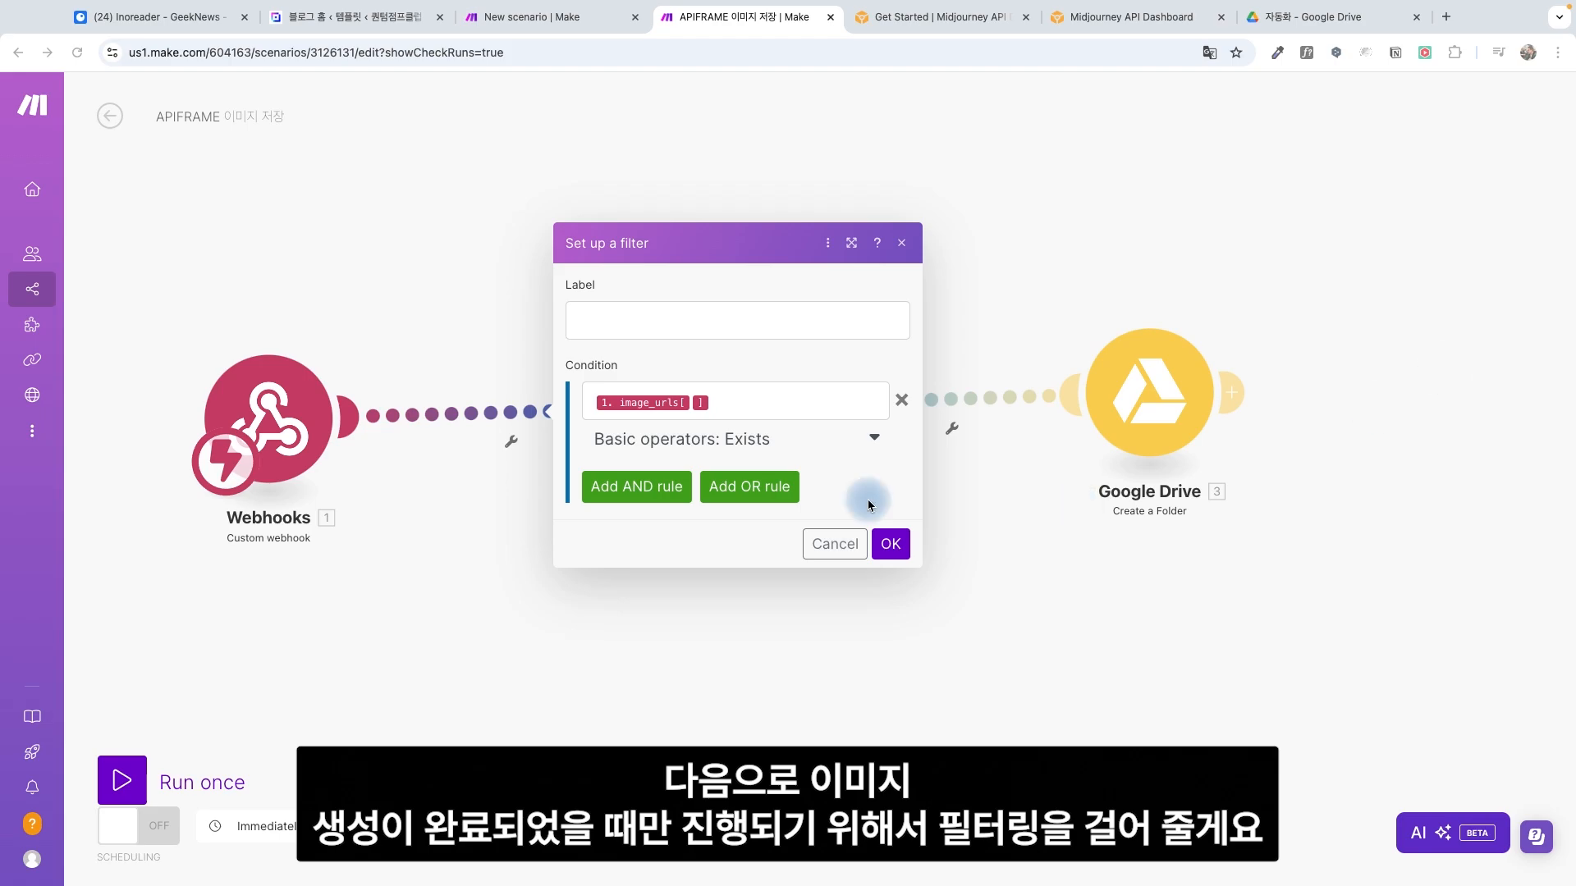
click(718, 325)
text(이미지가 생성 되었을 때)
click(891, 544)
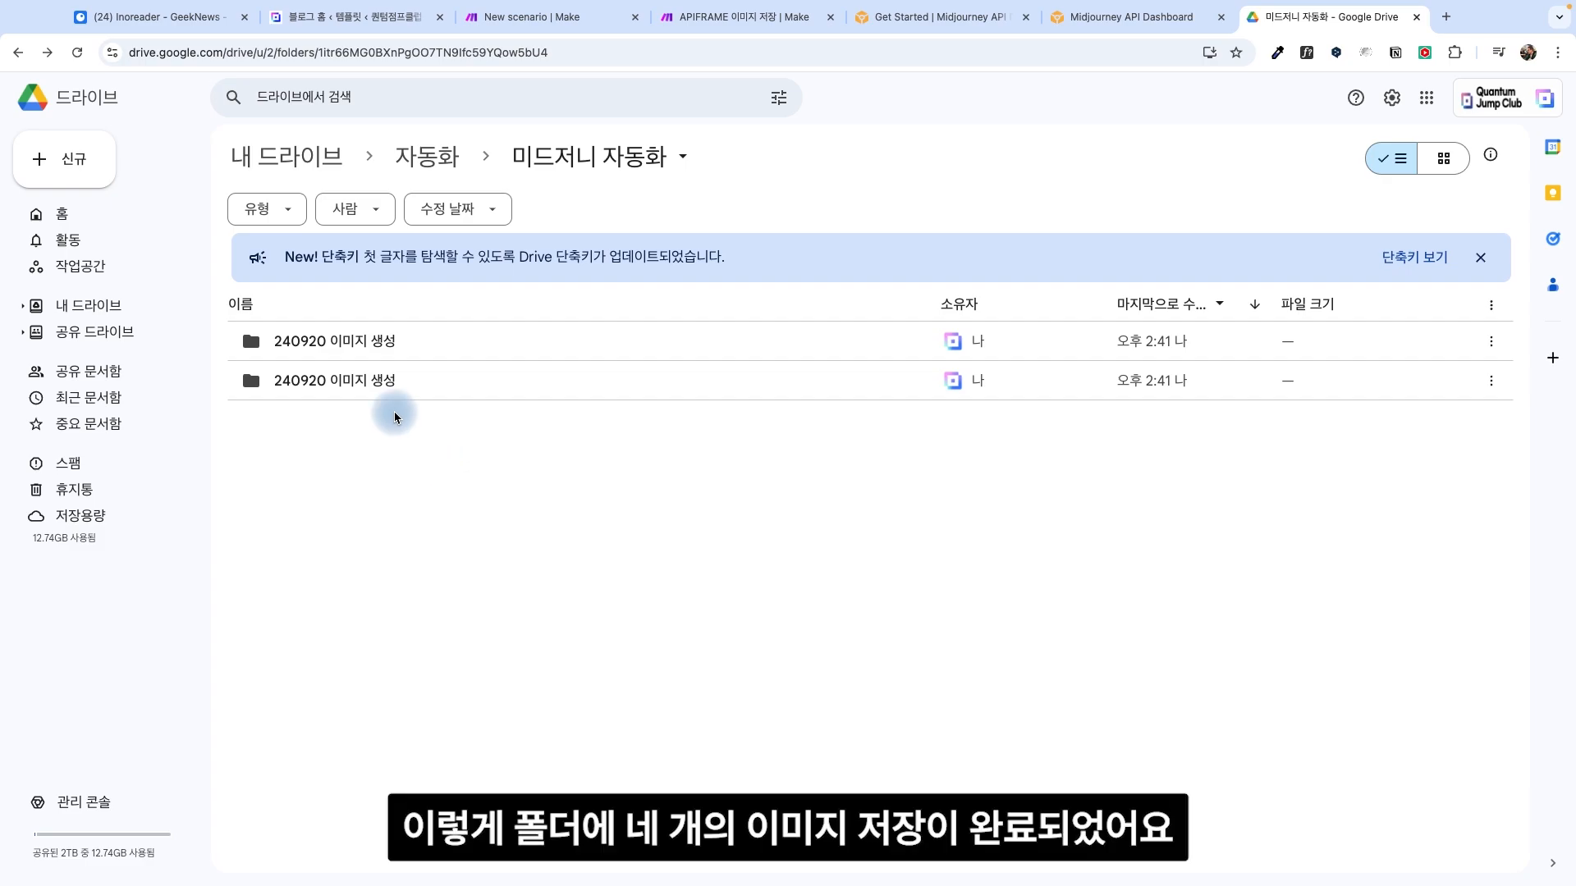
Step: Open the second 240920 이미지 생성 folder in Google Drive and look through its generated PNG images
click(400, 383)
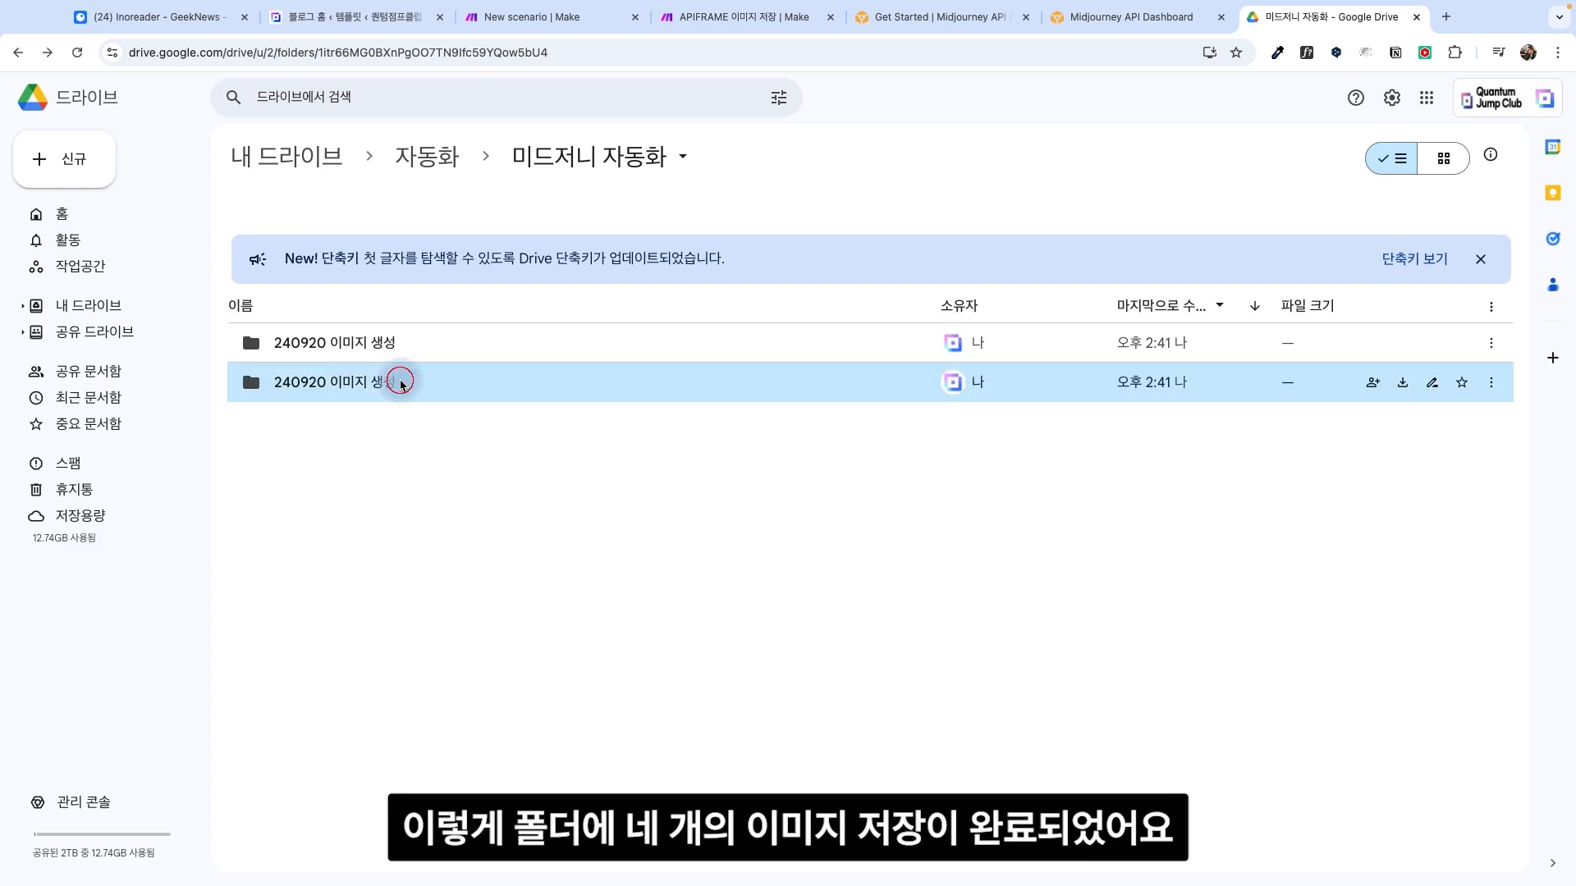
double_click(400, 383)
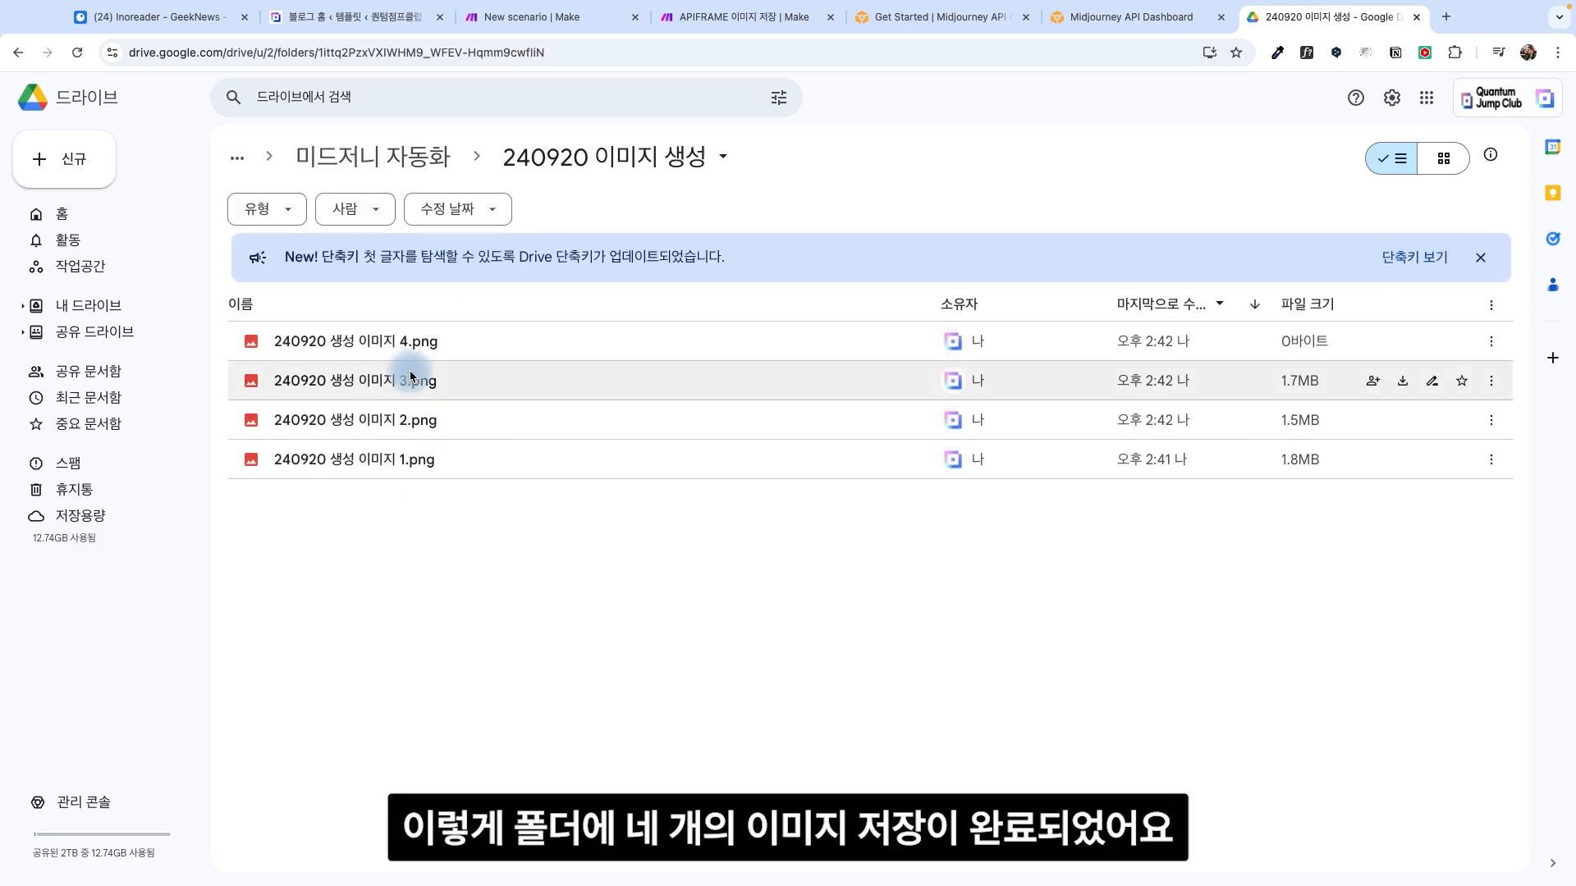
double_click(411, 341)
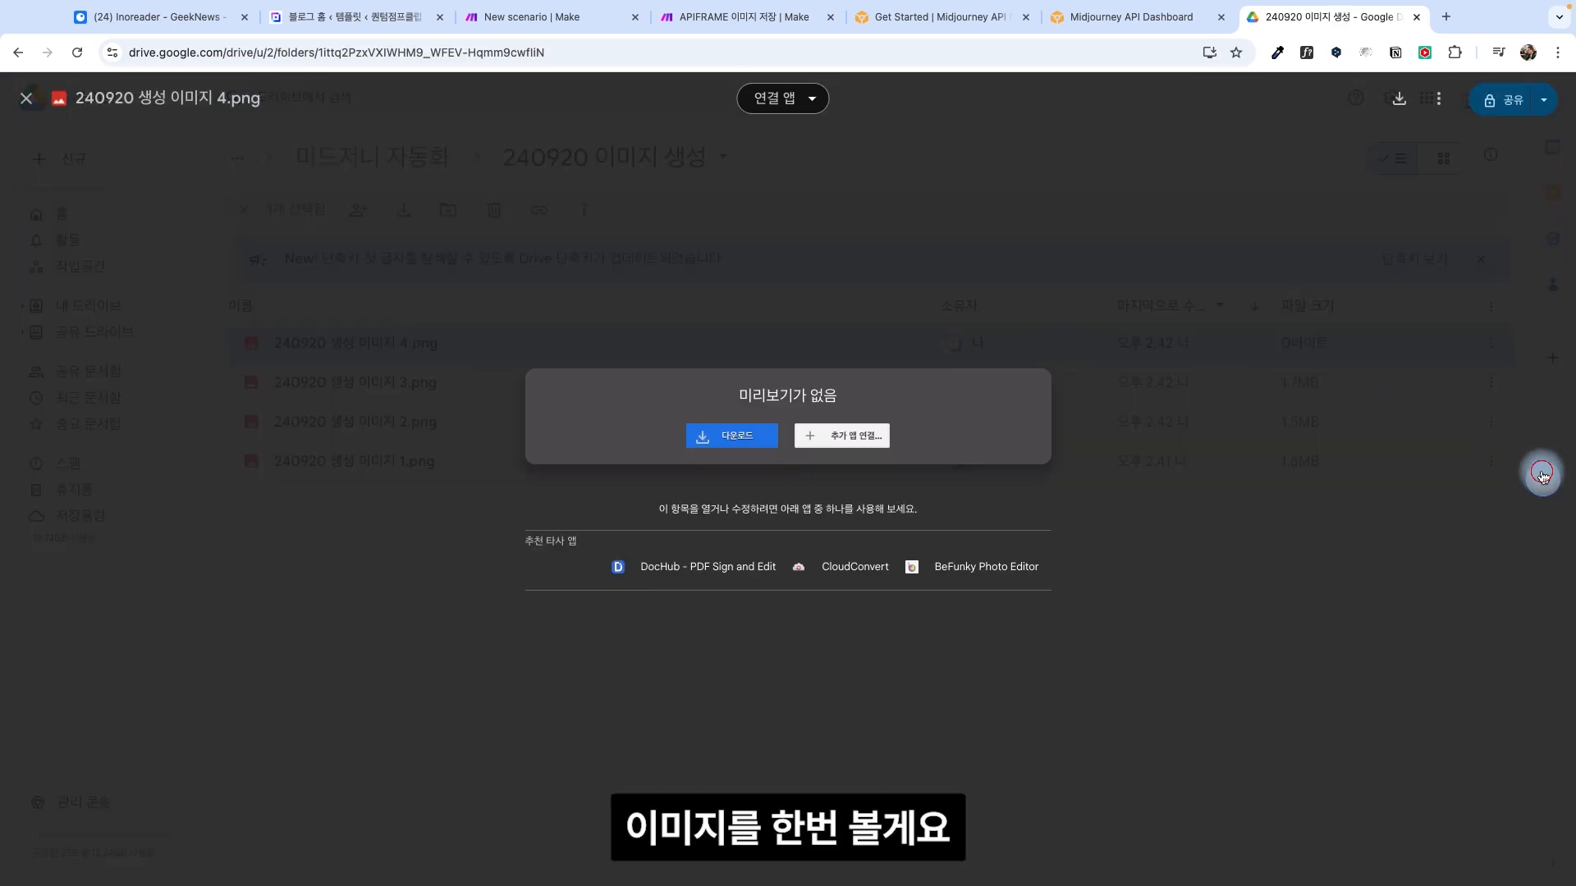
click(1541, 474)
click(1541, 476)
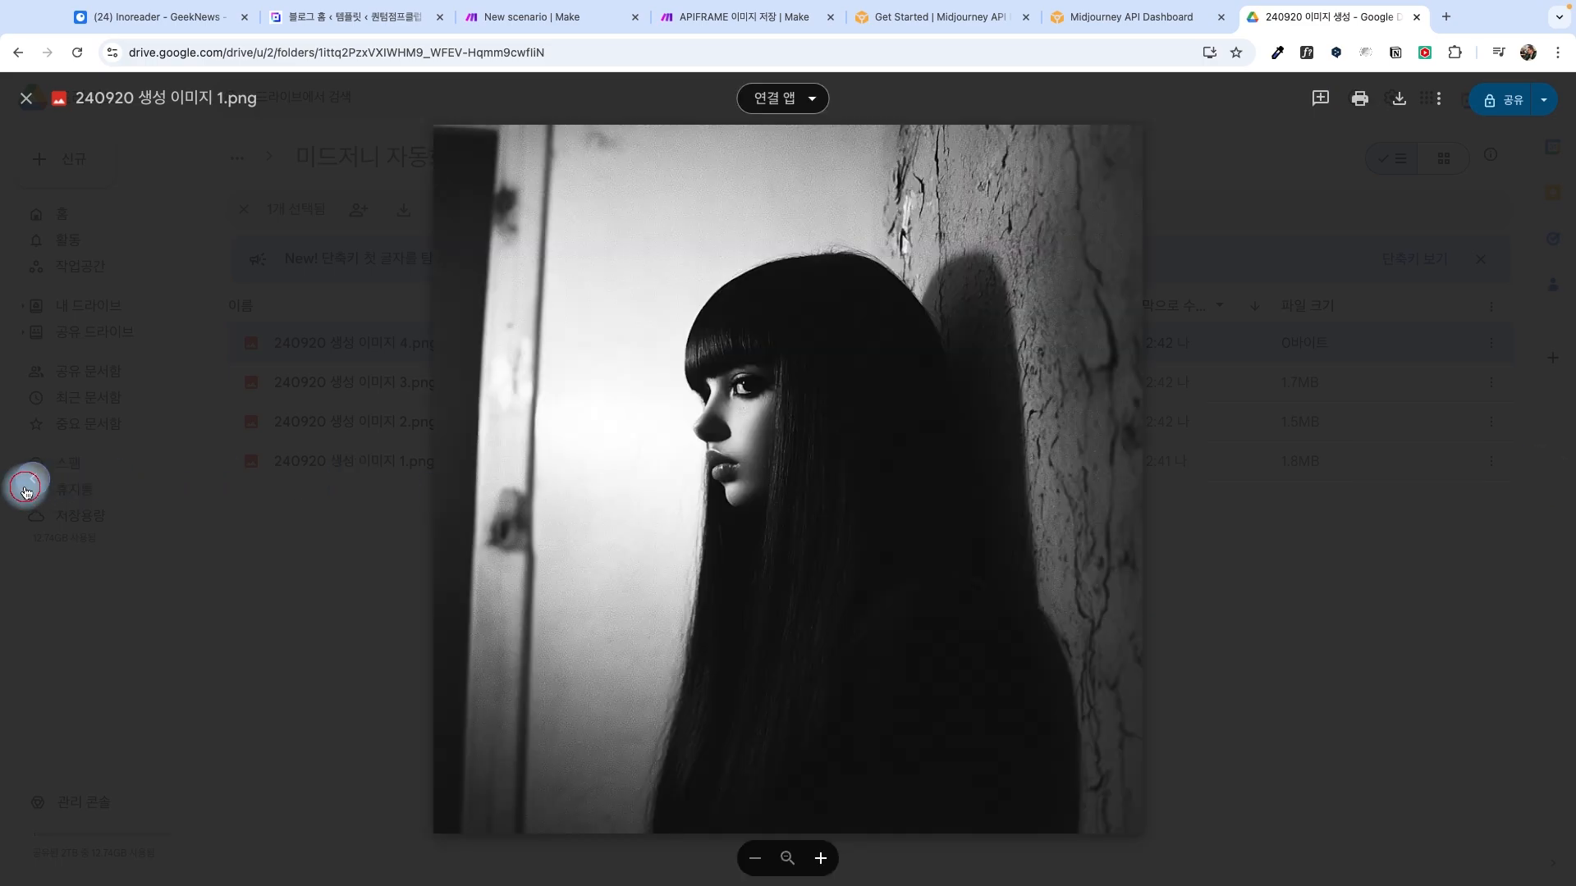
click(27, 491)
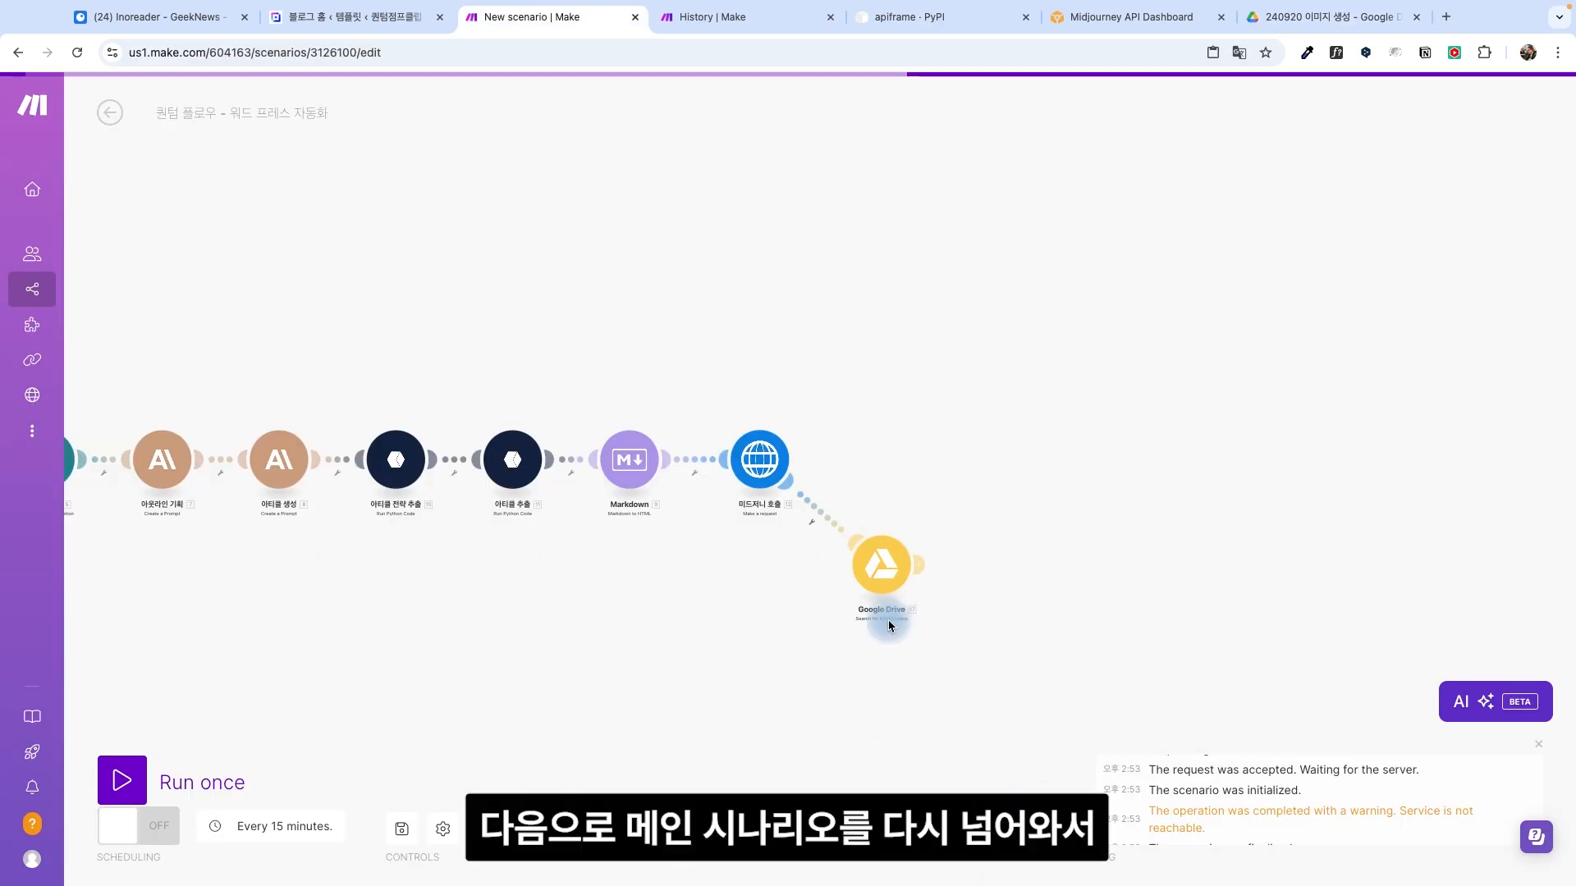
Step: Configure the second Google Drive Search for Files/Folders module with manually entered folder ID 17. File ID, retrieving Files with limit 4
click(882, 565)
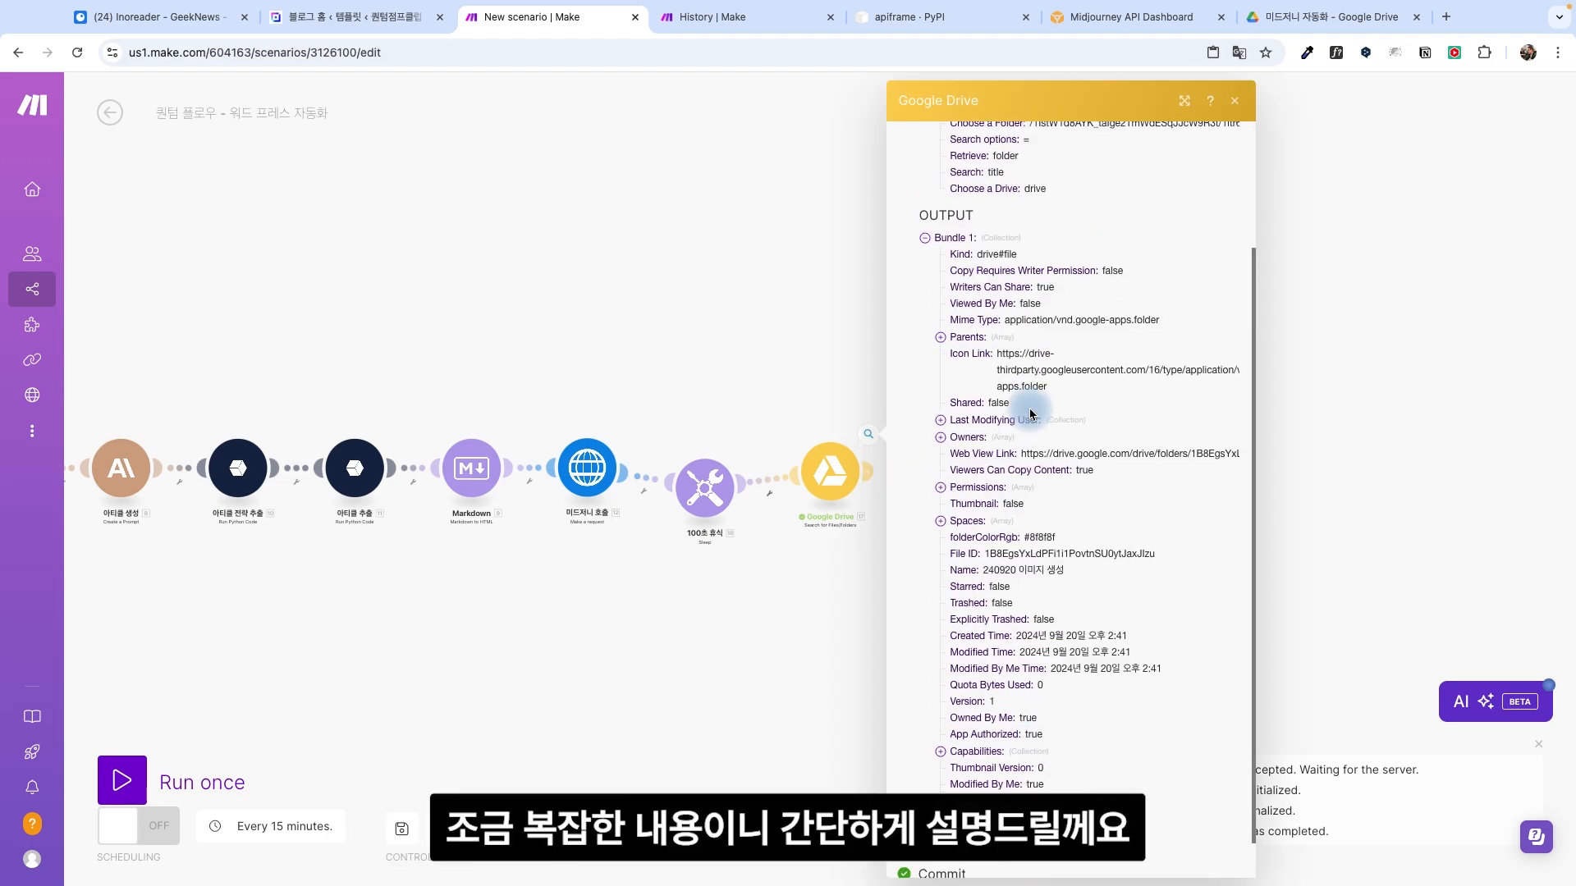
scroll(928, 411, down, 1)
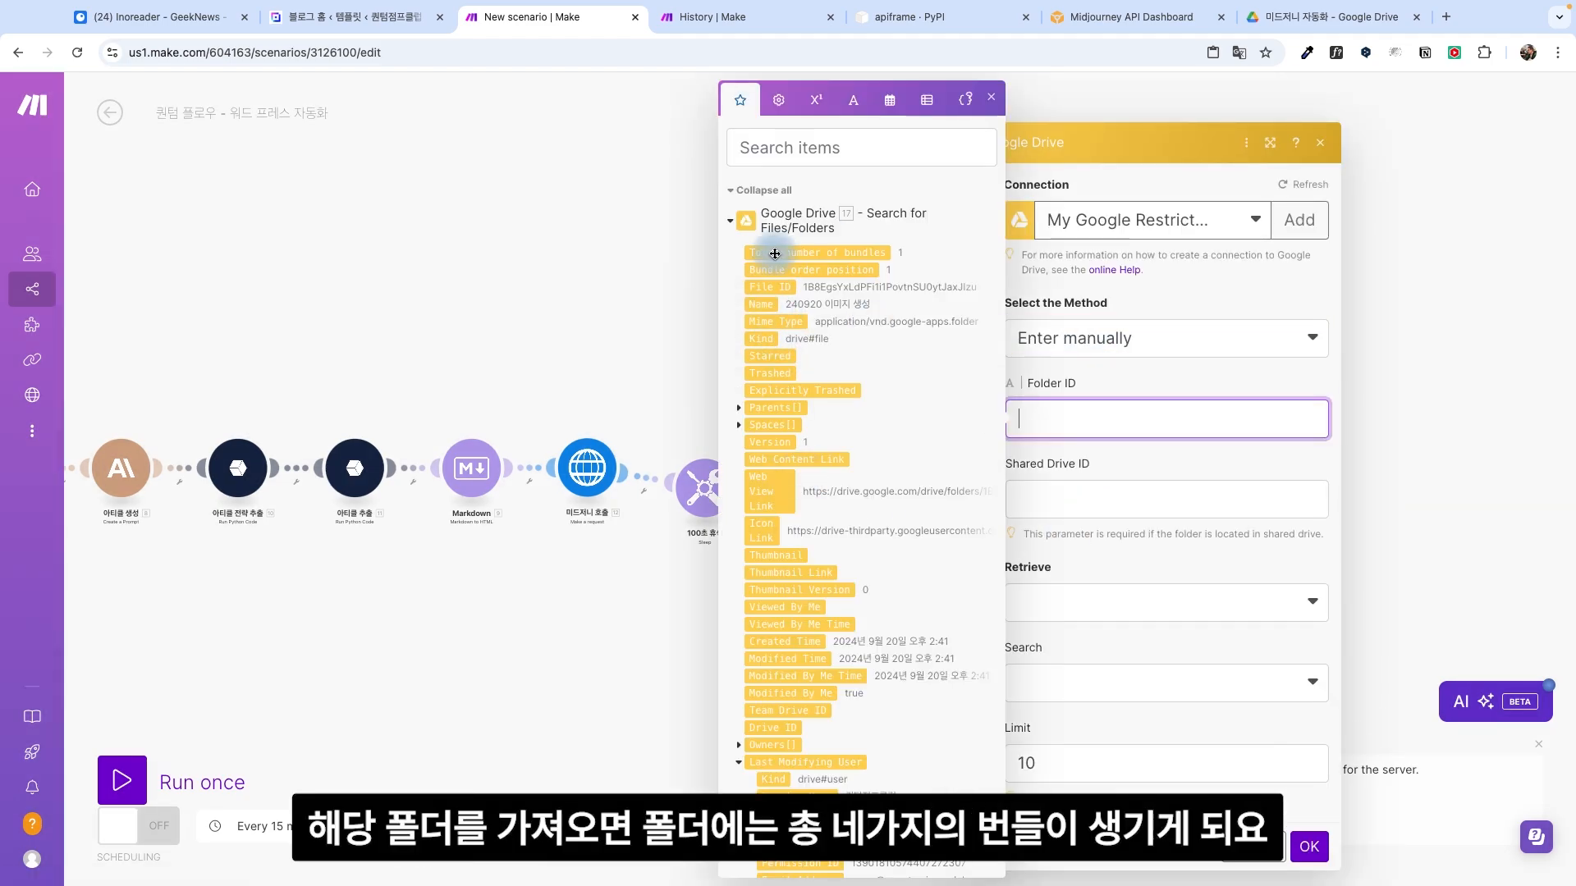
click(769, 288)
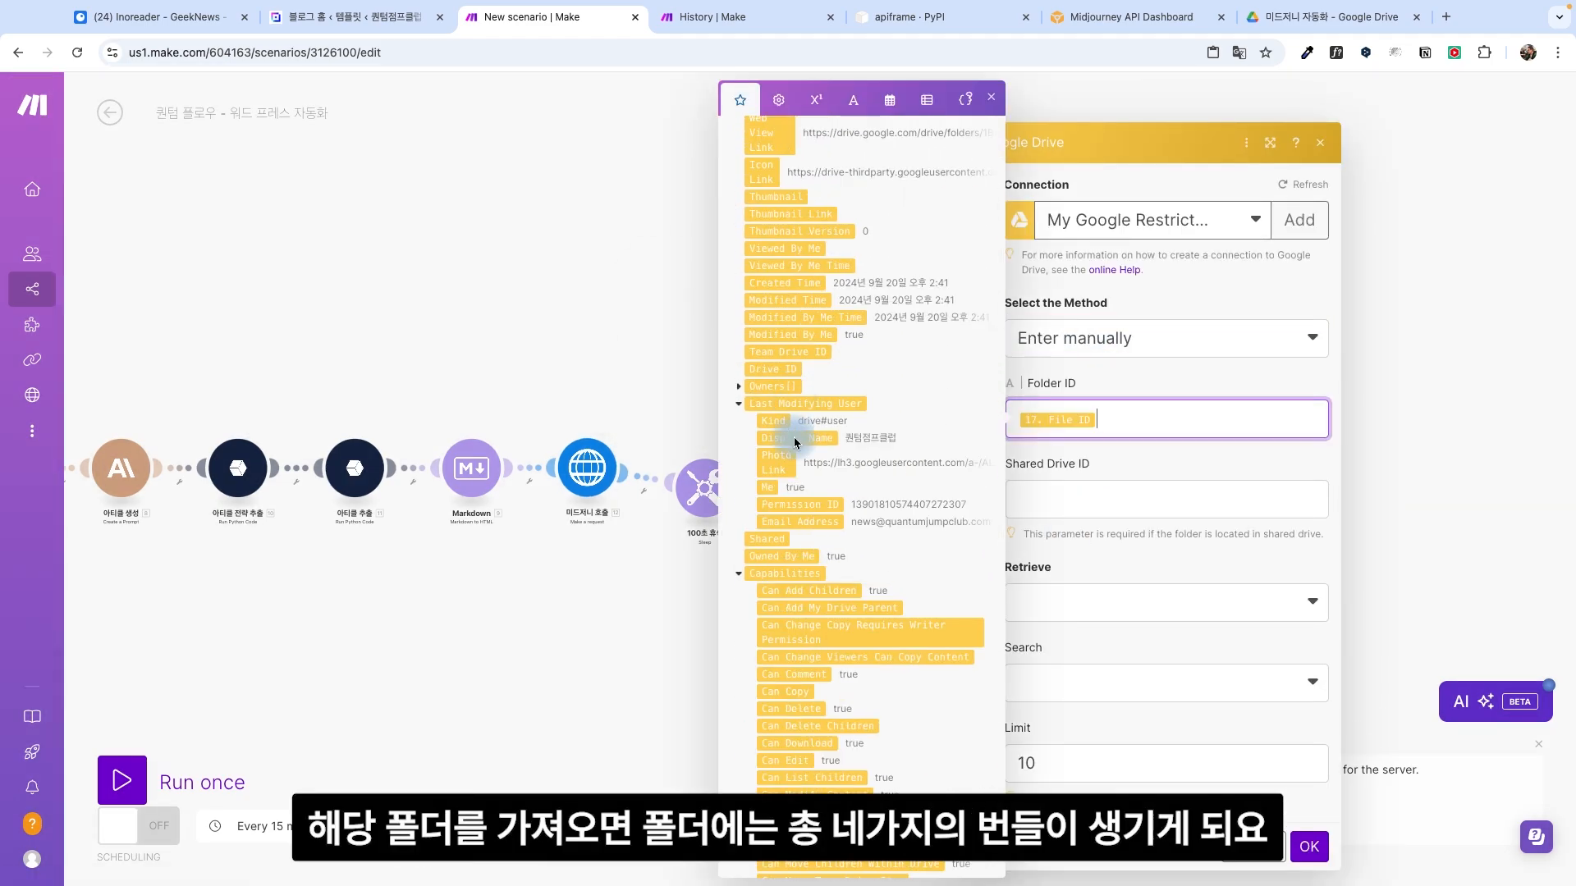
click(738, 408)
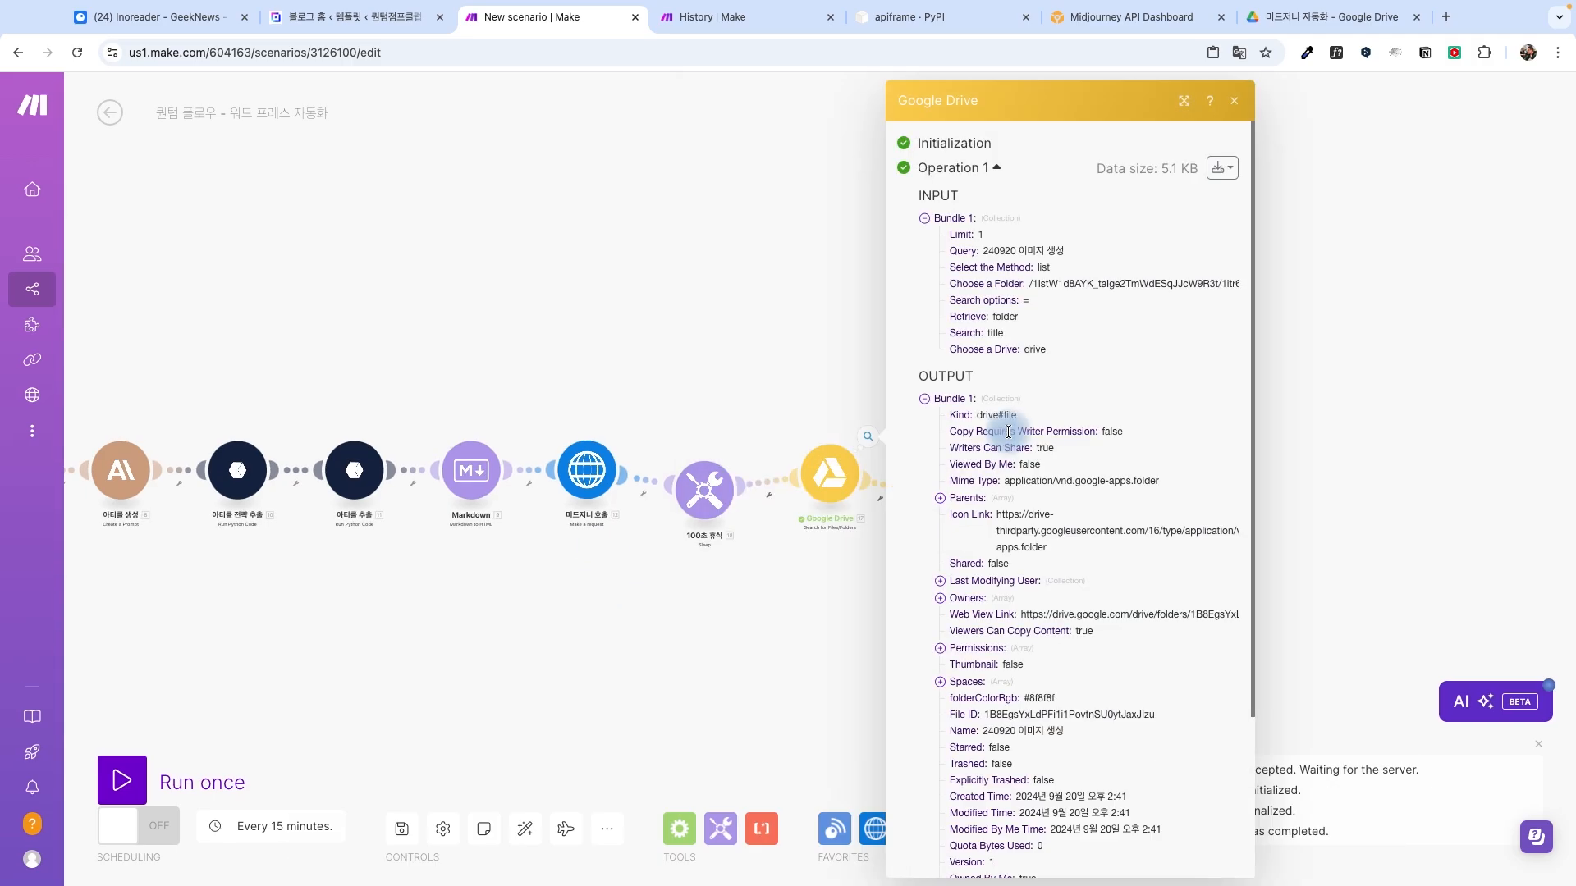
scroll(971, 498, down, 10)
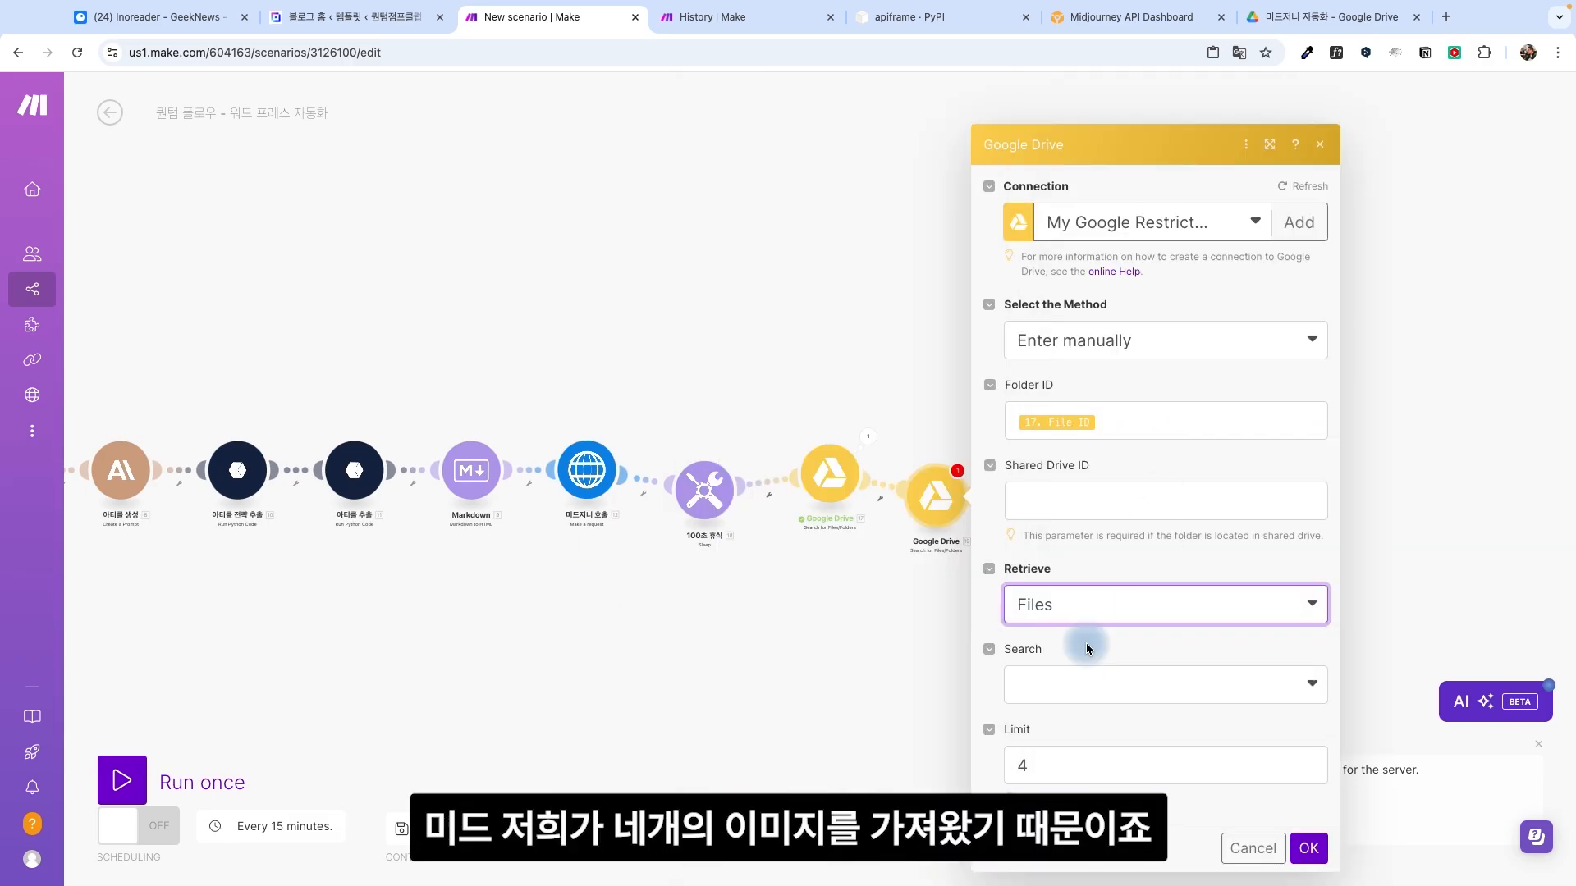
click(1083, 685)
click(1156, 468)
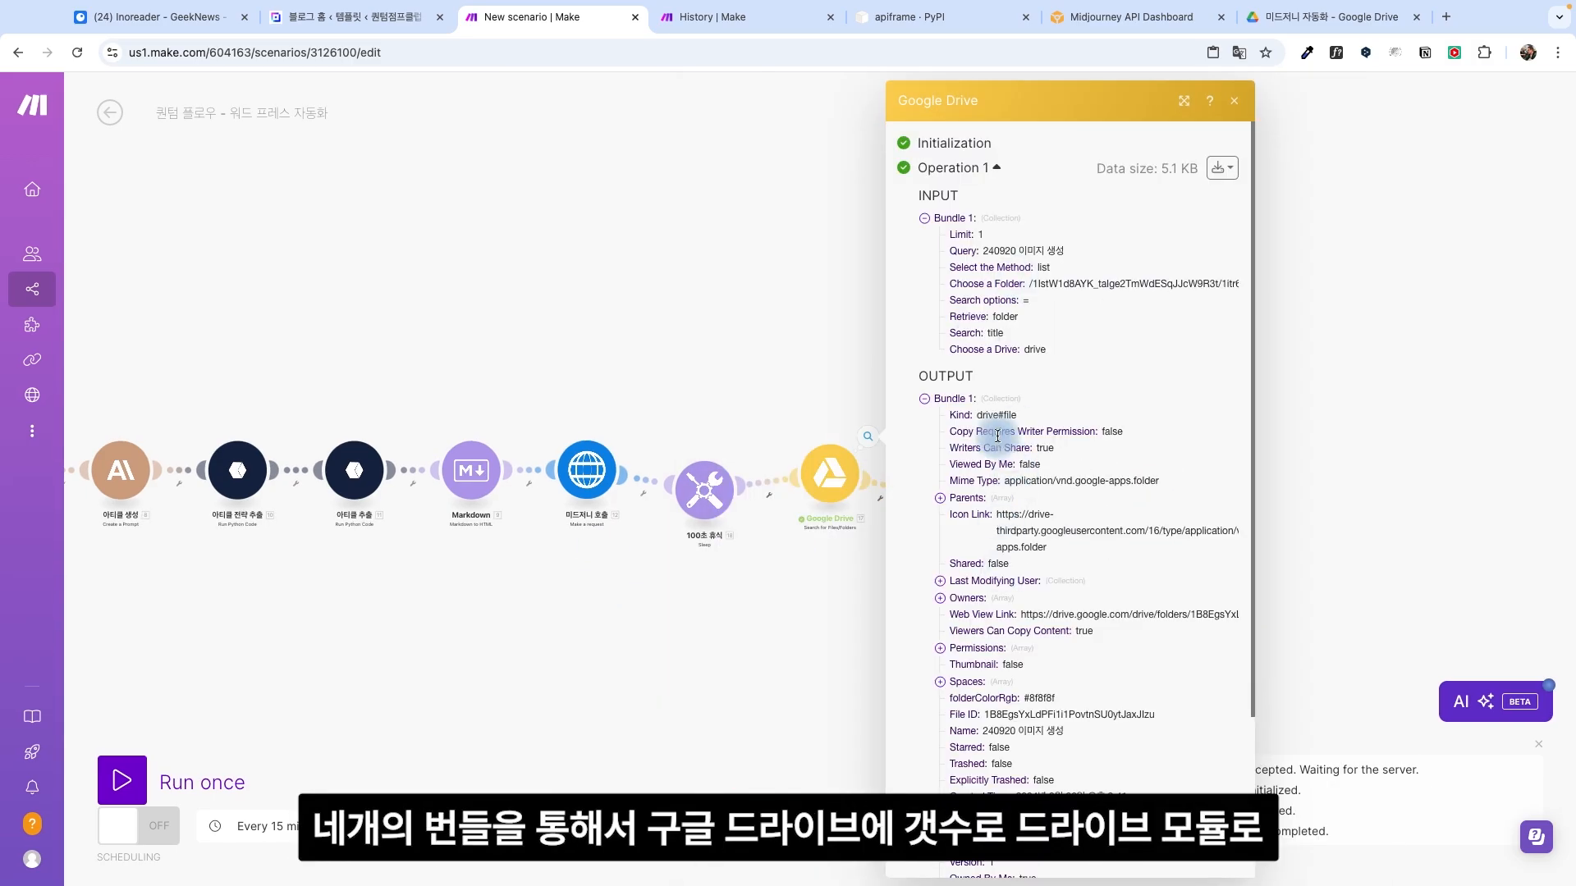
Step: Examine the output bundles of the Google Drive search modules, including the details of the retrieved PNG files
scroll(995, 509, down, 5)
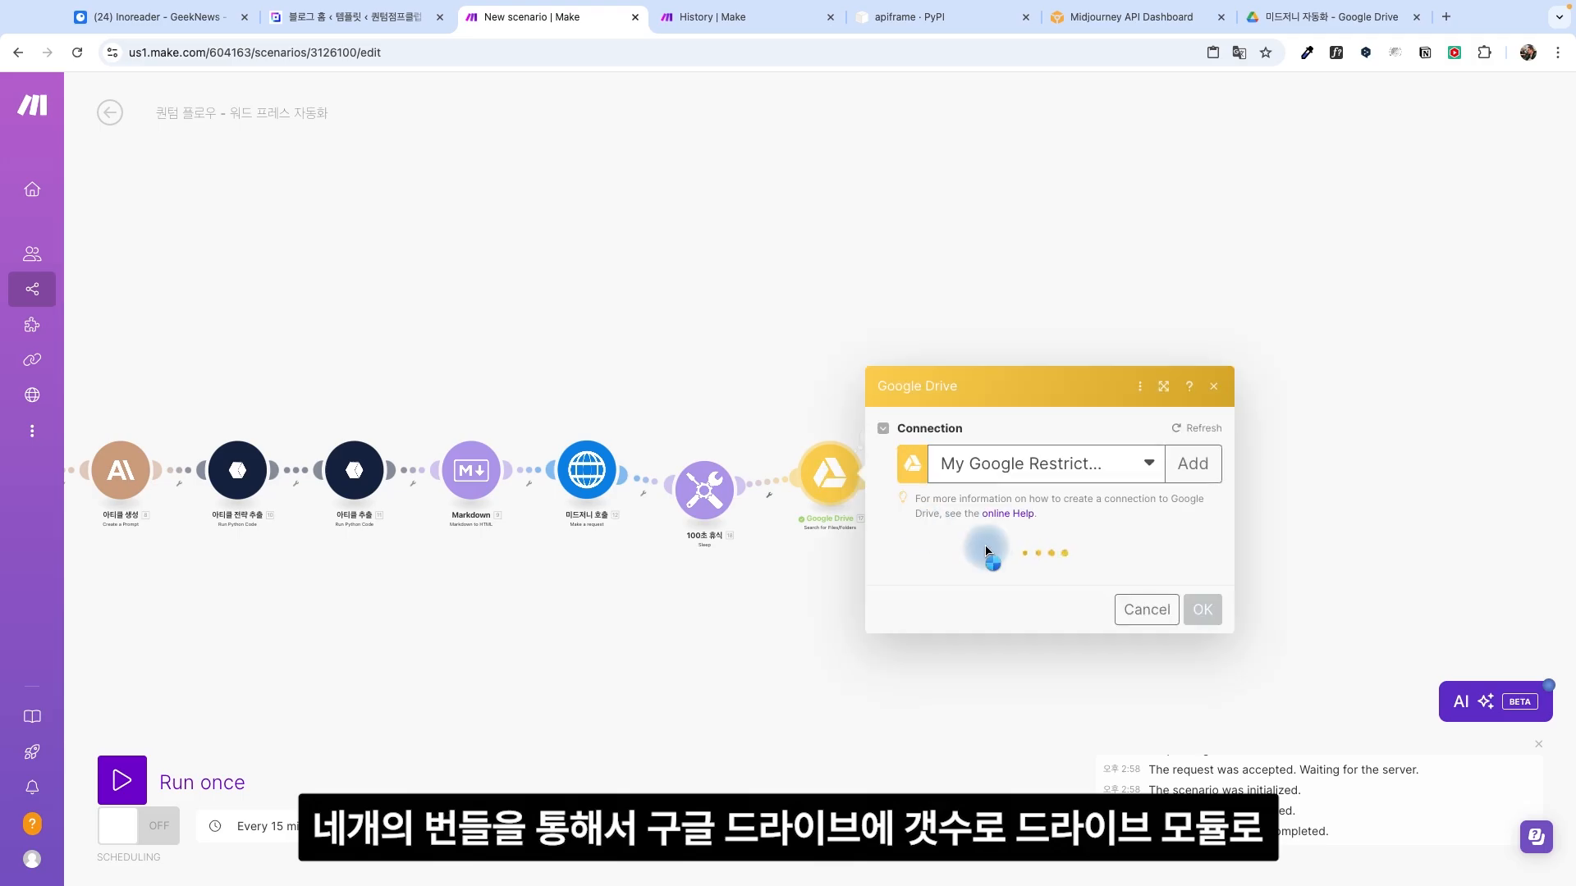
click(981, 539)
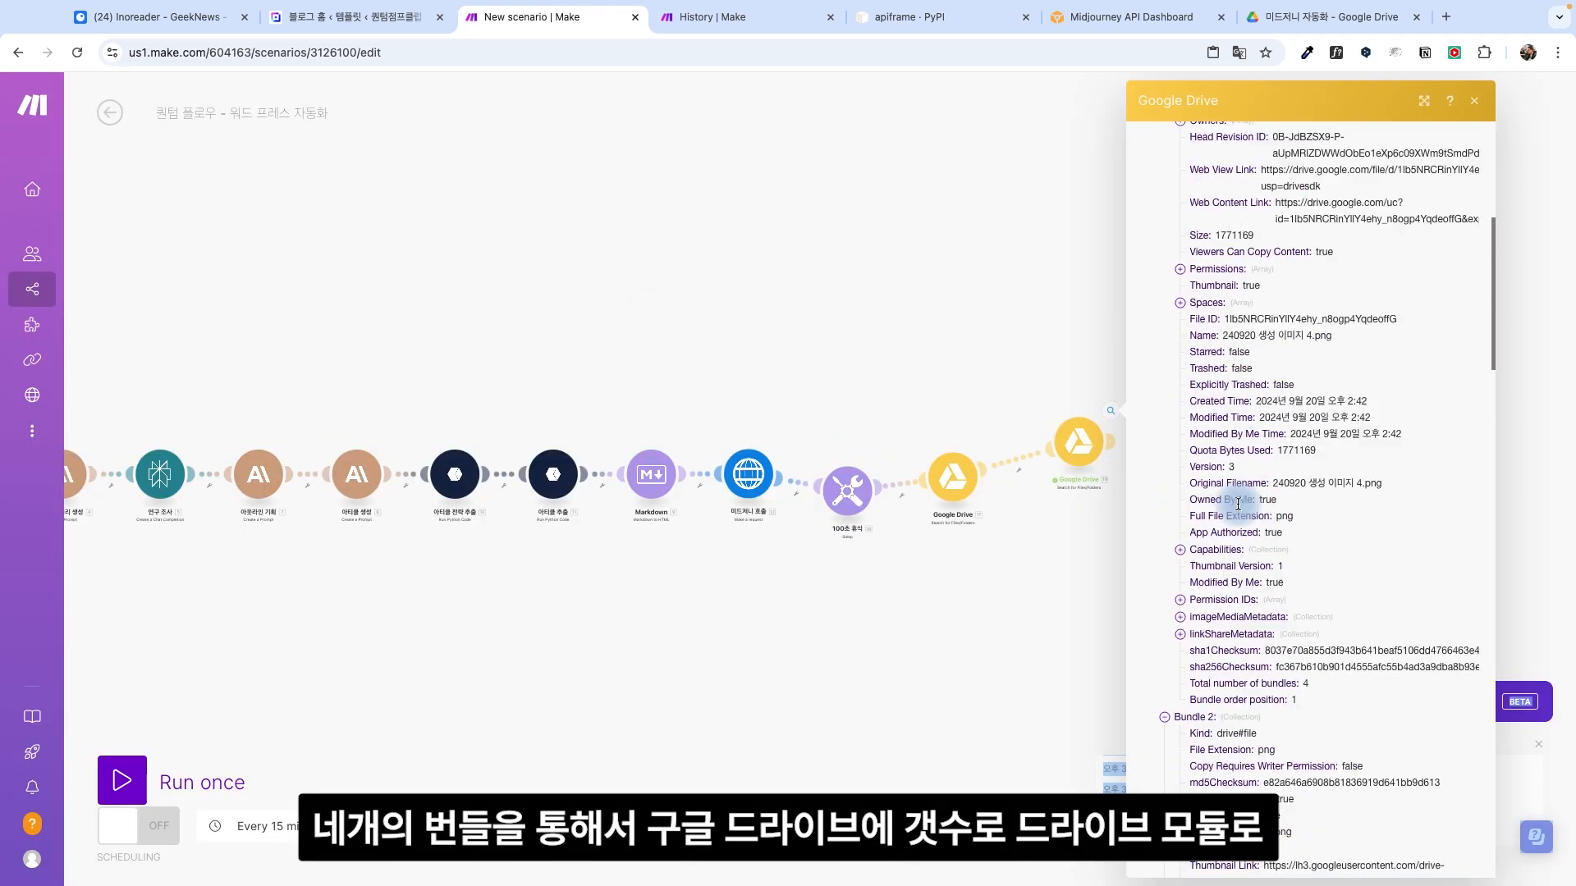
scroll(1237, 503, up, 10)
click(1179, 334)
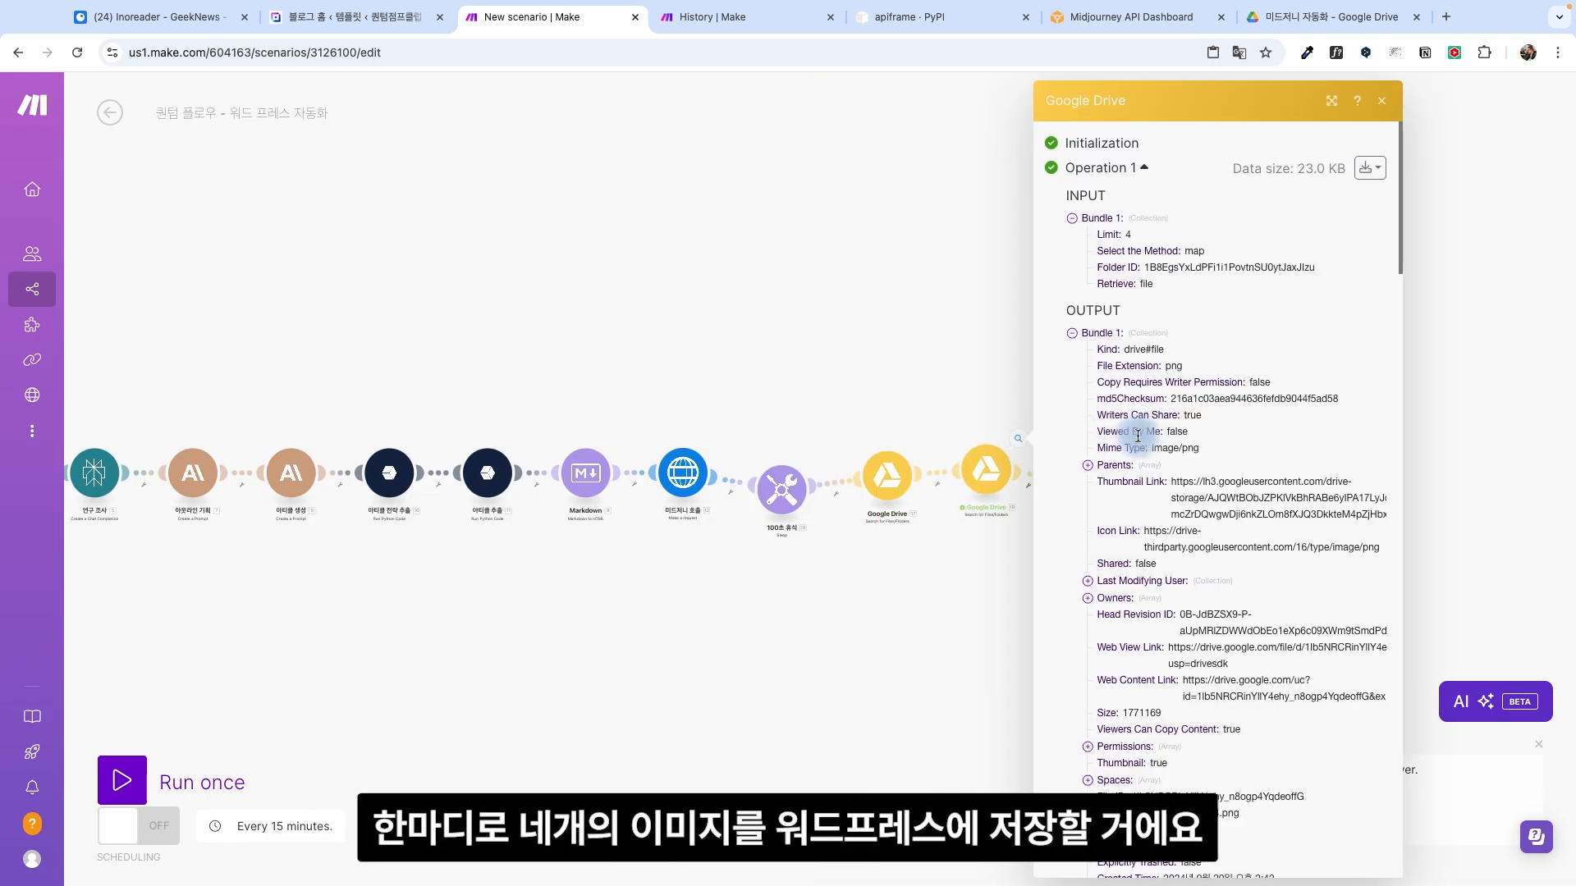
click(1072, 333)
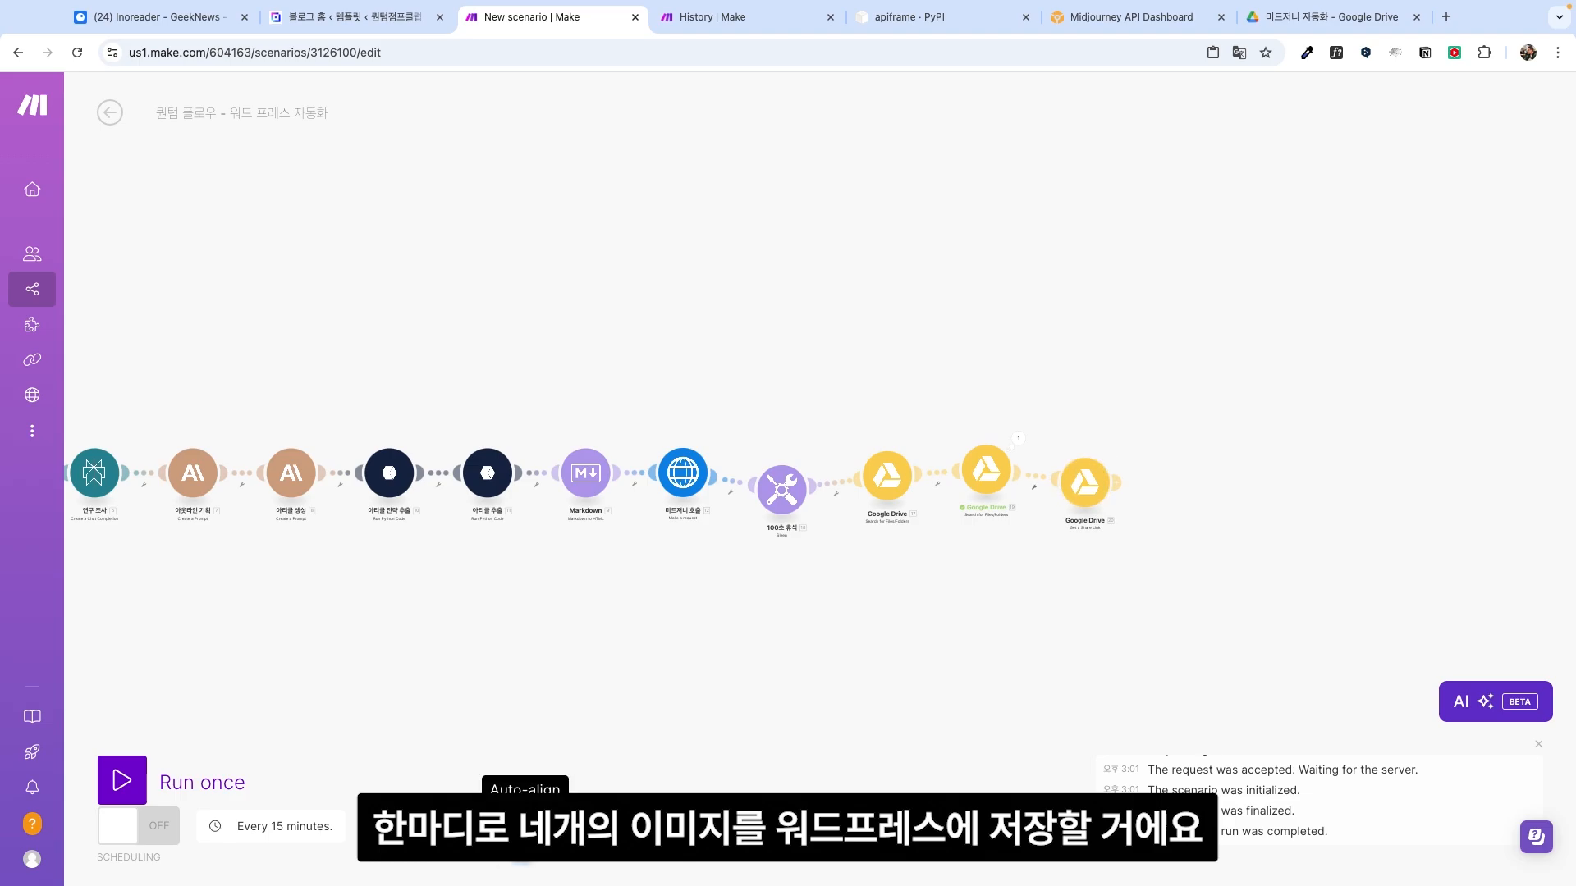
Step: Auto-align the scenario and add a WordPress Create a Media Item module after the array aggregator
click(521, 825)
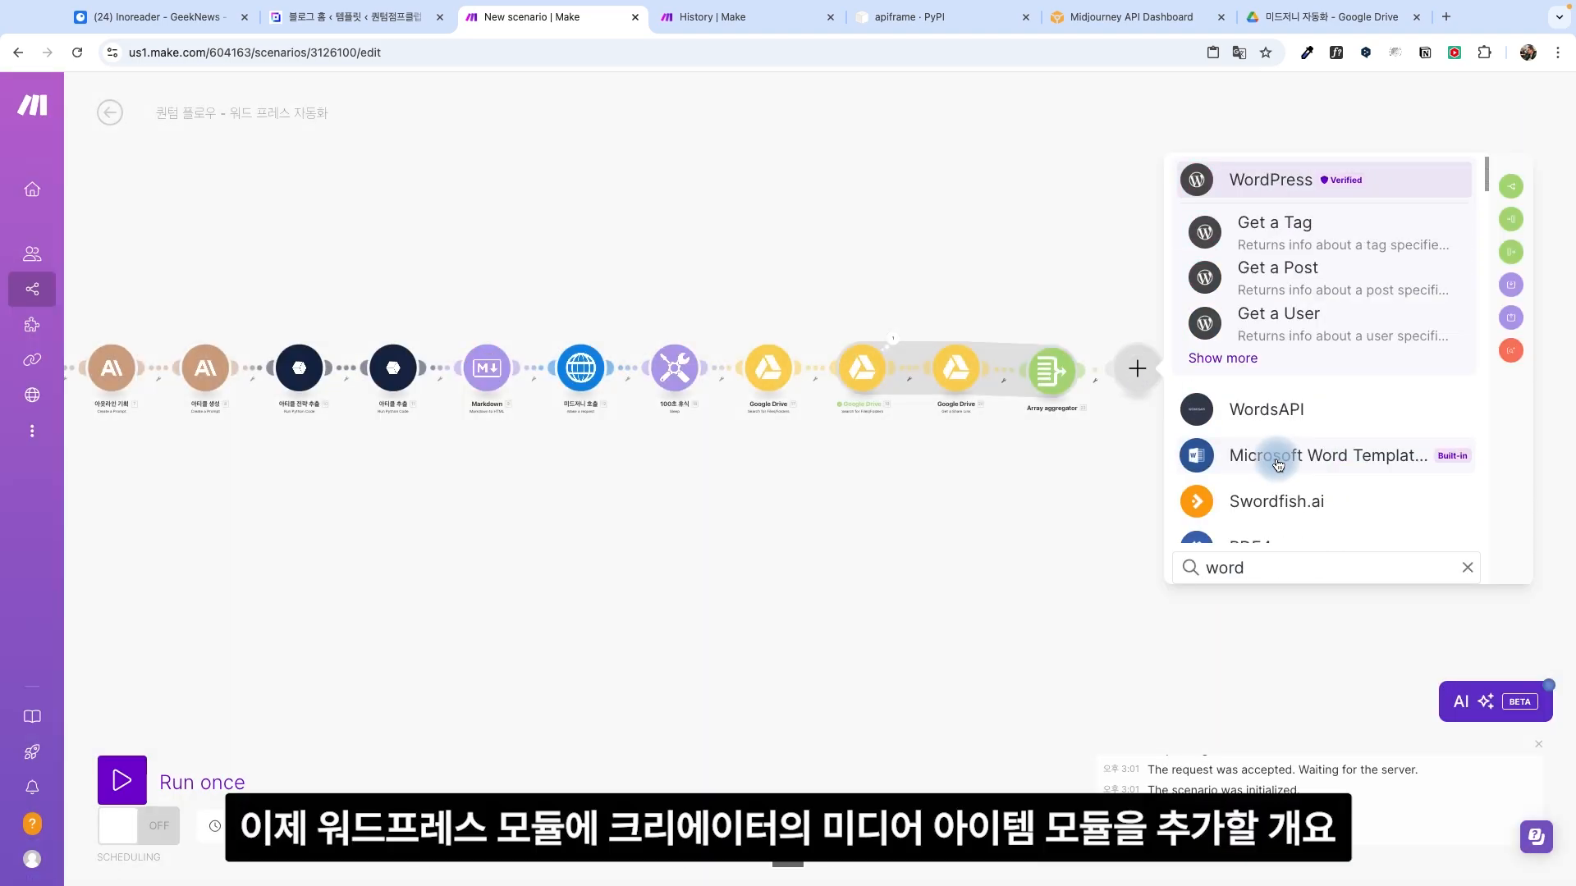
click(1222, 358)
scroll(1321, 351, down, 5)
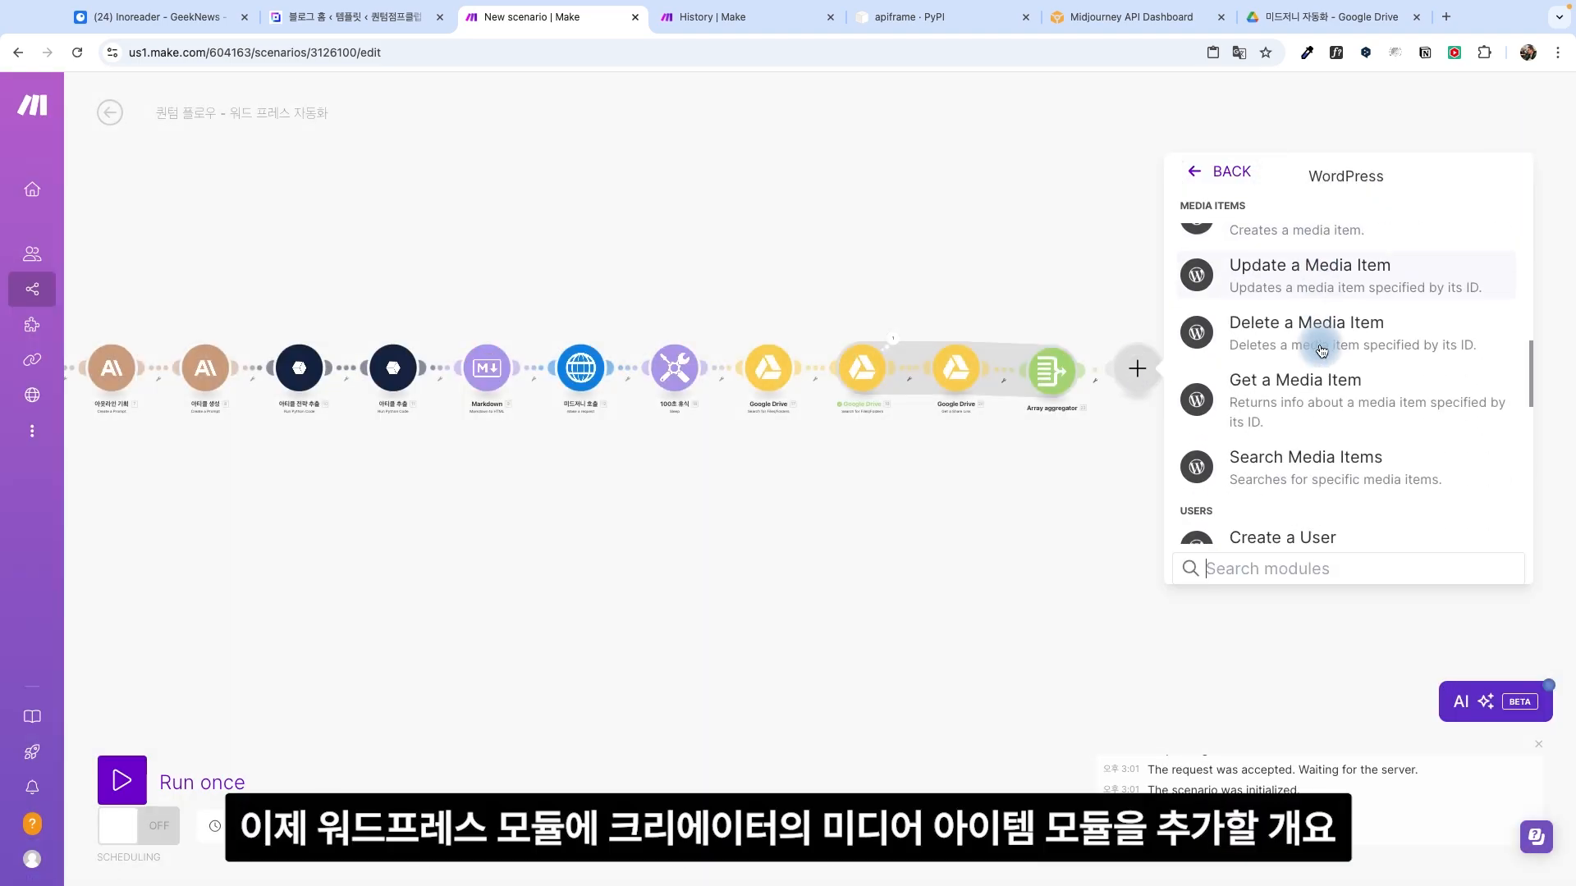
scroll(1329, 337, down, 3)
scroll(1352, 370, up, 5)
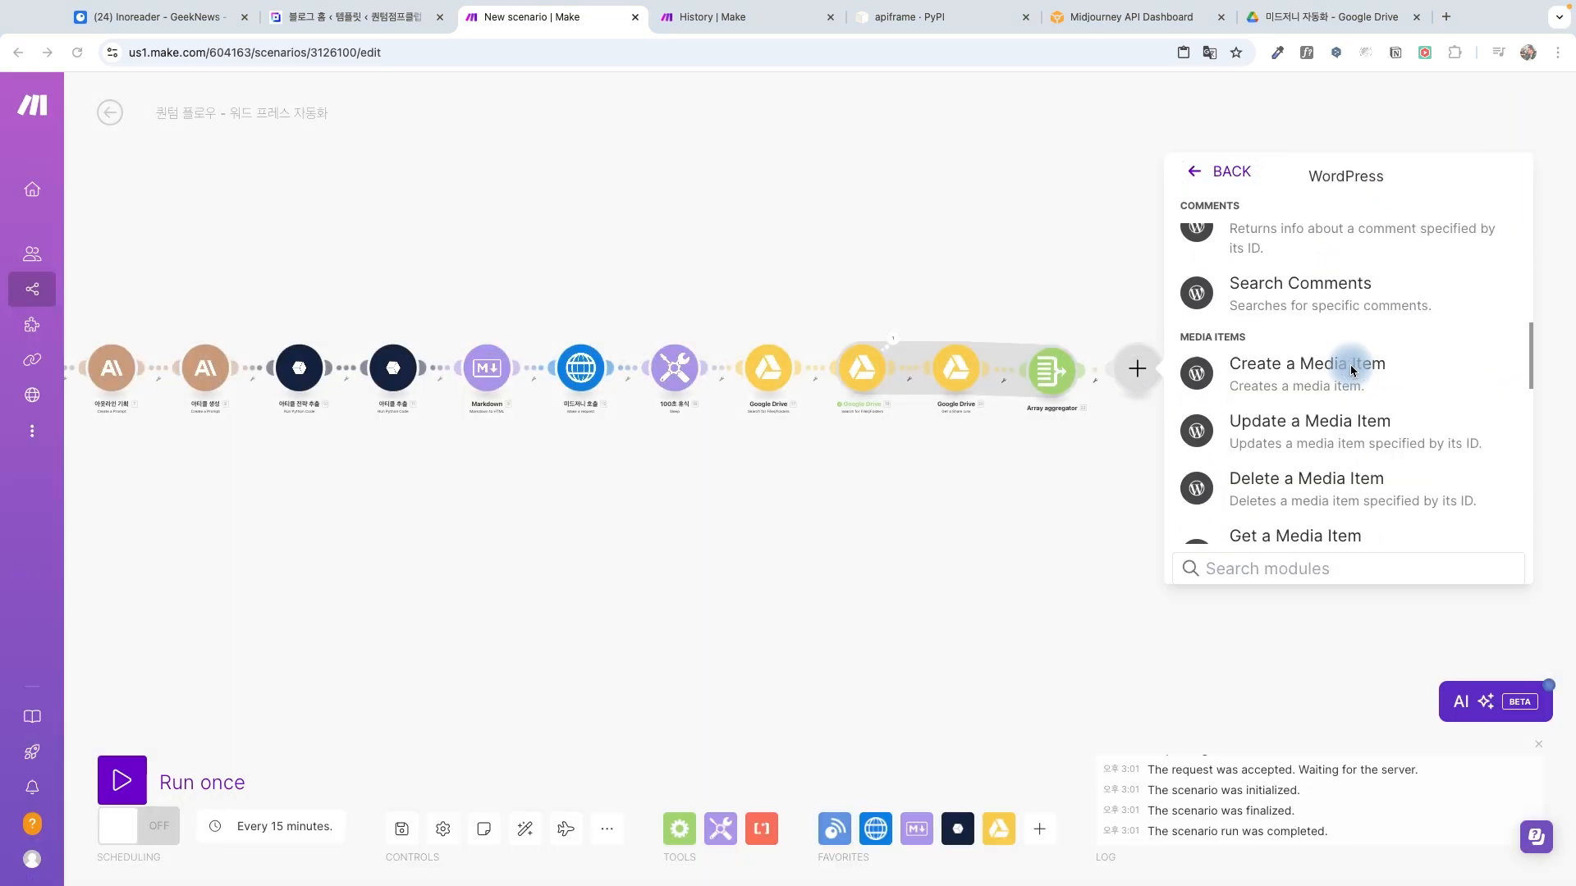
click(1352, 371)
click(1268, 361)
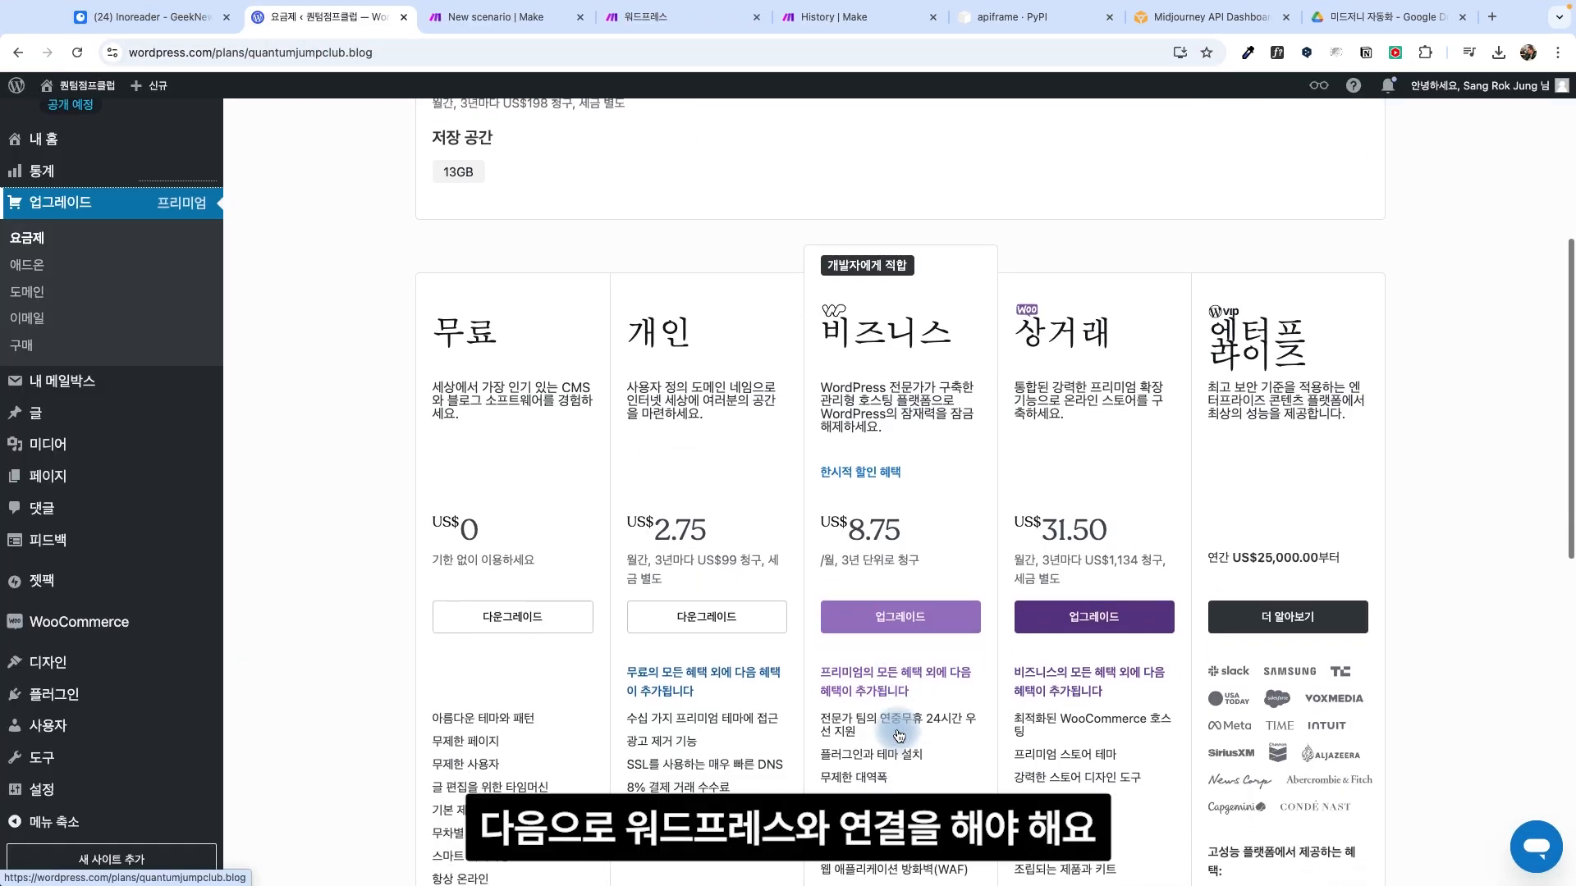
Step: On the WordPress.com plans page, compare the plans and read through the Business plan's features
scroll(903, 730, down, 2)
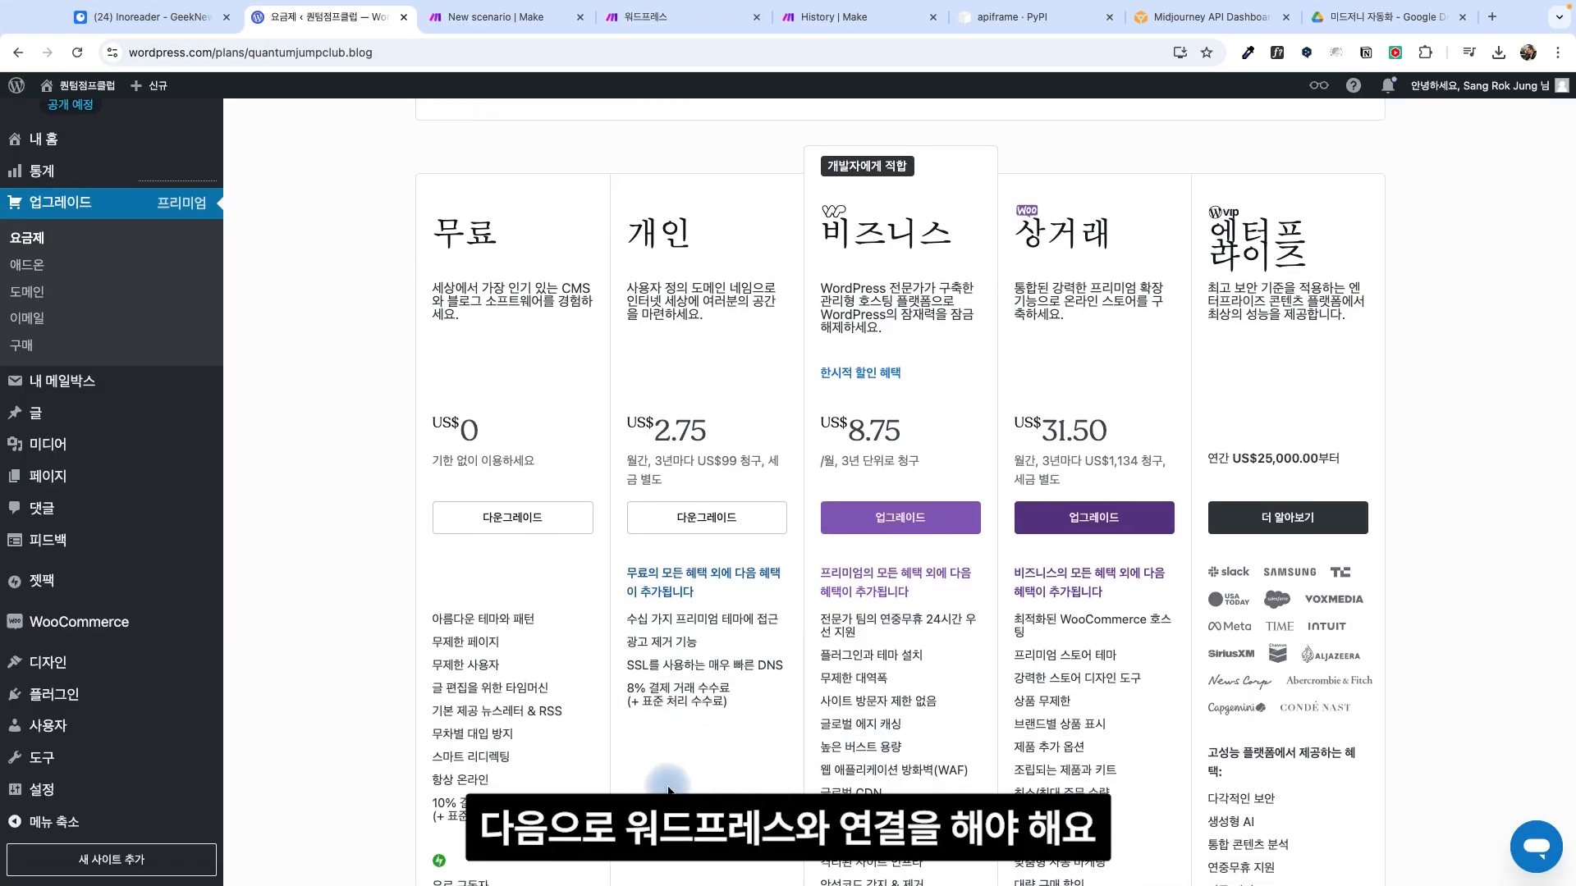
scroll(667, 790, down, 1)
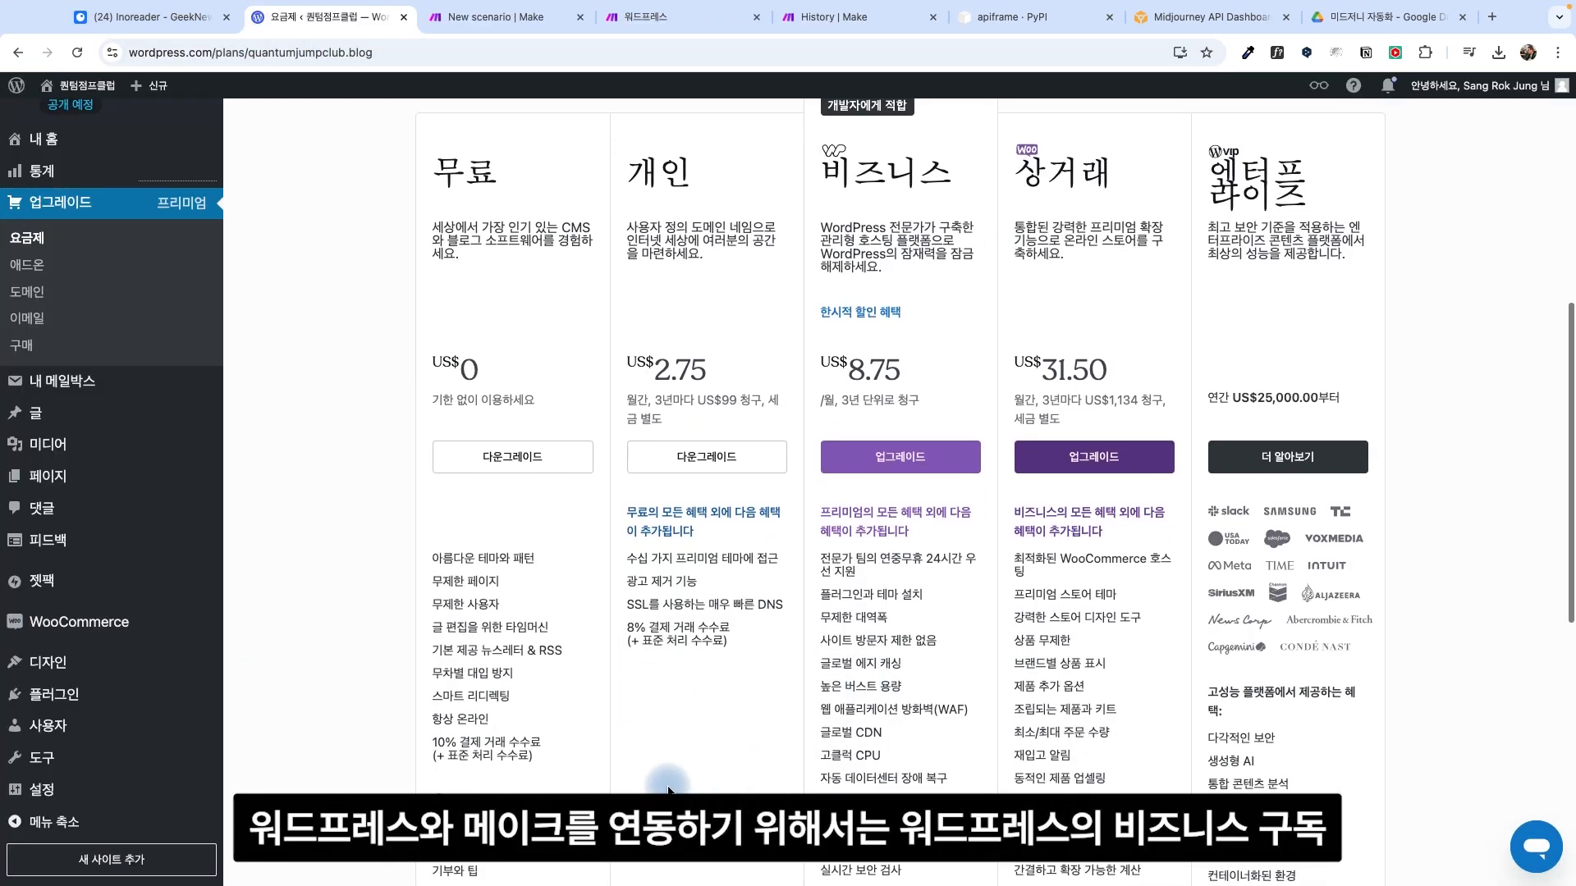
scroll(667, 787, down, 2)
scroll(861, 449, down, 4)
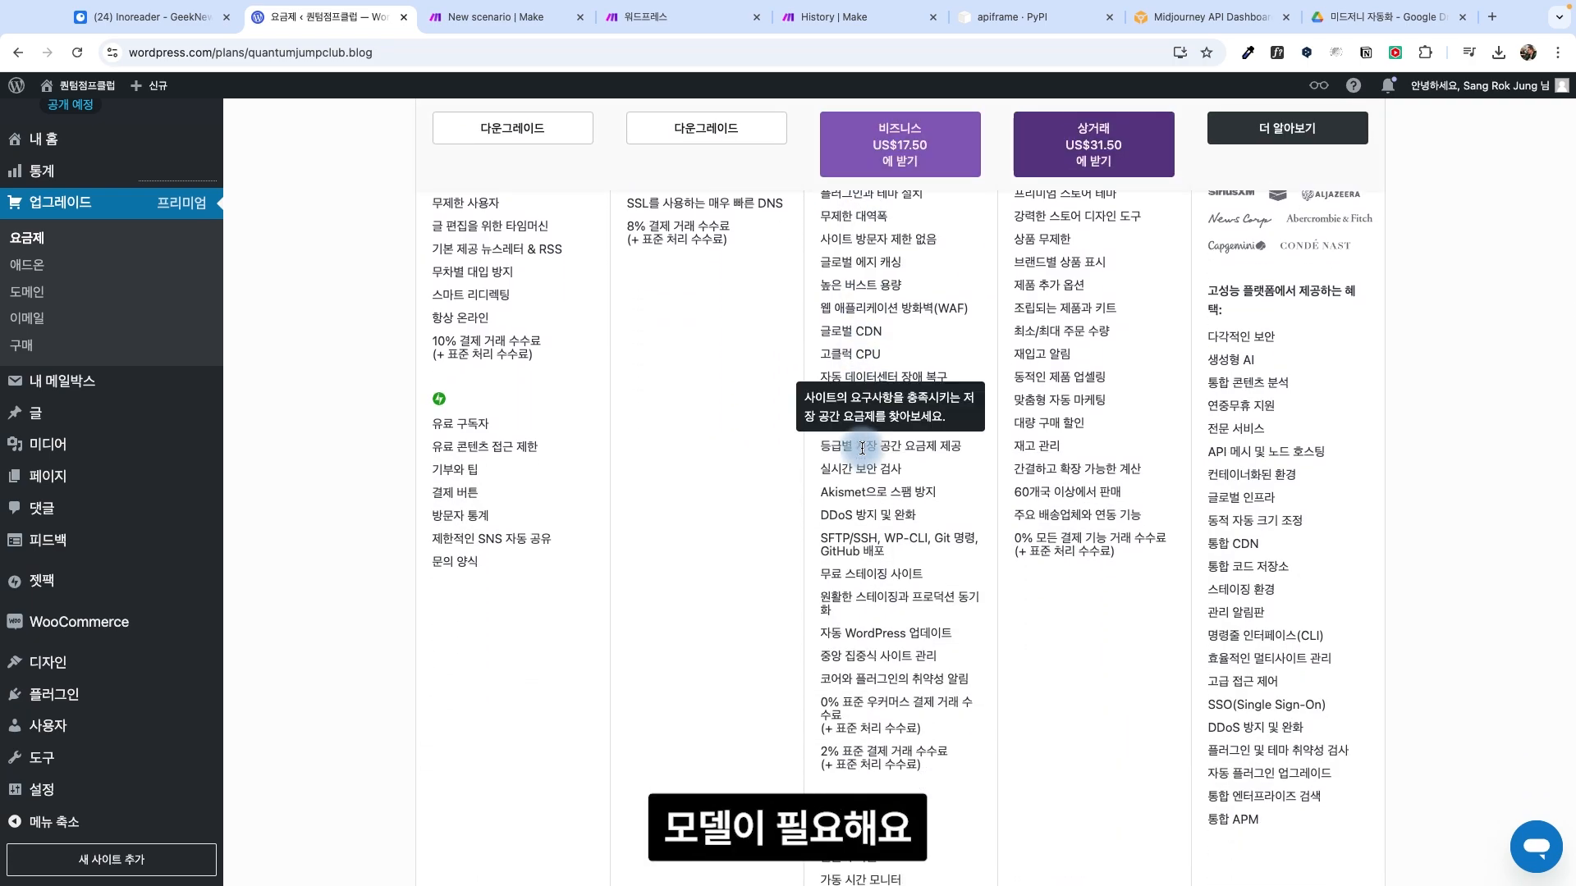
scroll(862, 449, up, 3)
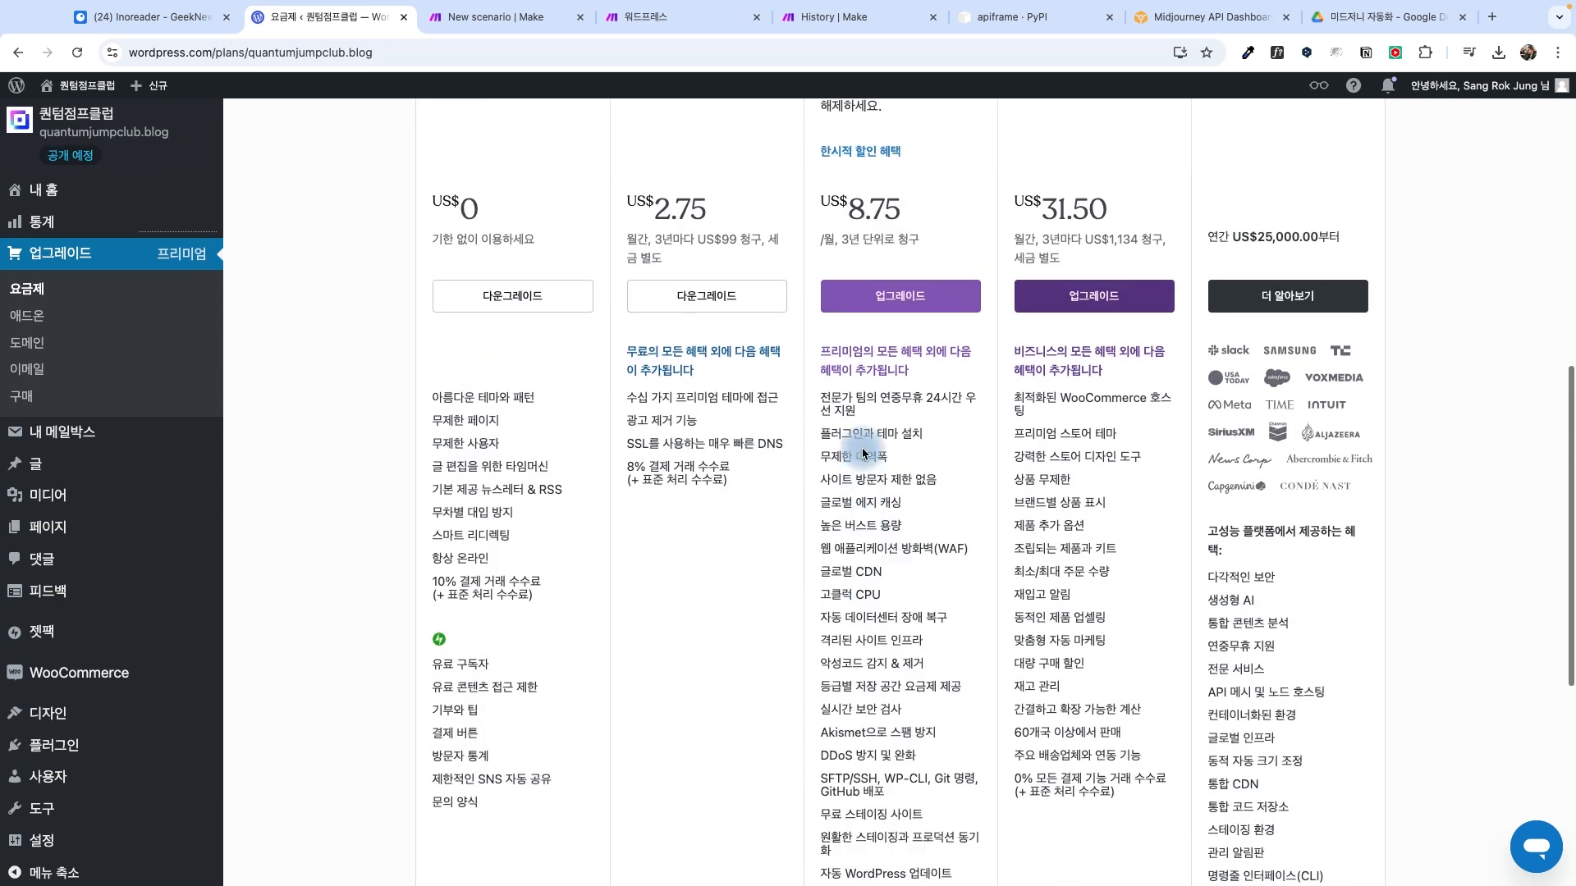
Step: Search the WordPress plugin marketplace for "make connector", then install and activate the Make Connector plugin
click(640, 236)
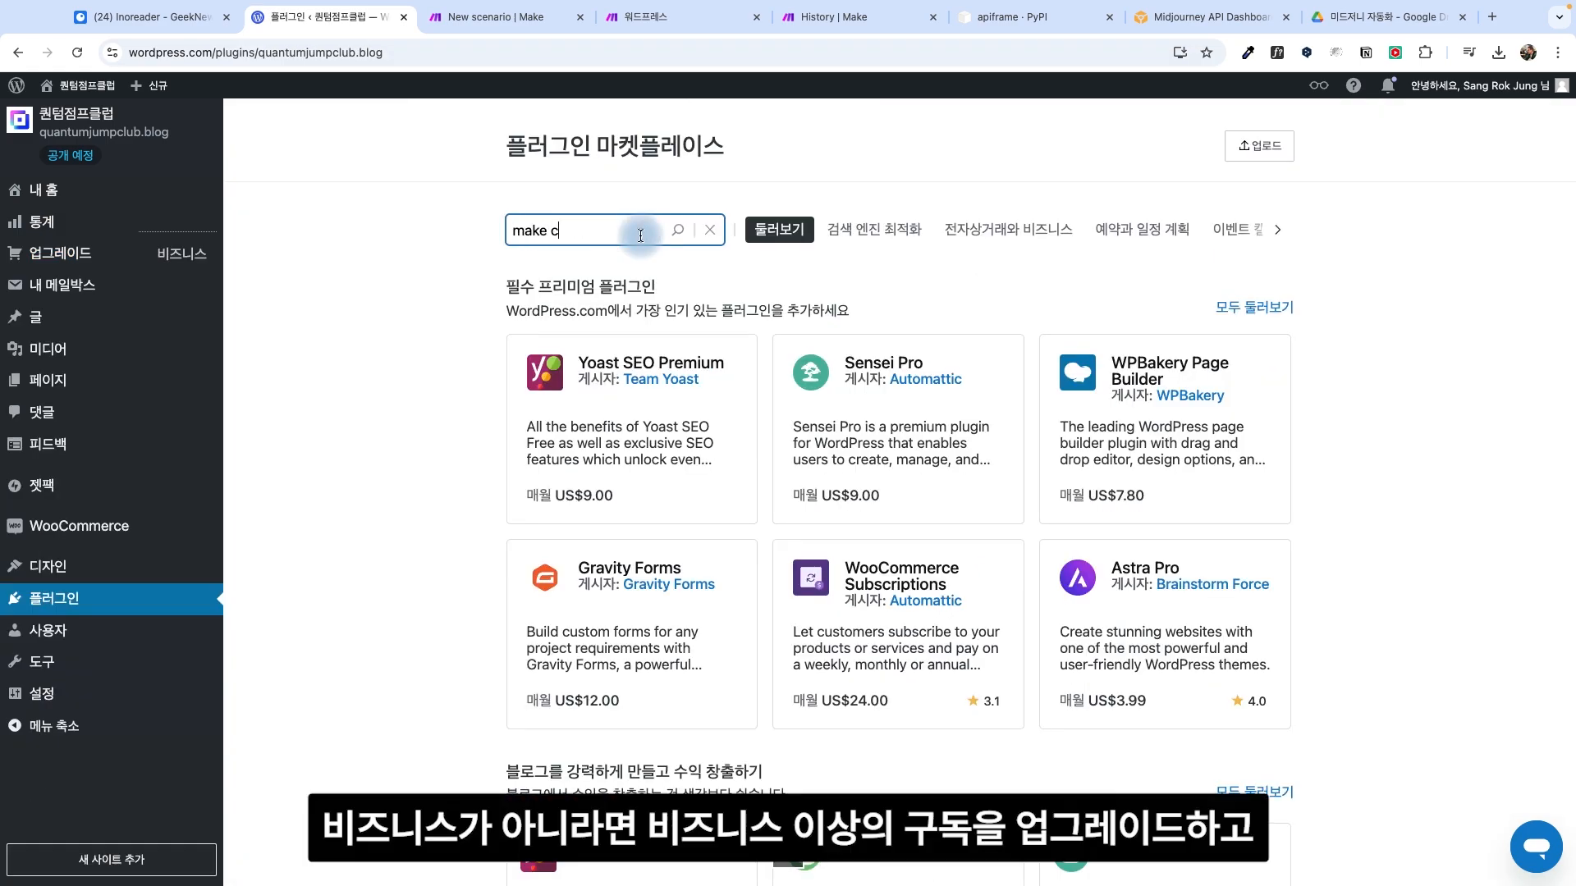
text(make connector)
key(Return)
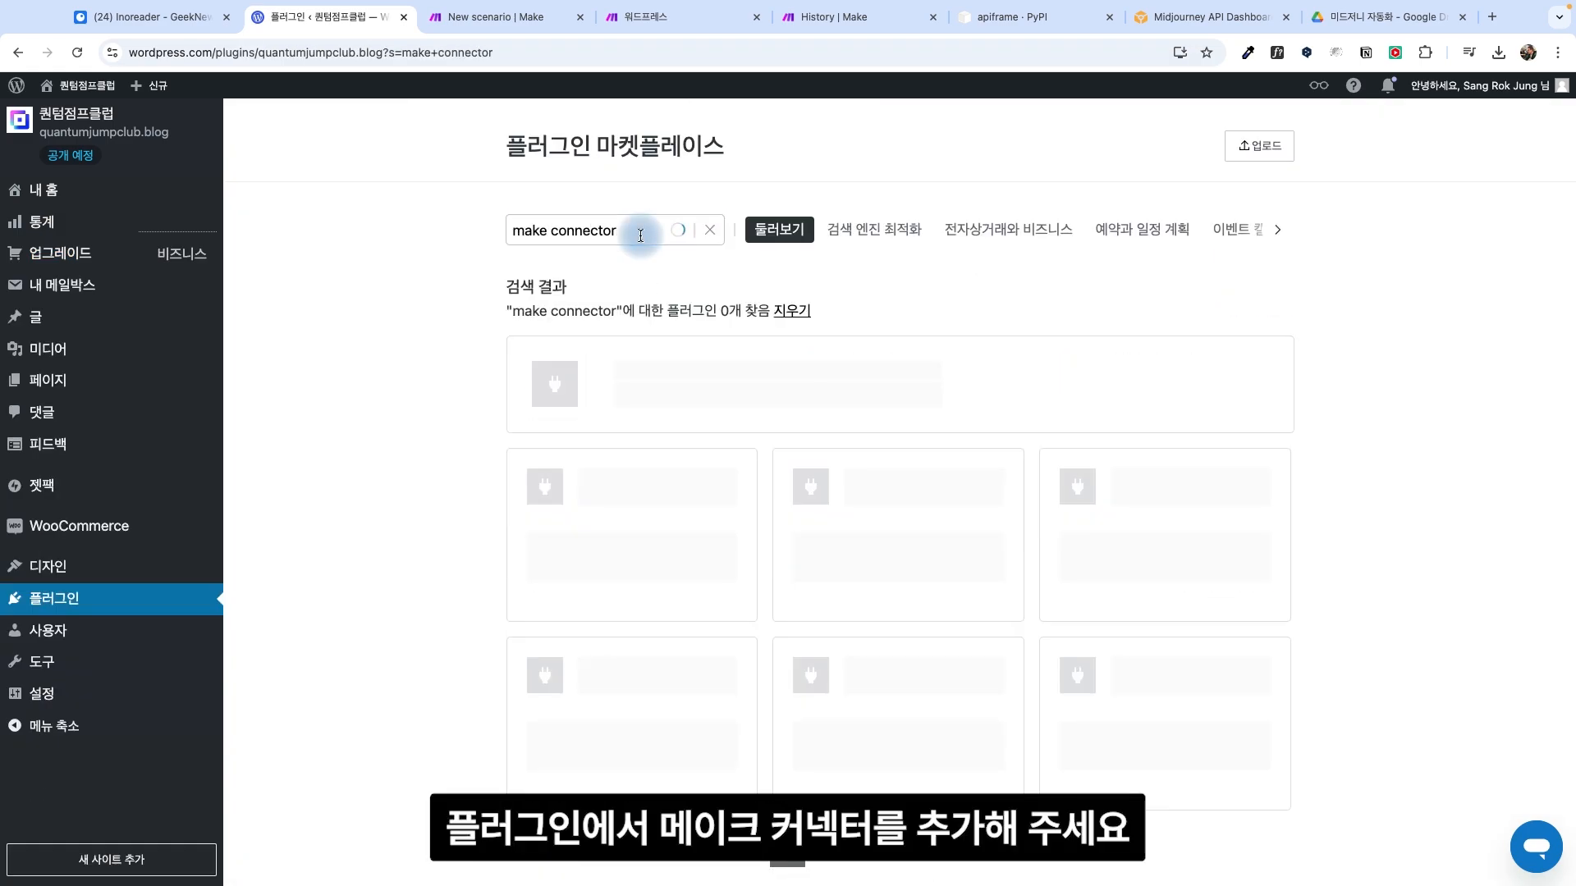
click(607, 436)
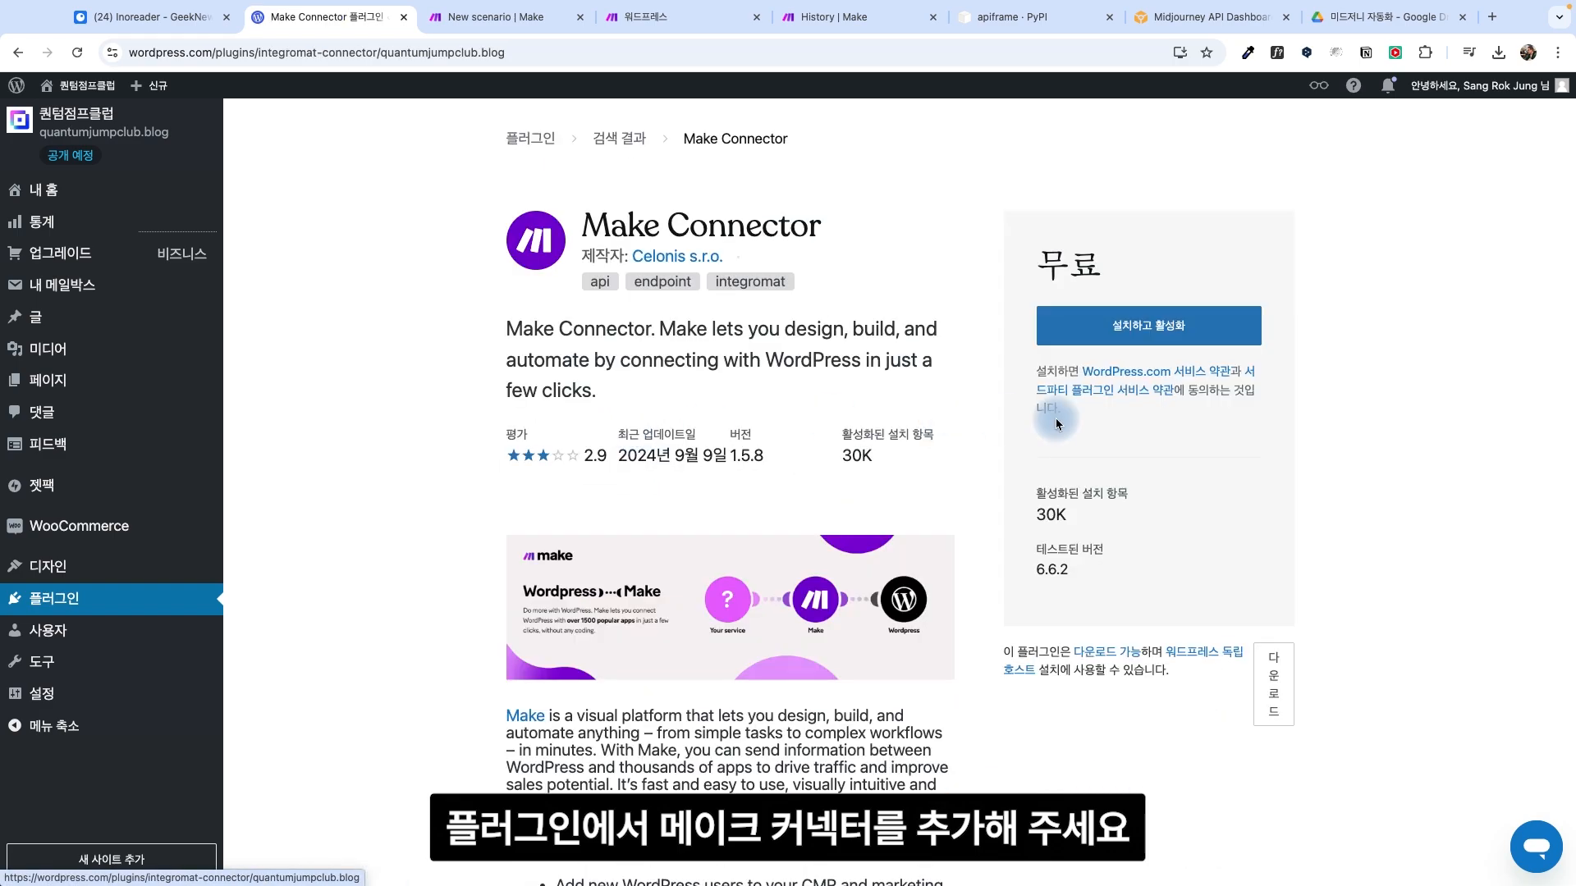
click(1118, 336)
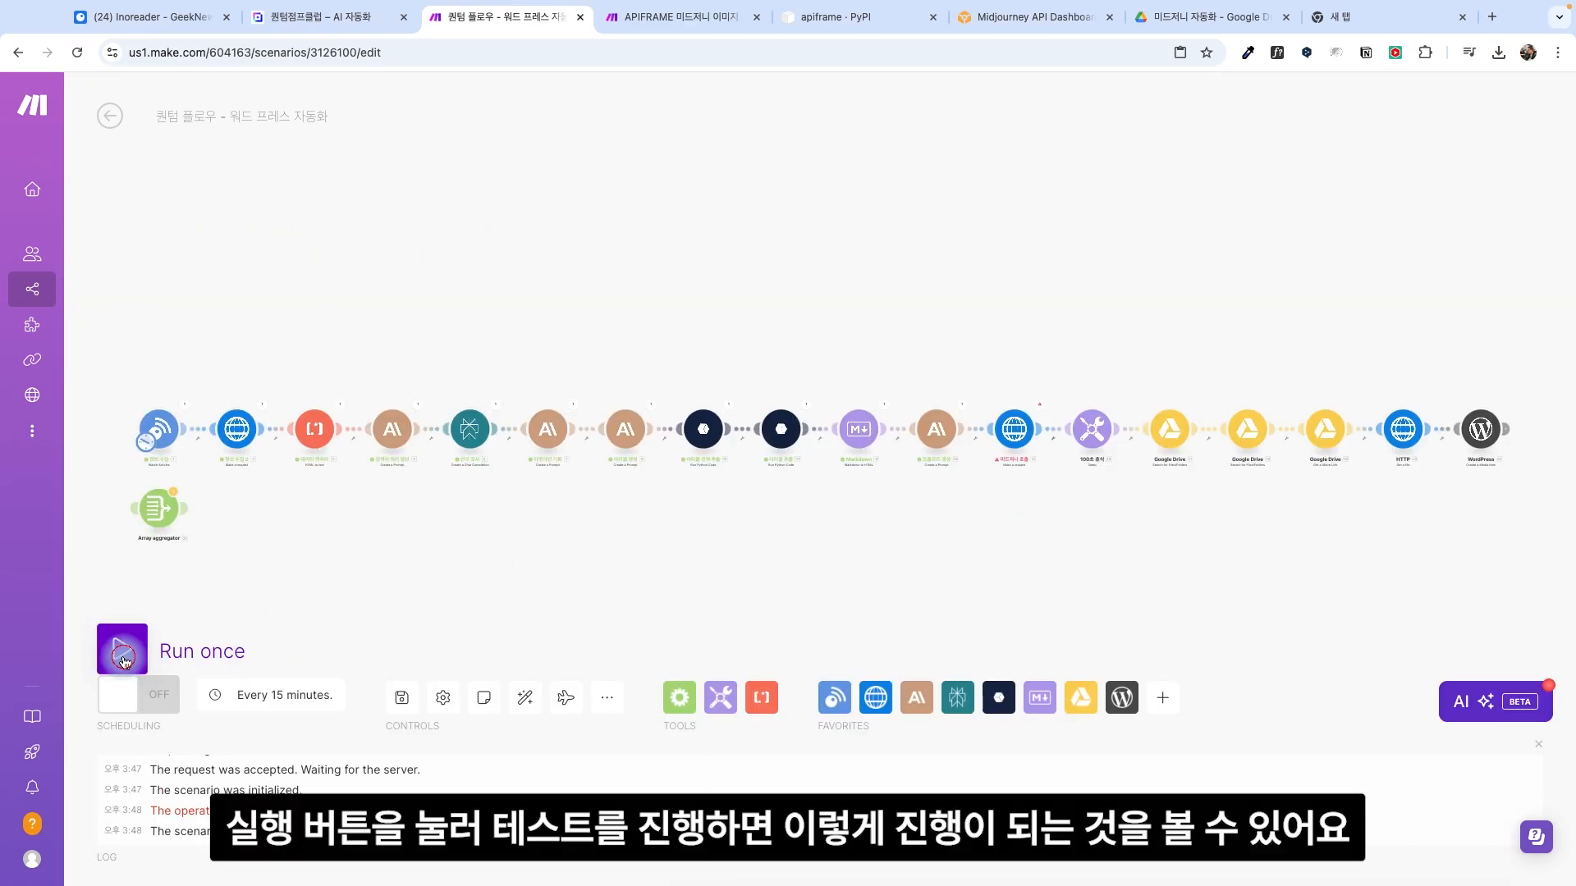
Step: Back in Make, run the WordPress automation scenario once and check the operations of the WordPress media module
click(124, 662)
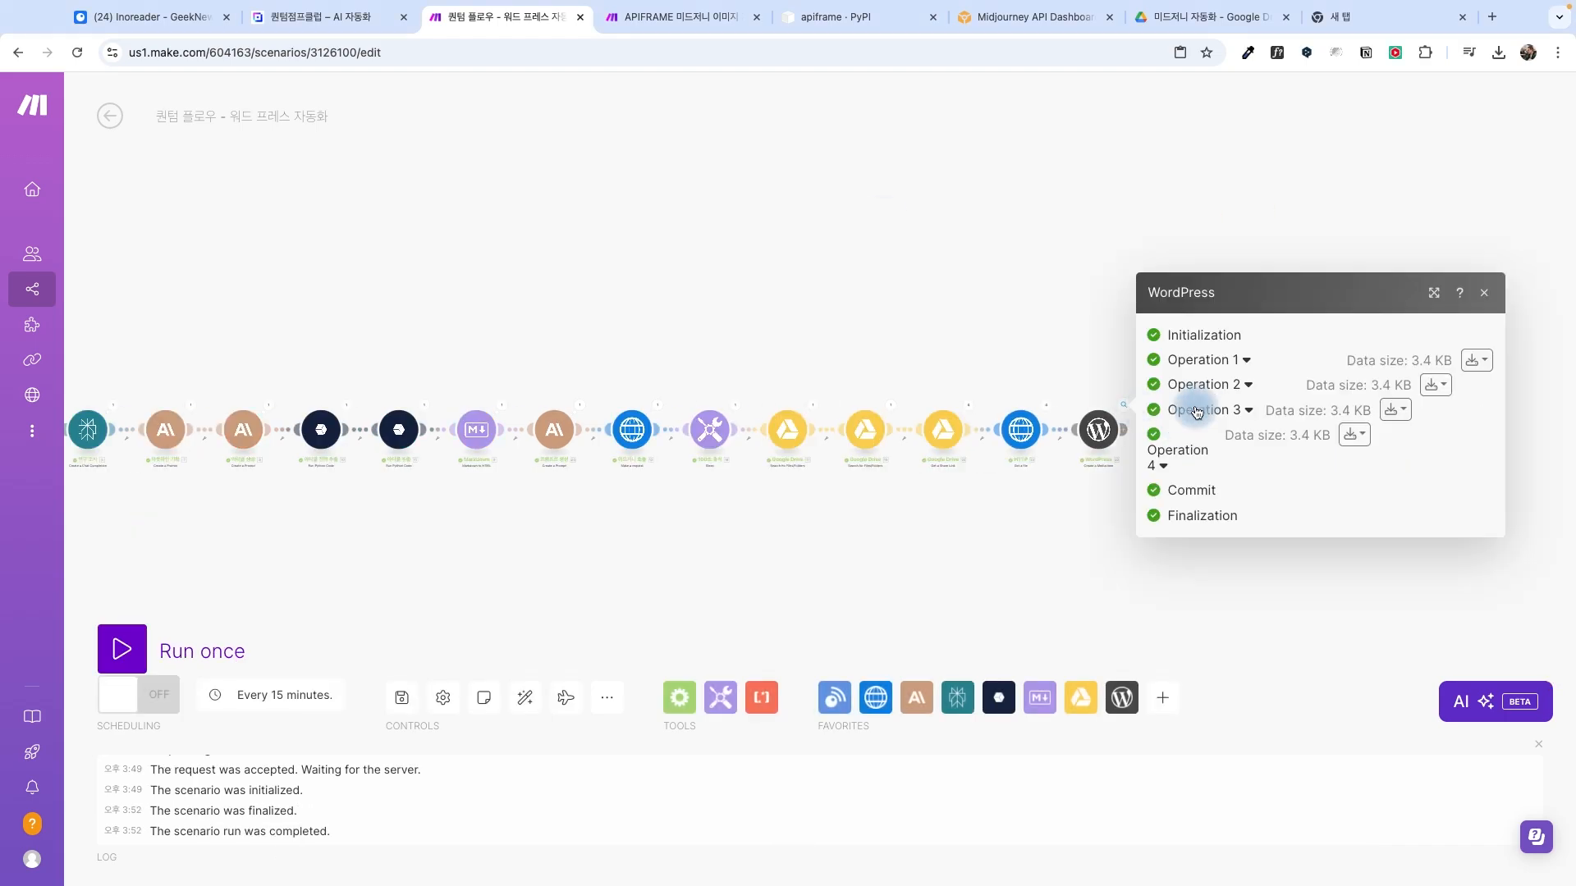
click(1178, 410)
click(1131, 507)
Step: Add a WordPress Create a Post module and attach it after the media item module at the end of the scenario
click(1121, 698)
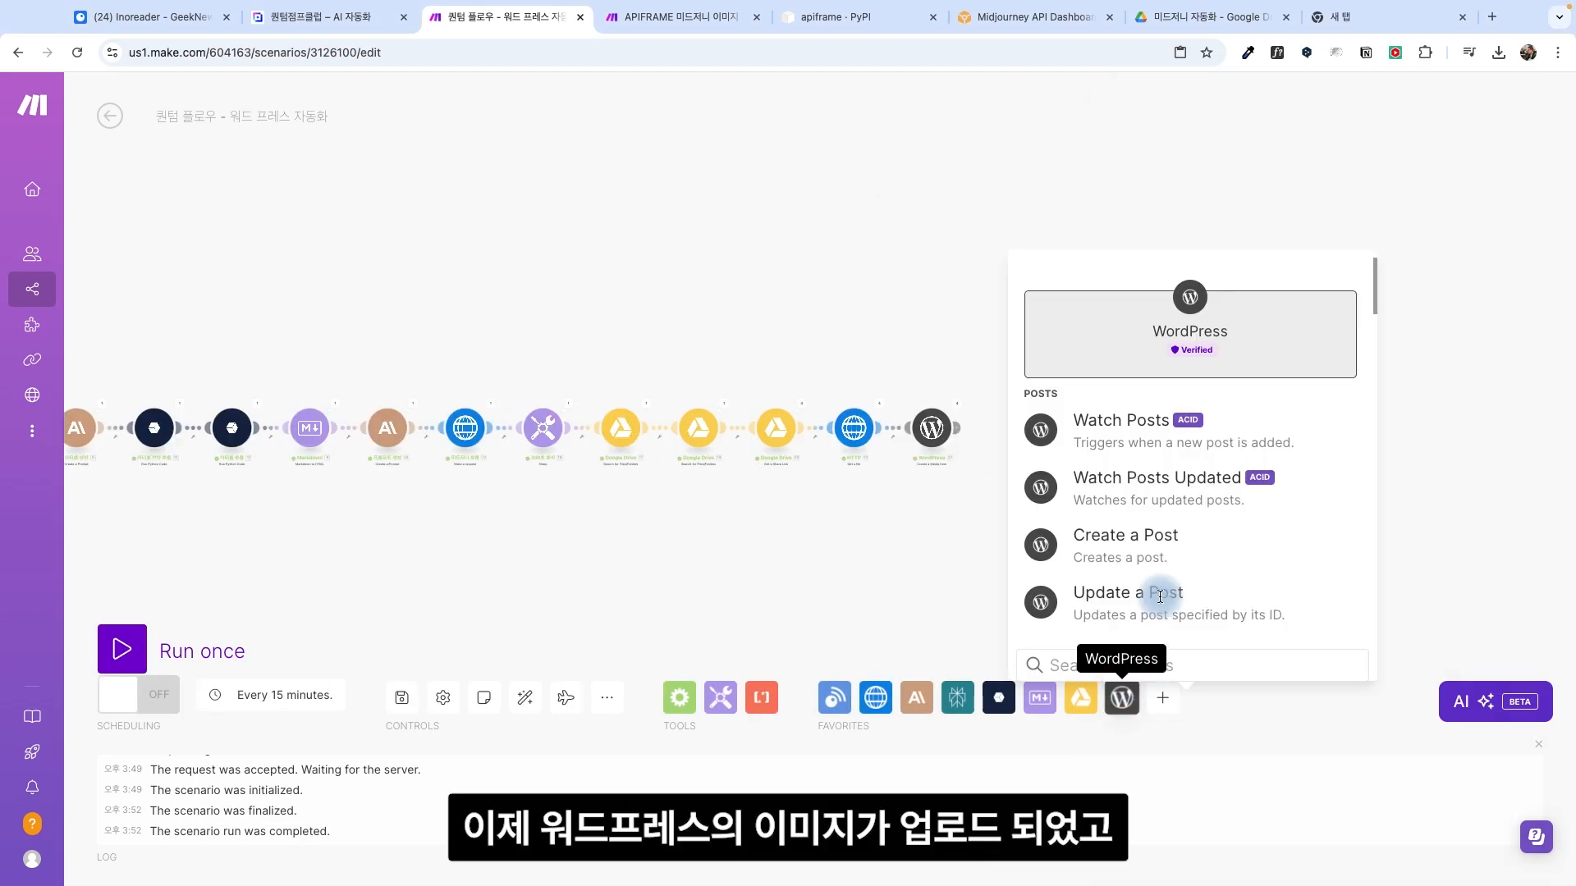
scroll(1162, 555, down, 3)
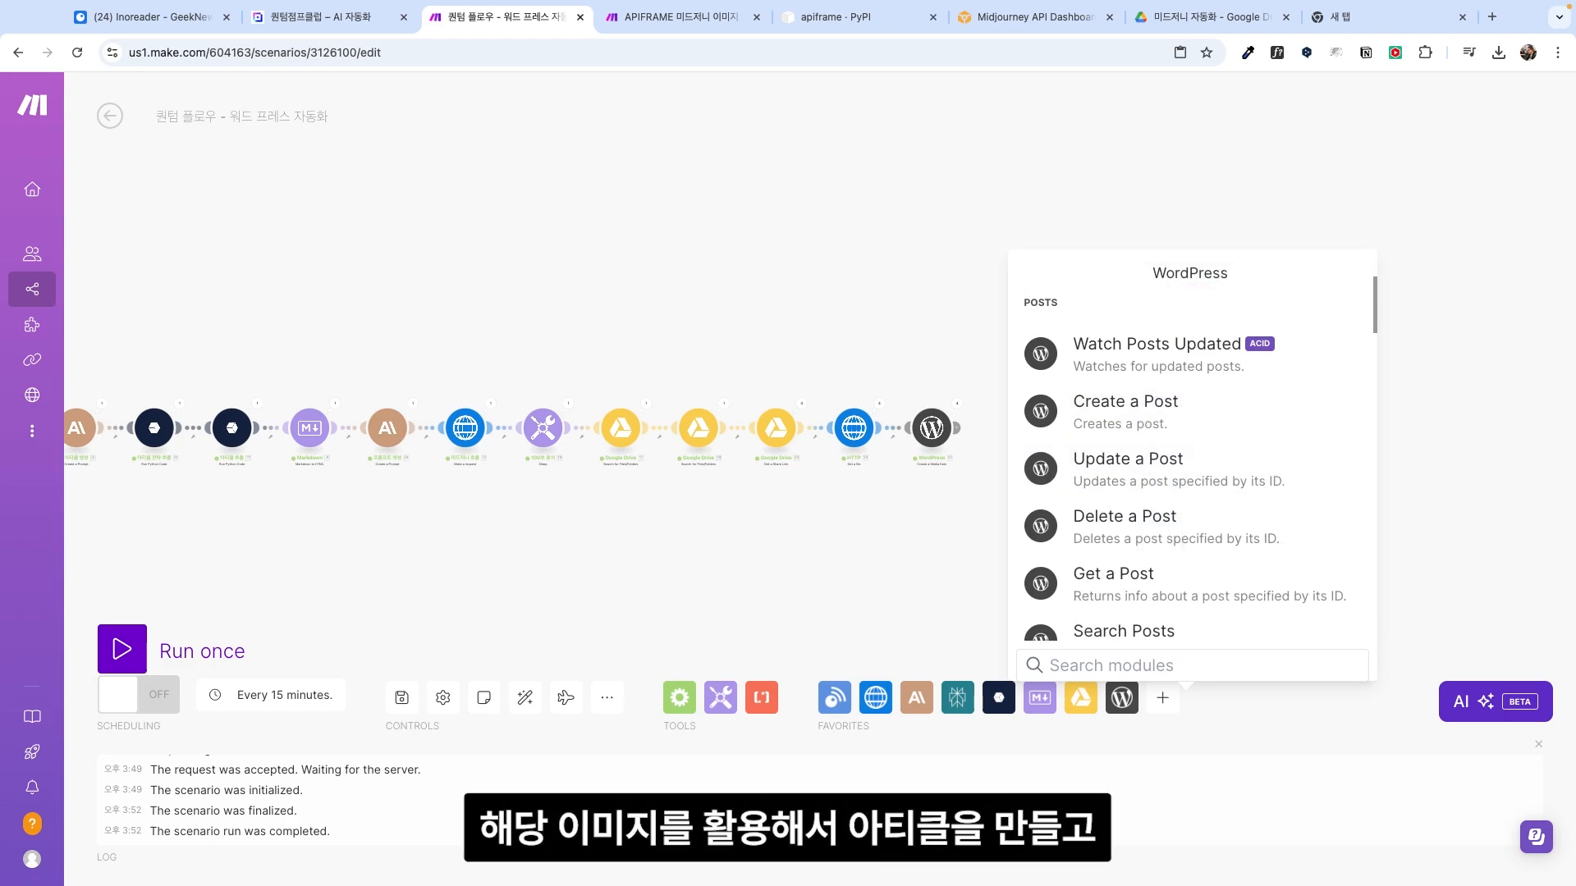
click(1212, 410)
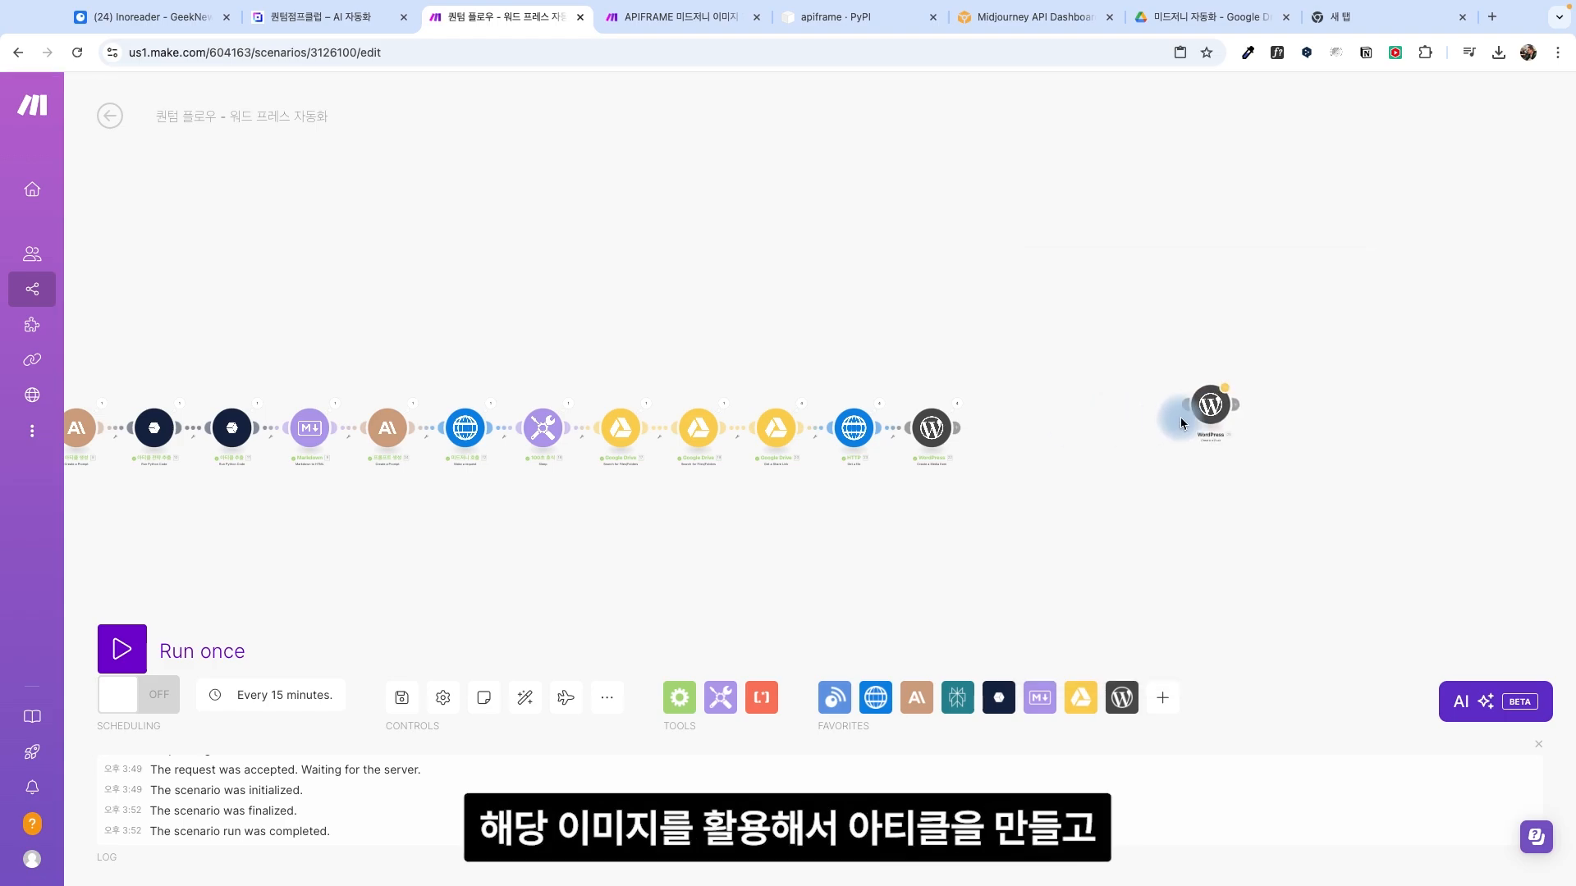
click(1123, 463)
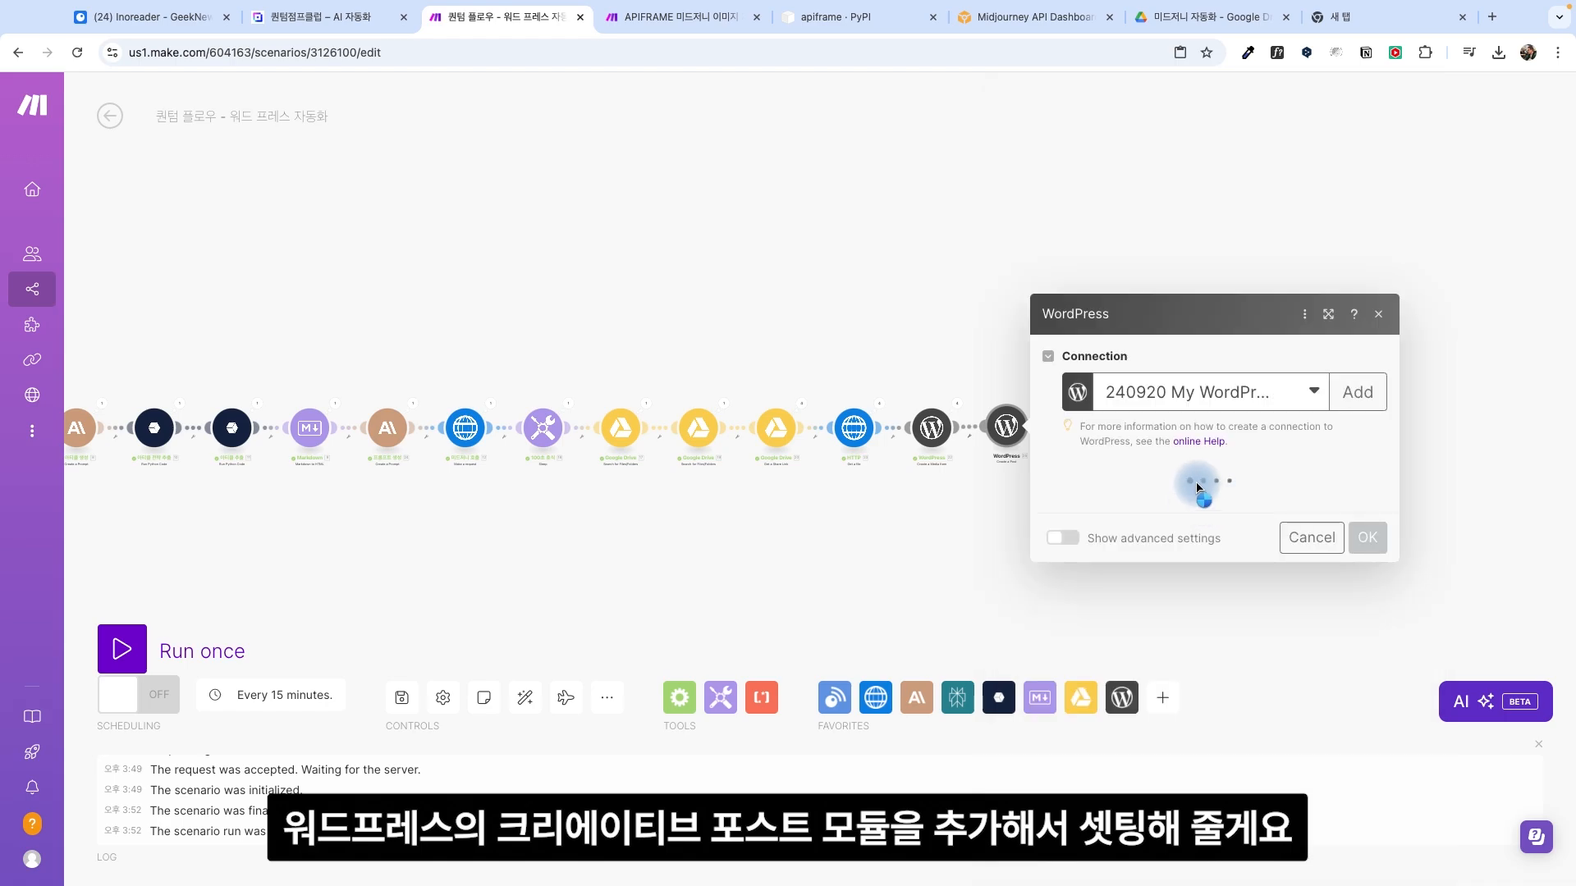
Step: Connect the Array aggregator into the flow between the WordPress media item module and the Create a Post module
right_click(1057, 513)
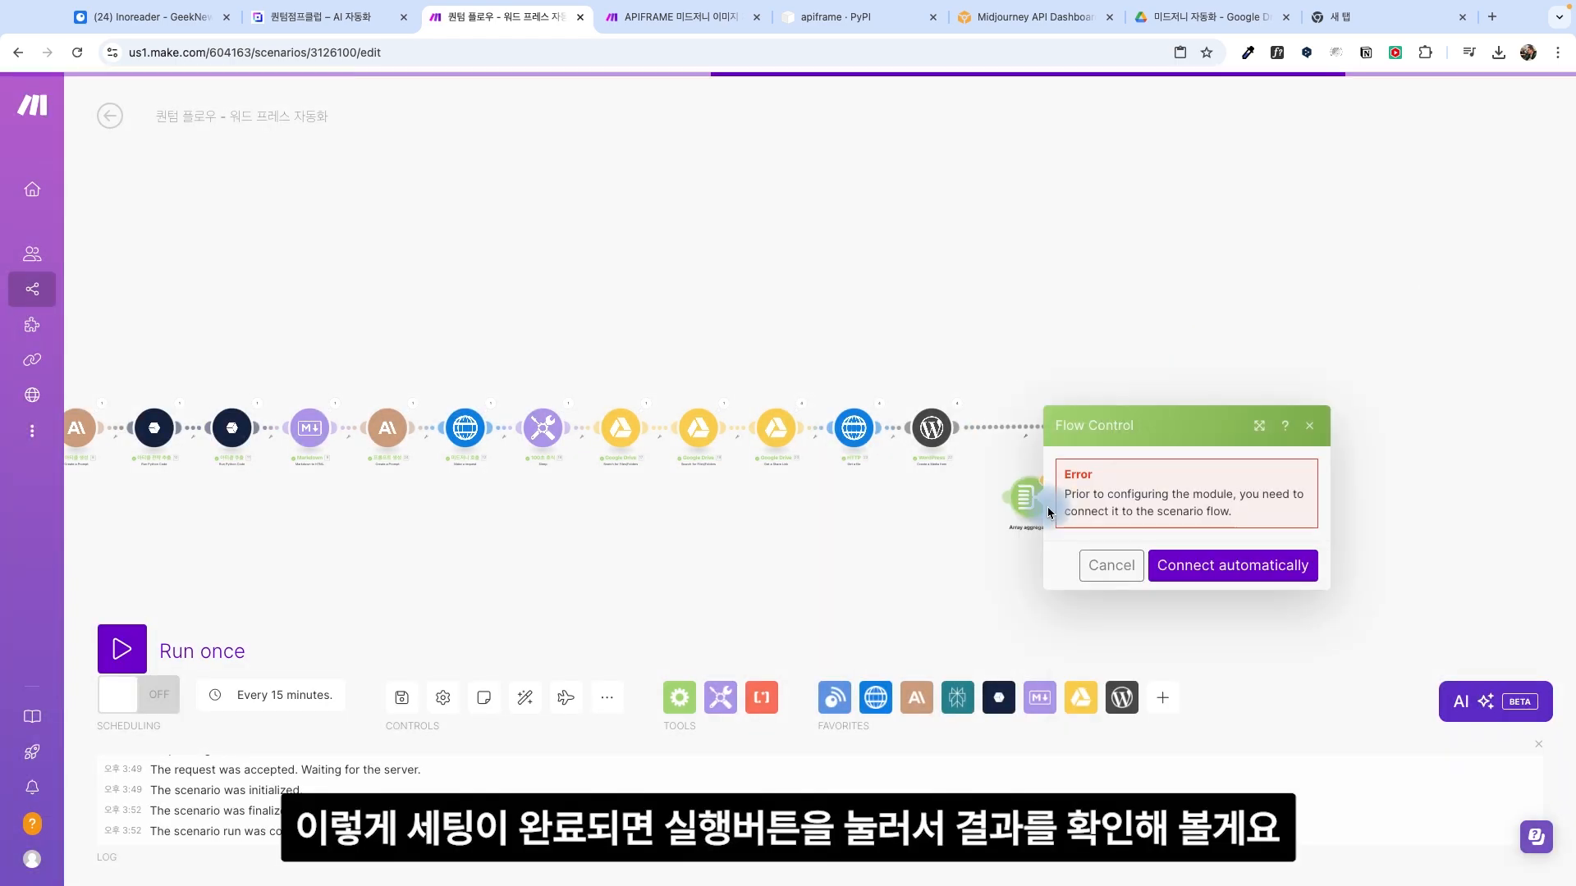
click(1231, 562)
click(1223, 269)
click(1141, 461)
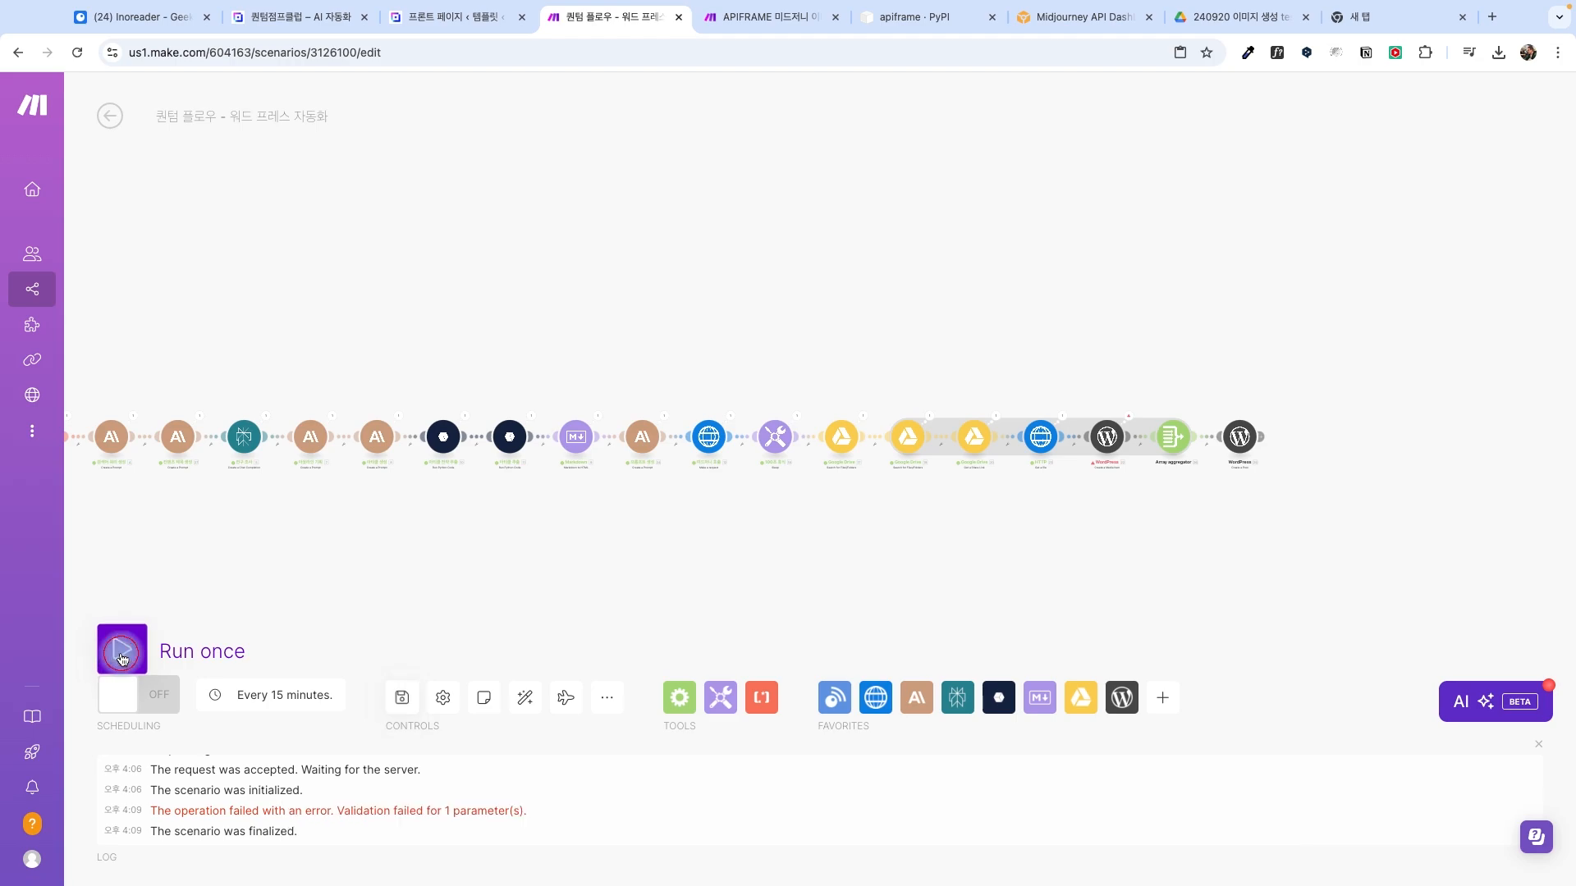
Step: Run the full scenario once and examine the Create a Post module's content, categories and output
click(123, 649)
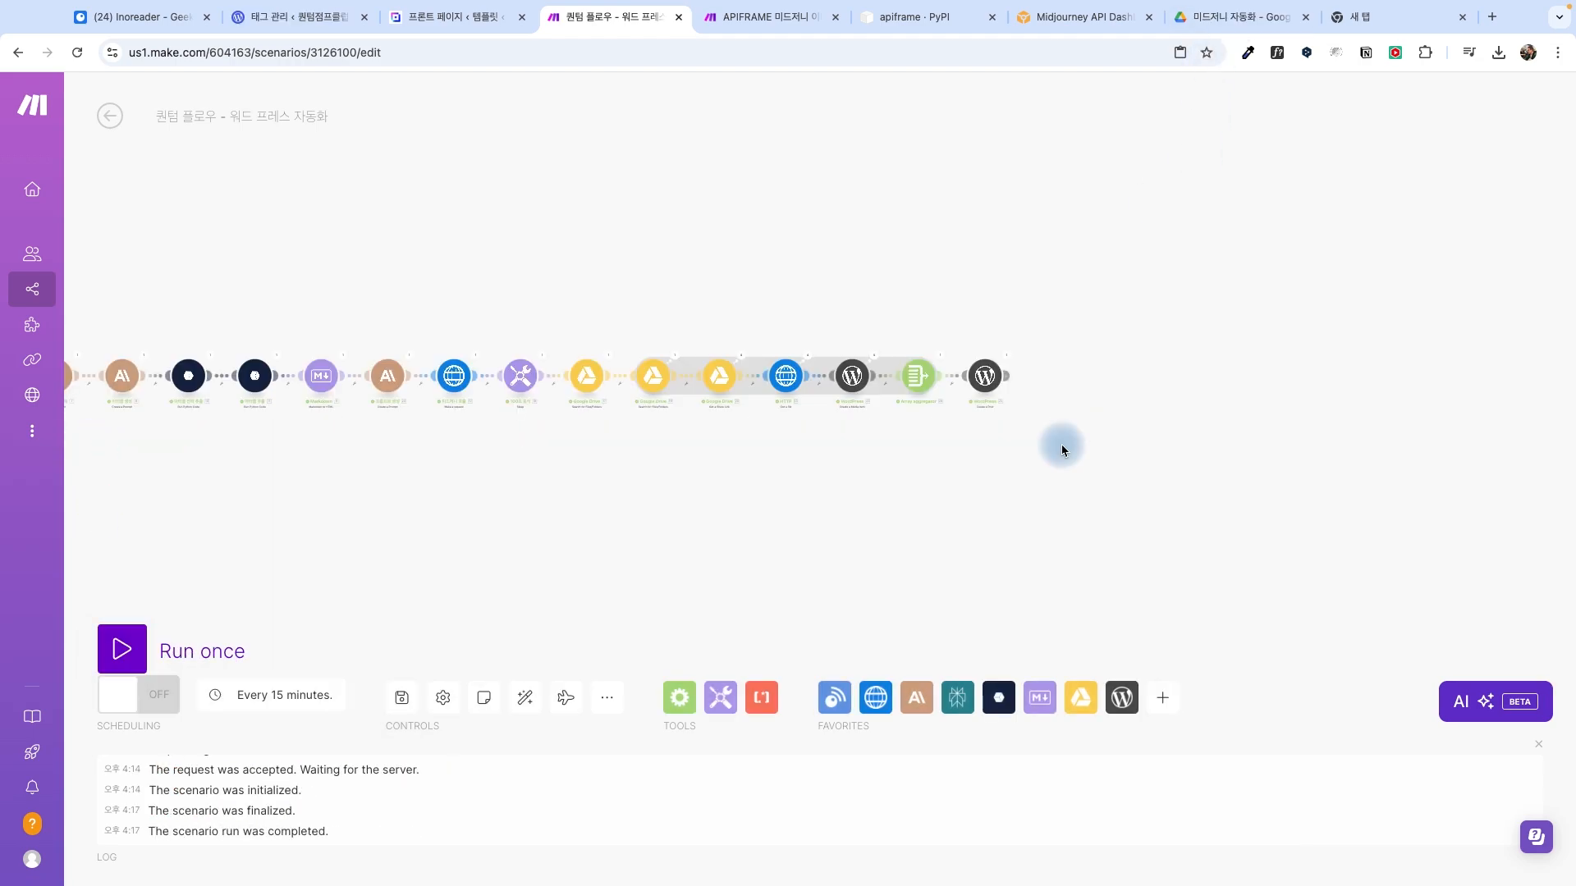
click(1008, 354)
double_click(1080, 463)
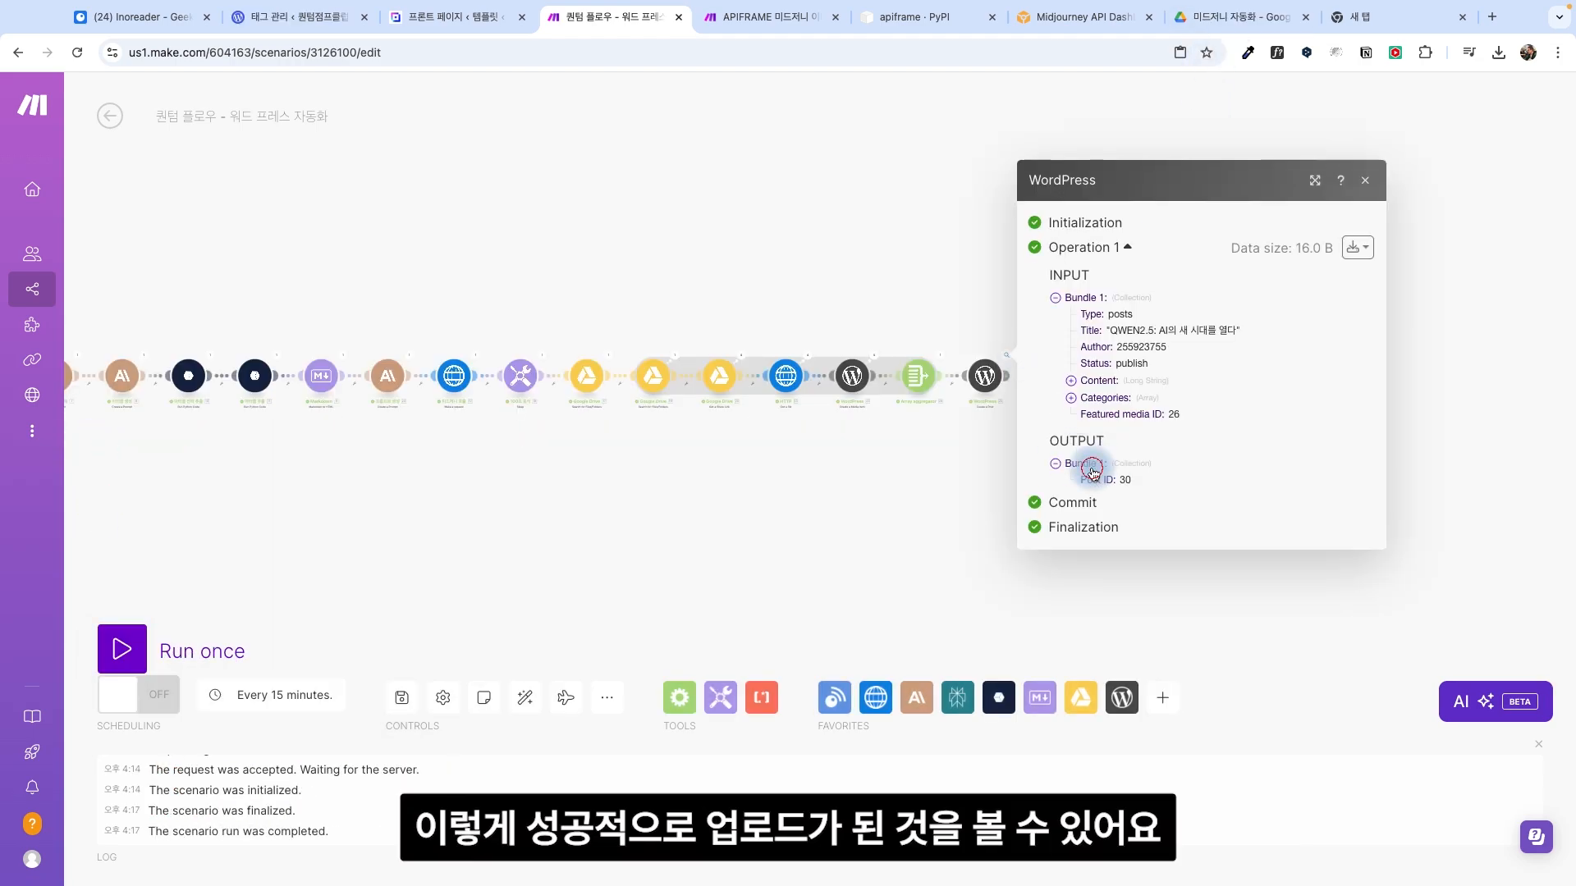
click(1070, 397)
click(1070, 380)
scroll(1149, 574, down, 10)
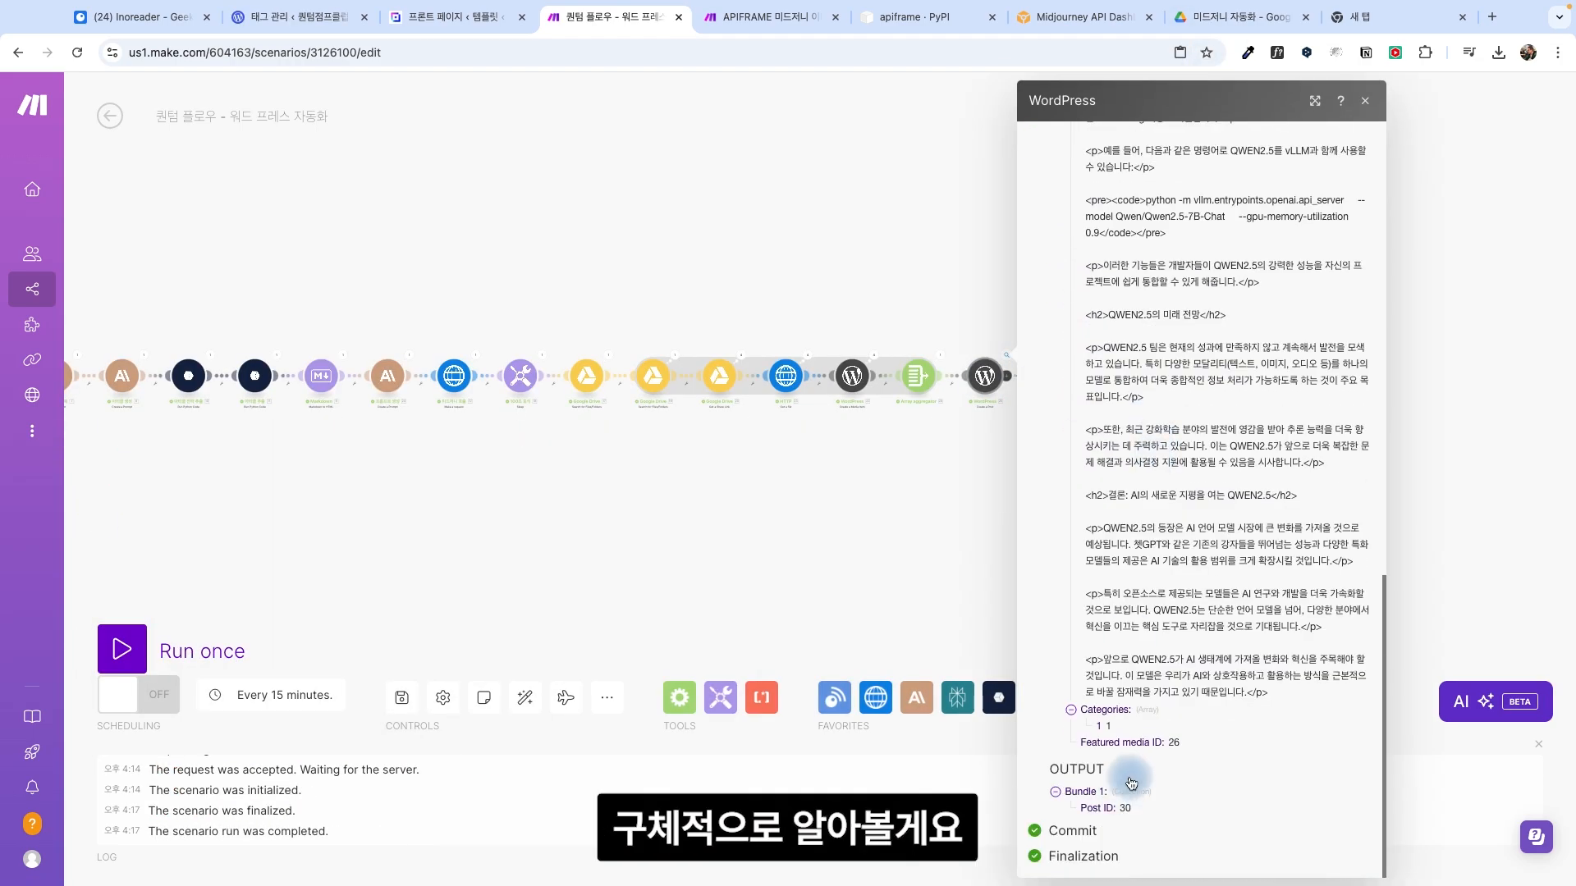
Step: Switch to the WordPress site's media library and show only images to check the uploaded Midjourney pictures
click(296, 16)
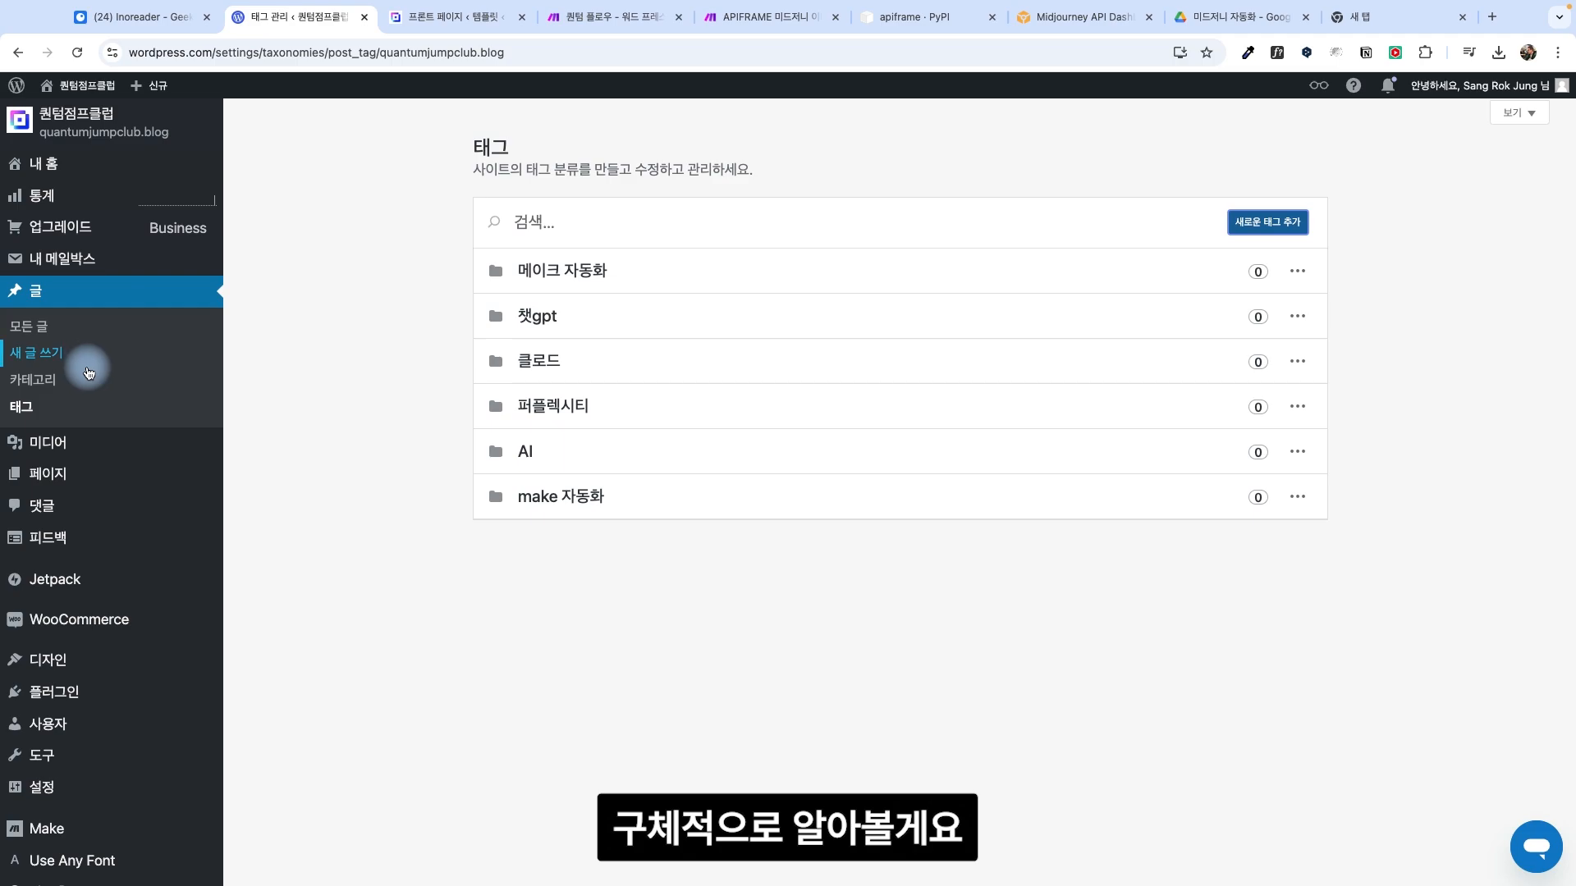
click(41, 442)
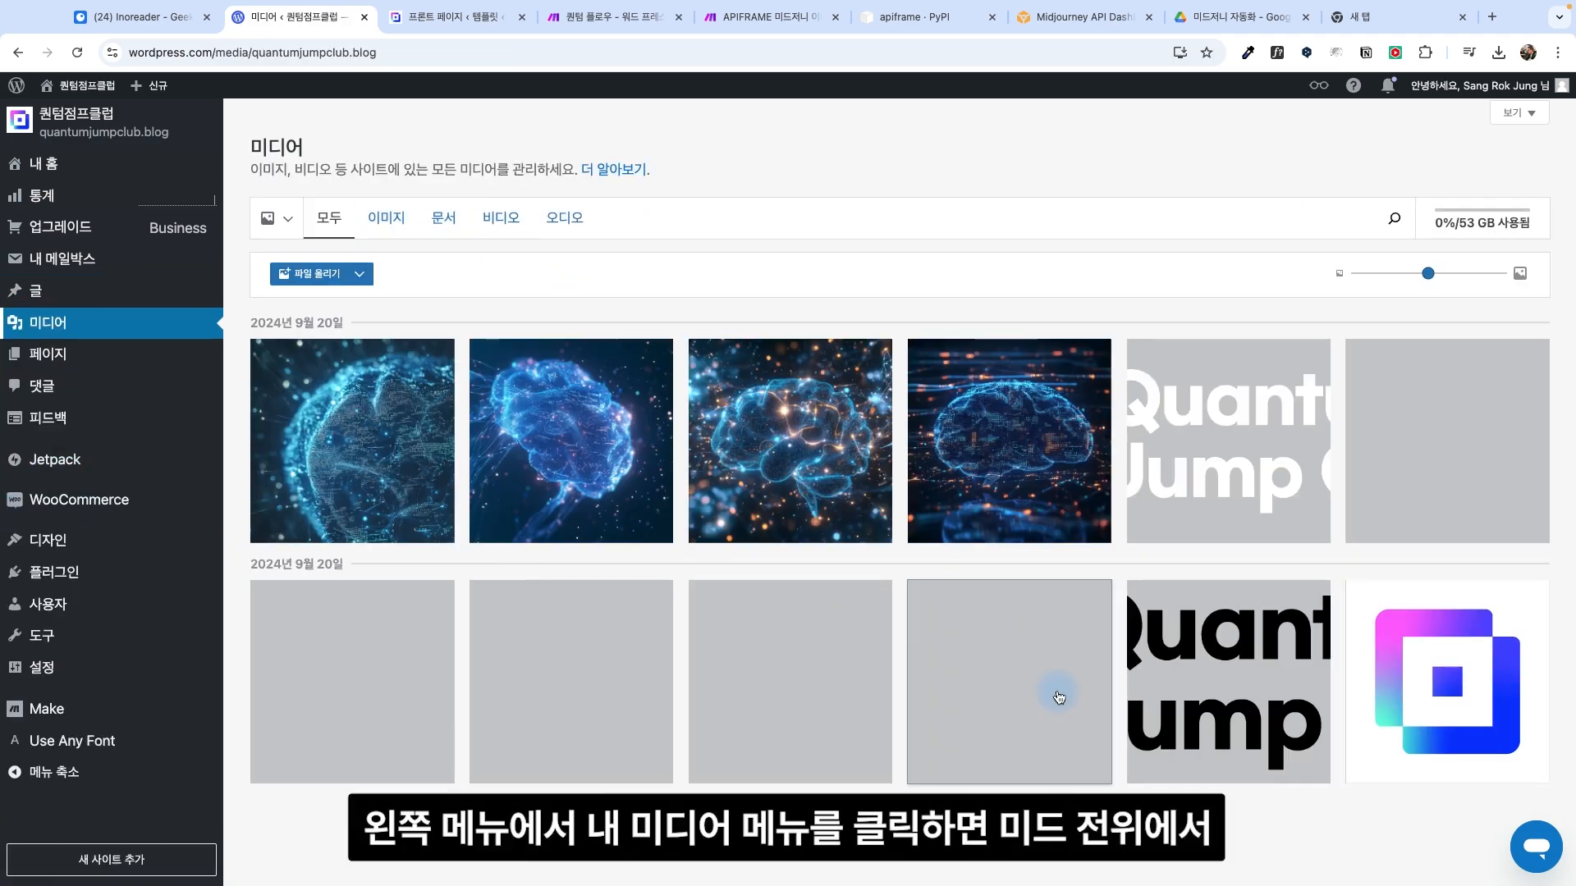
click(393, 233)
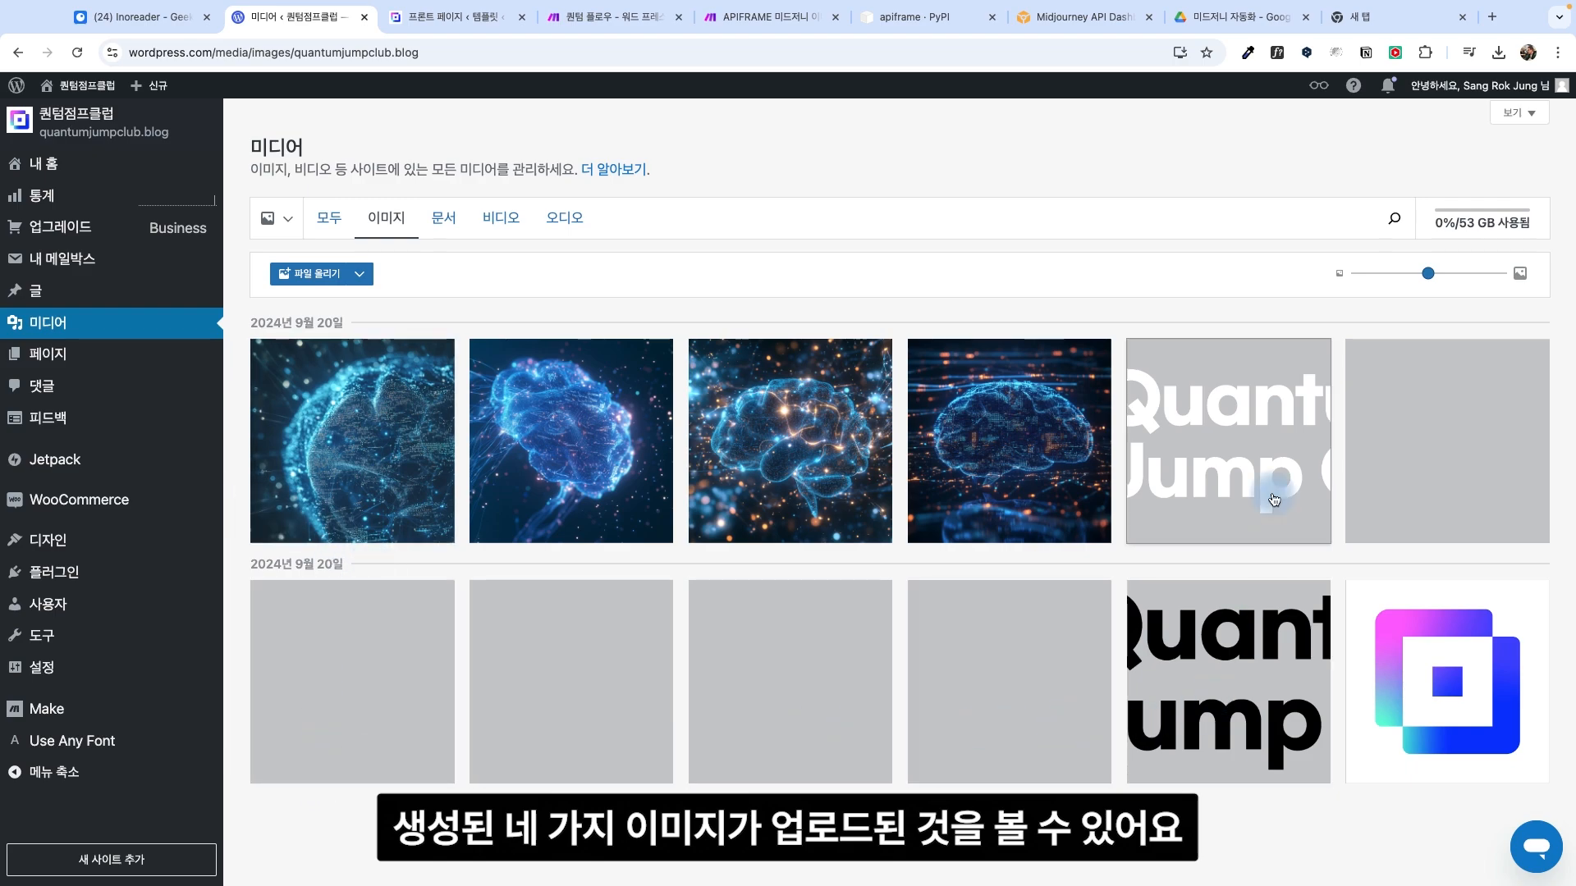
Step: Open the live Quantum Jump Club site from the WordPress home and open the "QWEN2.5: AI의 새 시대를 열다" post
click(74, 165)
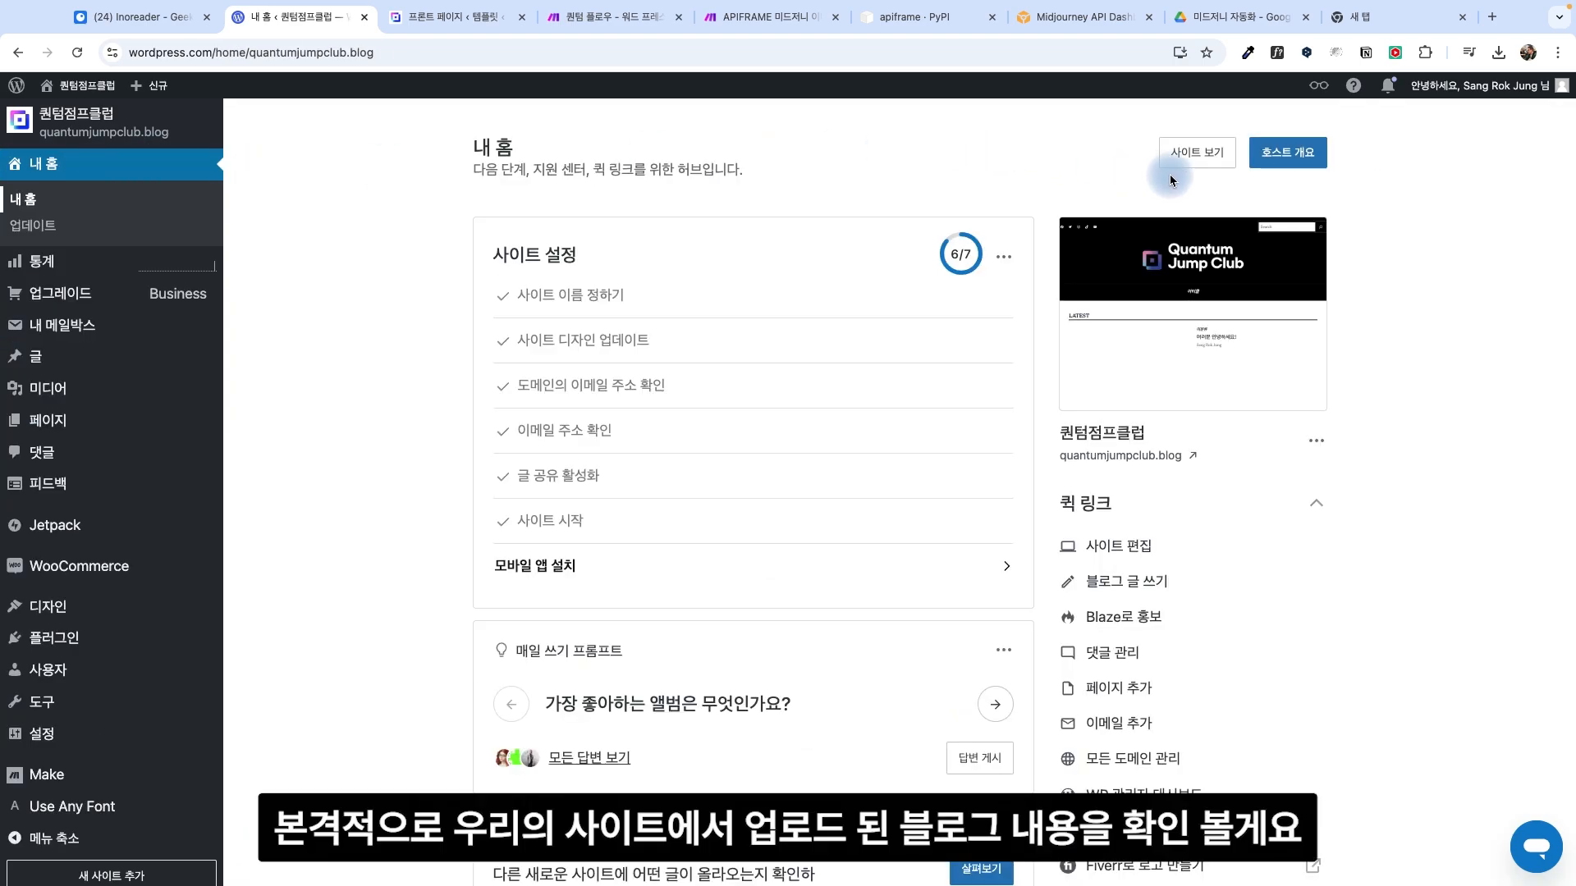
click(1215, 156)
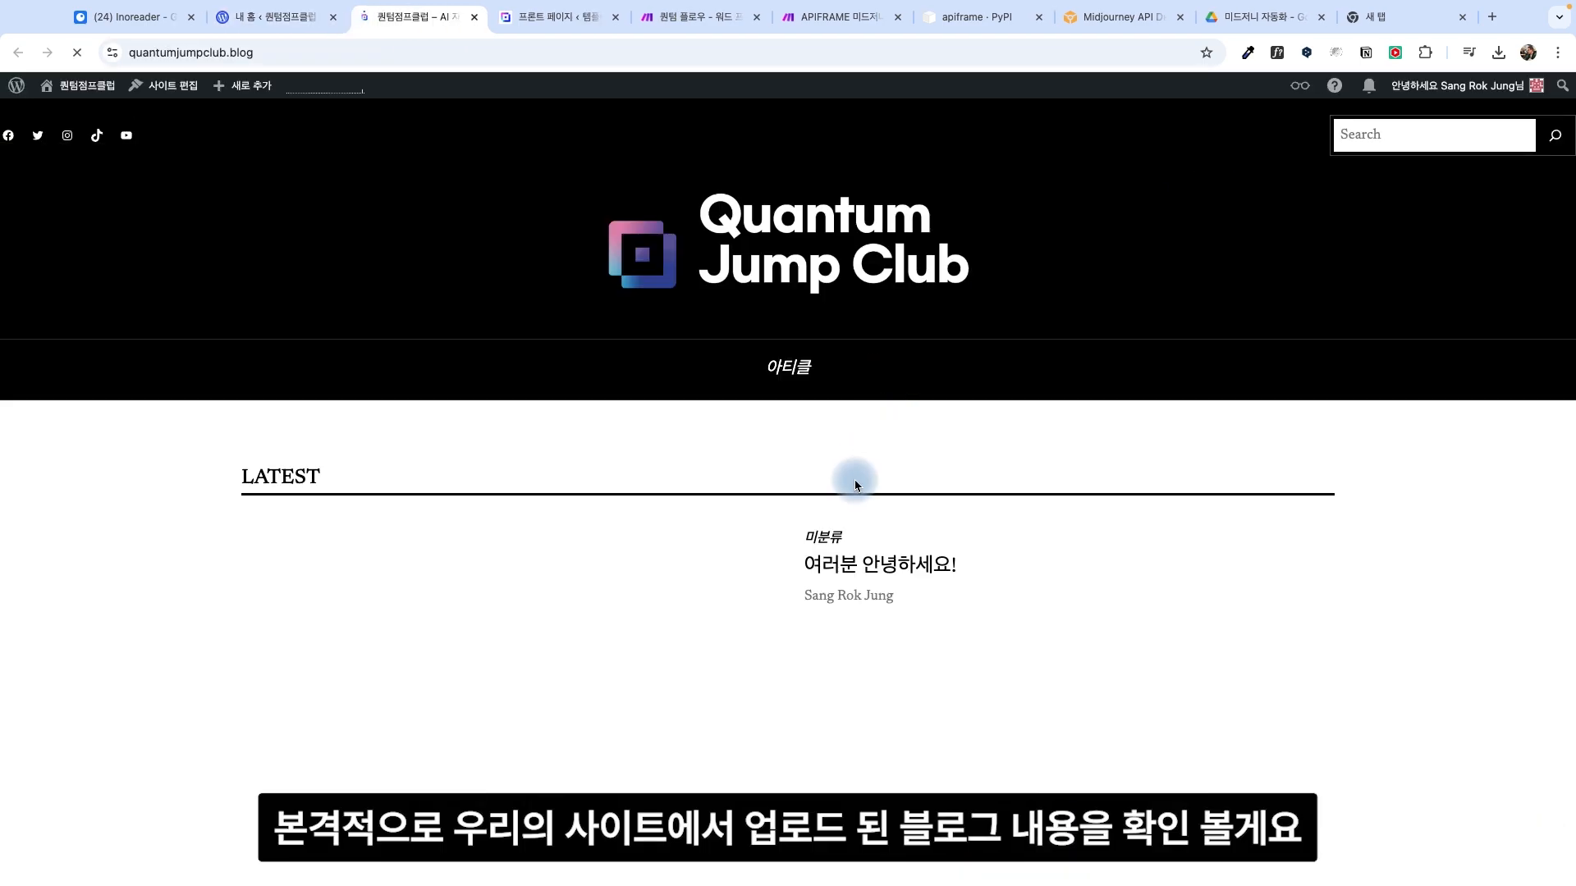
scroll(447, 638, down, 5)
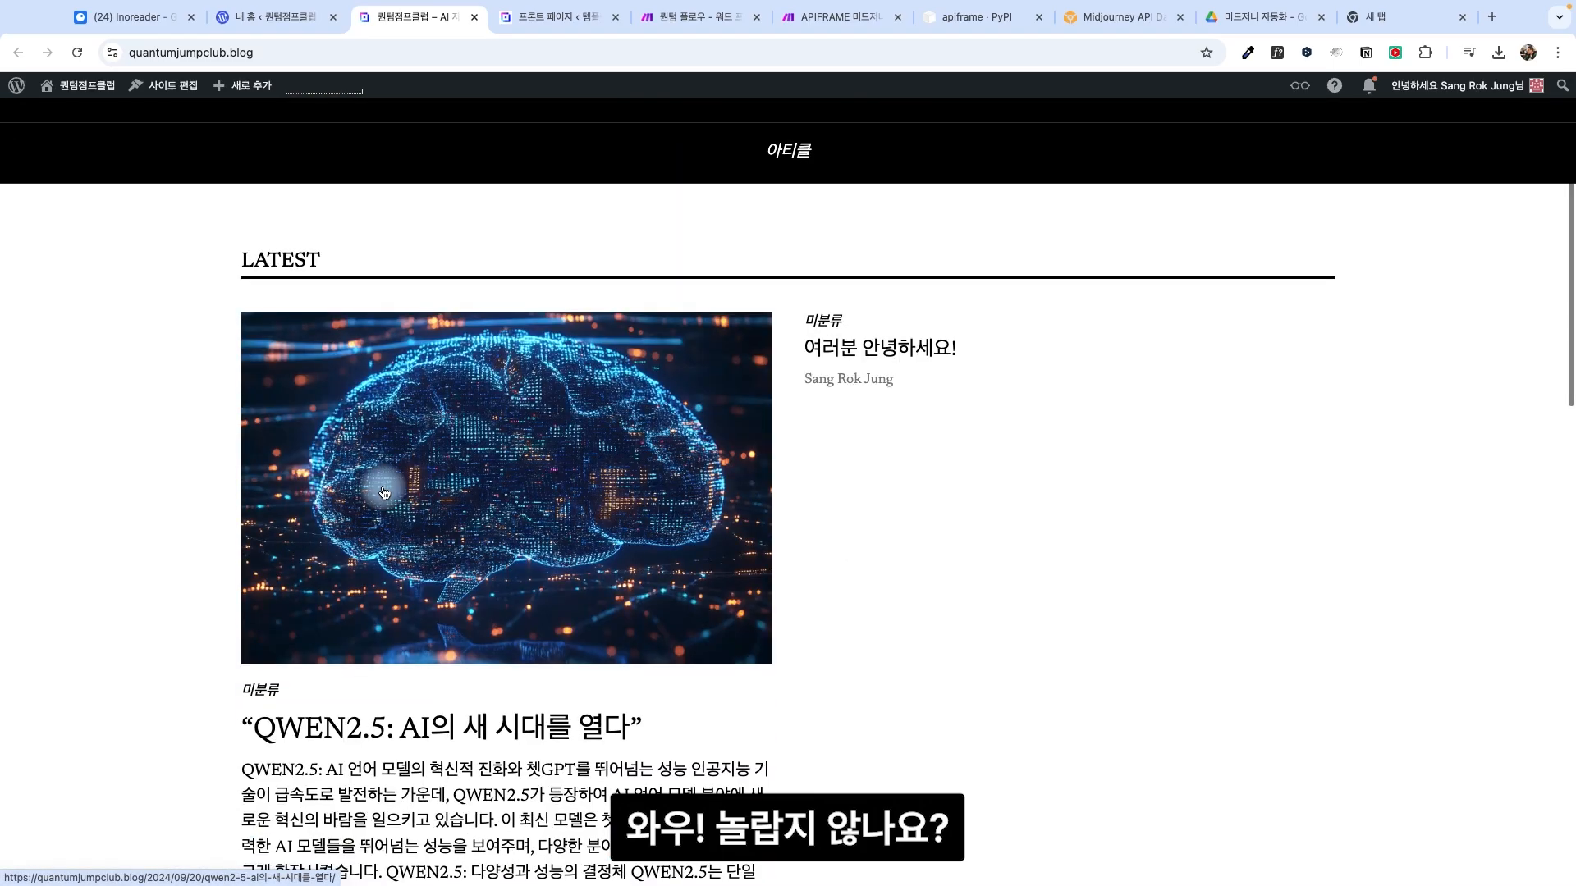
click(572, 437)
Step: Examine the published QWEN2.5 article's featured image, title, excerpt and body sections on the live blog
scroll(712, 507, down, 20)
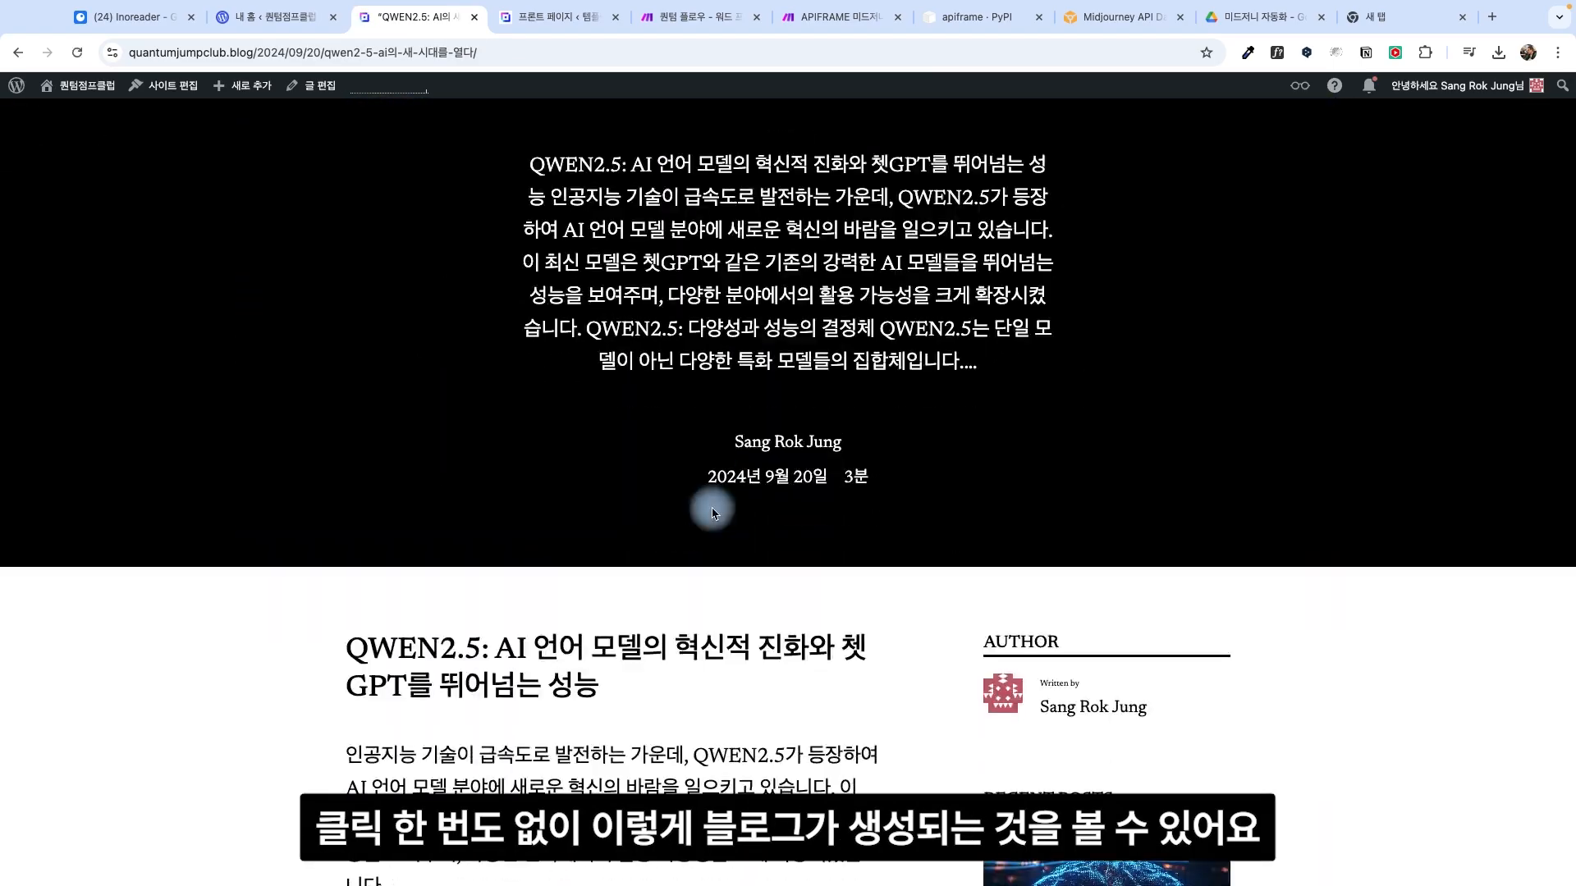
scroll(712, 507, down, 15)
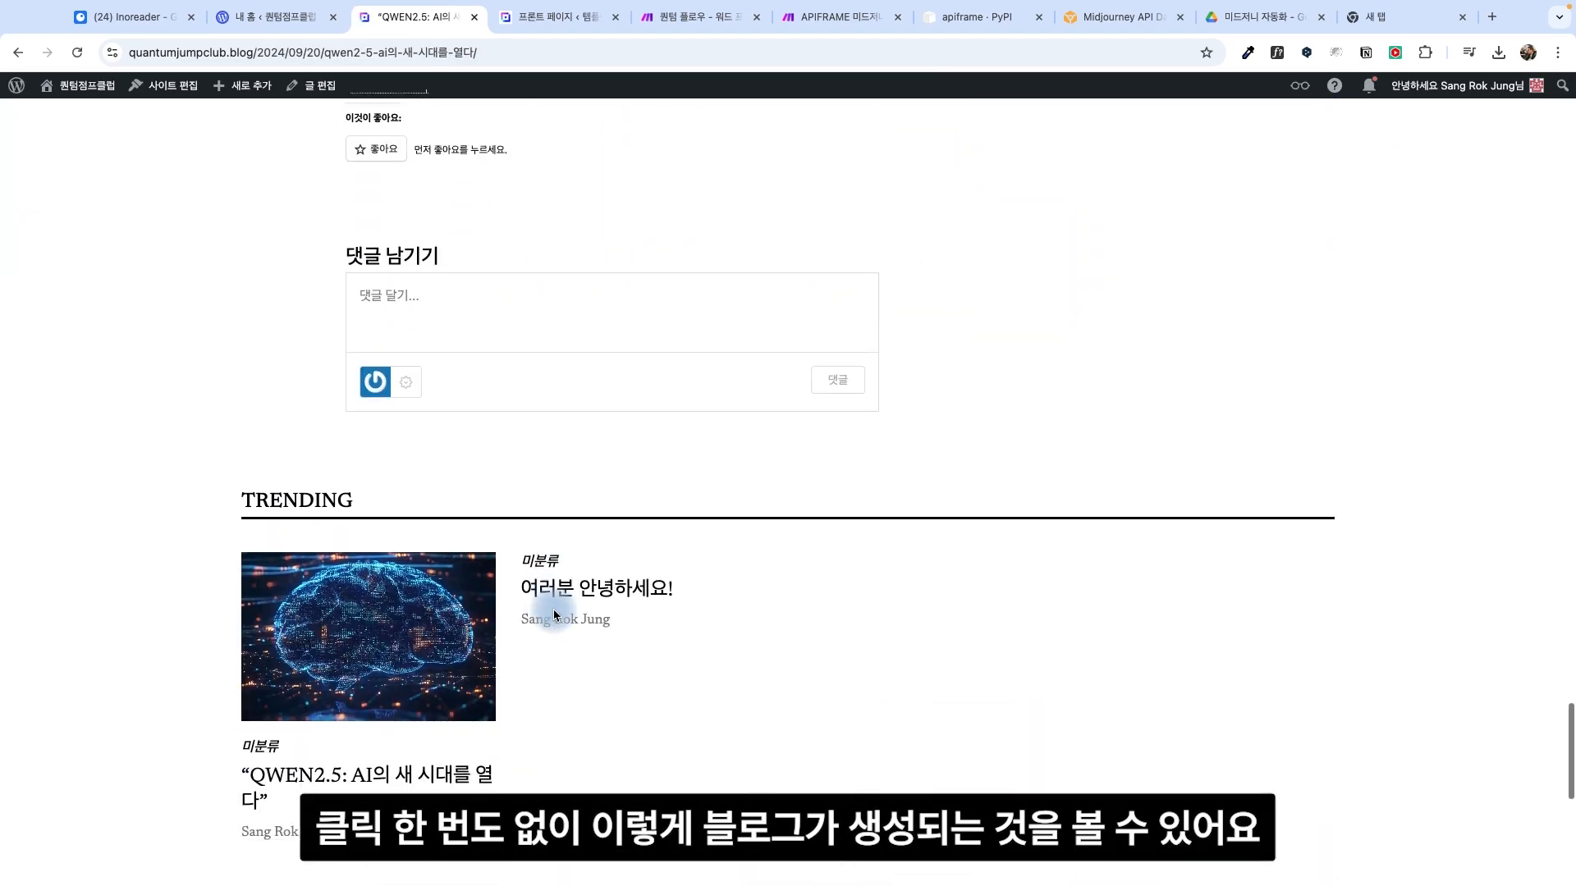
scroll(749, 602, up, 20)
scroll(749, 416, down, 6)
scroll(775, 499, down, 3)
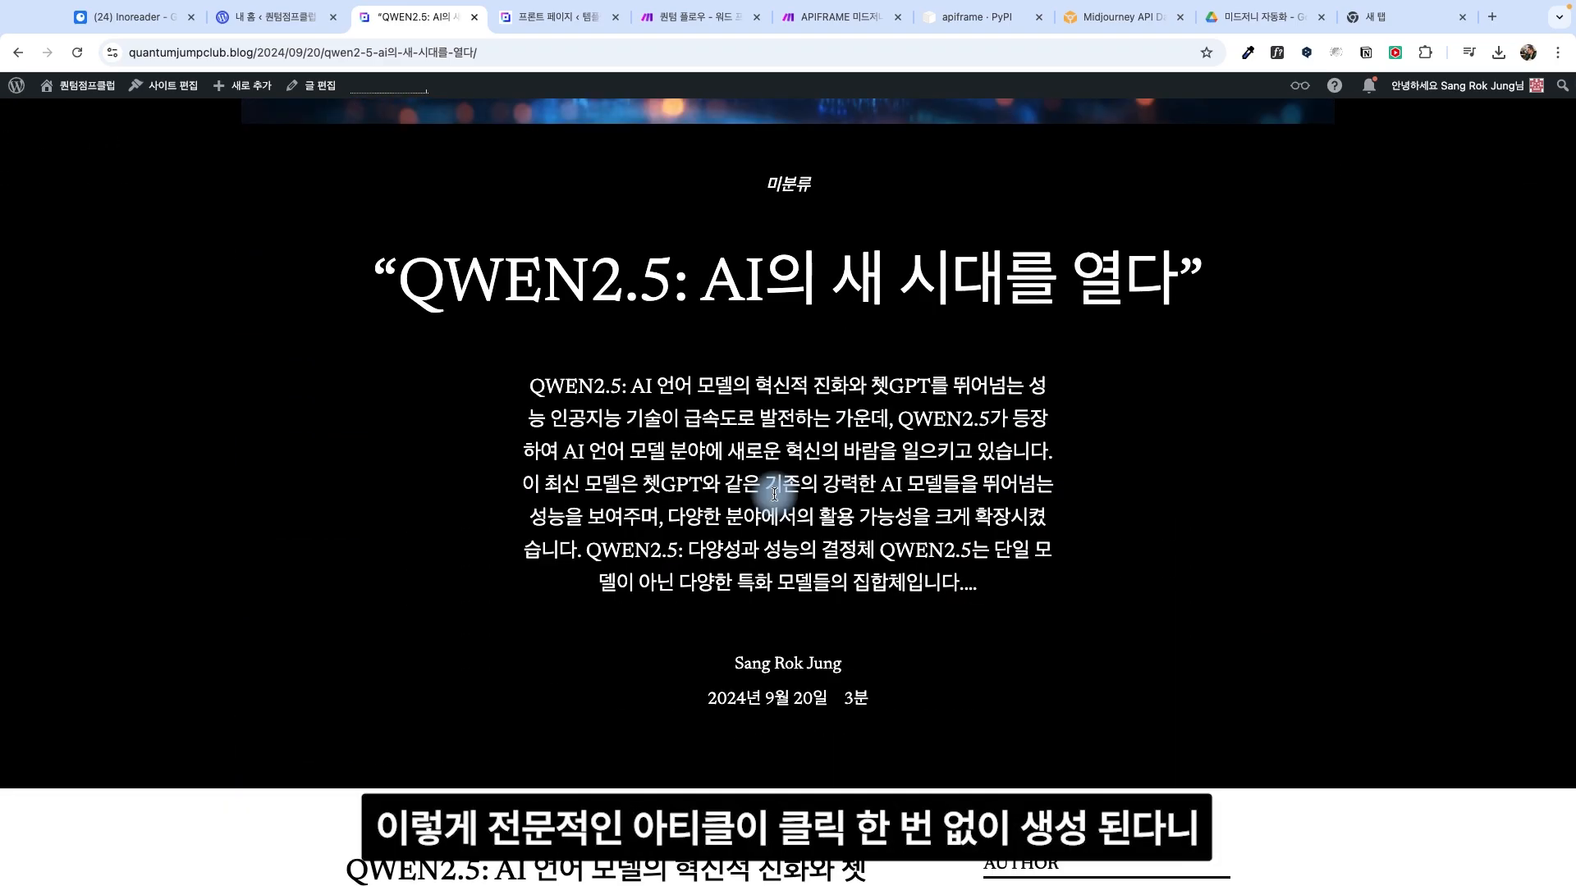
scroll(801, 479, down, 4)
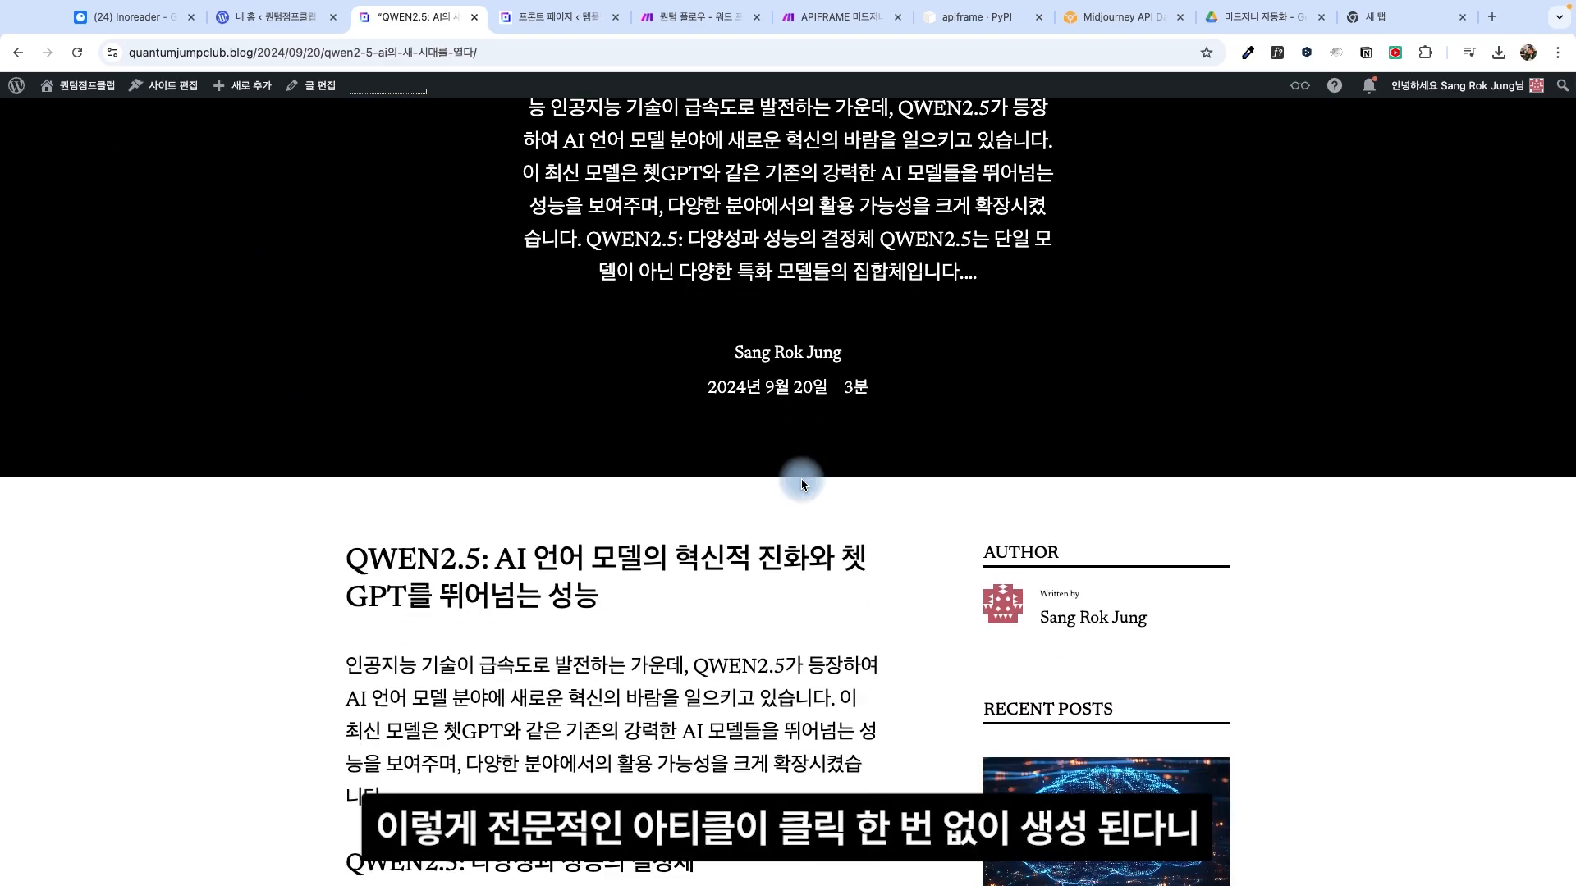
scroll(801, 484, up, 5)
scroll(703, 493, down, 8)
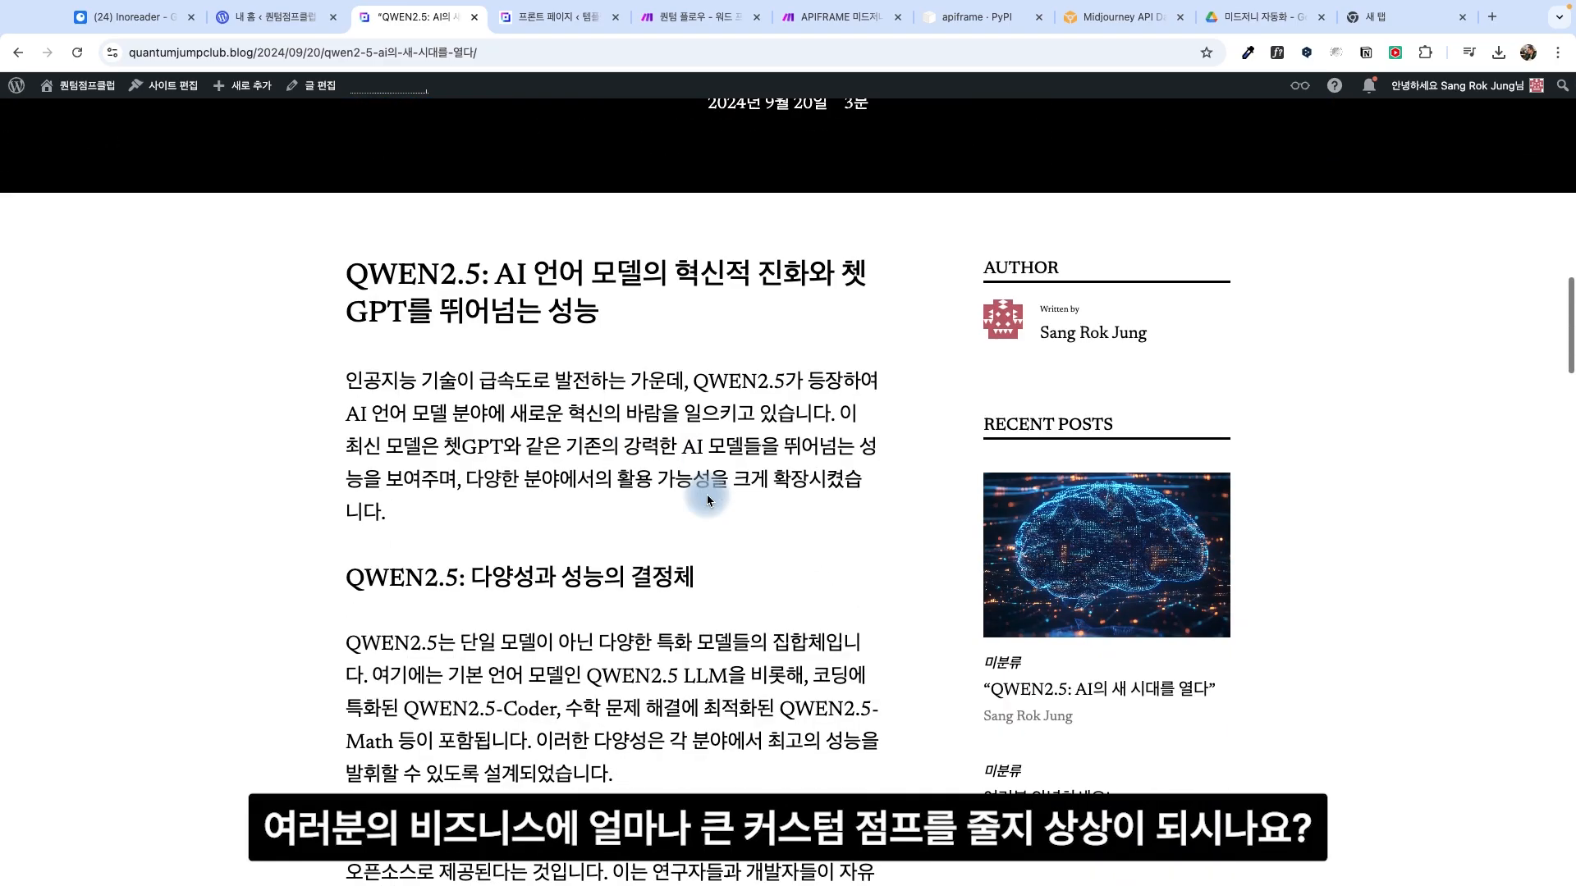
scroll(714, 472, down, 4)
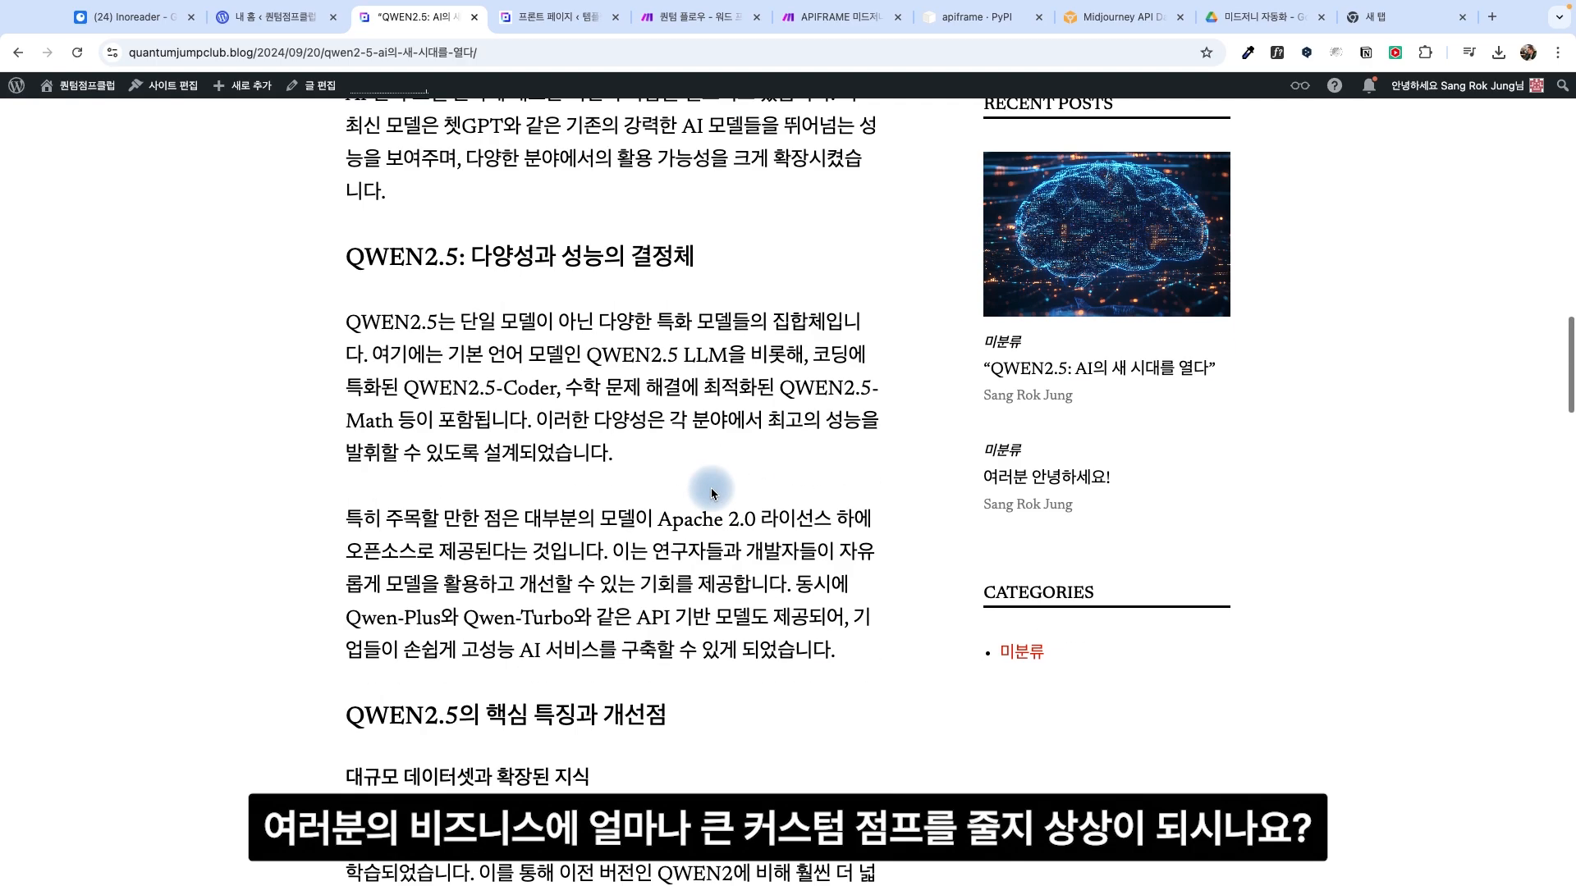
scroll(710, 492, down, 15)
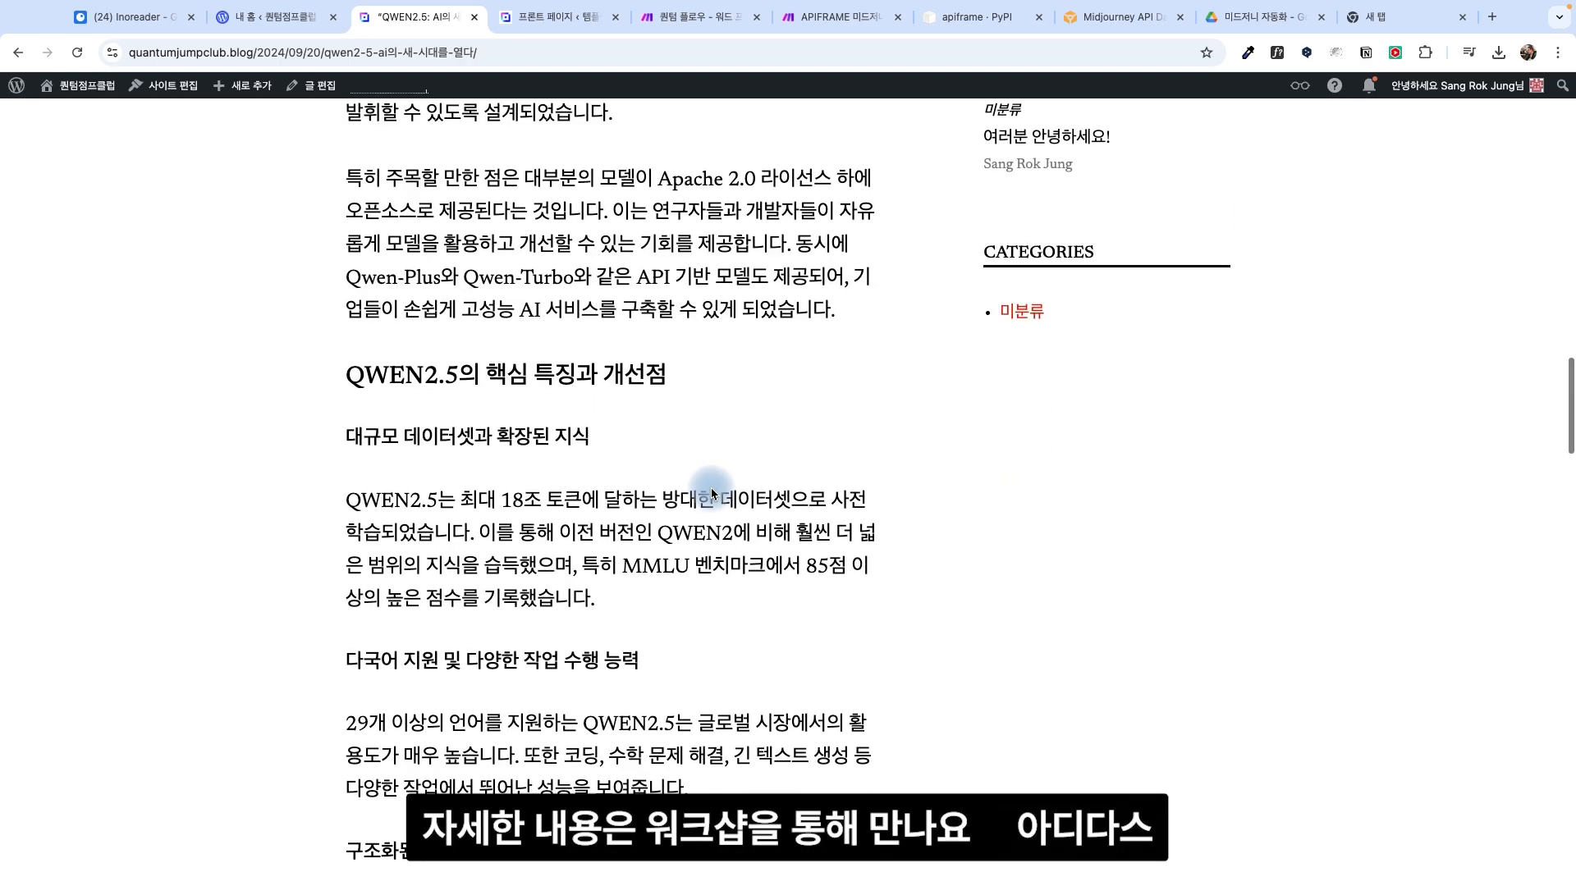